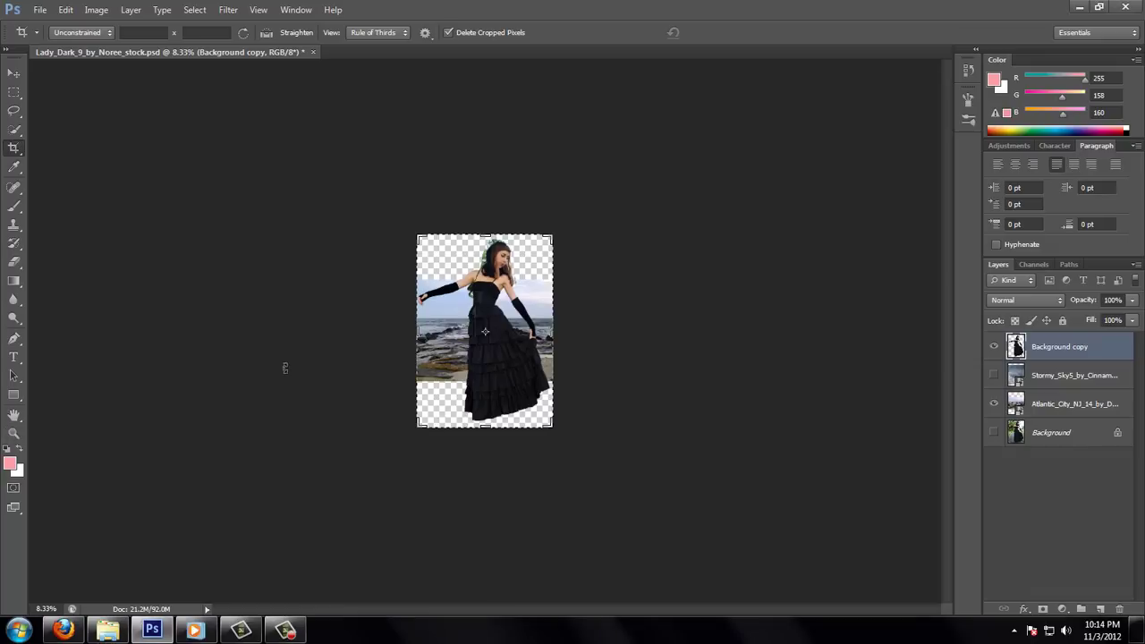
Enlarge the canvas by cropping outward beyond the image edges.
click(14, 432)
click(485, 331)
key(c)
drag(356, 160, 334, 109)
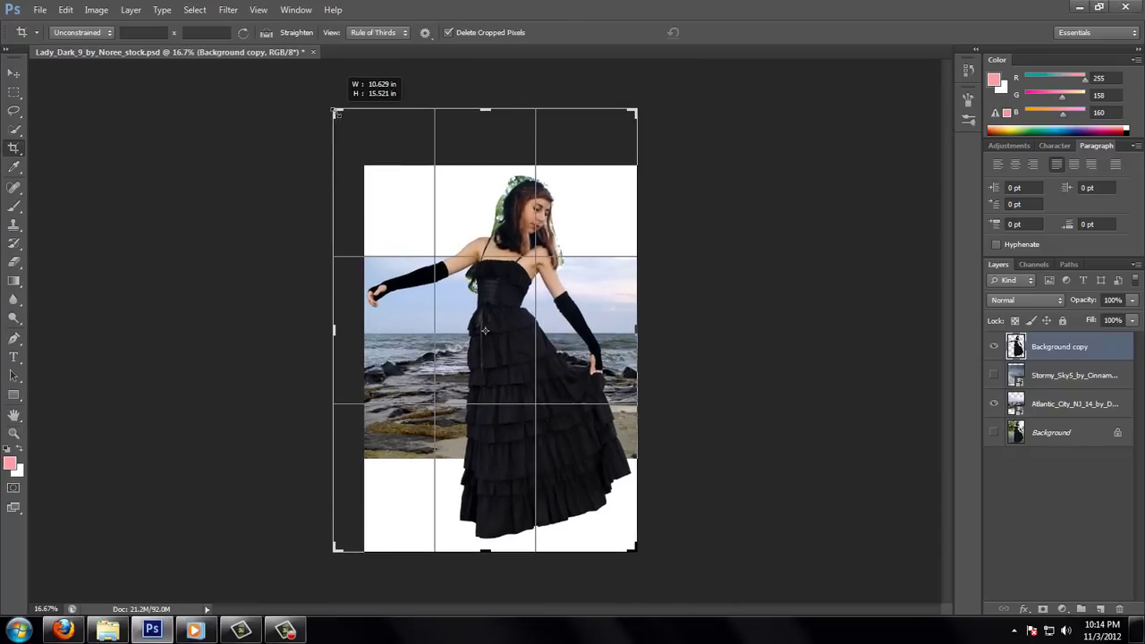
key(Return)
Group the woman's layer and scale the Atlantic City beach photo to sit at the canvas bottom.
drag(1059, 346, 1099, 596)
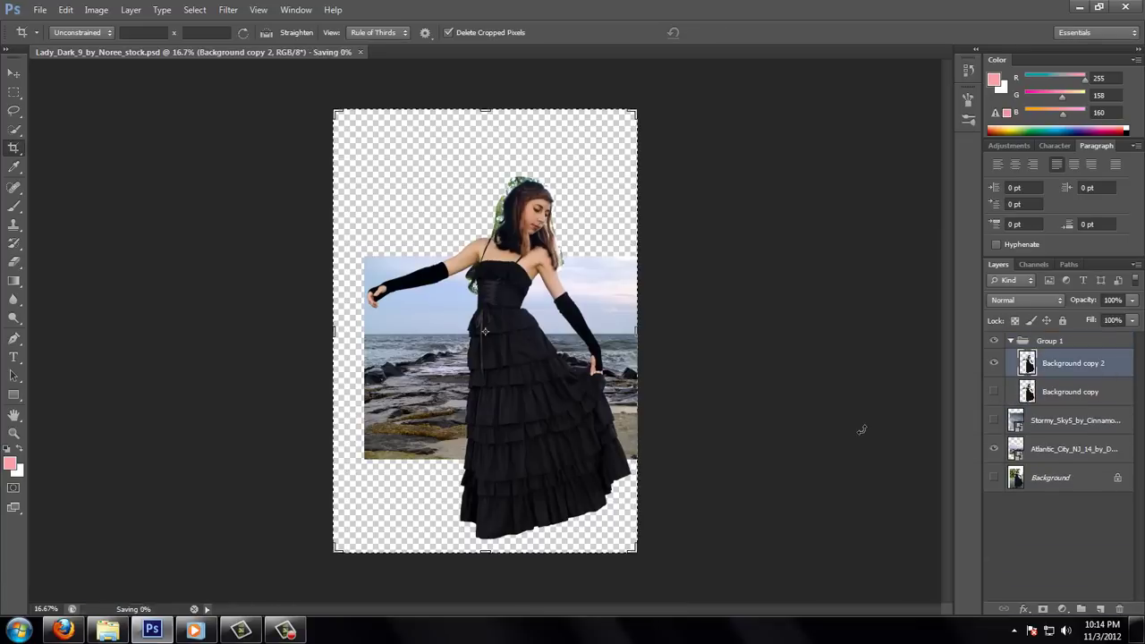
click(1073, 449)
key(ctrl+t)
drag(536, 393, 573, 476)
right_click(398, 192)
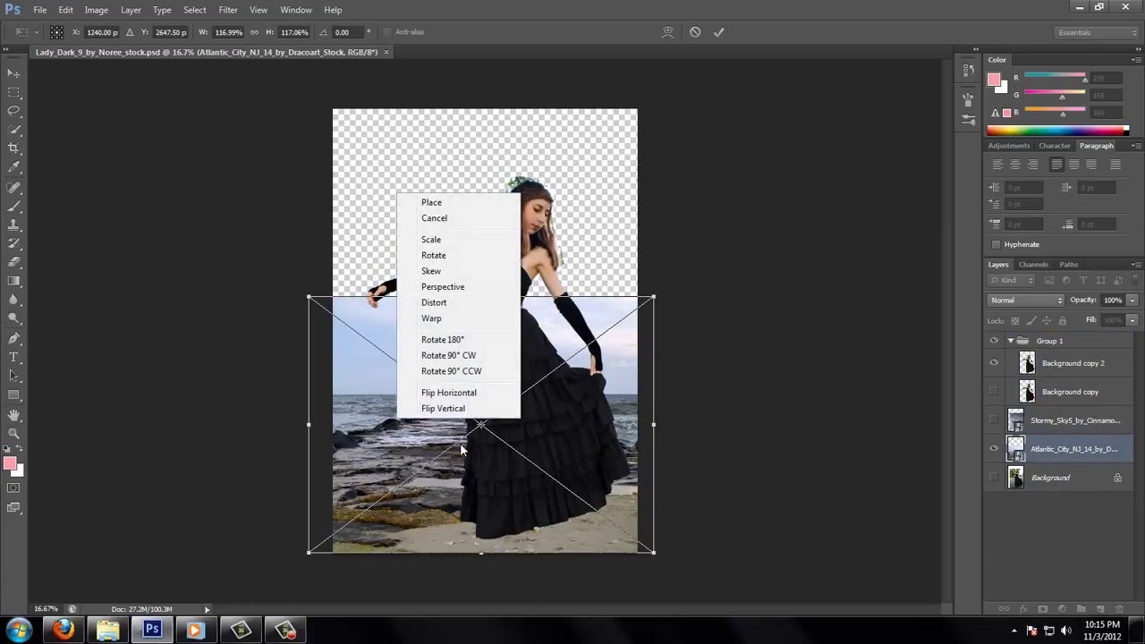
drag(388, 364, 410, 395)
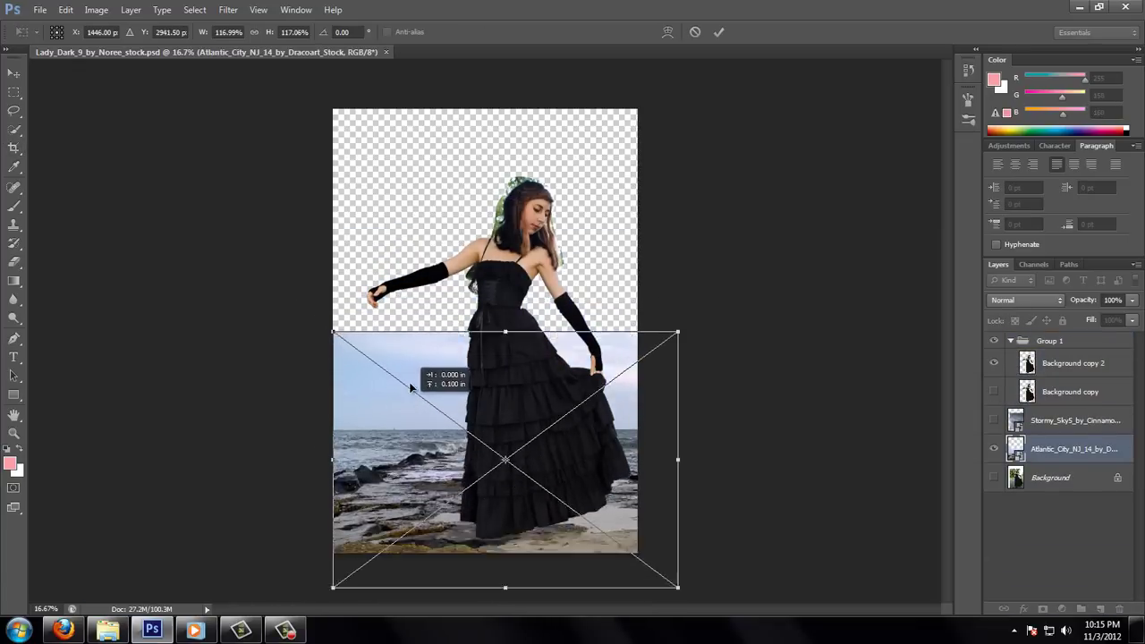
drag(677, 593, 664, 549)
drag(462, 470, 443, 500)
key(Return)
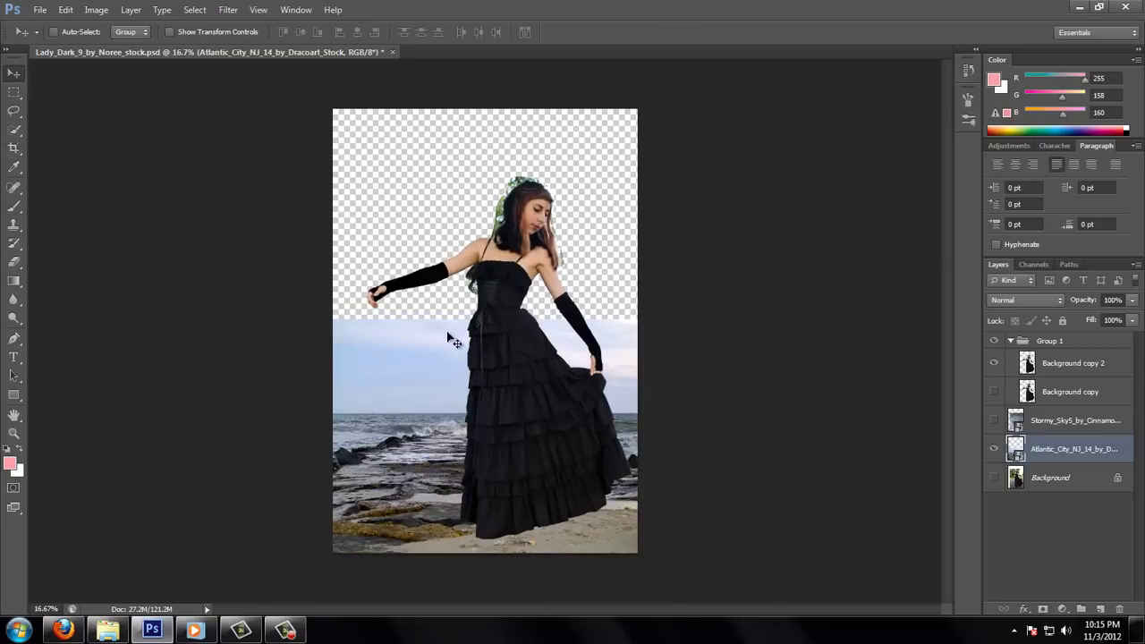
Move both woman layers together up and to the left.
click(1073, 363)
shift+click(1070, 392)
key(ctrl+t)
mouse_move(496, 356)
mouse_down()
mouse_move(476, 318)
mouse_move(485, 304)
mouse_up()
key(Return)
Lengthen the lower skirt on Background copy 2 by stretching and warping its hem downward.
click(1073, 363)
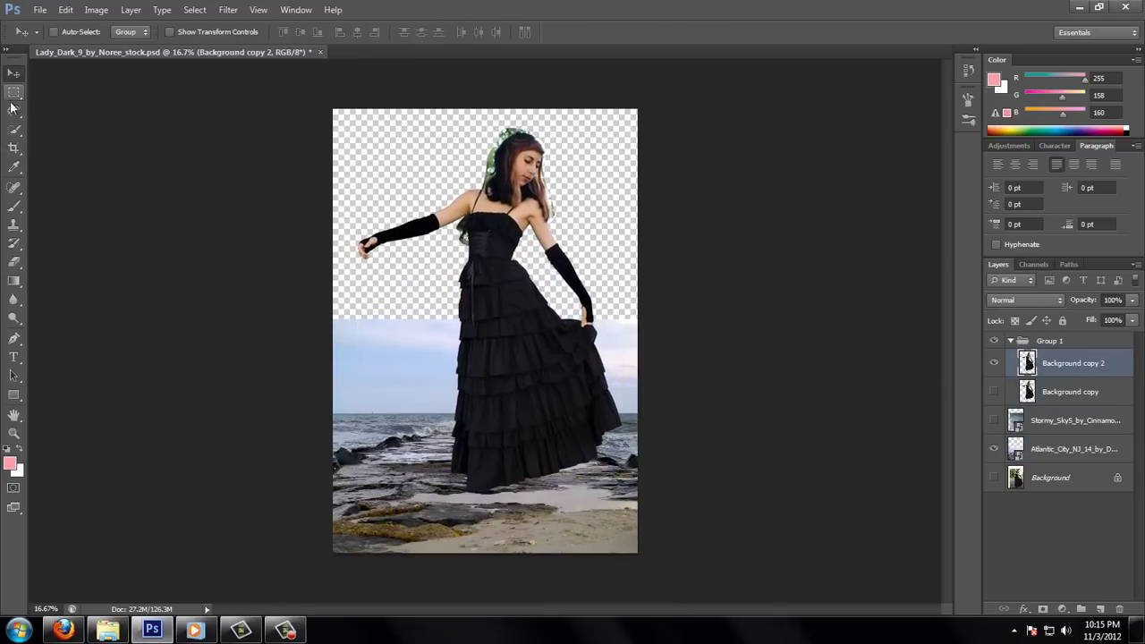
click(13, 91)
mouse_move(433, 333)
mouse_down()
mouse_move(695, 531)
mouse_move(637, 521)
mouse_up()
key(ctrl+t)
drag(535, 522, 536, 539)
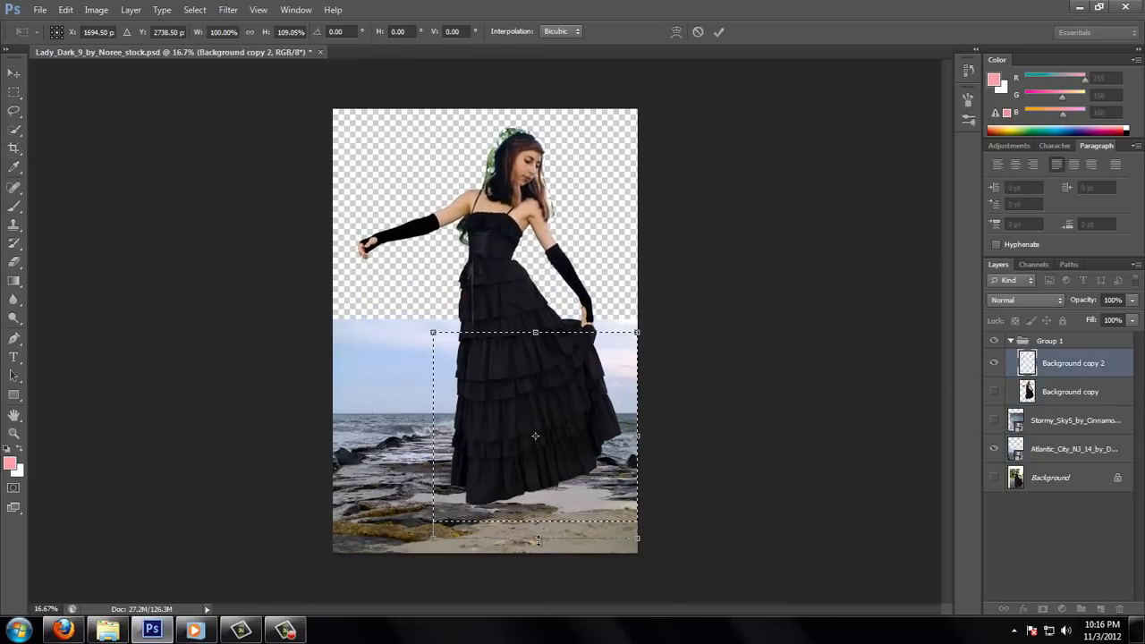
right_click(536, 540)
click(554, 354)
mouse_move(465, 447)
mouse_down()
mouse_move(442, 432)
mouse_move(536, 508)
mouse_up()
key(Return)
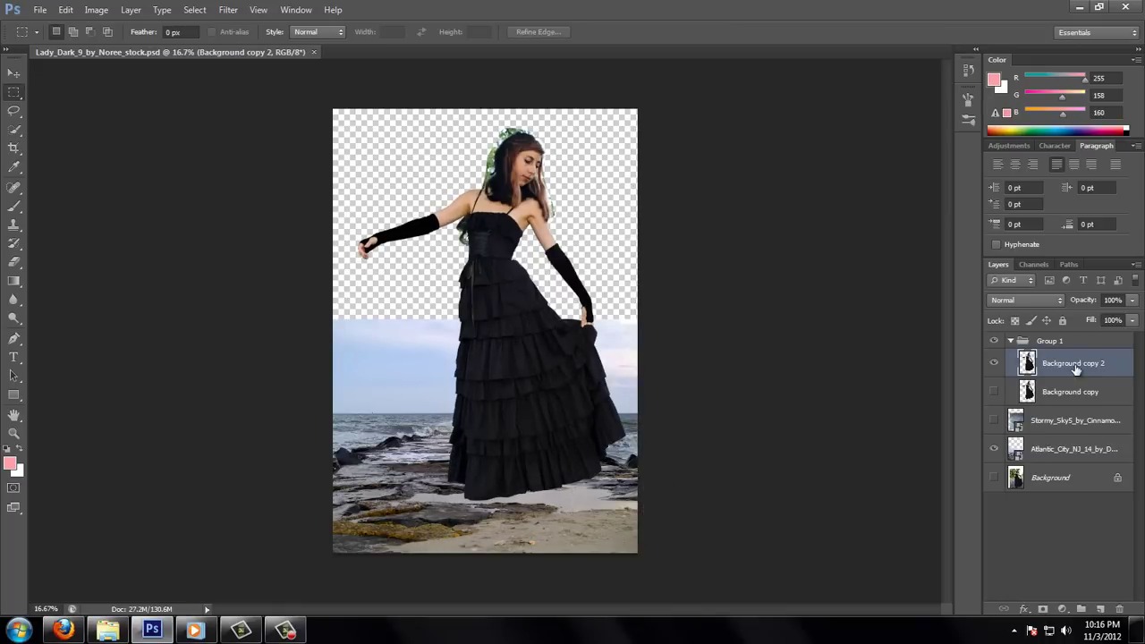
Make the Stormy sky layer visible and start transforming it.
click(994, 420)
click(1073, 420)
key(ctrl+t)
Scale the stormy sky to fill the top of the canvas and group it with the beach layer.
drag(626, 429, 645, 439)
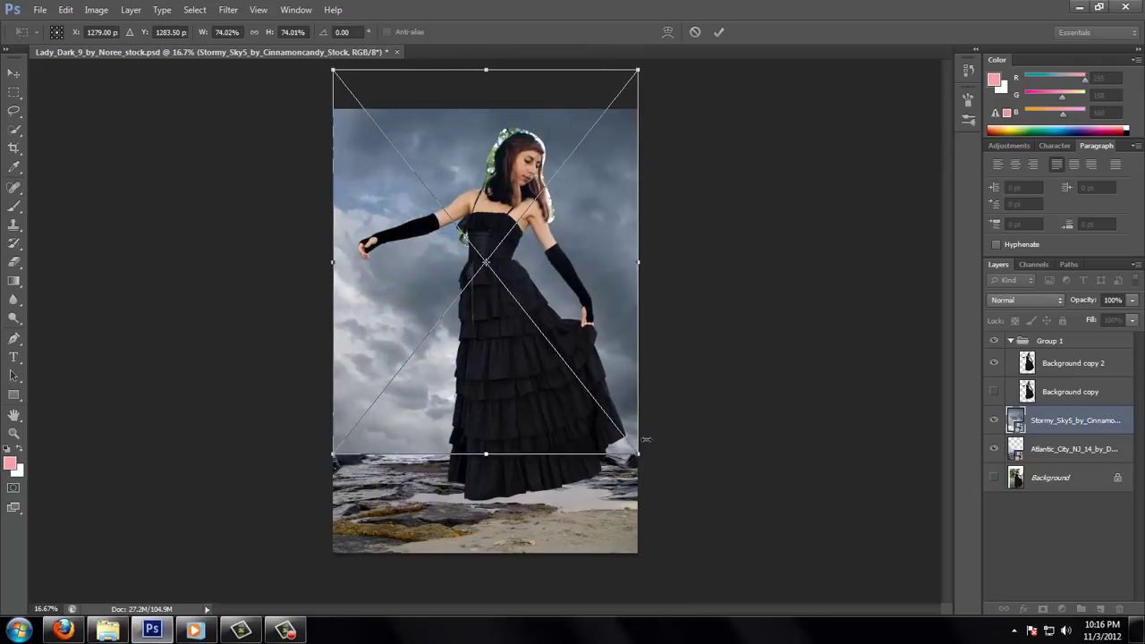
key(Return)
drag(358, 148, 357, 115)
shift+click(1019, 448)
key(ctrl+g)
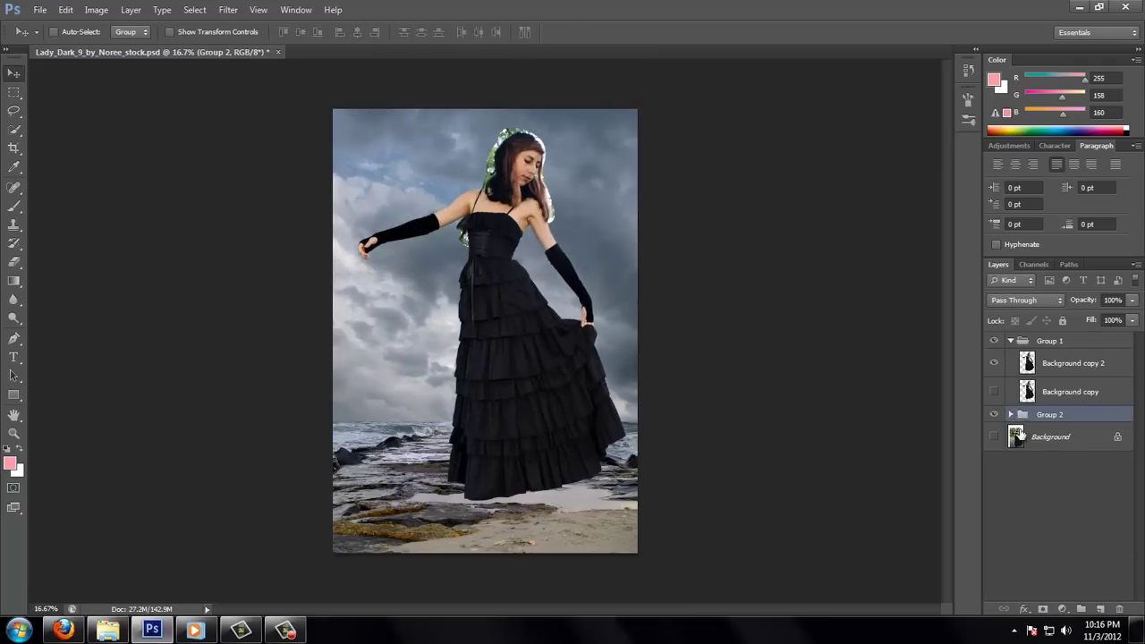
Mask the Stormy sky with a hard round black brush along the horizon and feather the mask.
click(1010, 414)
click(1018, 436)
click(1043, 609)
key(b)
click(59, 32)
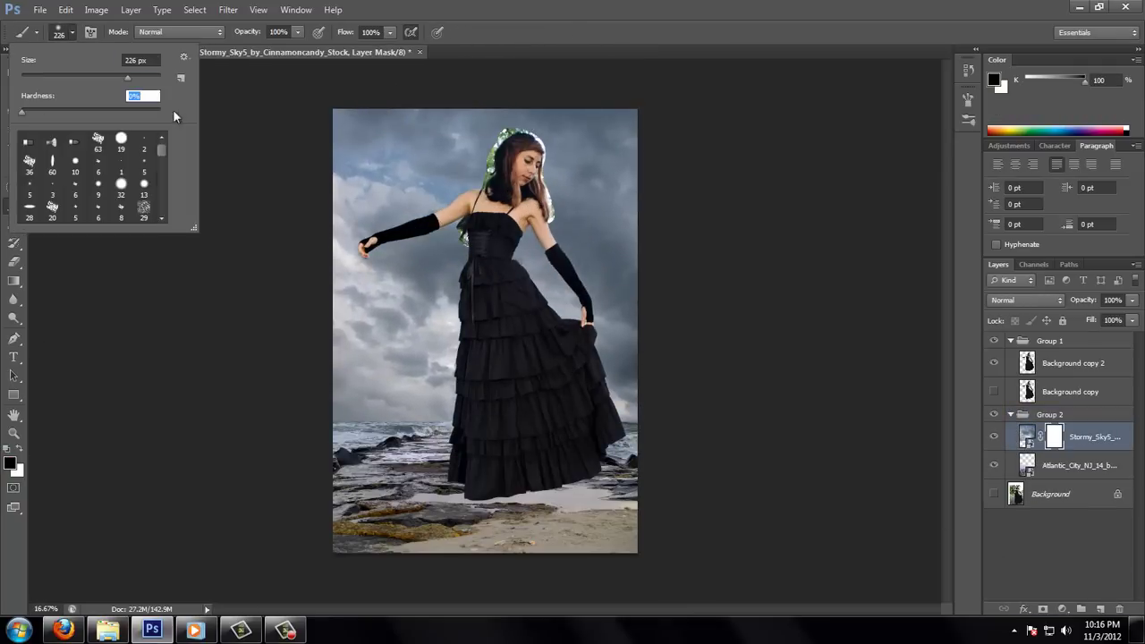
scroll(31, 208, down, 1)
click(30, 208)
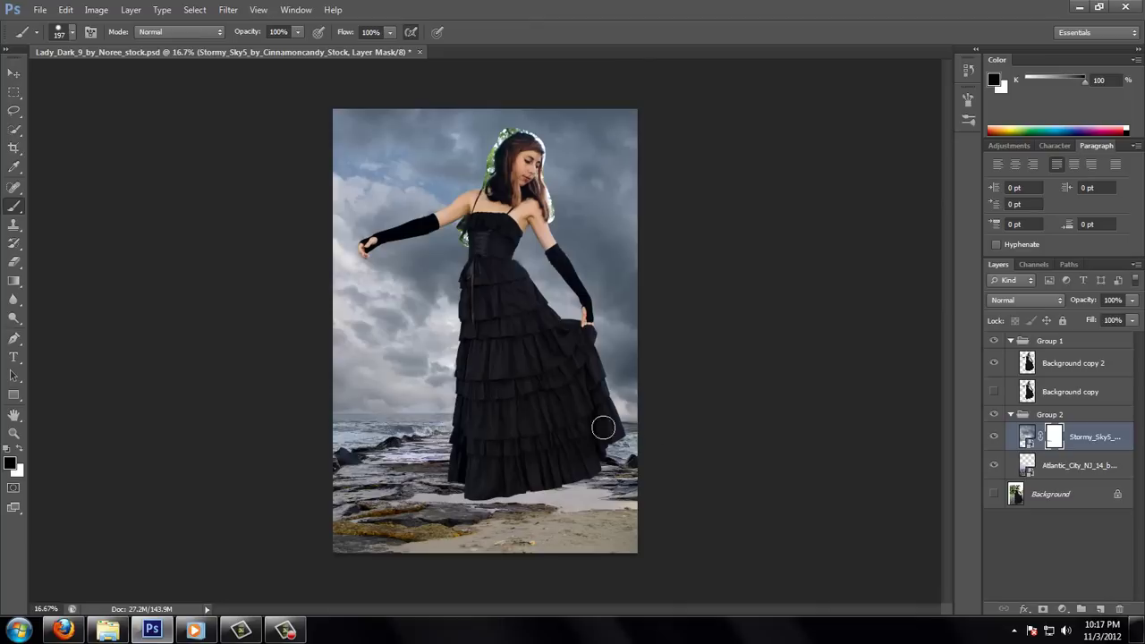
drag(603, 424, 340, 413)
click(967, 119)
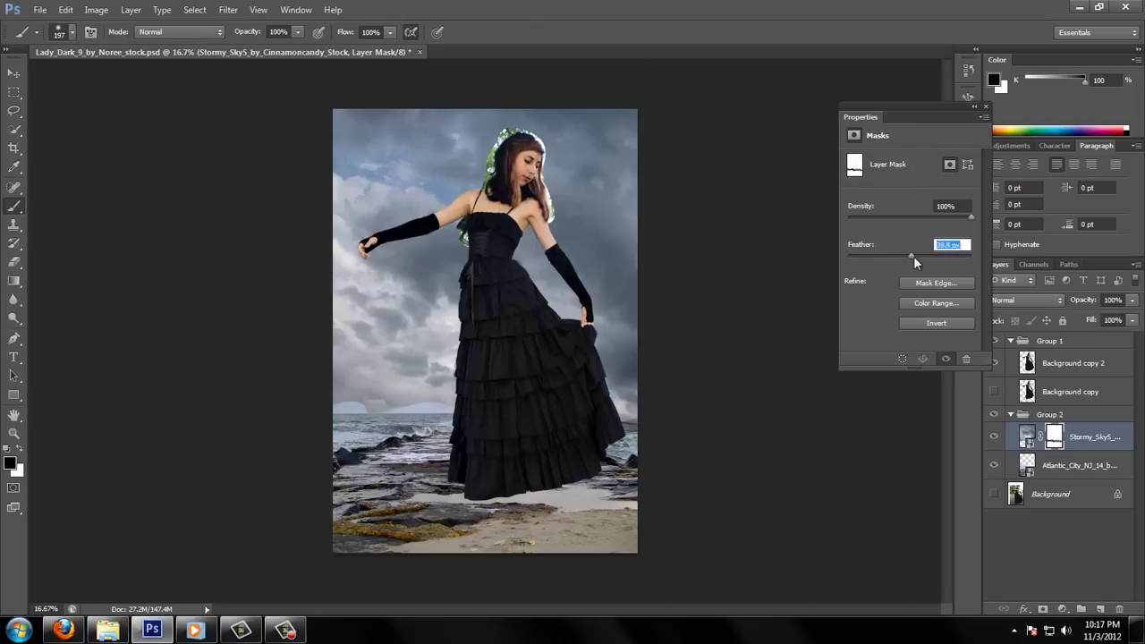
Open the Liquify filter on the woman's Background copy 2 layer.
click(1027, 436)
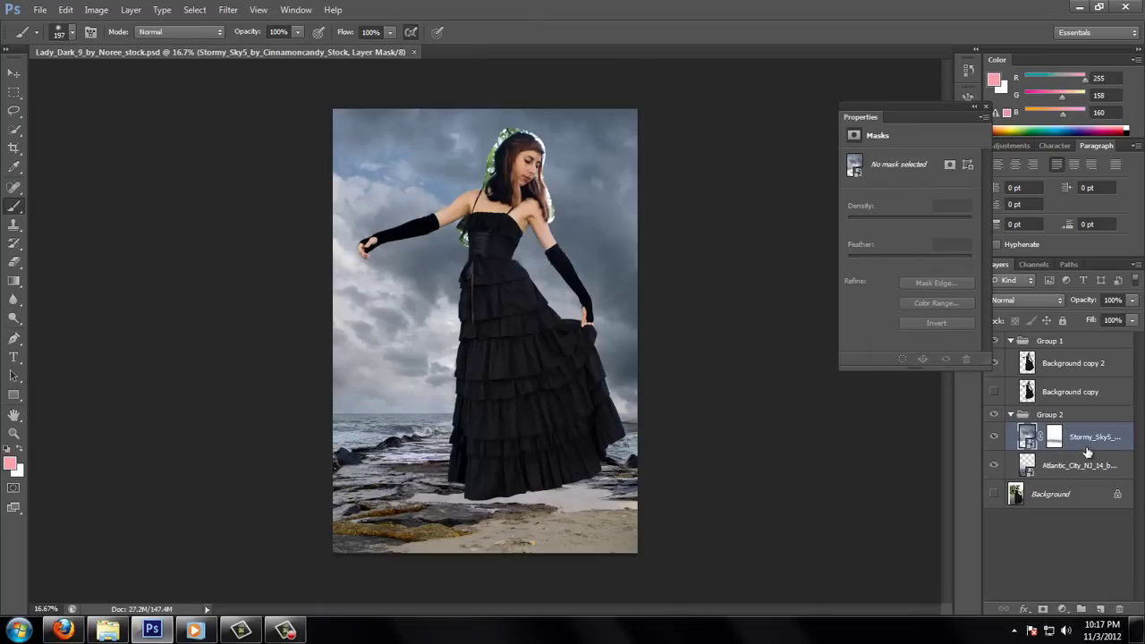
click(1073, 364)
click(228, 9)
click(259, 107)
Zoom in on the woman's face and Forward Warp her jaw and the hair near her chin.
click(20, 184)
click(465, 269)
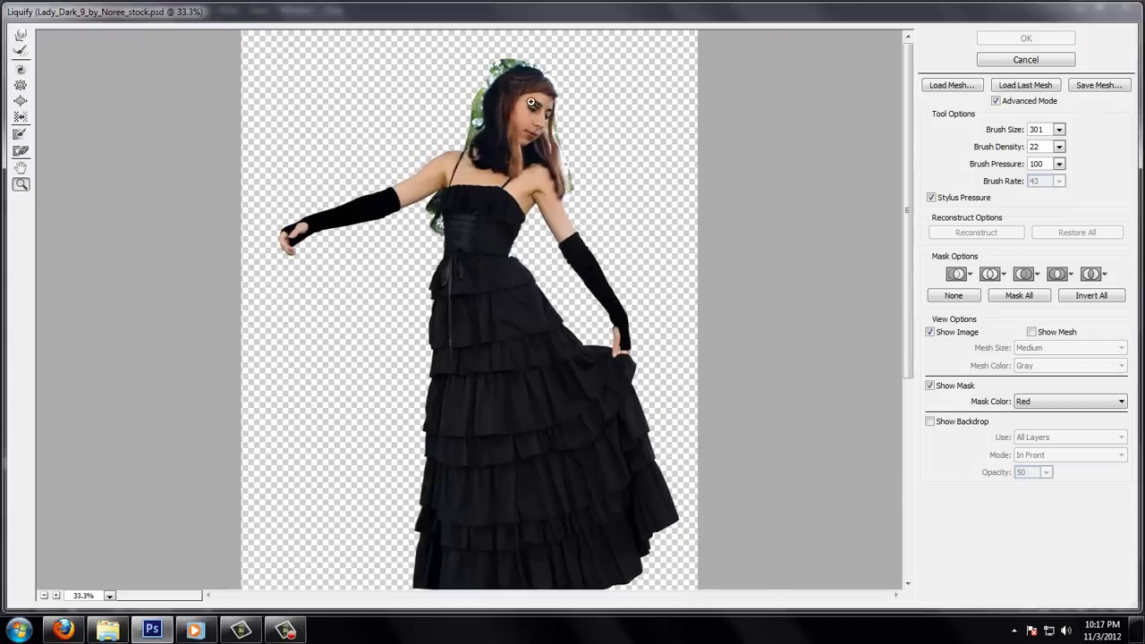
click(469, 268)
click(473, 274)
click(708, 557)
scroll(709, 557, left, 5)
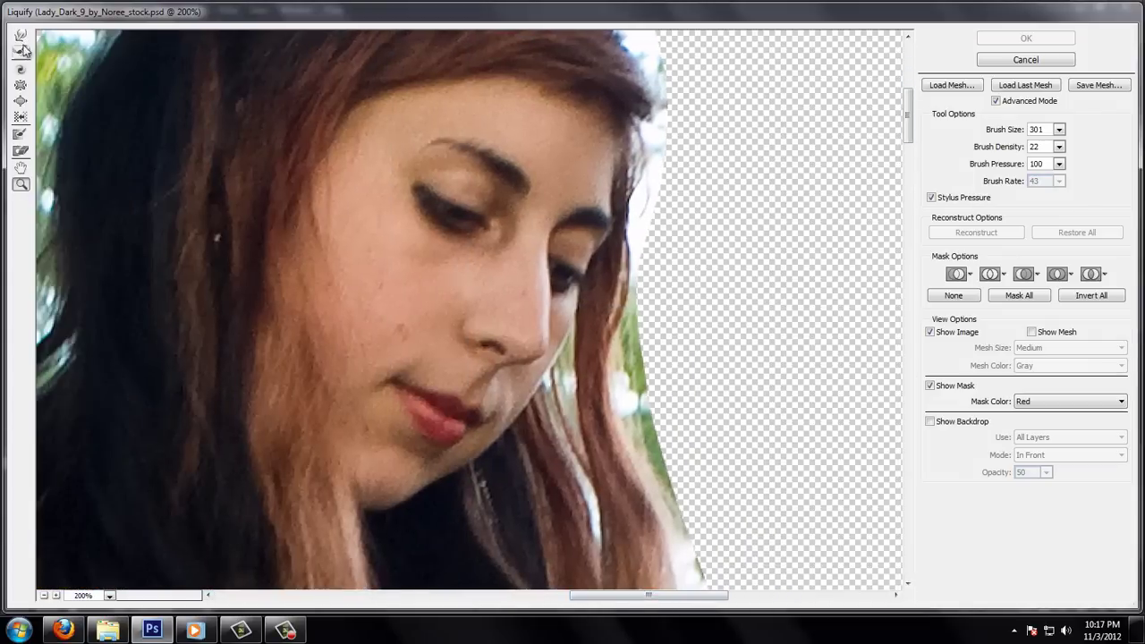
key(w)
click(1058, 129)
drag(1006, 149, 993, 148)
mouse_move(493, 453)
mouse_down()
mouse_move(468, 352)
mouse_move(587, 350)
mouse_move(440, 402)
mouse_move(313, 491)
mouse_up()
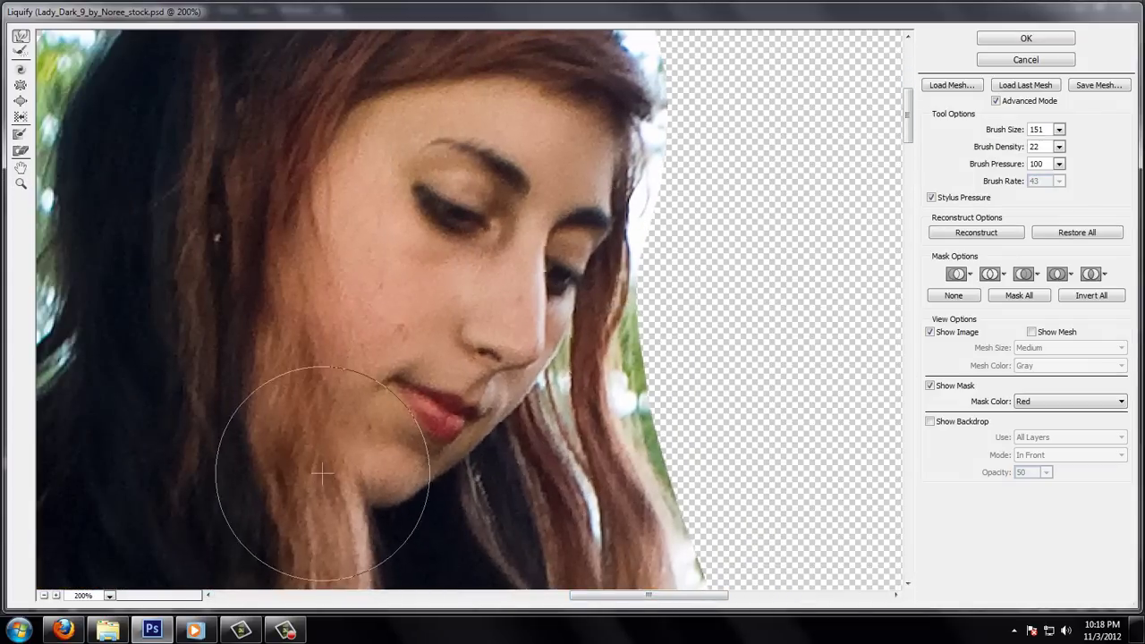
Freeze the chin, lips, cheek and nose, thaw the left cheek and chin, and set brush size 151.
key(f)
mouse_move(421, 363)
mouse_down()
mouse_move(434, 417)
mouse_move(498, 340)
mouse_move(528, 242)
mouse_move(367, 376)
mouse_up()
key(w)
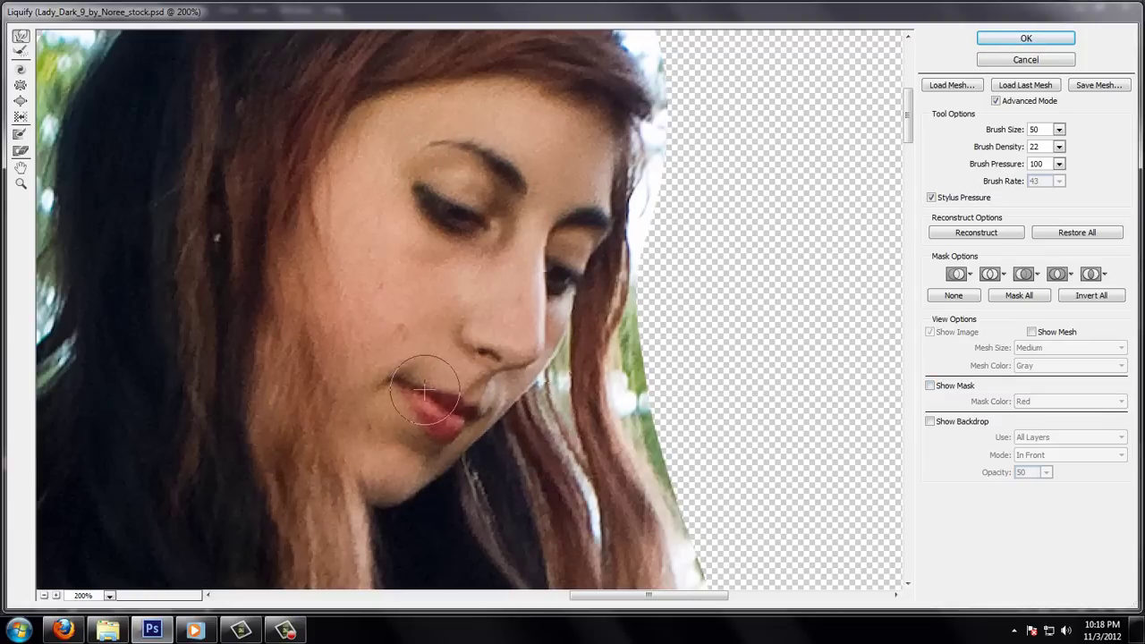
key(d)
mouse_move(420, 375)
mouse_down()
mouse_move(365, 289)
mouse_move(539, 311)
mouse_move(372, 427)
mouse_up()
key(w)
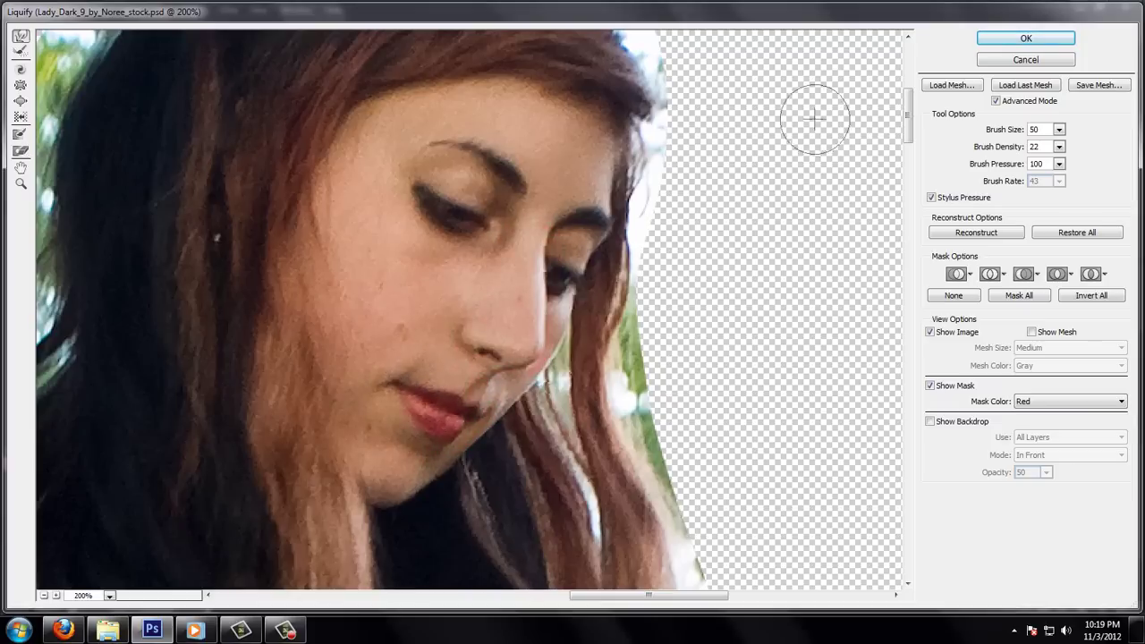
click(1058, 130)
click(989, 148)
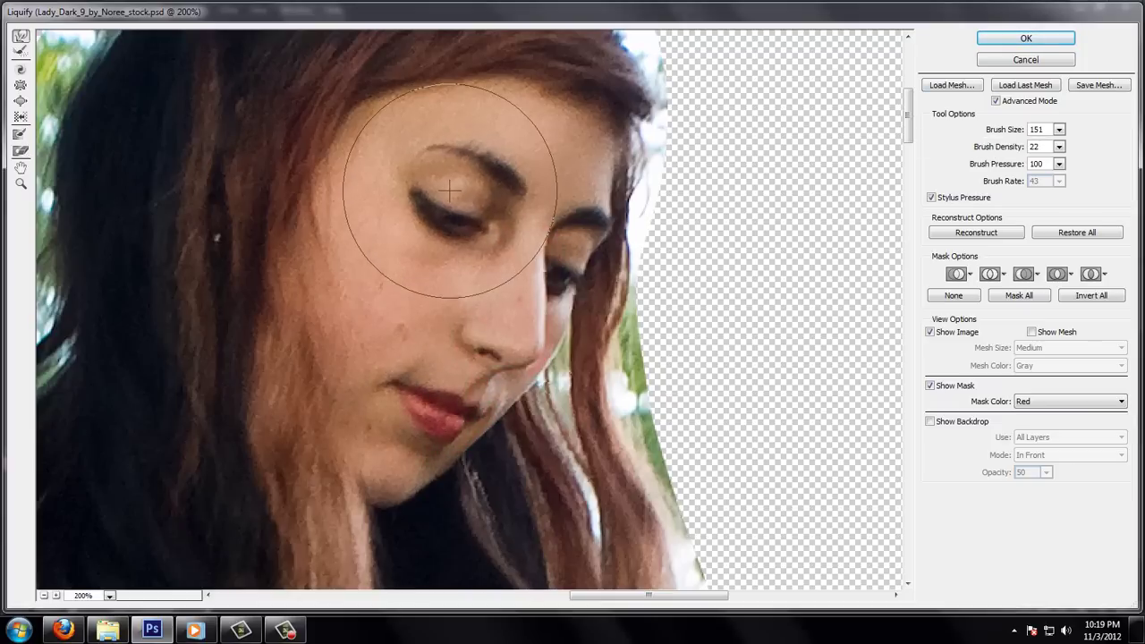
Apply Liquify, add a layer mask to Background copy 2, and zoom to 100% on the face.
click(1033, 42)
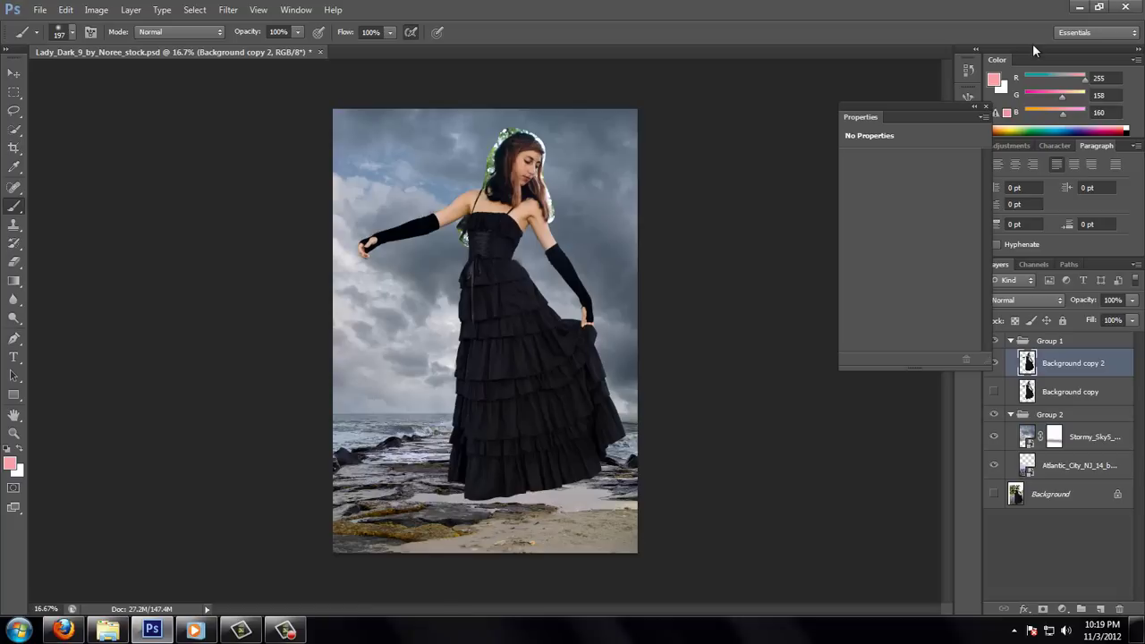
click(1042, 609)
key(z)
click(526, 170)
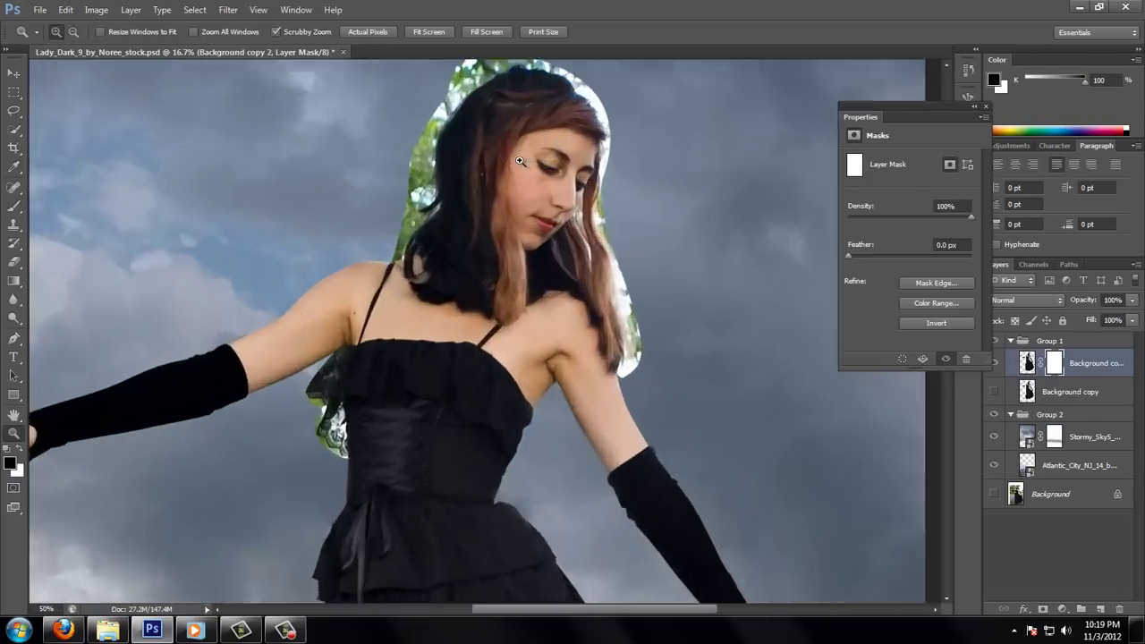
scroll(948, 205, down, 1)
Mask out the green foliage left of the hair and shoulder and the white halo around the head.
key(b)
click(59, 31)
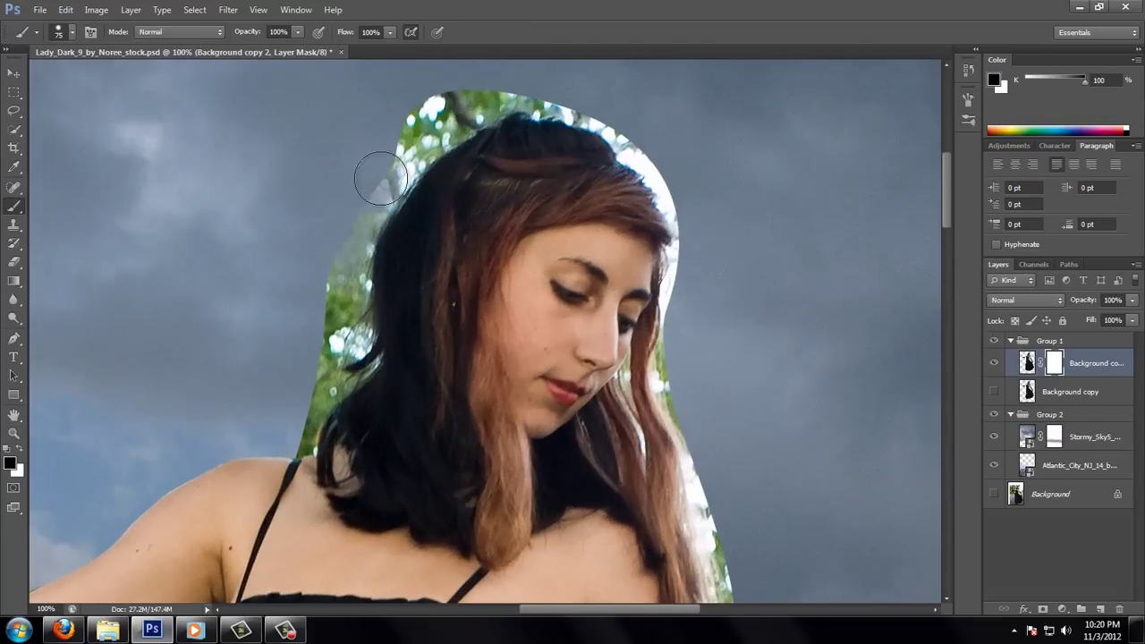
drag(378, 174, 581, 98)
drag(349, 217, 343, 357)
click(59, 31)
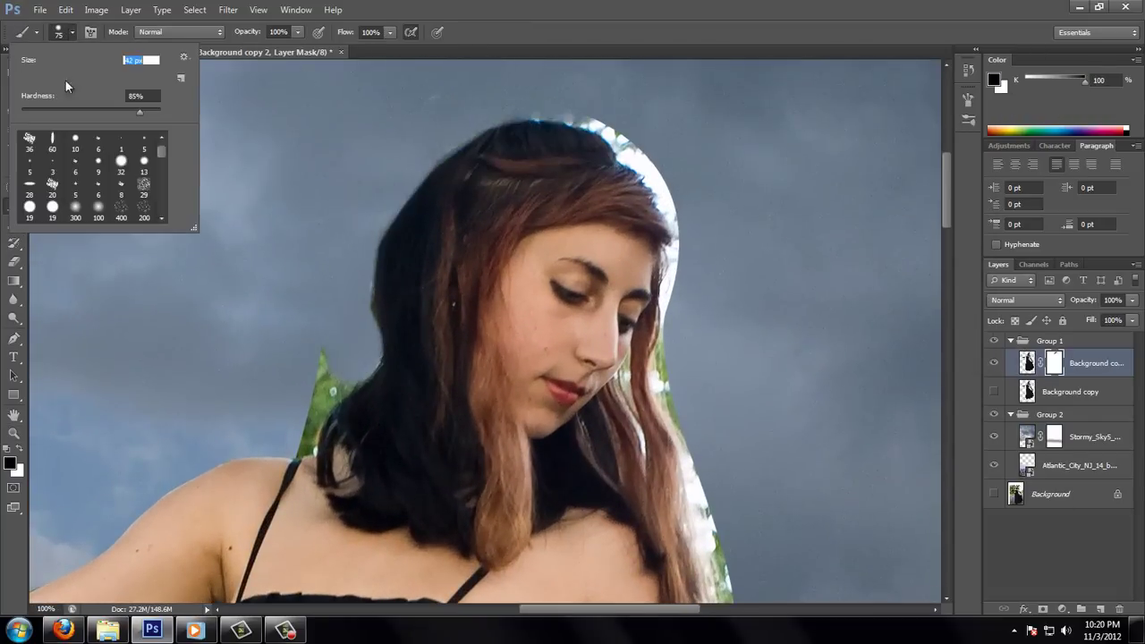
drag(306, 438, 328, 374)
mouse_move(572, 118)
mouse_down()
mouse_move(679, 233)
mouse_move(671, 352)
mouse_move(708, 517)
mouse_up()
scroll(949, 197, down, 3)
mouse_move(679, 237)
mouse_down()
mouse_move(685, 158)
mouse_move(708, 361)
mouse_up()
Paint out the green behind the bodice lace with 9 px and 19 px brushes, then switch to image pixels.
click(72, 33)
double_click(107, 99)
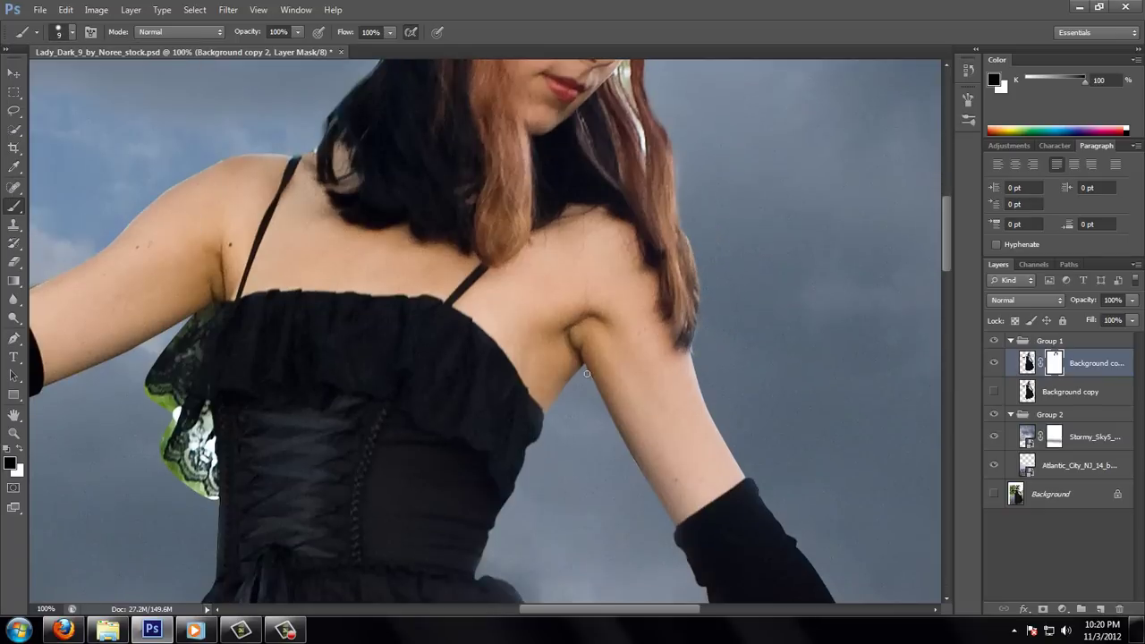
scroll(202, 289, left, 5)
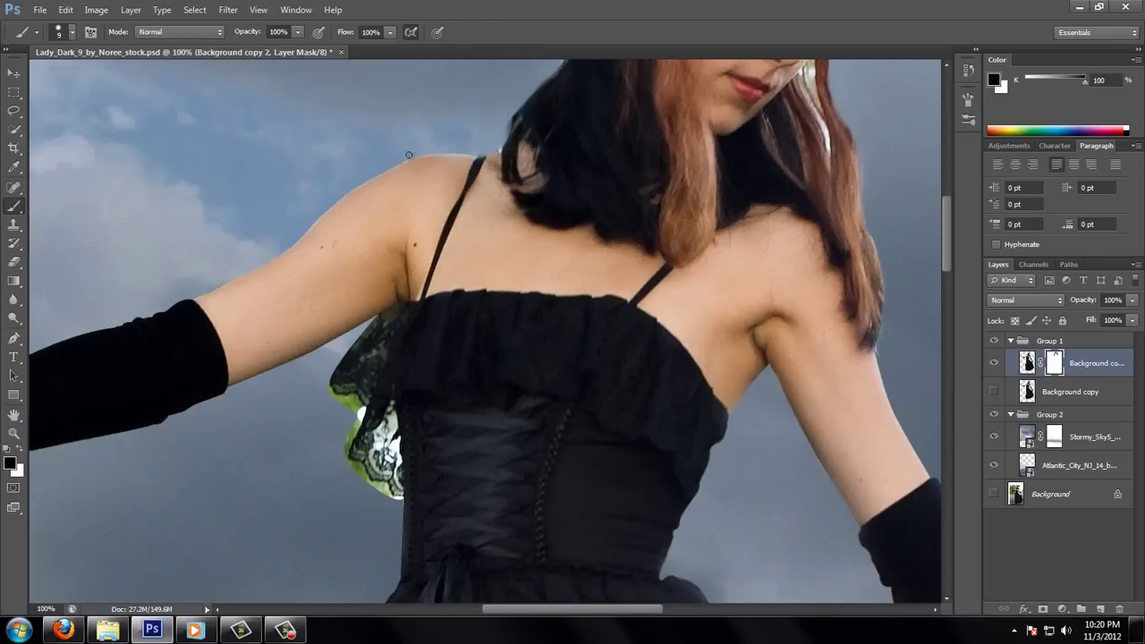
click(72, 33)
double_click(134, 135)
mouse_move(350, 420)
mouse_down()
mouse_move(384, 447)
mouse_move(396, 481)
mouse_up()
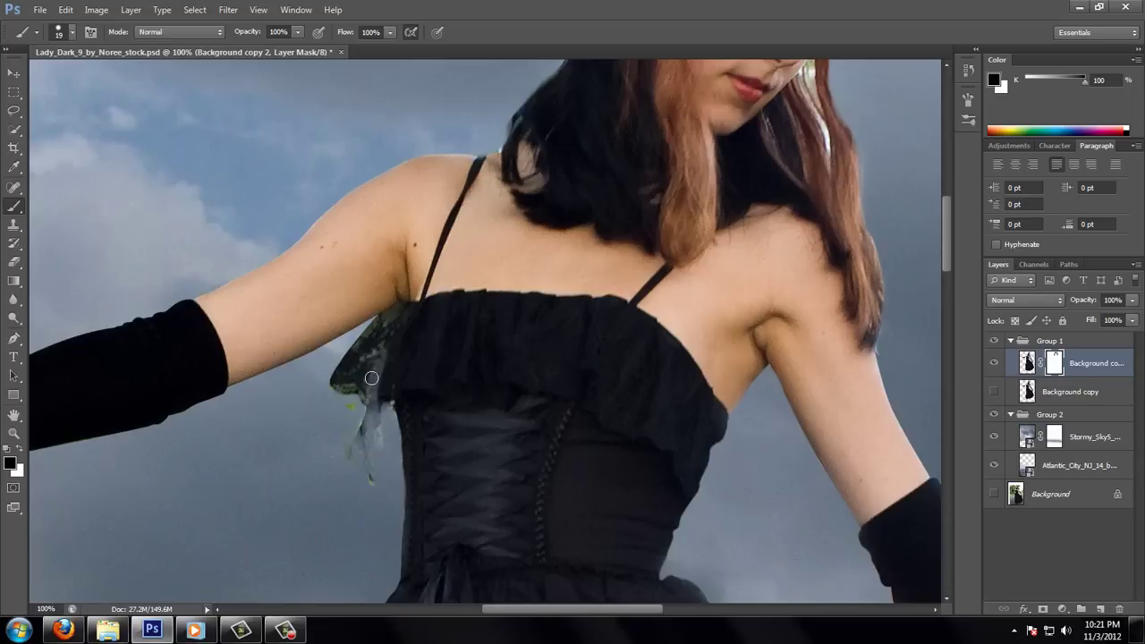
mouse_move(371, 378)
mouse_down()
mouse_move(397, 312)
mouse_move(344, 367)
mouse_move(358, 358)
mouse_move(372, 395)
mouse_up()
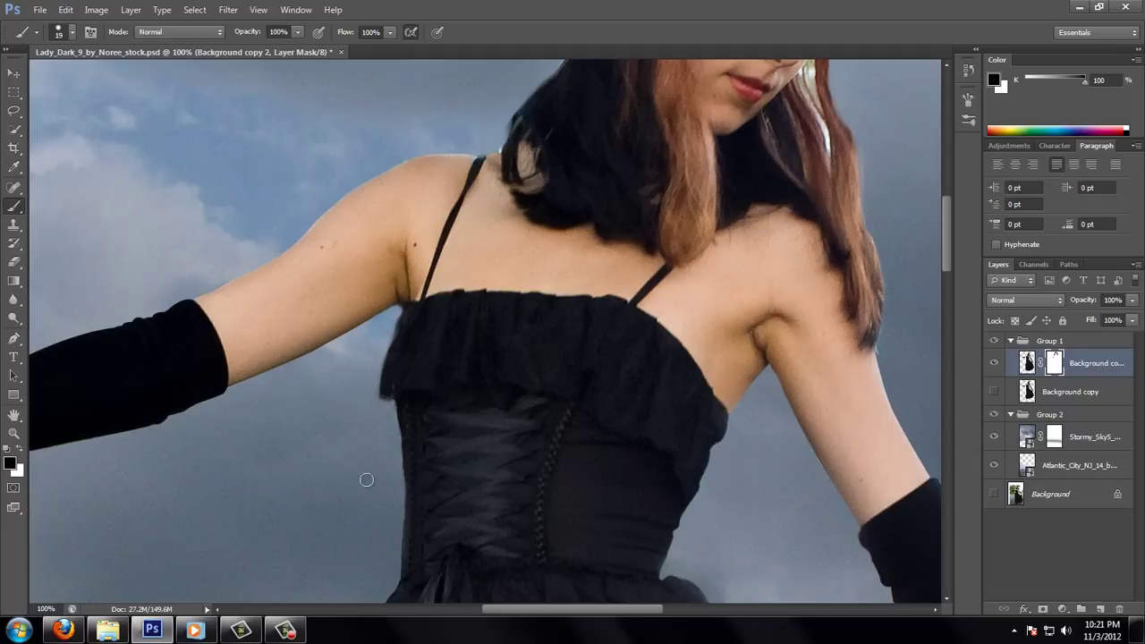
key(j)
key(ctrl+2)
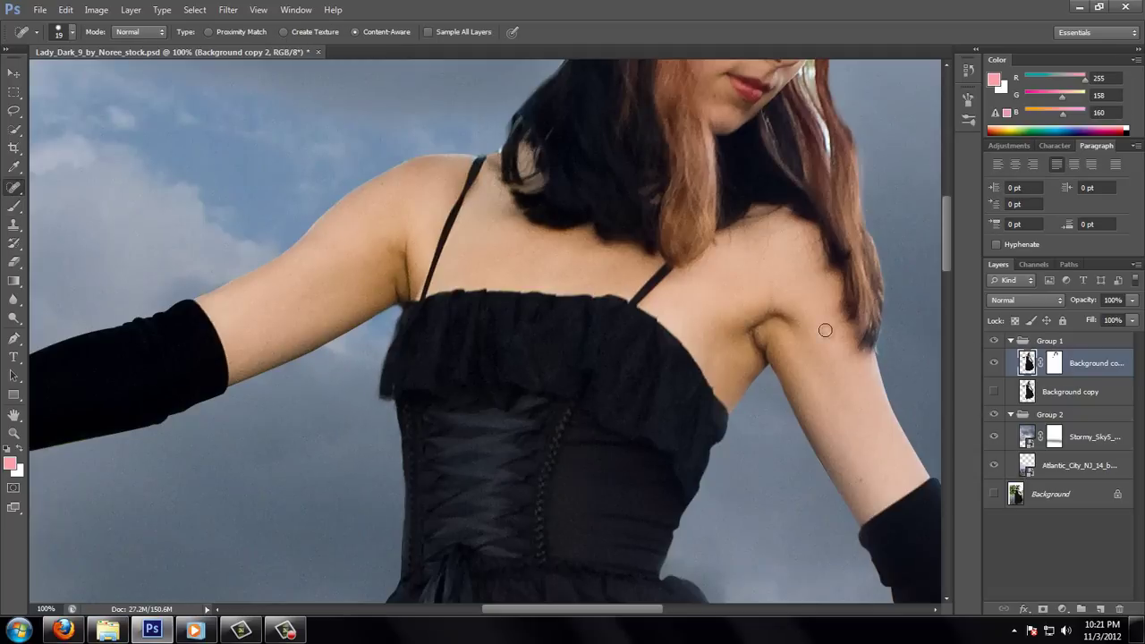
Smudge the hair and shoulder edges at 7% strength, then fit the whole composite on screen.
scroll(934, 226, up, 5)
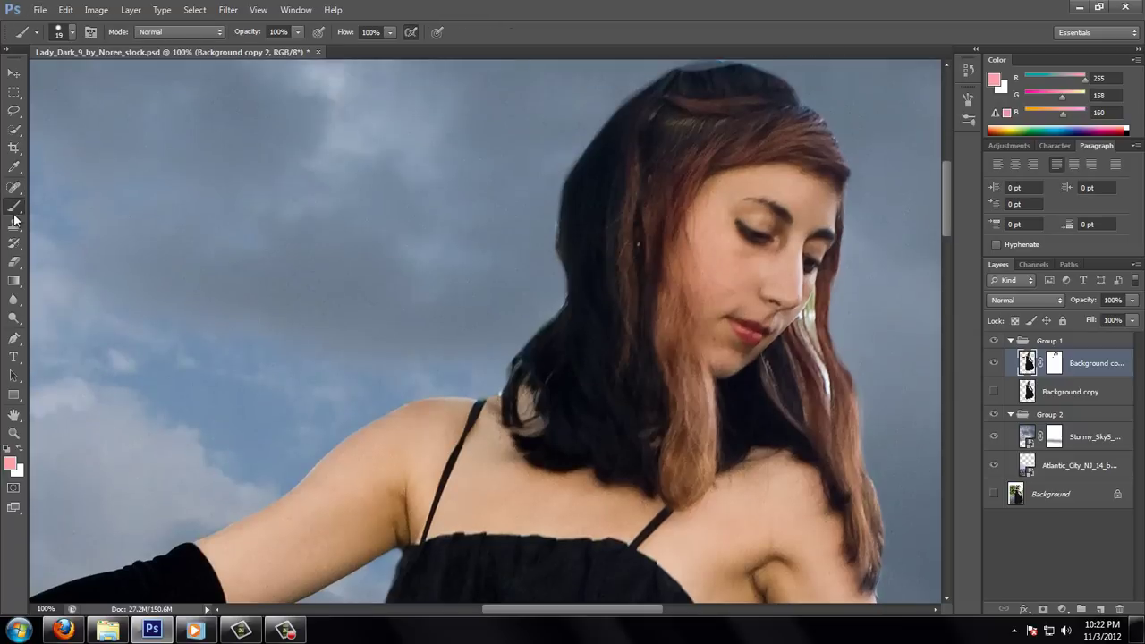
right_click(13, 299)
click(54, 327)
click(71, 31)
click(276, 31)
drag(244, 51, 248, 52)
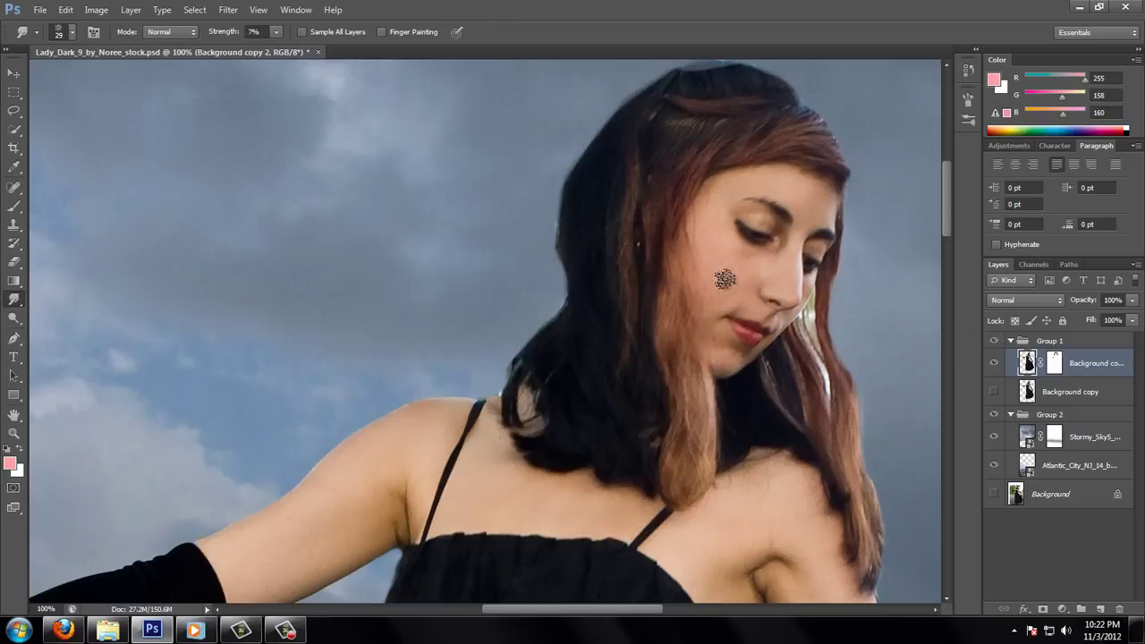
scroll(773, 272, down, 4)
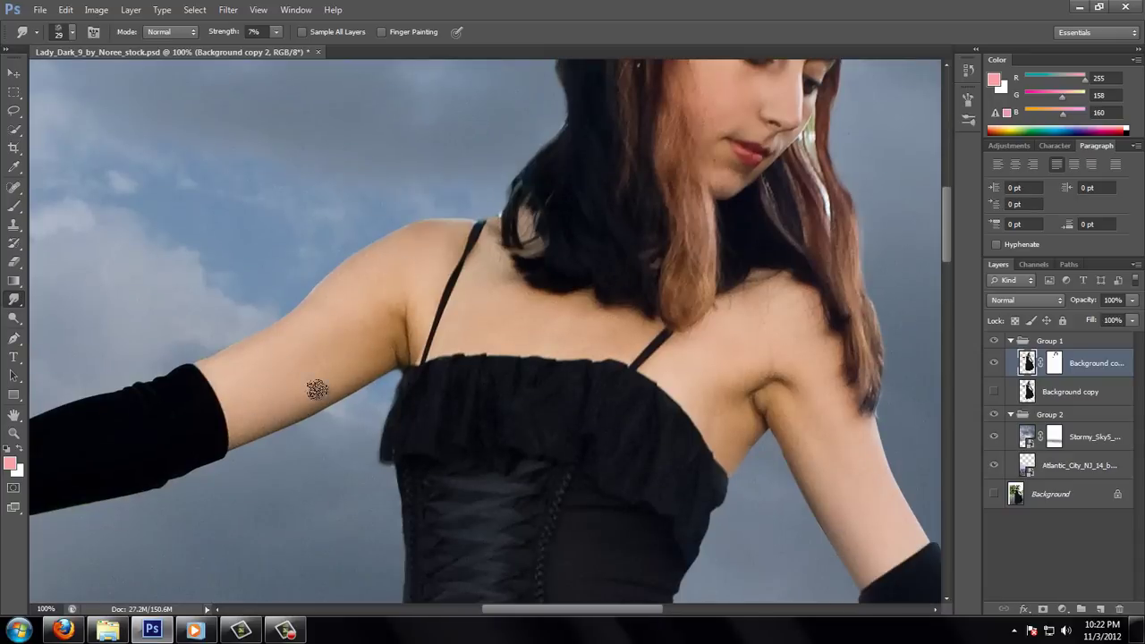
scroll(537, 326, right, 4)
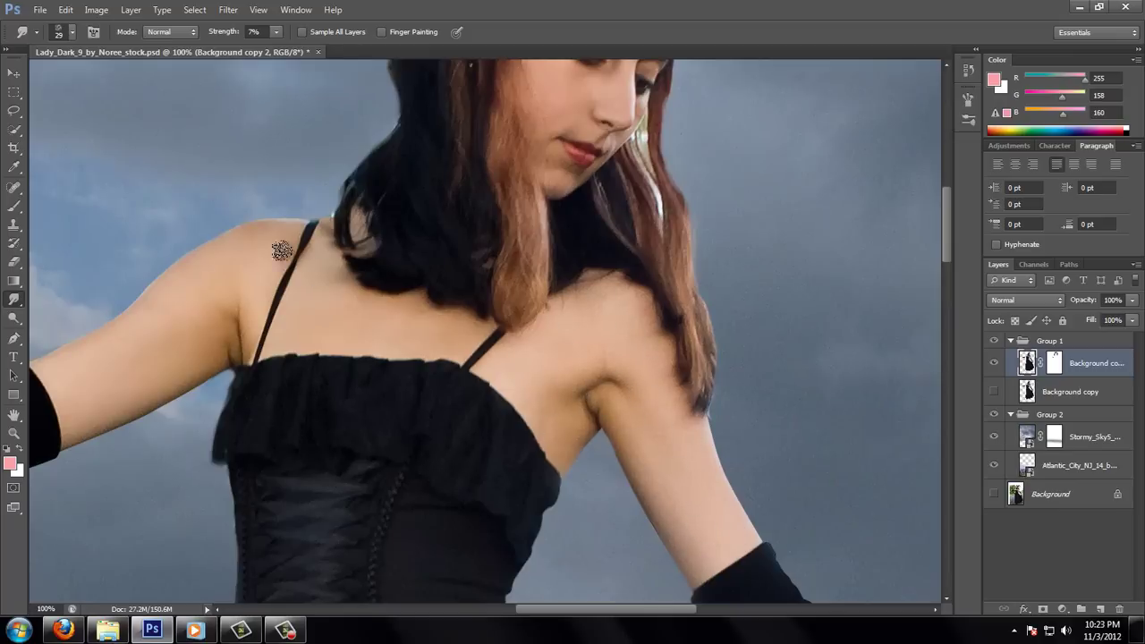
drag(603, 609, 511, 609)
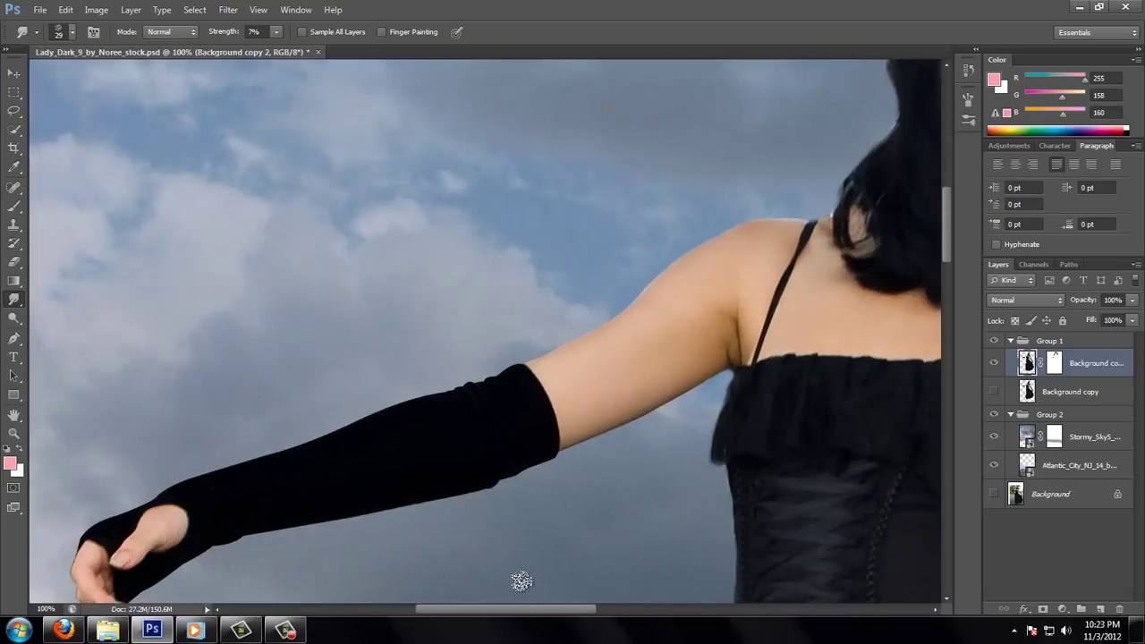
key(z)
key(ctrl+0)
Darken the stormy sky with a Levels adjustment and desaturate it to -53 with Hue/Saturation.
click(1082, 436)
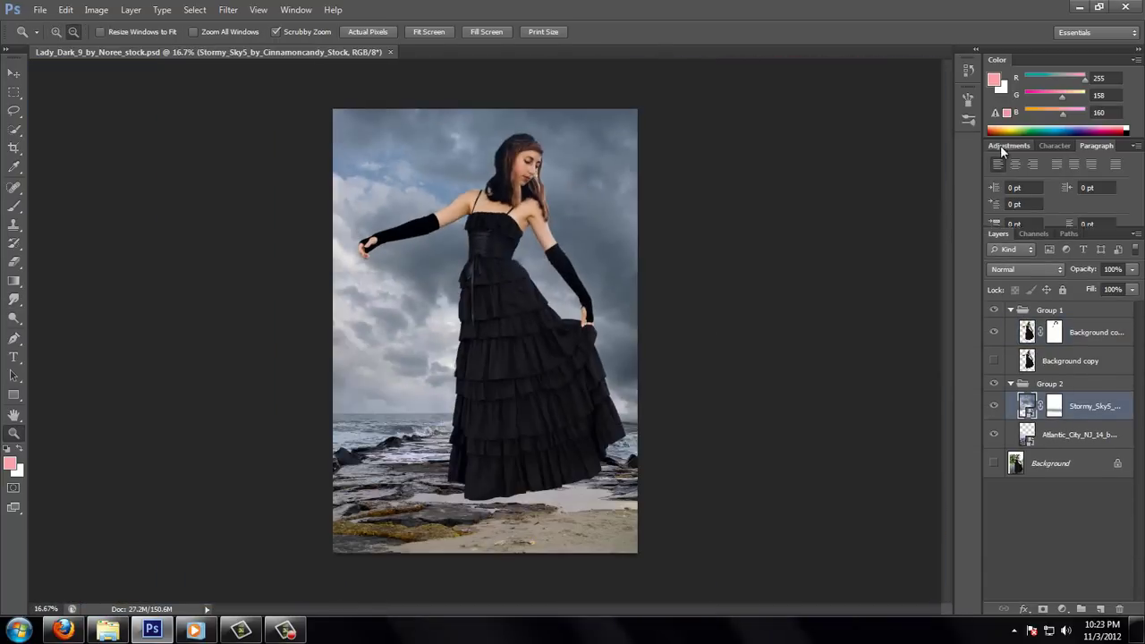
click(1009, 145)
click(1039, 174)
mouse_move(920, 263)
mouse_down()
mouse_move(872, 271)
mouse_move(886, 243)
mouse_up()
click(1030, 194)
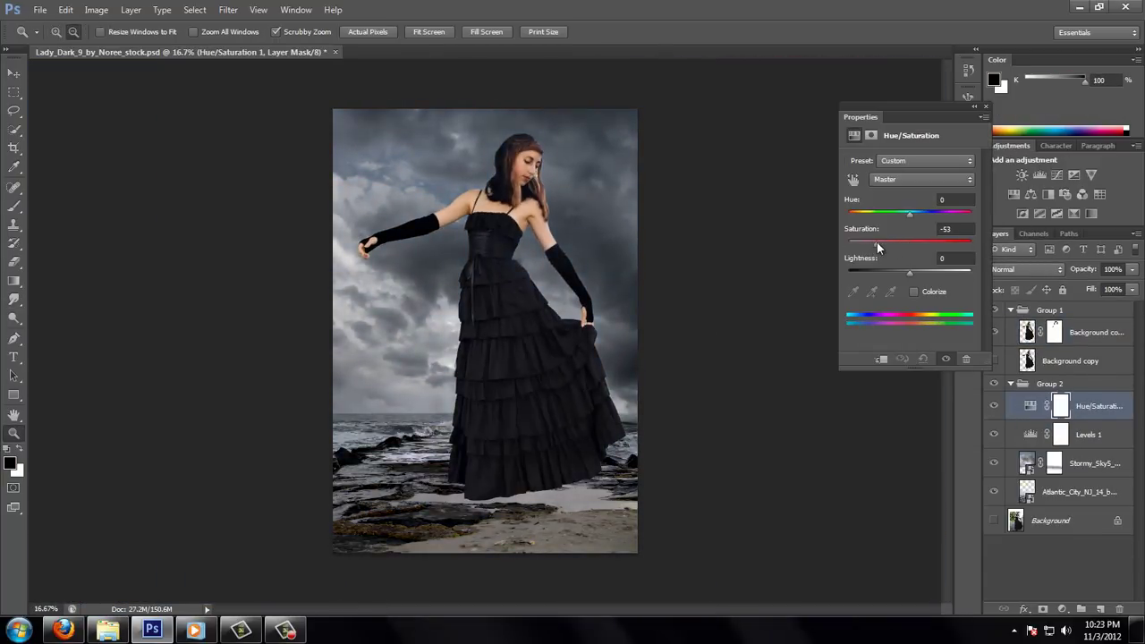
click(985, 106)
Collapse the background group and add a new empty layer clipped to the woman in Group 1.
click(1104, 471)
click(1011, 384)
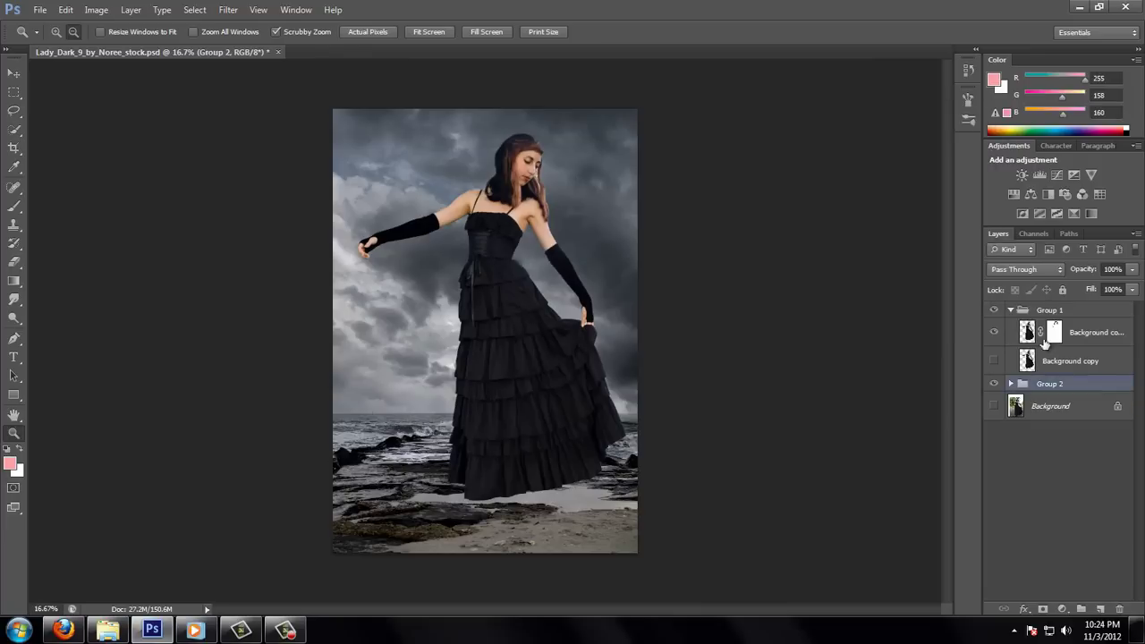
click(1100, 609)
key(m)
right_click(1087, 332)
click(993, 293)
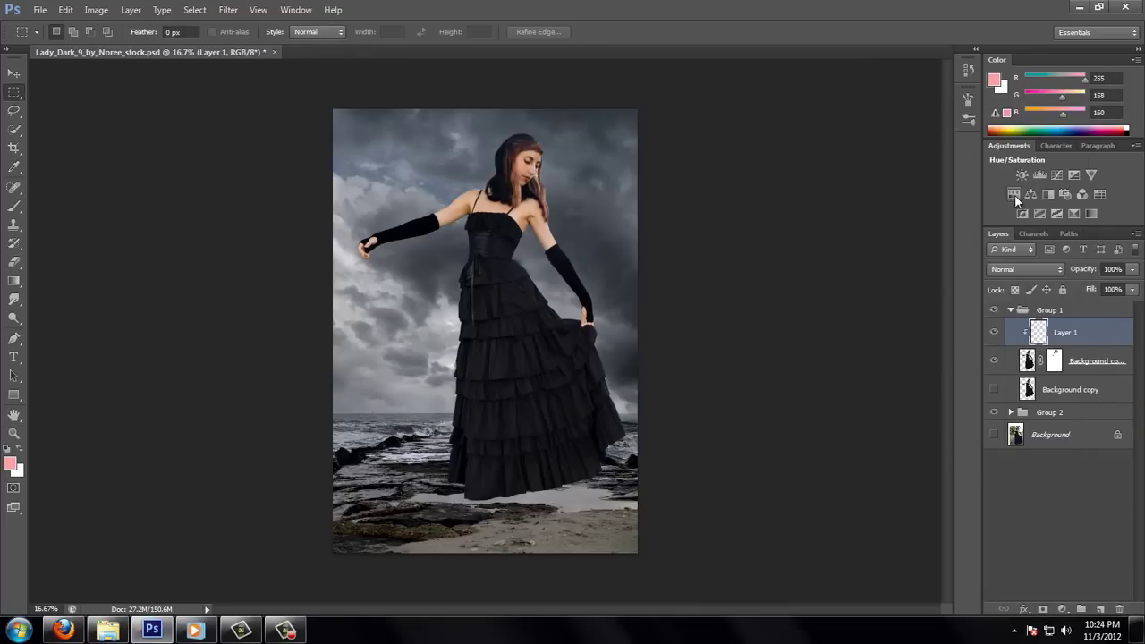
Add a Hue/Saturation adjustment clipped to the woman, zoom in on her face, and reset colours.
click(1014, 194)
right_click(1087, 332)
click(1038, 296)
click(12, 433)
drag(524, 169, 534, 153)
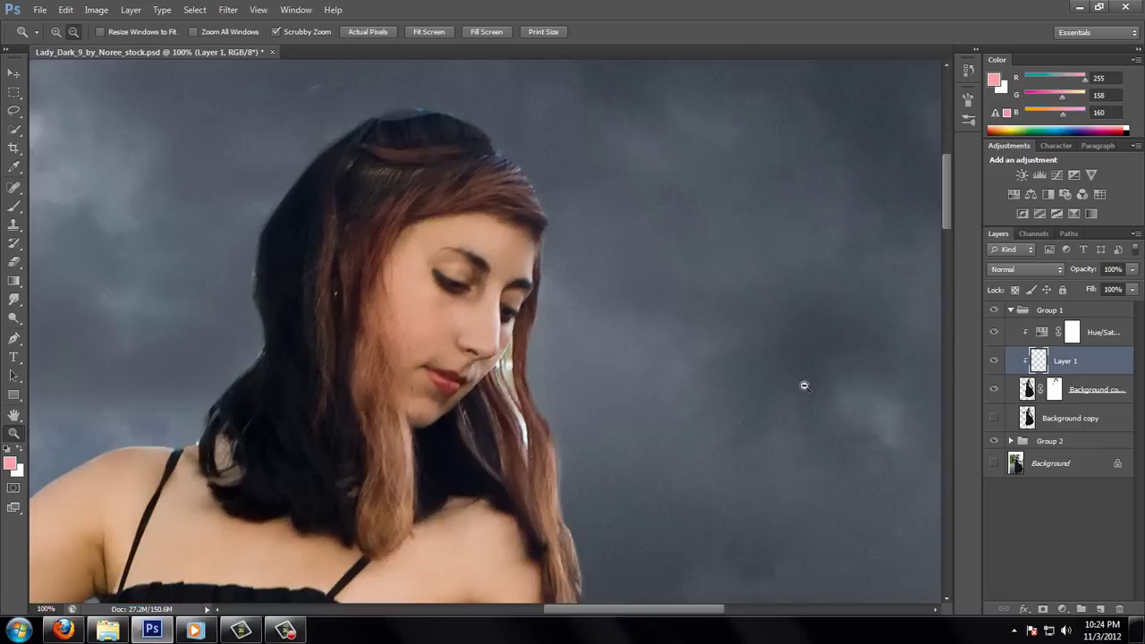
key(alt+bracketleft)
Prepare a brush for painting on Layer 1 and save the document.
key(d)
click(19, 207)
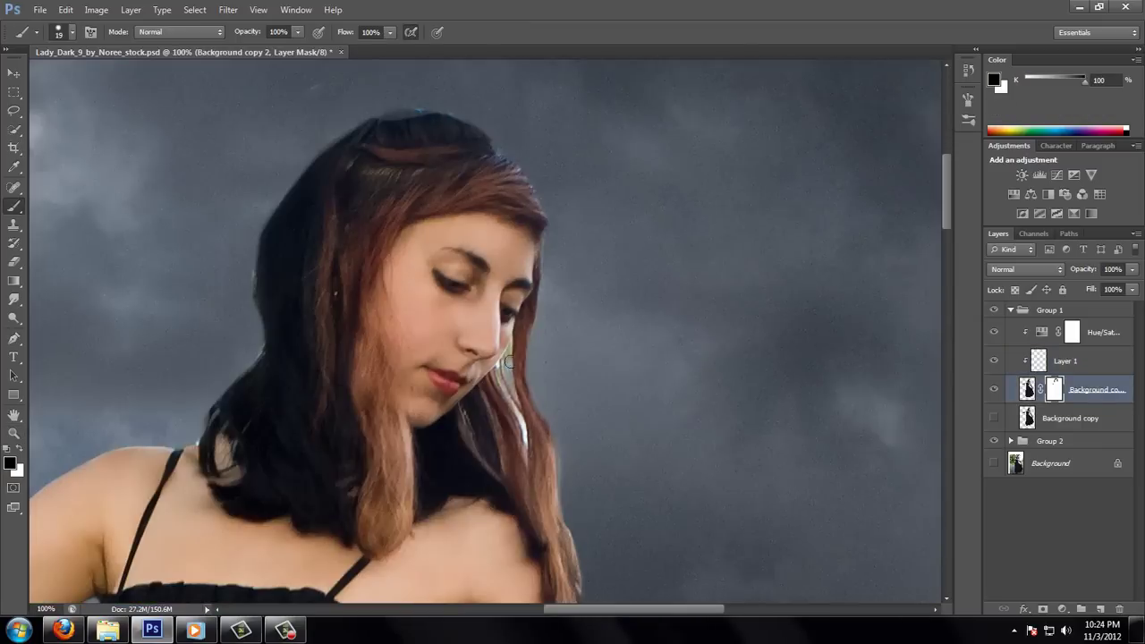
right_click(508, 372)
key(Return)
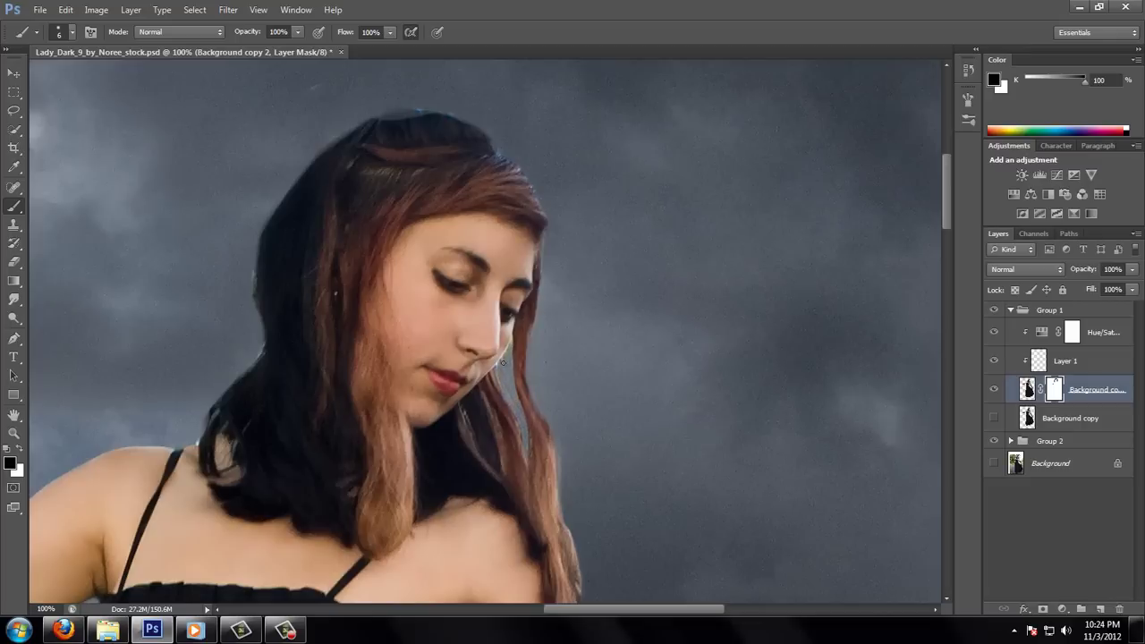
key(ctrl+s)
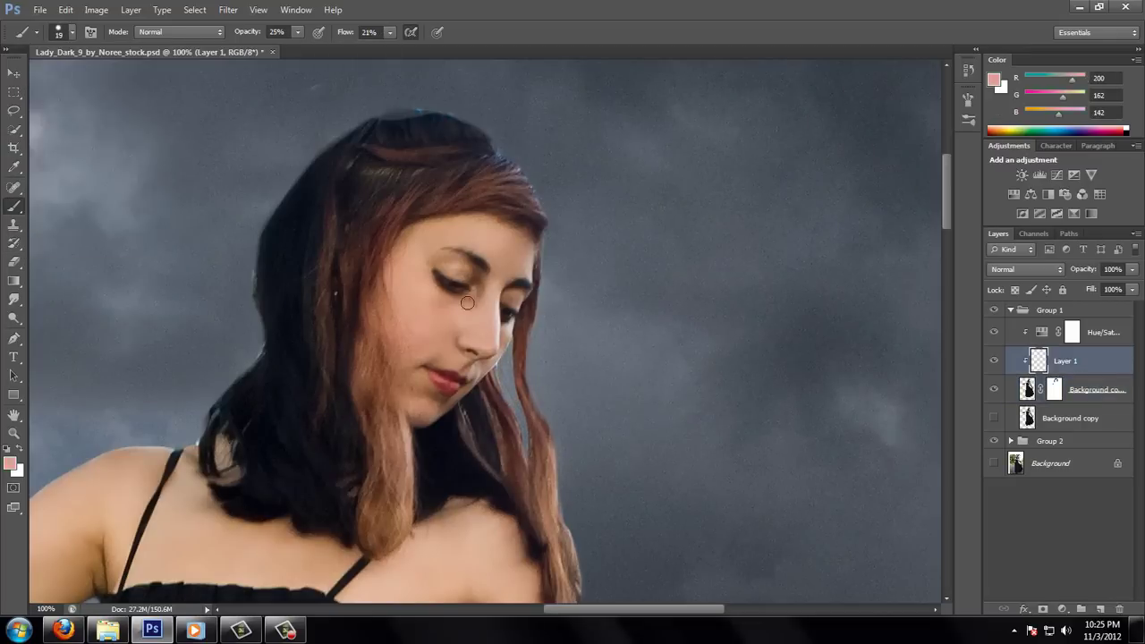
Paint soft skin tones using brown and pink colours sampled from the eye and cheek.
alt+click(454, 271)
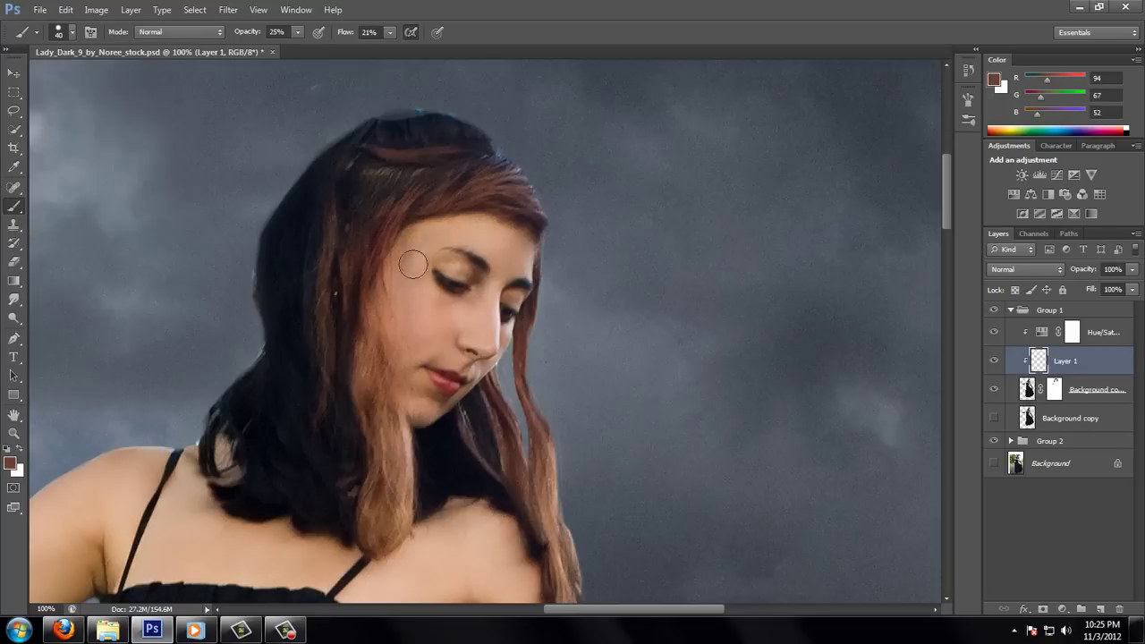
alt+click(462, 328)
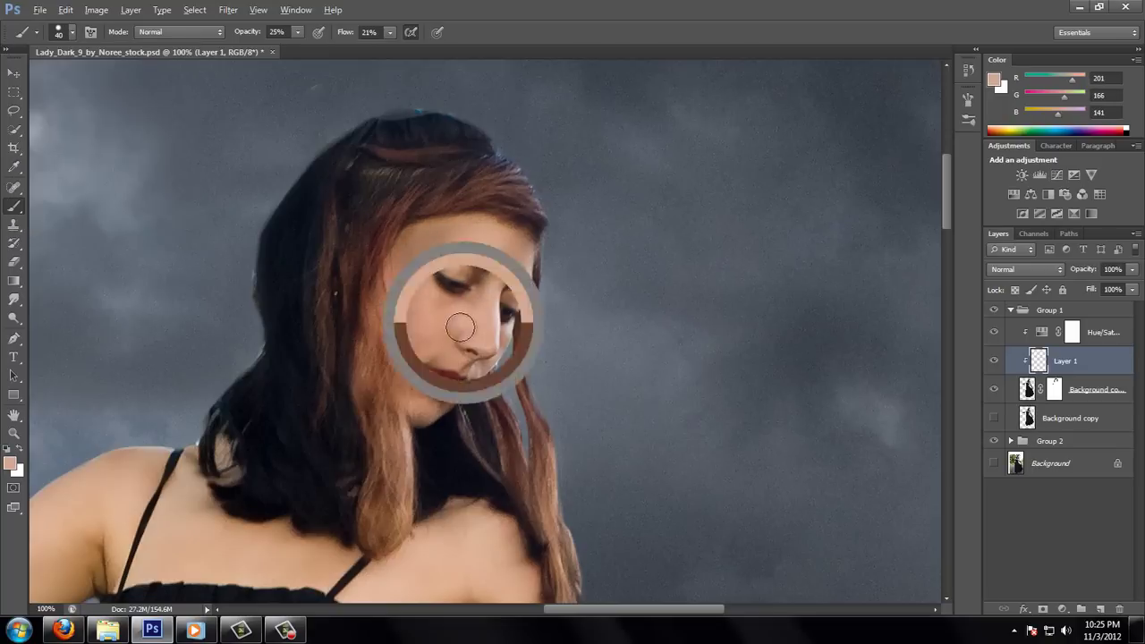
alt+click(415, 314)
alt+click(436, 347)
key(bracketleft)
key(bracketleft)
key(bracketleft)
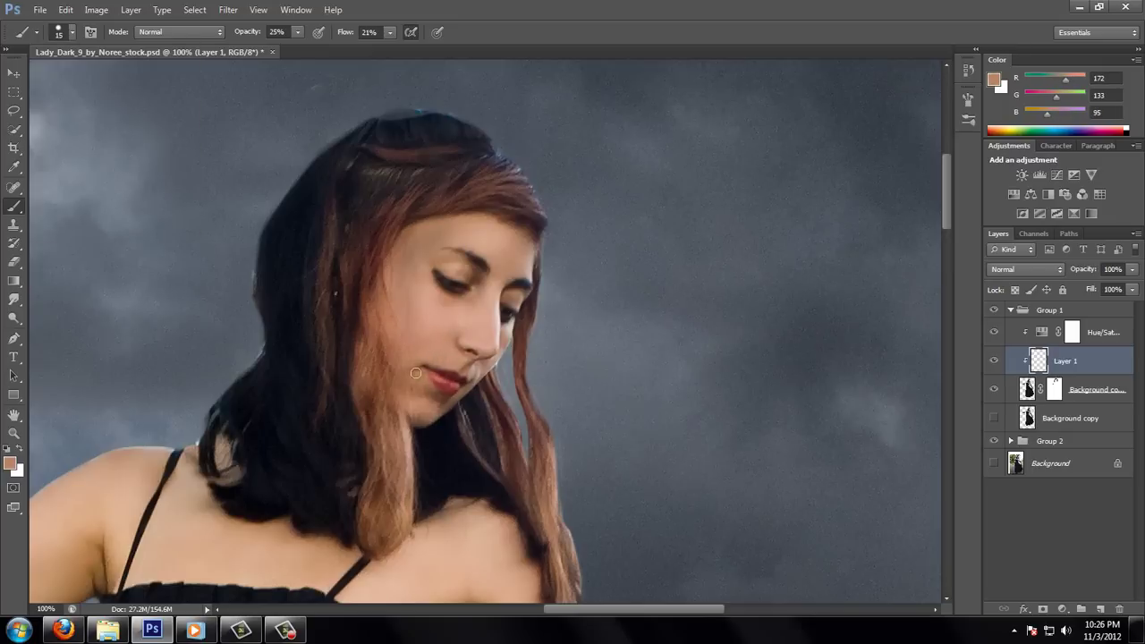
key(r)
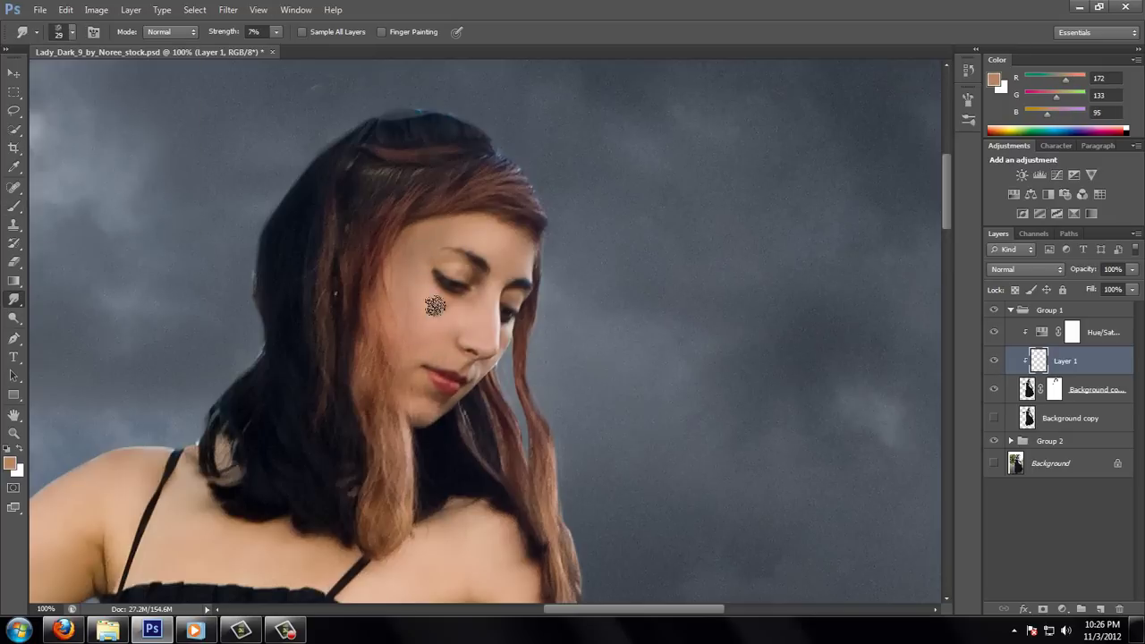
key(b)
alt+click(472, 340)
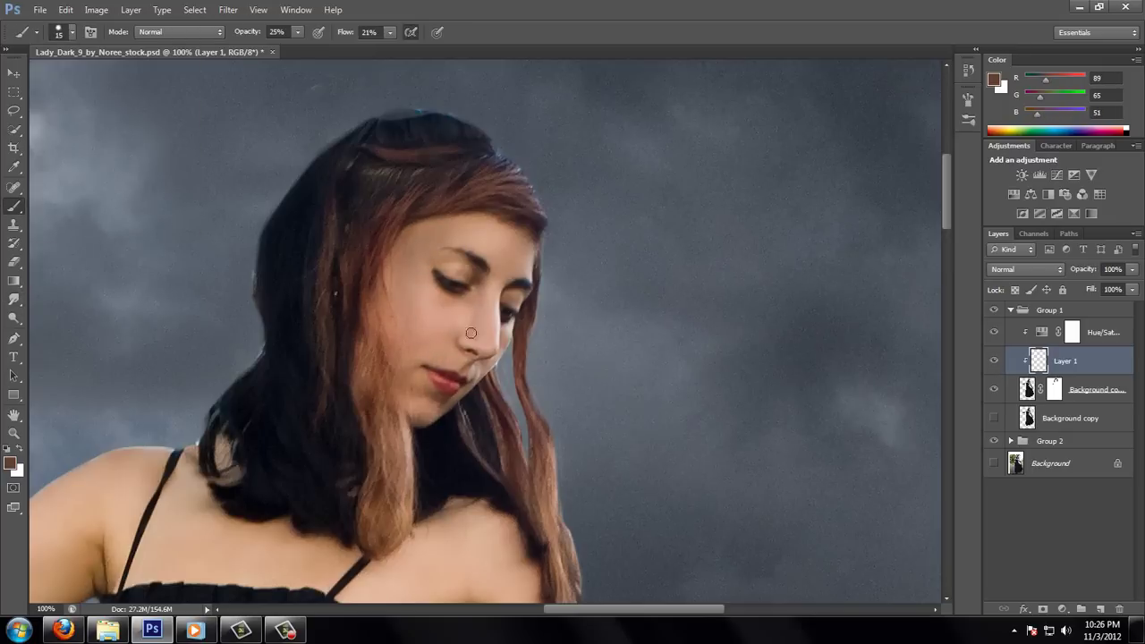
Smudge the painted skin and repaint lighter and darker cheek tones with a 17 px brush.
click(14, 299)
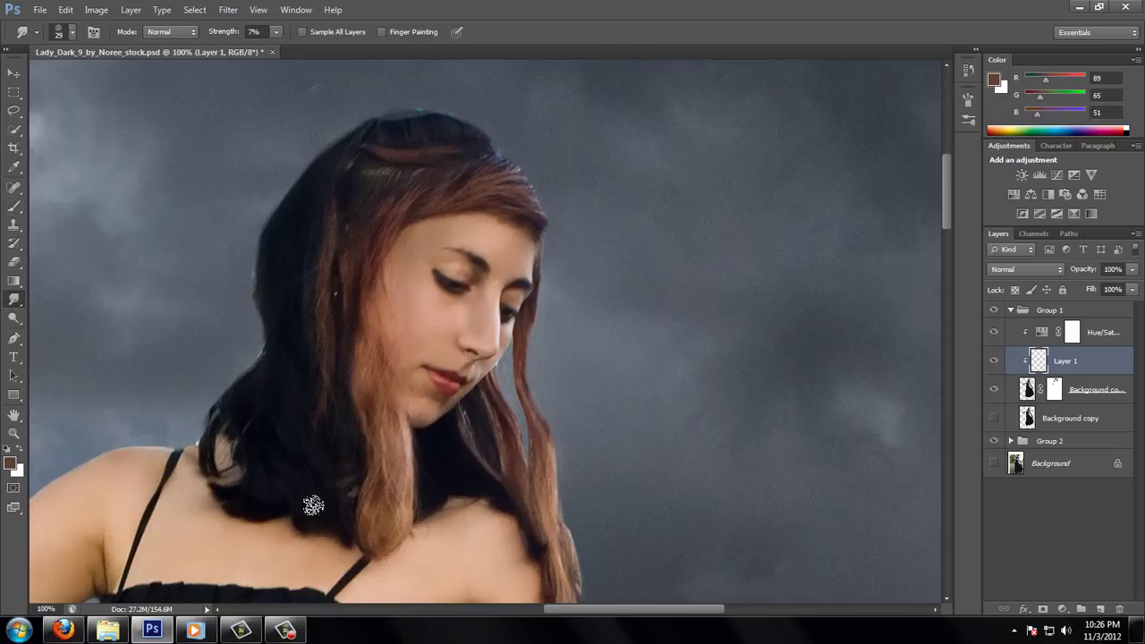
click(12, 209)
alt+click(458, 317)
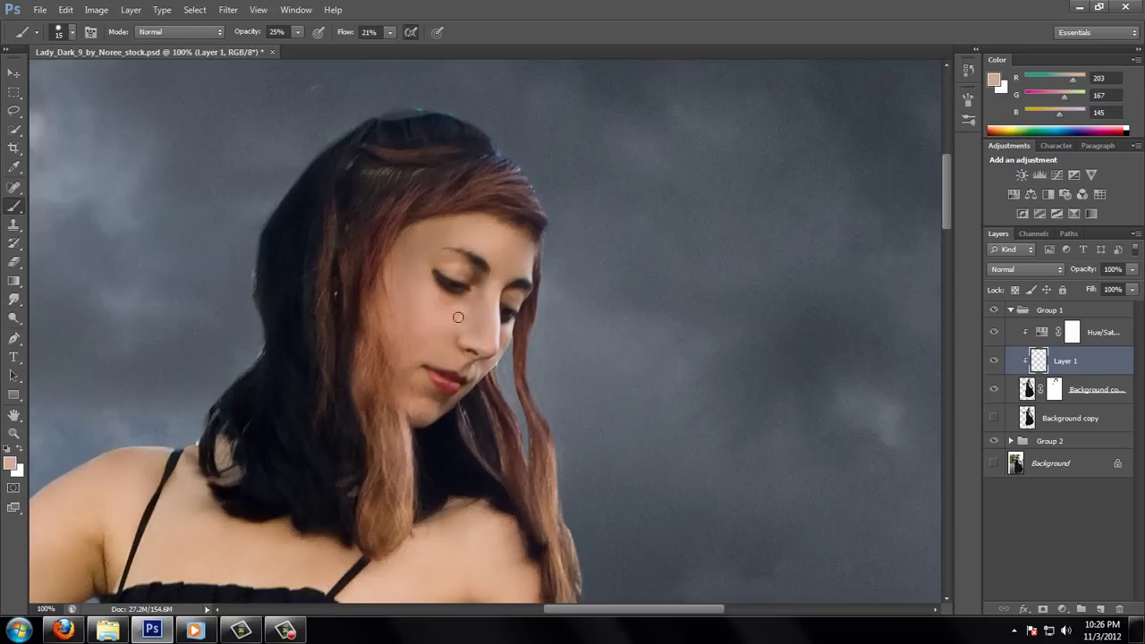
click(67, 38)
click(731, 158)
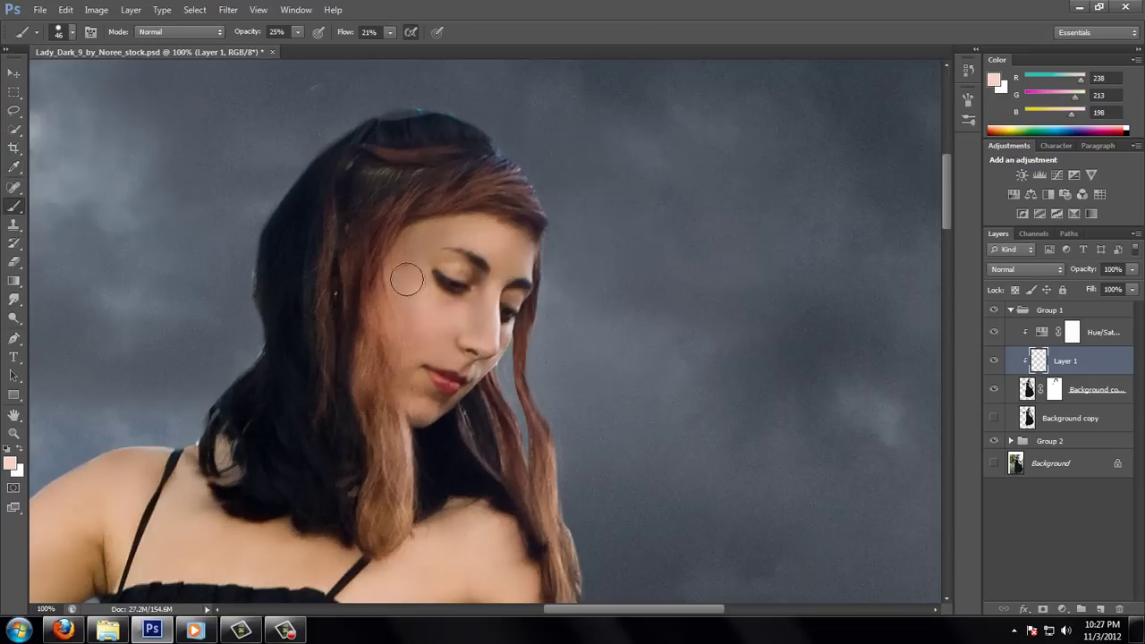
alt+click(451, 328)
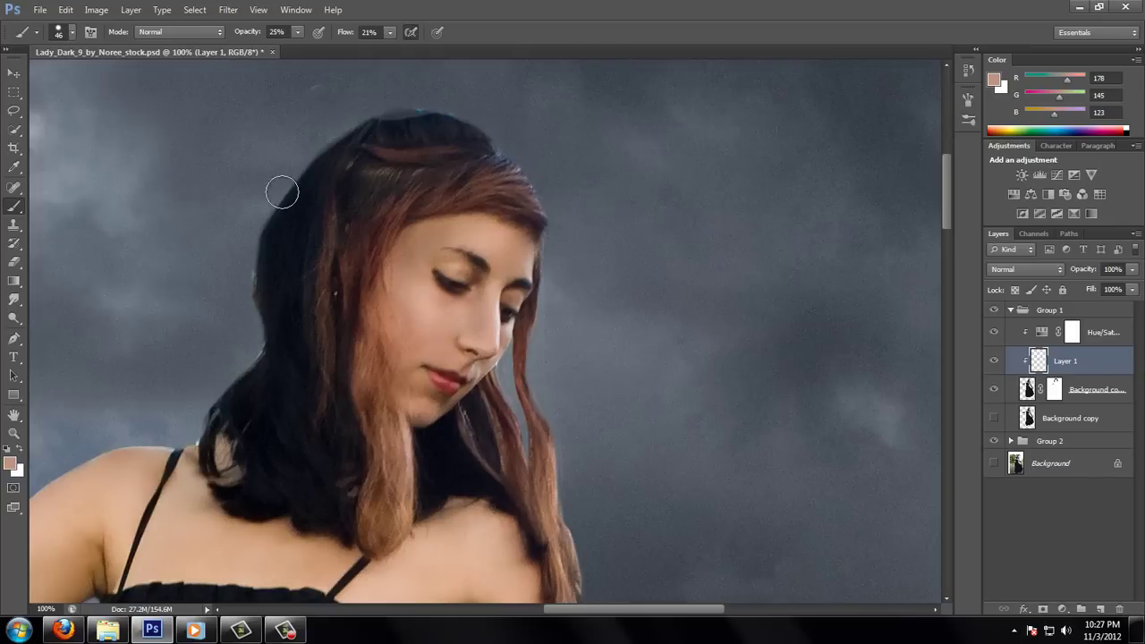
click(67, 38)
drag(53, 61, 35, 61)
alt+click(478, 376)
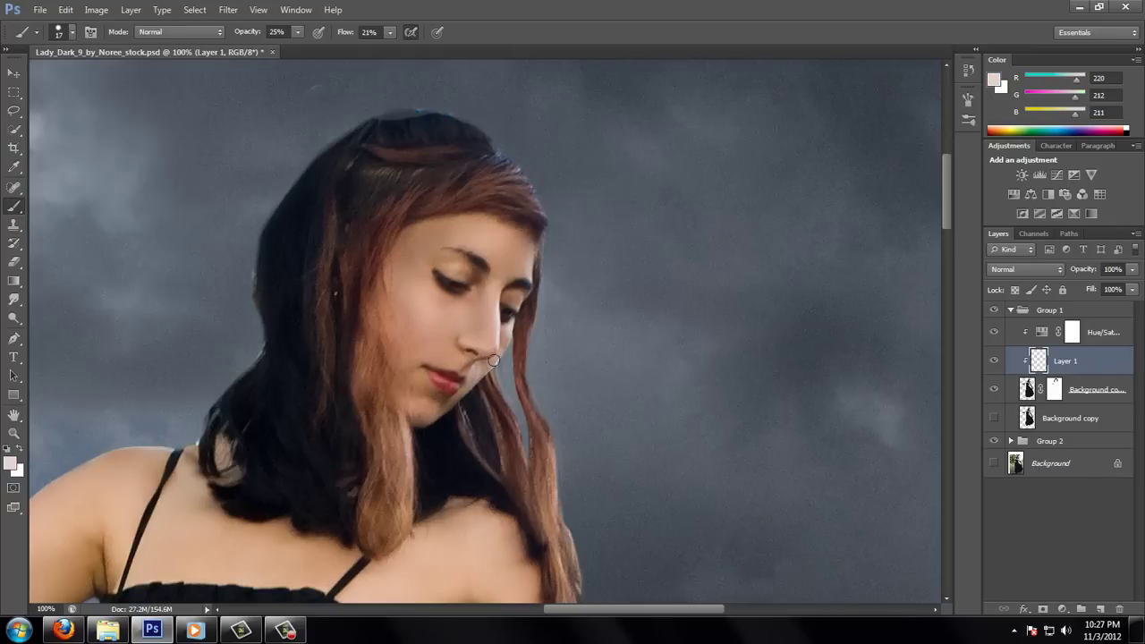
alt+click(478, 373)
Erase excess paint, add a pale highlight tone, and toggle Layer 1 to compare.
key(e)
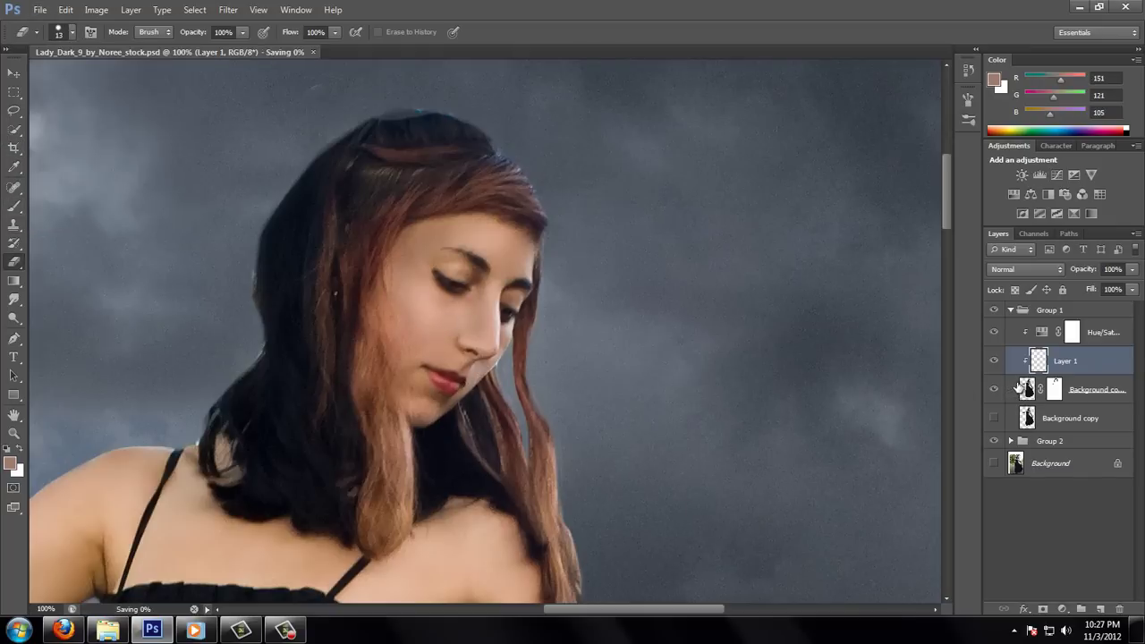
key(b)
alt+click(501, 350)
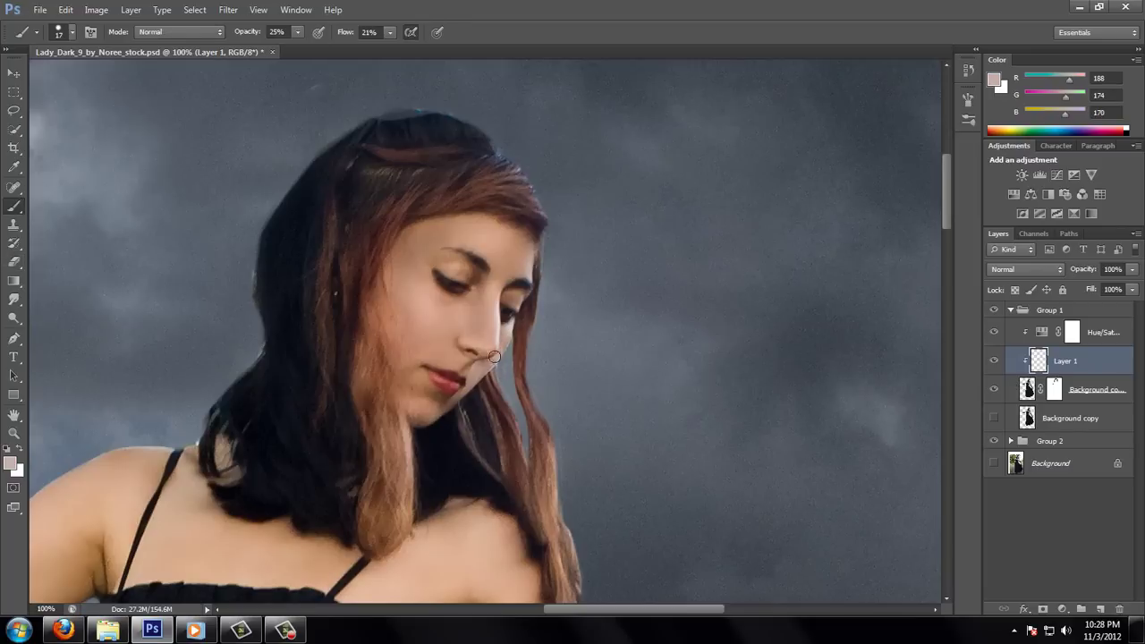
key(bracketleft)
key(bracketleft)
key(bracketleft)
alt+click(479, 377)
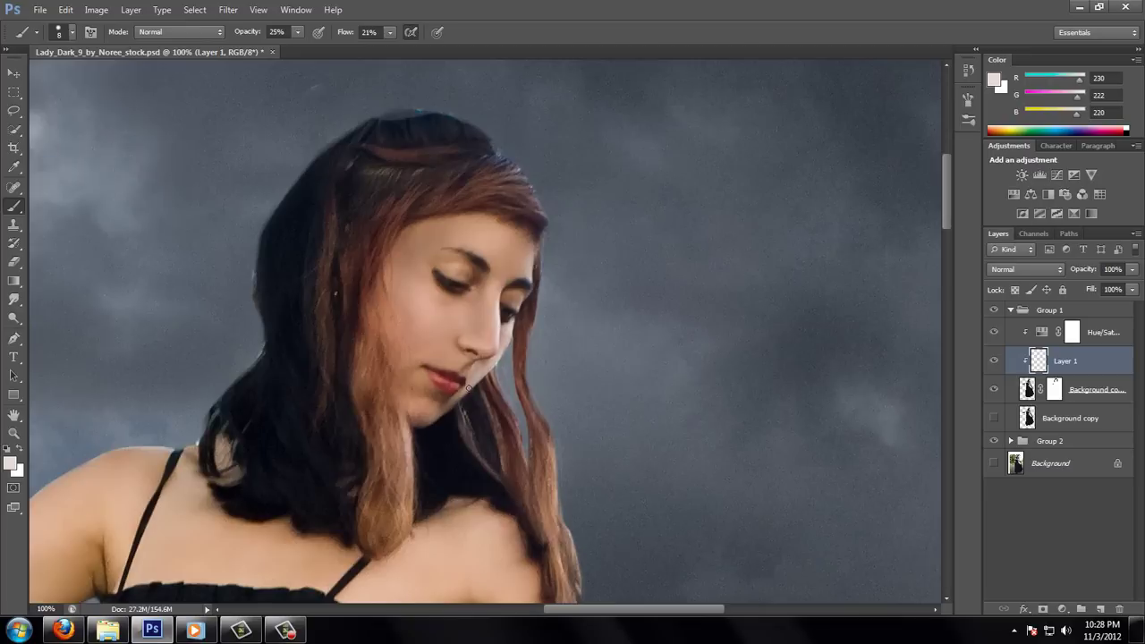
click(993, 361)
click(993, 360)
Erase at lower flow and paint more soft skin tone across the face.
key(e)
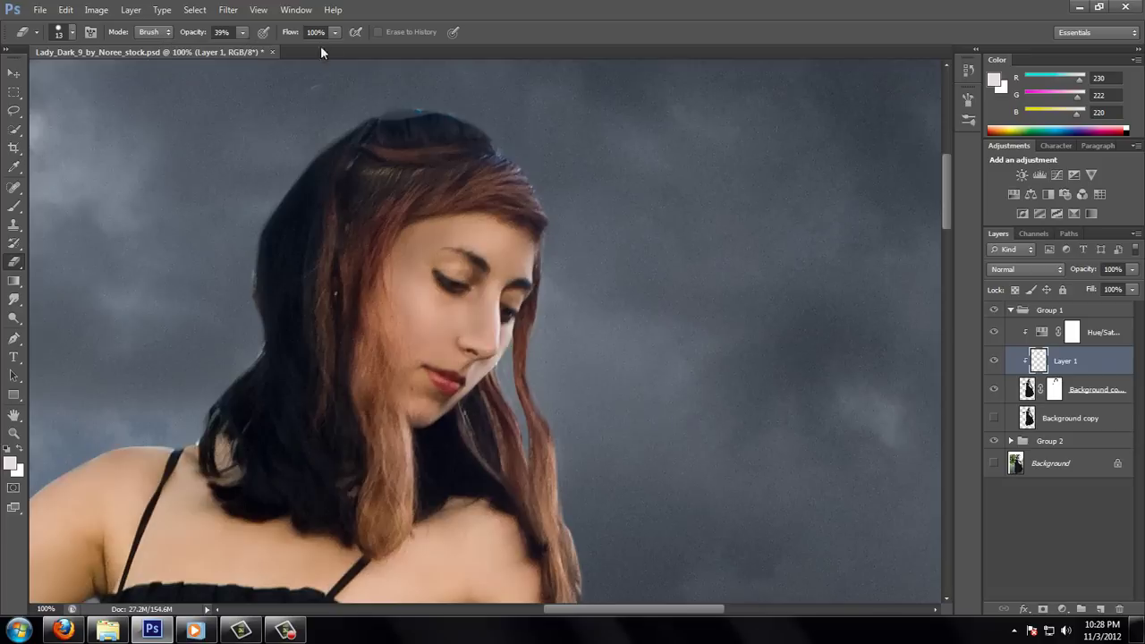
key(shift+2)
key(shift+6)
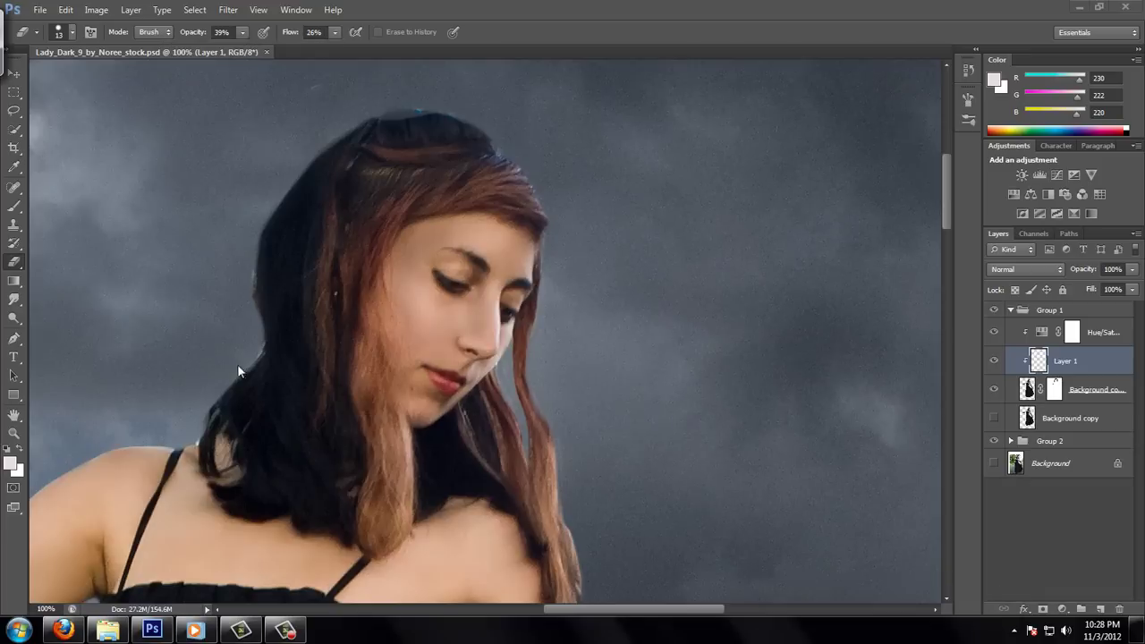
key(b)
alt+click(490, 275)
alt+click(505, 326)
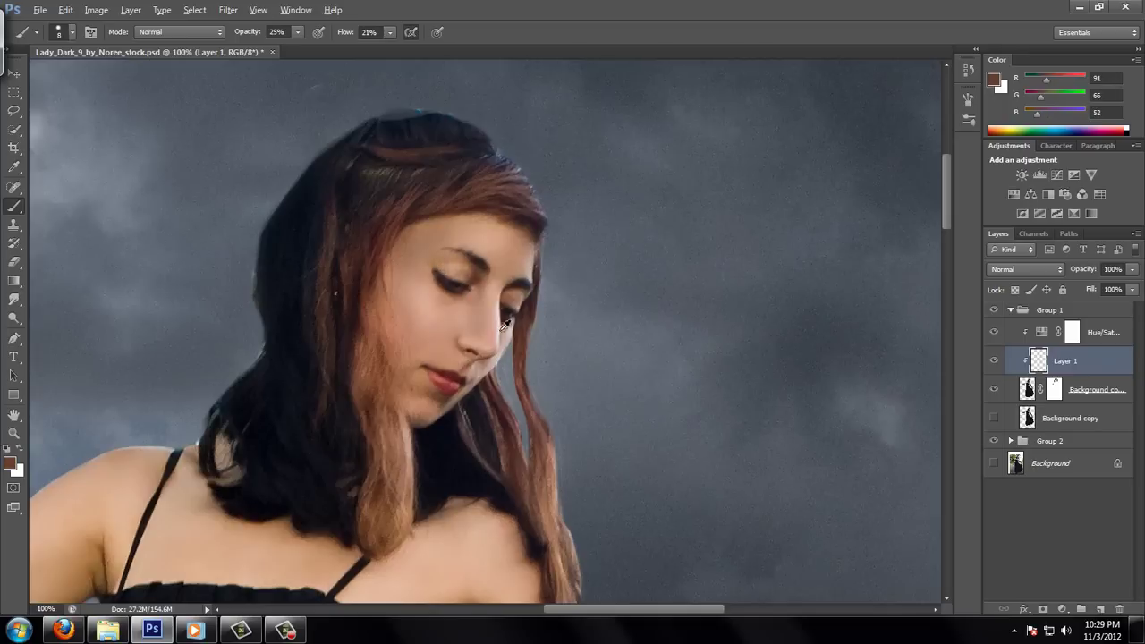
alt+click(443, 253)
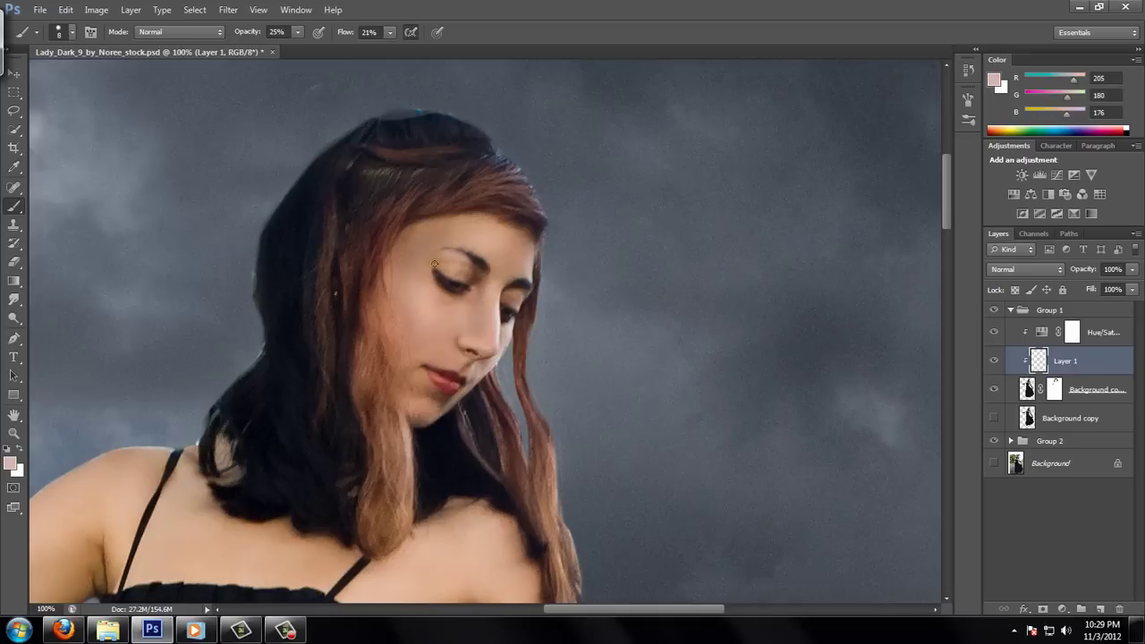
alt+click(454, 267)
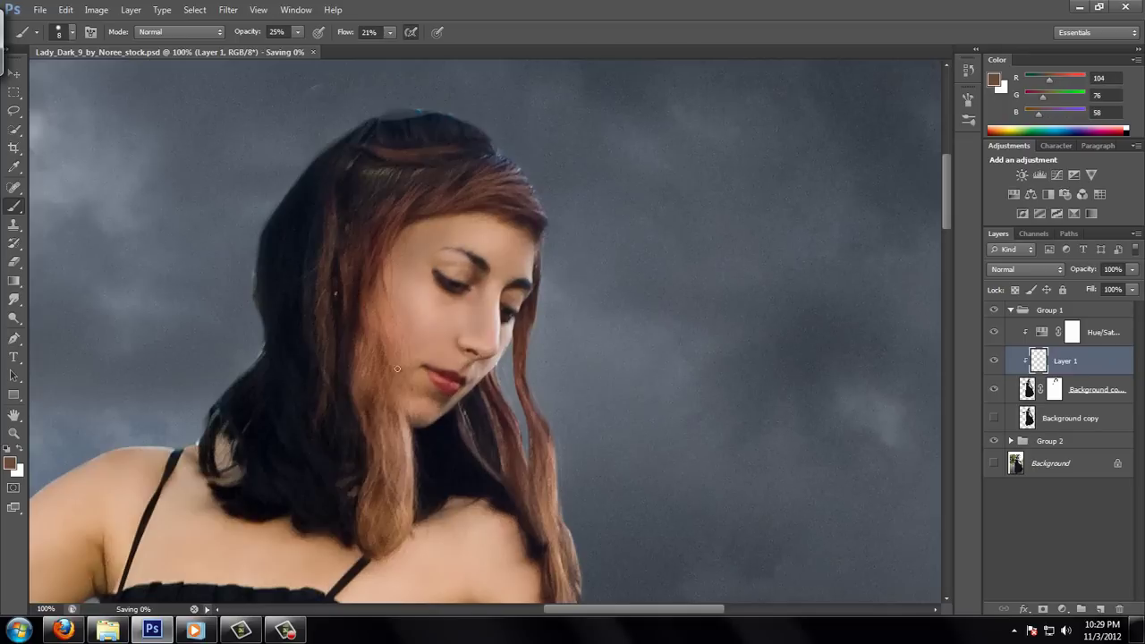
Set the woman's Hue/Saturation to -38 saturation, then add Group 3 with a new Layer 2.
key(z)
key(ctrl+0)
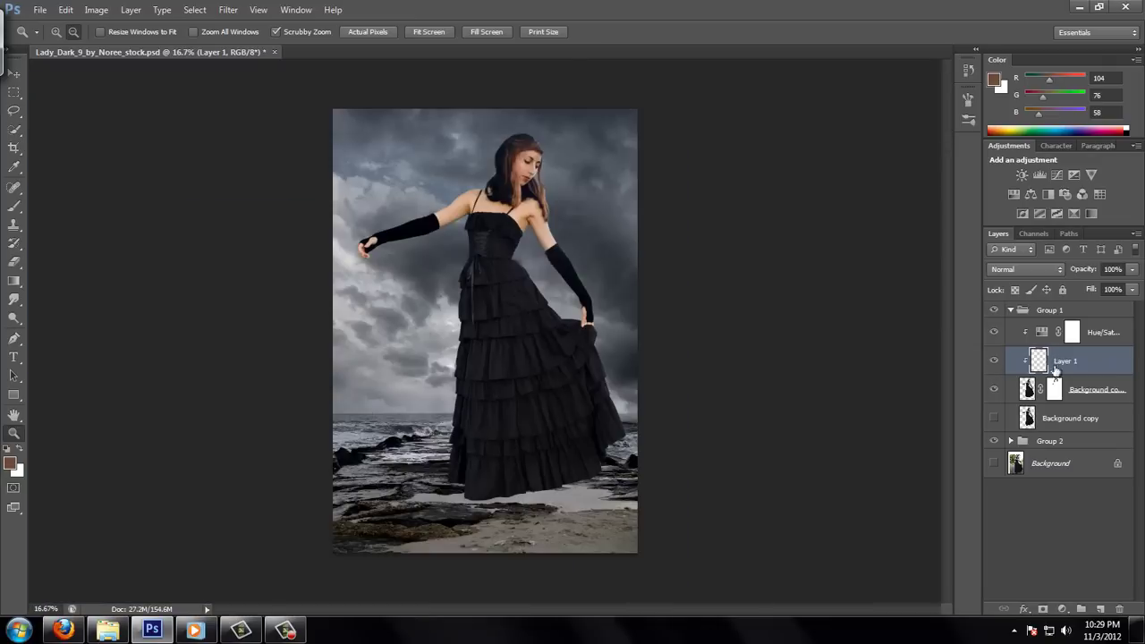
click(994, 332)
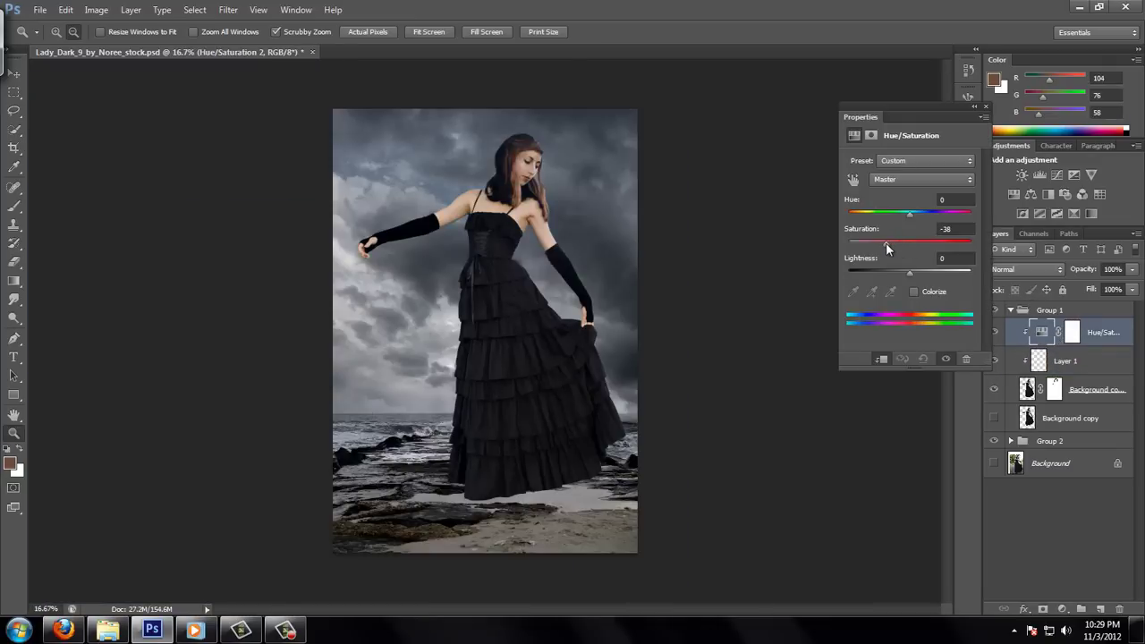
click(984, 108)
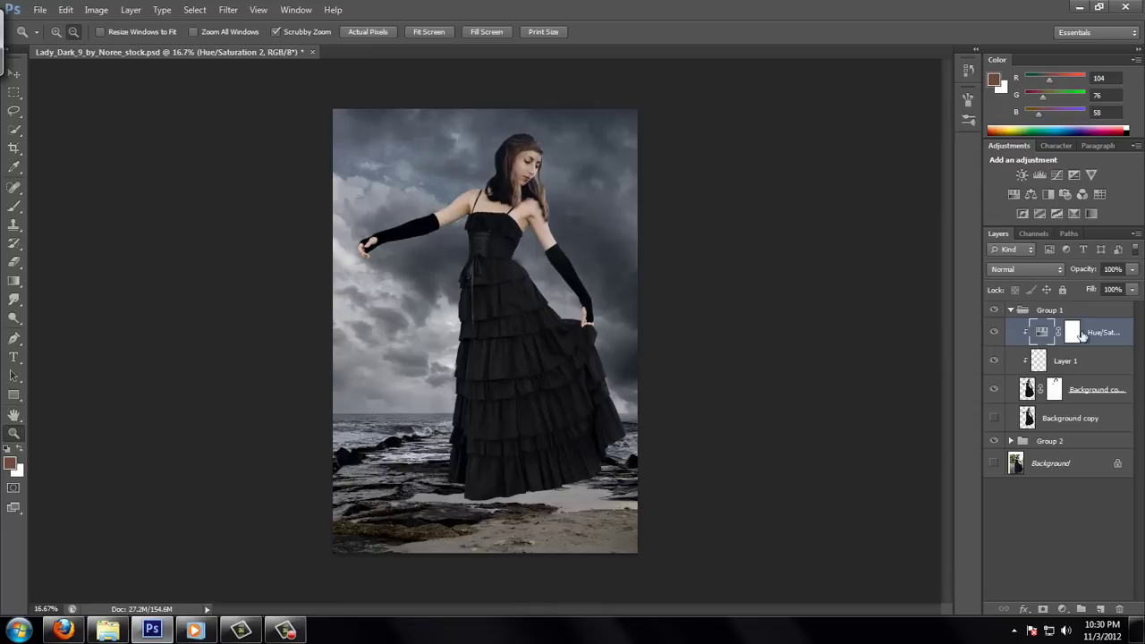
key(ctrl+g)
key(ctrl+shift+alt+n)
At 100% opacity and flow, paint the brown hair strands dark beside the face.
drag(524, 171, 948, 209)
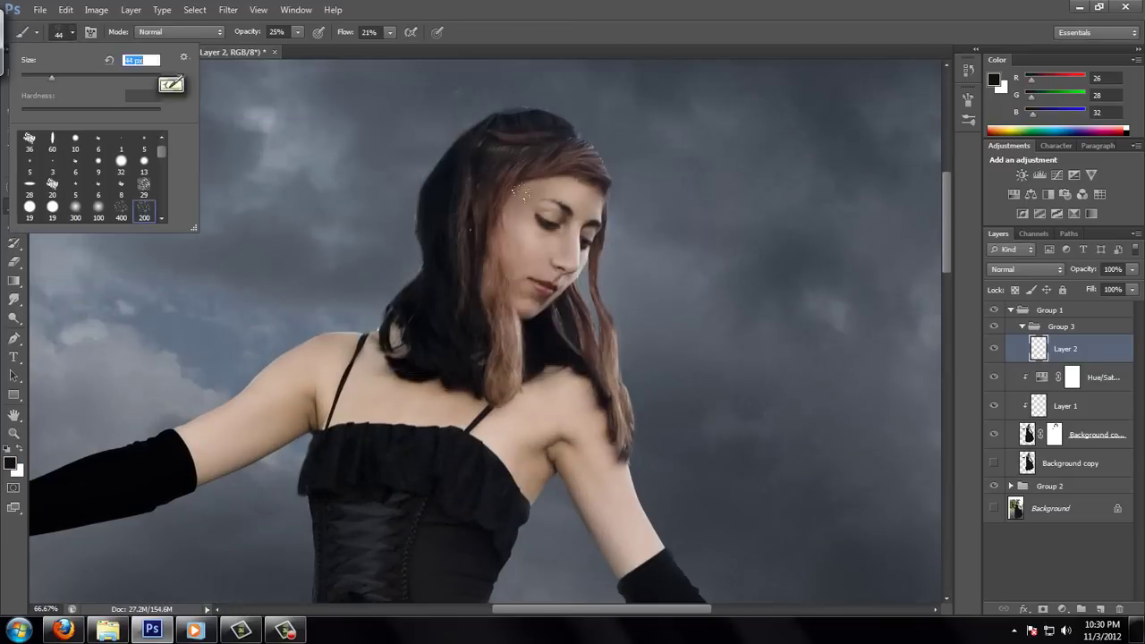
key(Return)
key(0)
key(shift+0)
mouse_move(518, 191)
mouse_down()
mouse_move(506, 230)
mouse_move(516, 389)
mouse_move(495, 371)
mouse_up()
mouse_move(465, 175)
mouse_down()
mouse_move(477, 320)
mouse_move(499, 393)
mouse_up()
drag(512, 254, 523, 411)
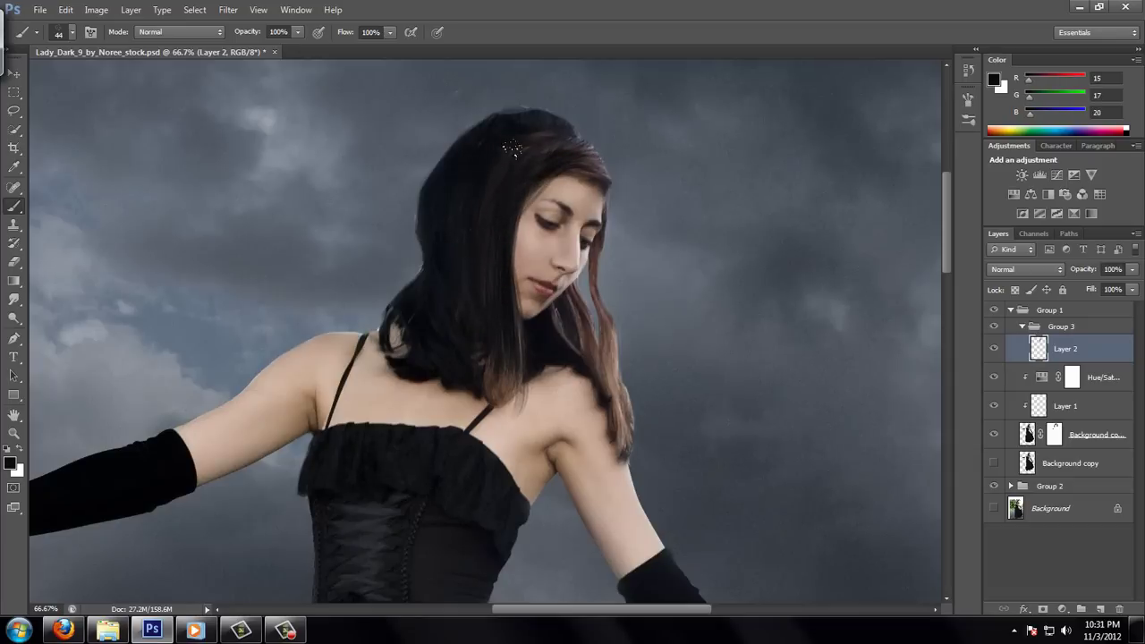
Resize the brush to 20 then 36 and darken the hair edge beside the face.
click(73, 32)
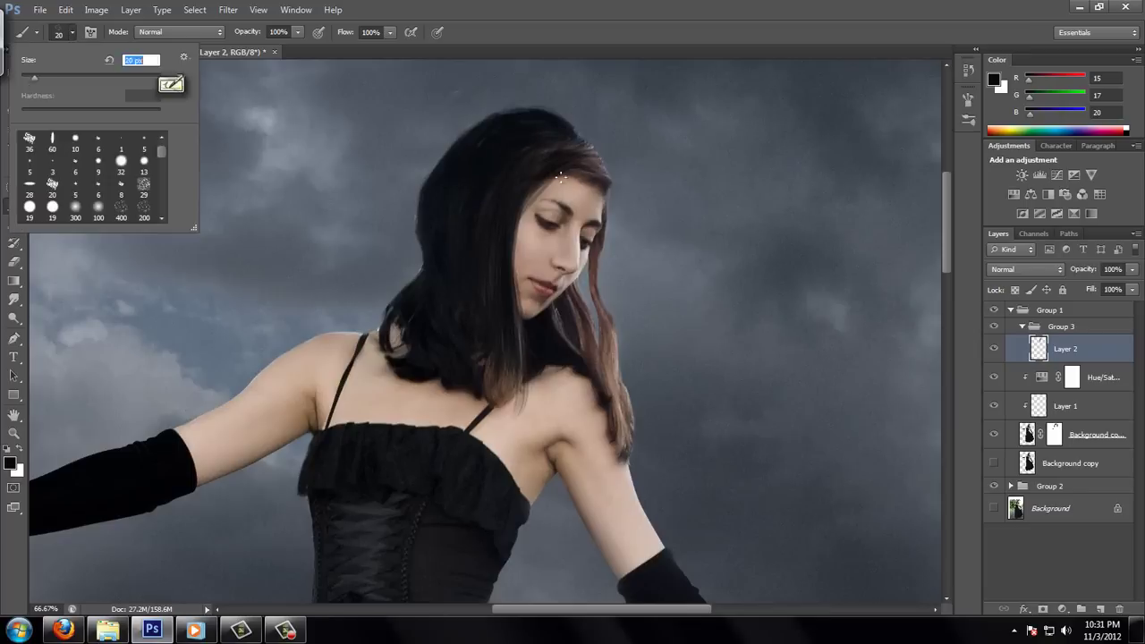
text(20)
key(Return)
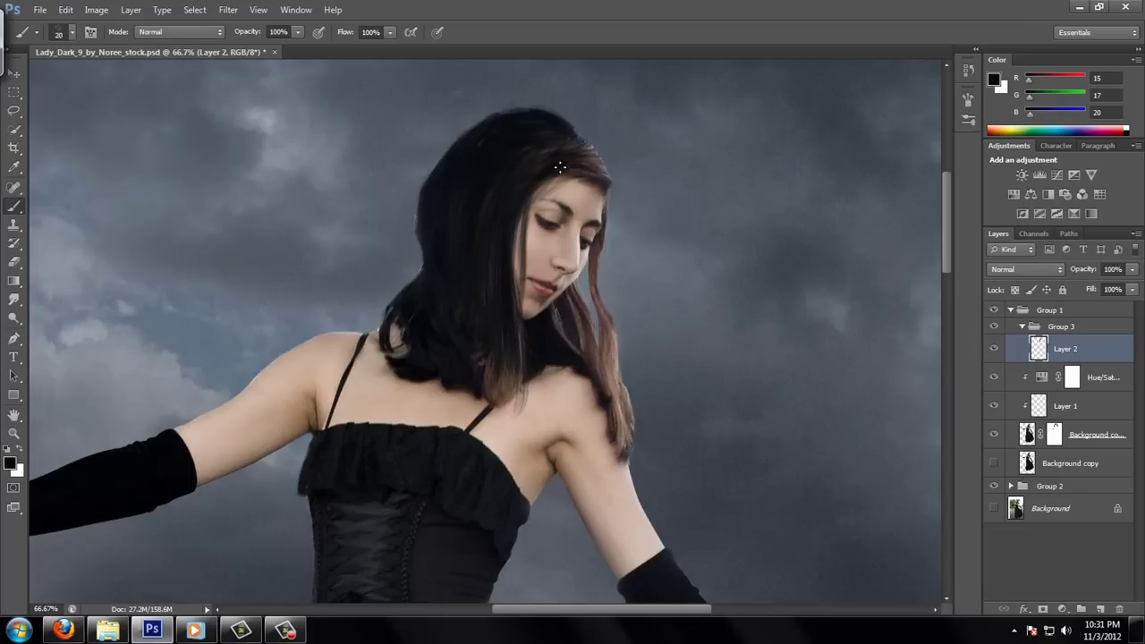
click(75, 34)
text(36)
key(Return)
alt+click(438, 282)
drag(413, 285, 410, 284)
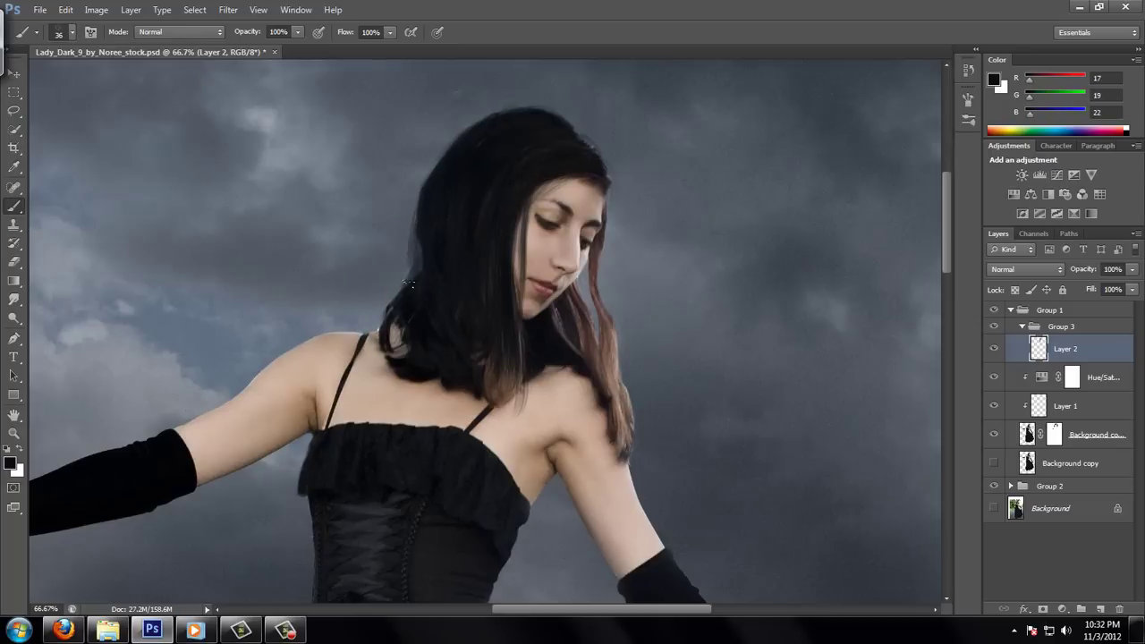
Paint dark hair strands over the shoulder near the strap and onto the chest.
alt+click(409, 358)
mouse_move(407, 346)
mouse_down()
mouse_move(372, 393)
mouse_move(389, 371)
mouse_up()
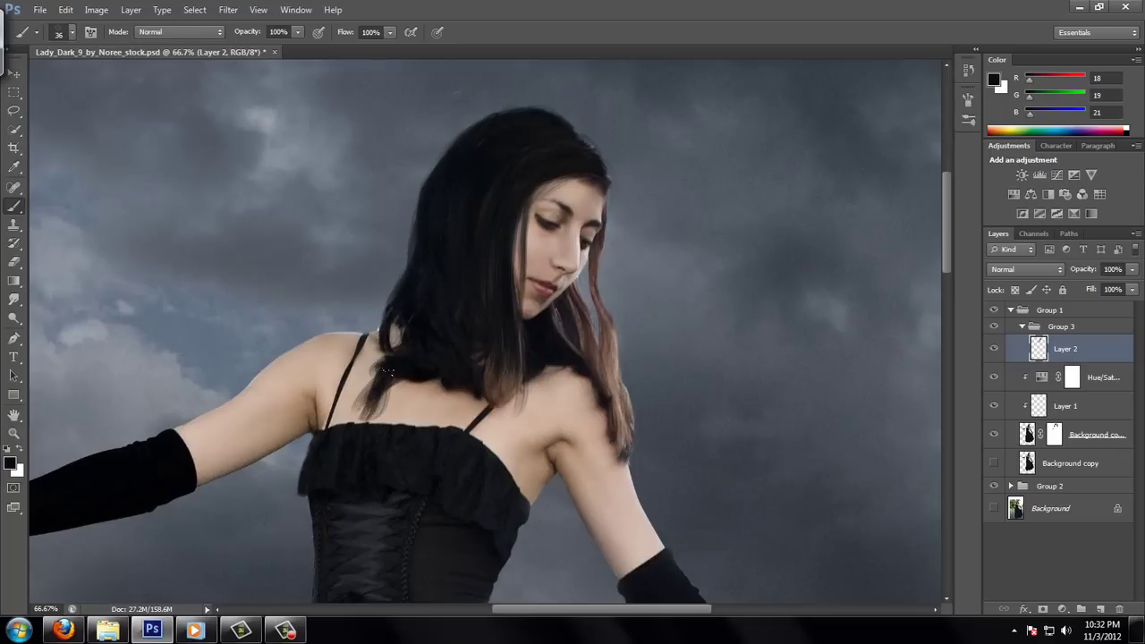
drag(342, 424, 379, 359)
mouse_move(419, 424)
mouse_down()
mouse_move(457, 367)
mouse_move(392, 409)
mouse_up()
Add near-black strands down the chest, finishing fine strands with a size 16 brush.
alt+click(428, 320)
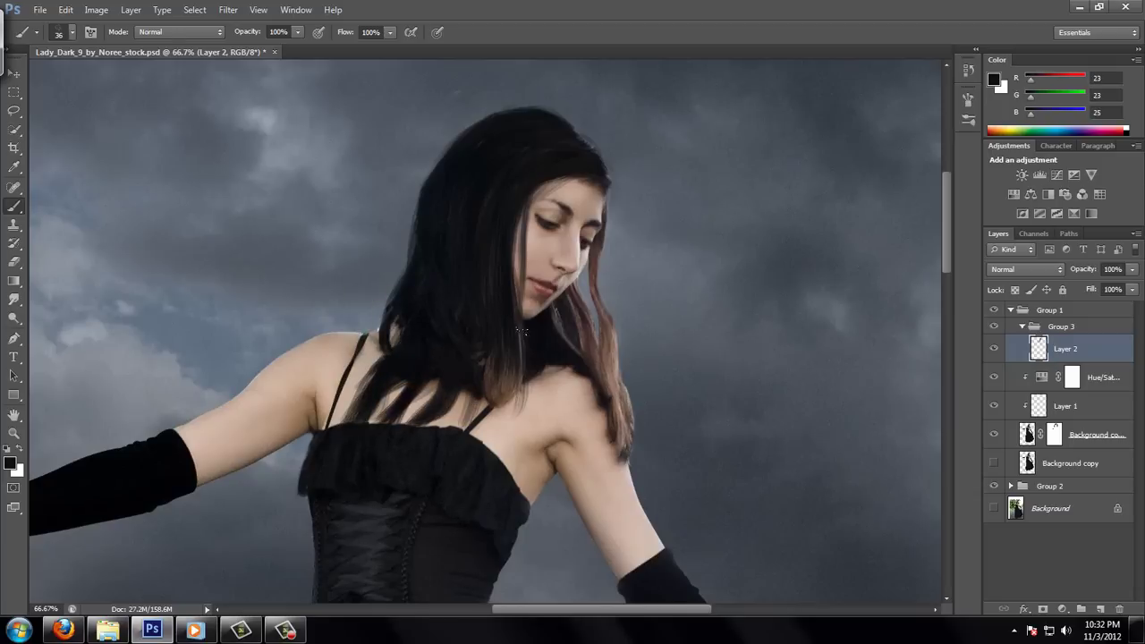
drag(514, 349, 501, 427)
drag(492, 374, 483, 440)
drag(479, 350, 466, 435)
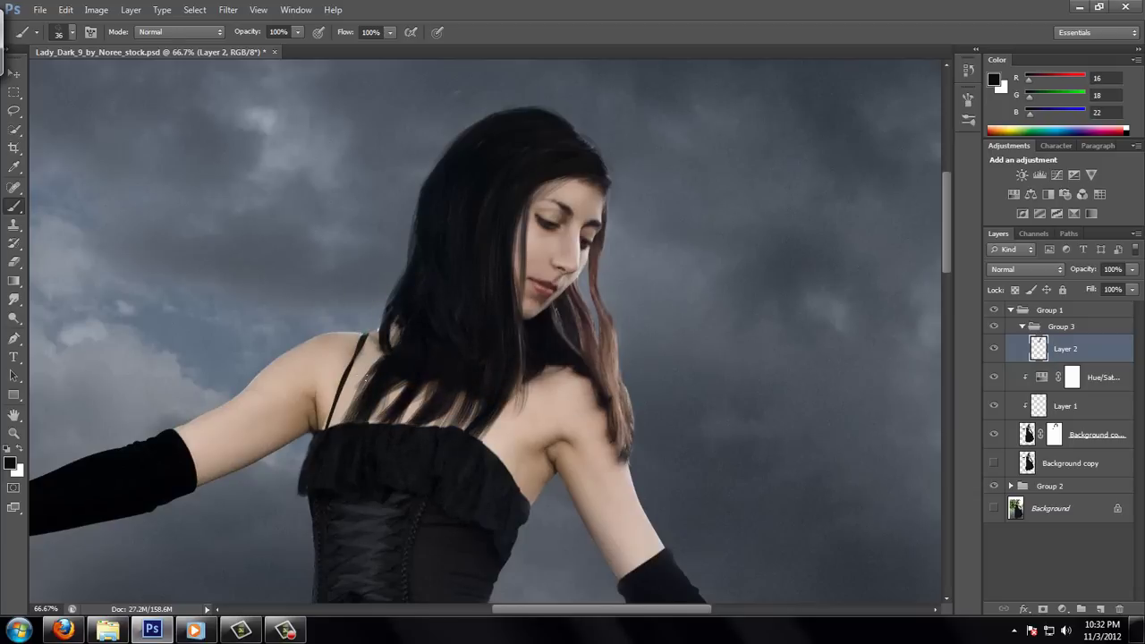
alt+click(365, 377)
key(bracketleft)
key(bracketleft)
drag(369, 363, 392, 324)
Add new Layer 3 and set a size 23 brush with near-black hair colour.
key(ctrl+shift+alt+n)
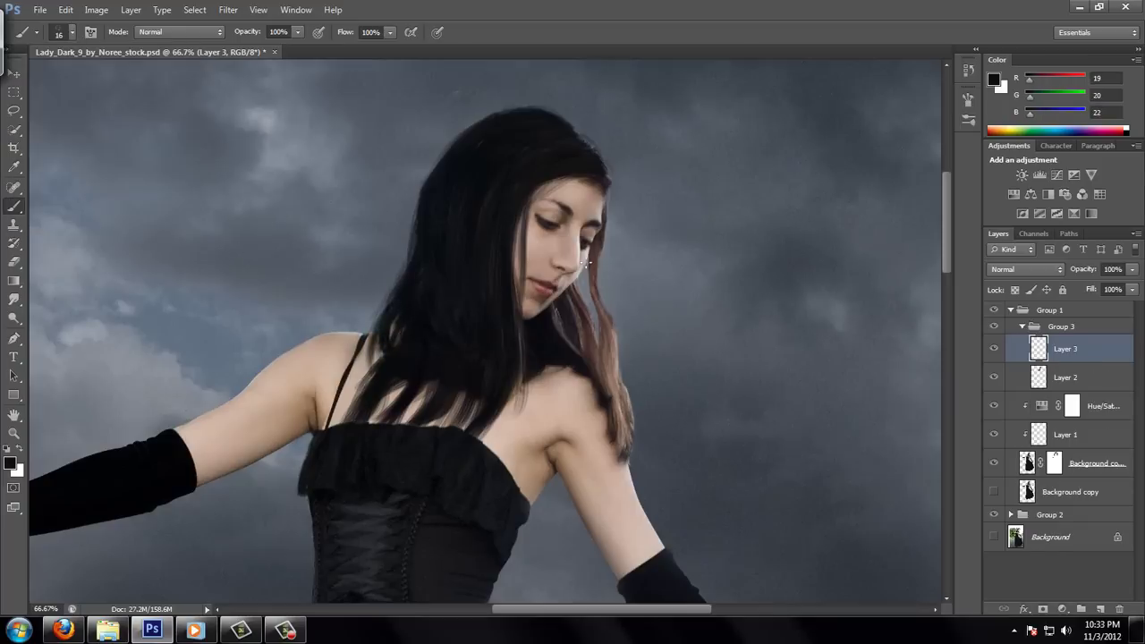
click(592, 162)
key(Return)
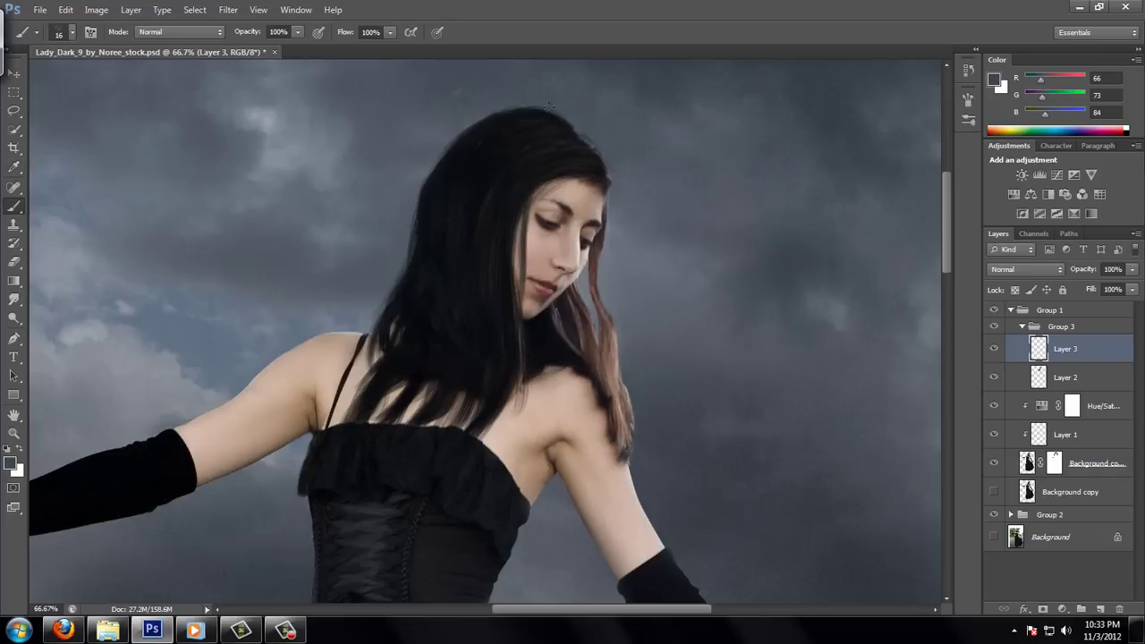
click(72, 32)
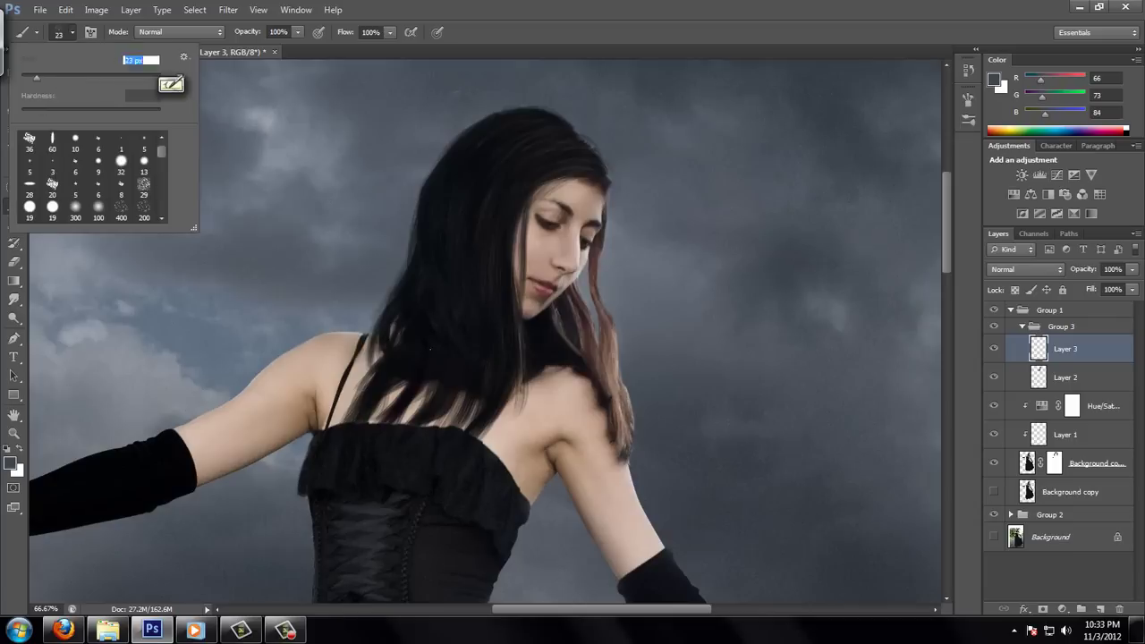
text(23)
key(Return)
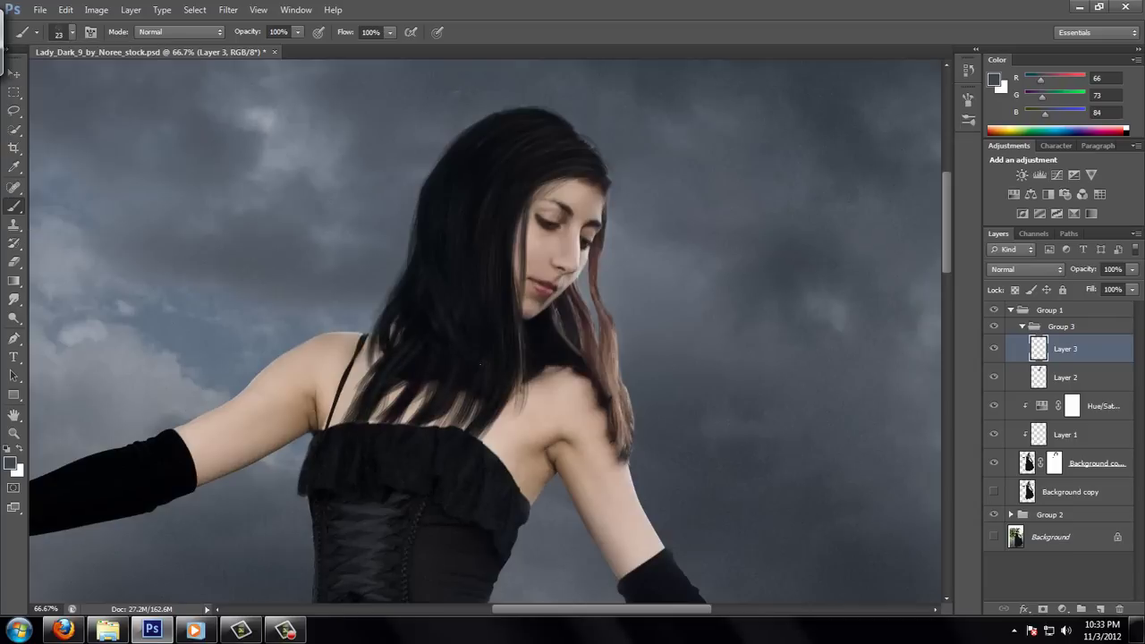
alt+click(441, 331)
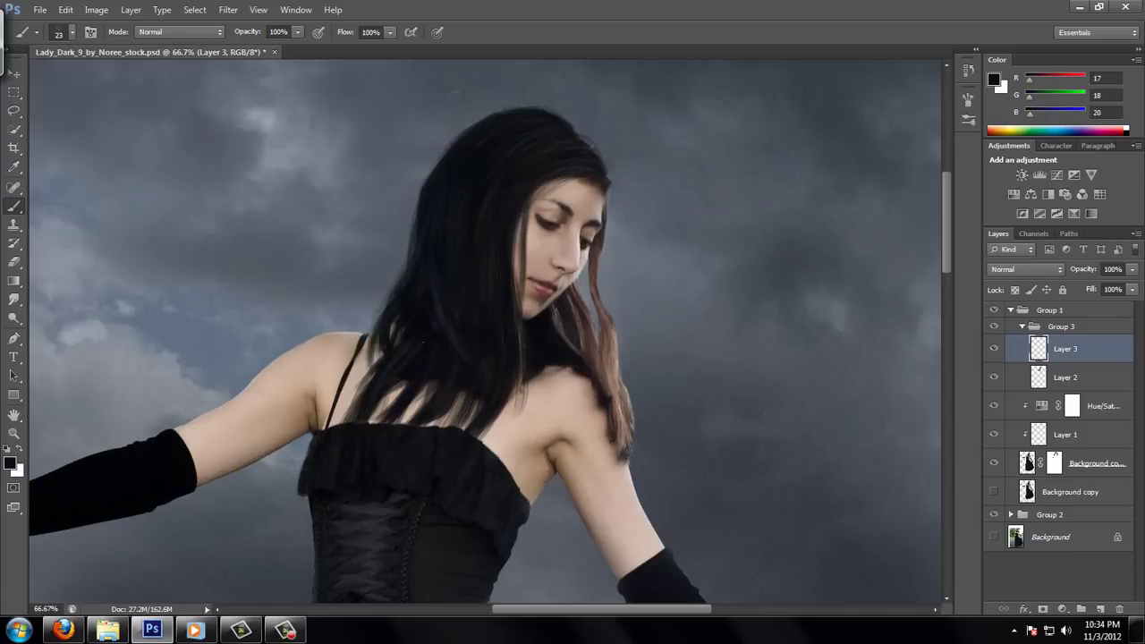
Select the Stormy_Sky layer in Group 2 and flip it horizontally.
key(z)
alt+click(316, 186)
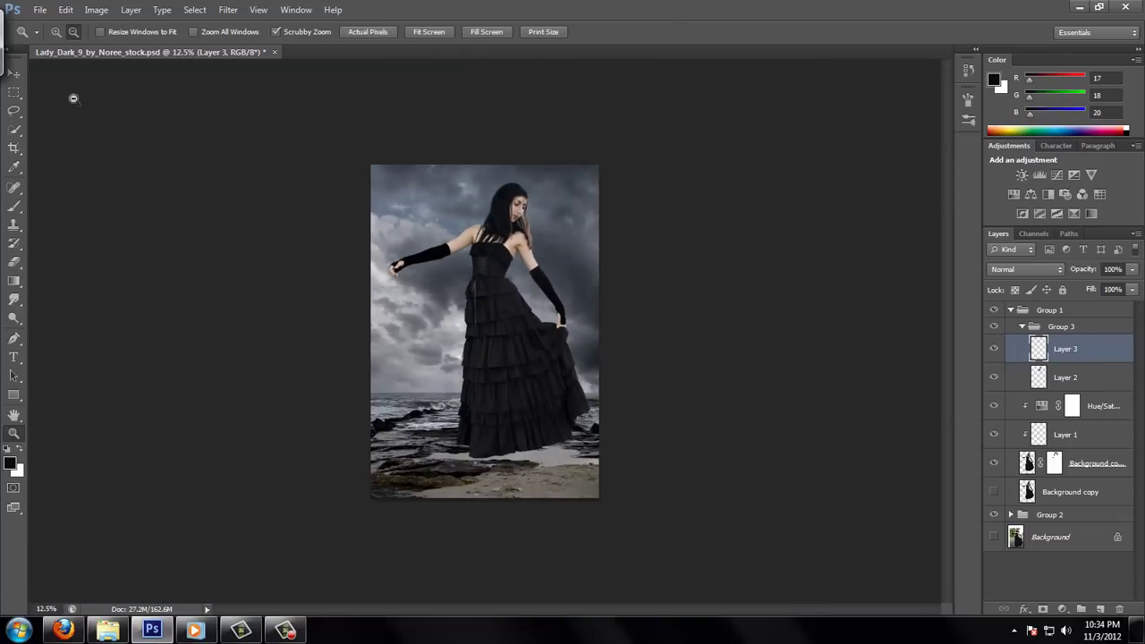
key(v)
click(1023, 514)
click(1010, 515)
click(1091, 594)
key(ctrl+t)
right_click(421, 261)
click(514, 479)
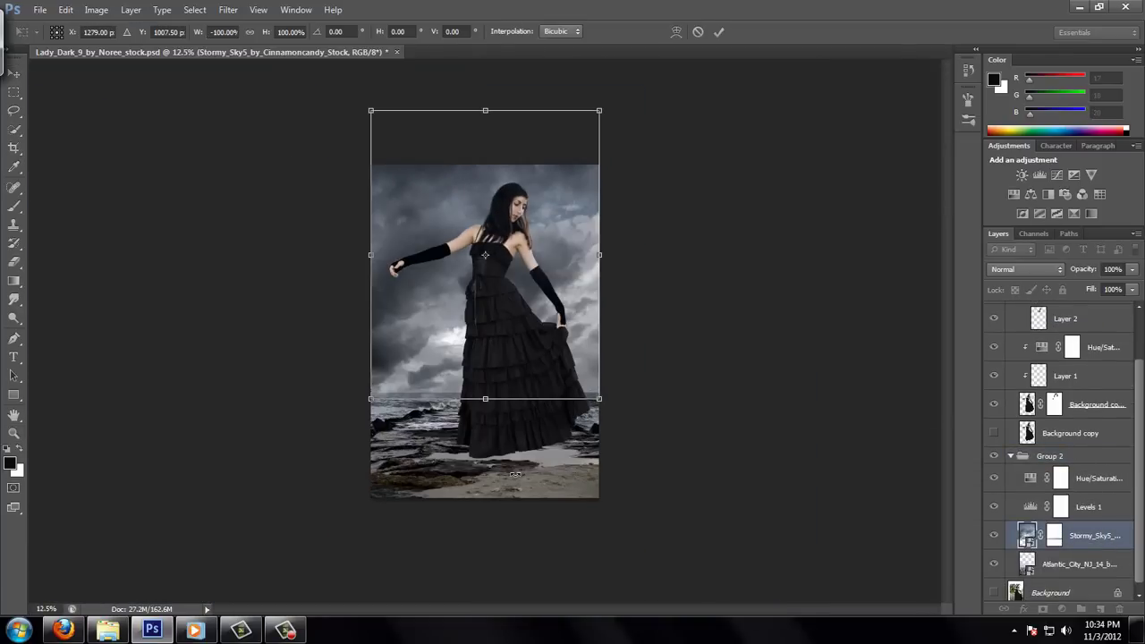
key(Return)
Paint the sky's layer mask with a soft brush to blend it into the sea horizon.
click(13, 433)
drag(322, 390, 365, 430)
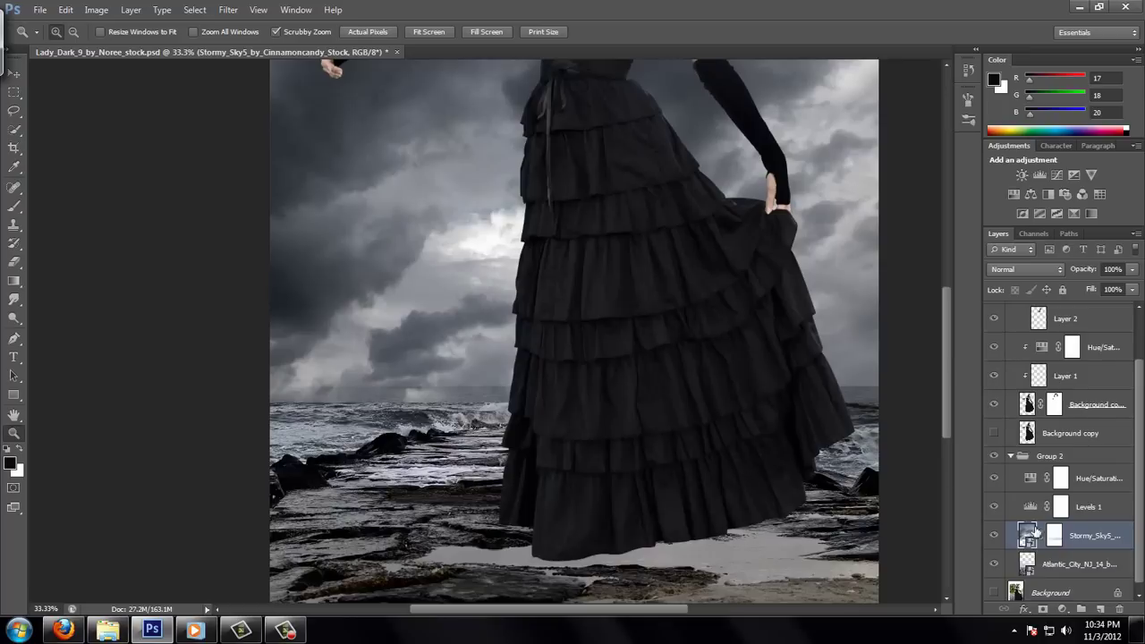
double_click(1053, 535)
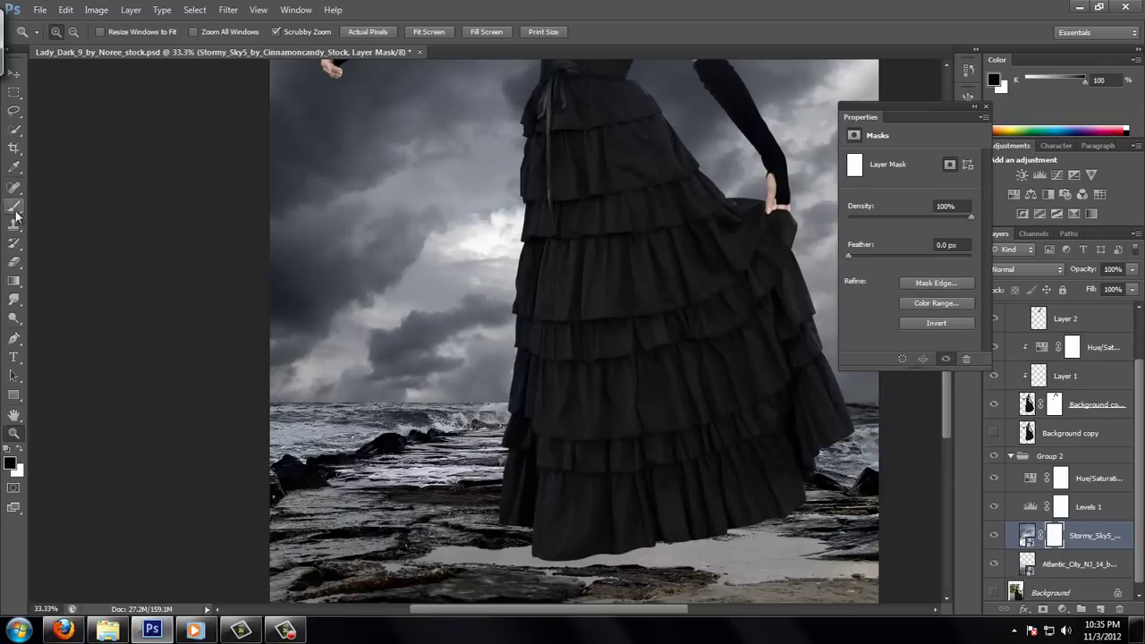
click(13, 206)
click(59, 31)
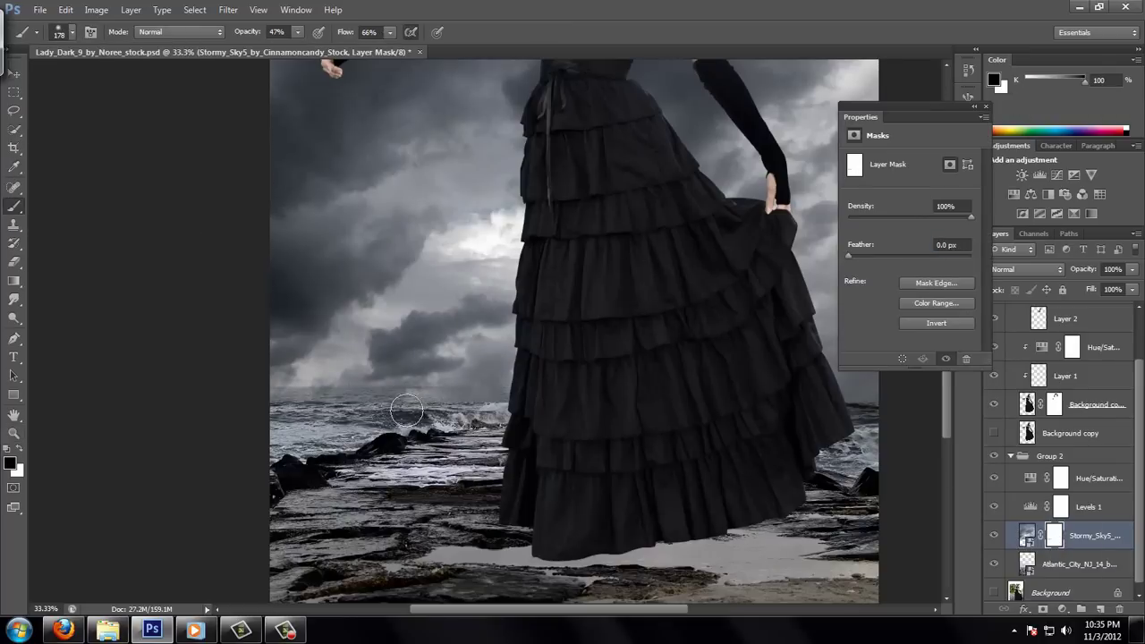
mouse_move(406, 410)
mouse_down()
mouse_move(565, 388)
mouse_move(545, 373)
mouse_move(296, 316)
mouse_up()
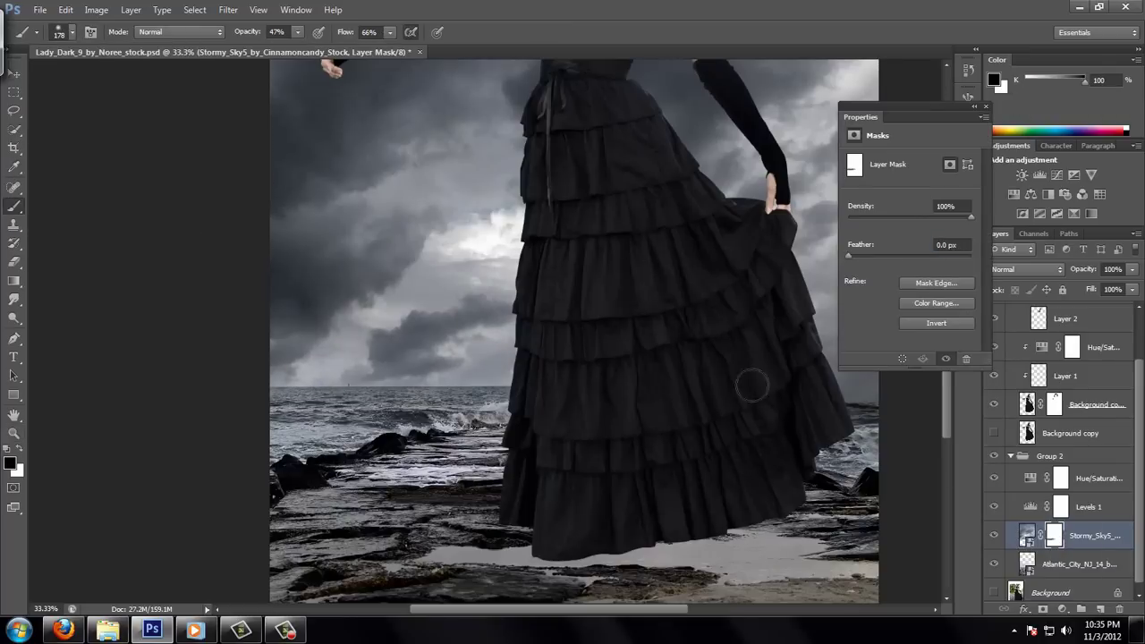
click(854, 398)
Add a Levels adjustment clipped to the sky and review Group 2's Hue/Saturation.
key(z)
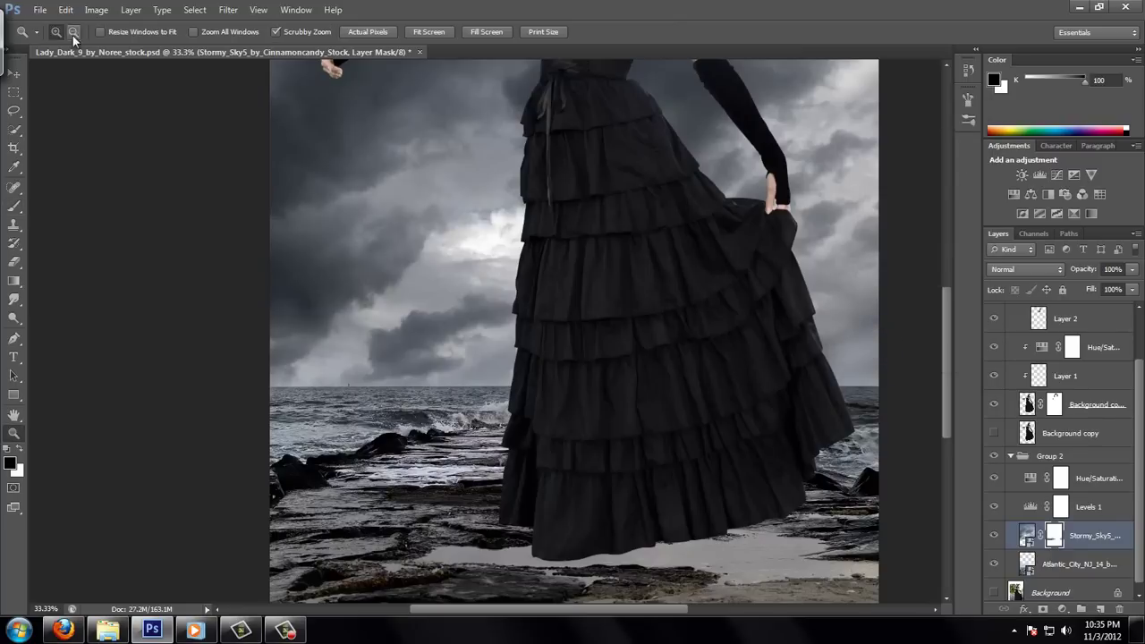
key(ctrl+minus)
key(ctrl+minus)
key(ctrl+minus)
click(1039, 174)
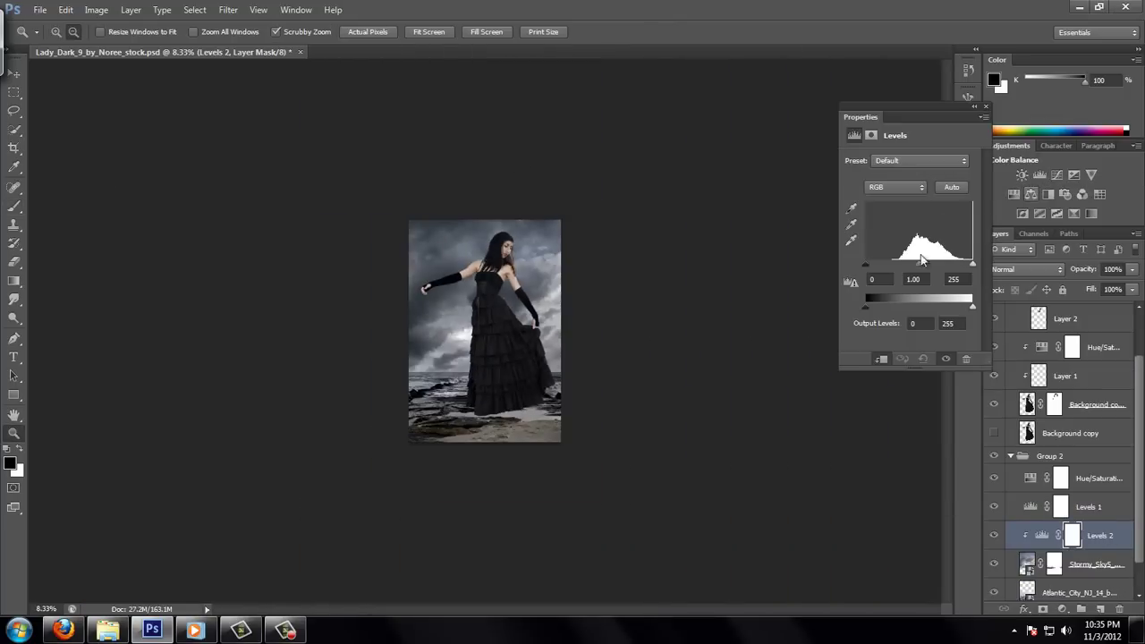
click(1029, 478)
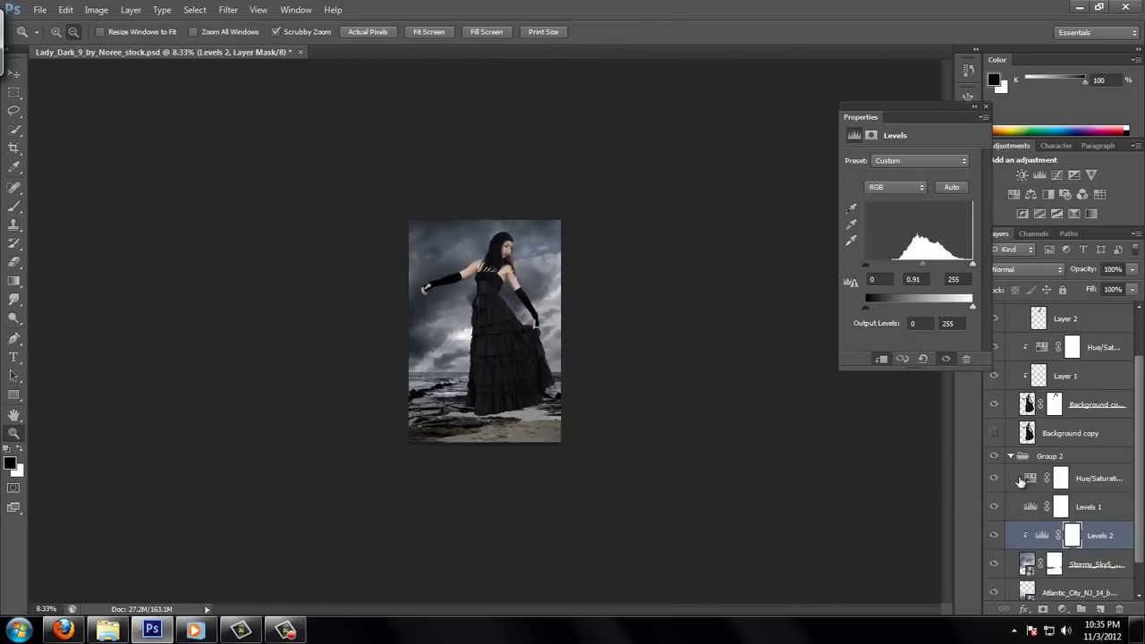
click(985, 107)
Mask painted hair strands off the chest and shoulder using a size 27 brush.
key(ctrl+plus)
key(ctrl+plus)
key(ctrl+plus)
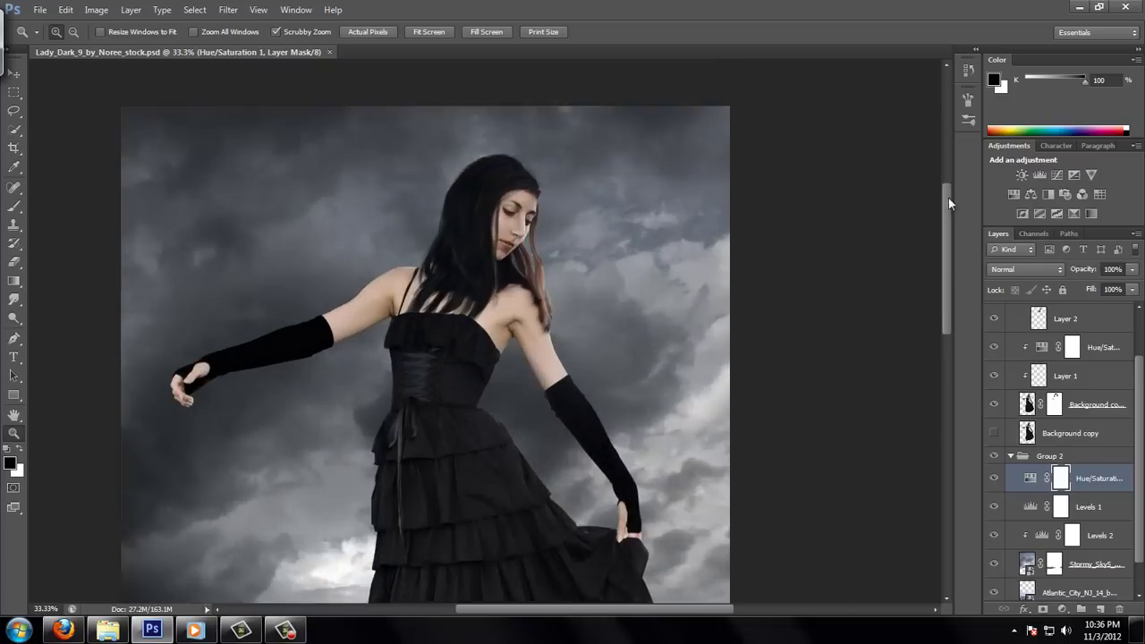
key(ctrl+plus)
key(b)
mouse_move(367, 393)
mouse_down()
mouse_move(447, 438)
mouse_move(492, 429)
mouse_up()
click(72, 31)
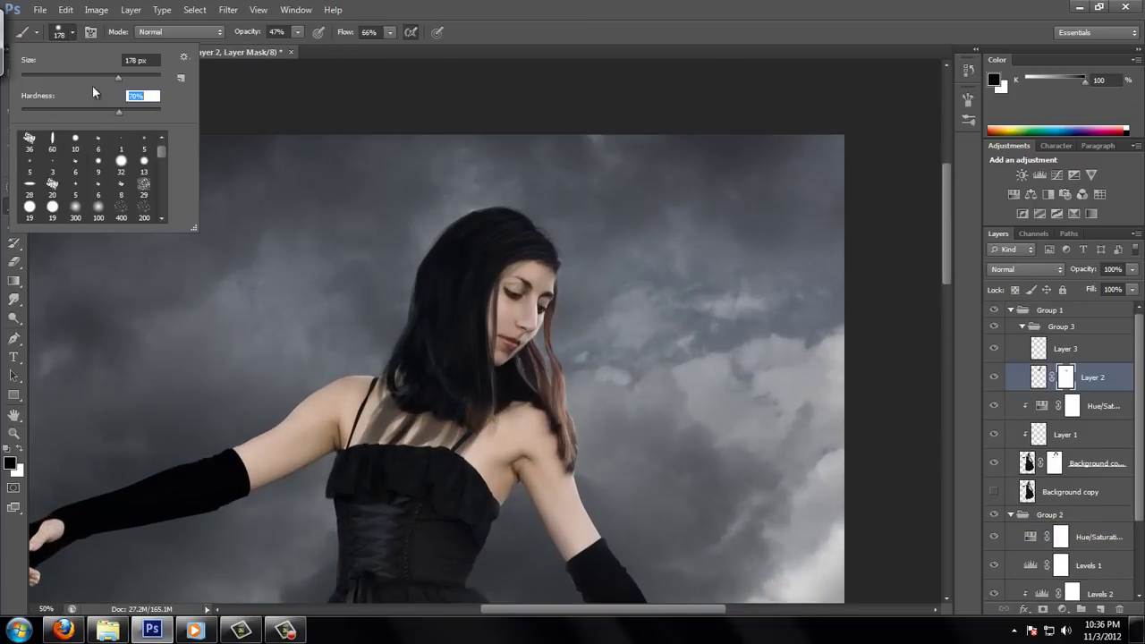
drag(179, 90, 130, 90)
key(Return)
key(ctrl+z)
key(ctrl+z)
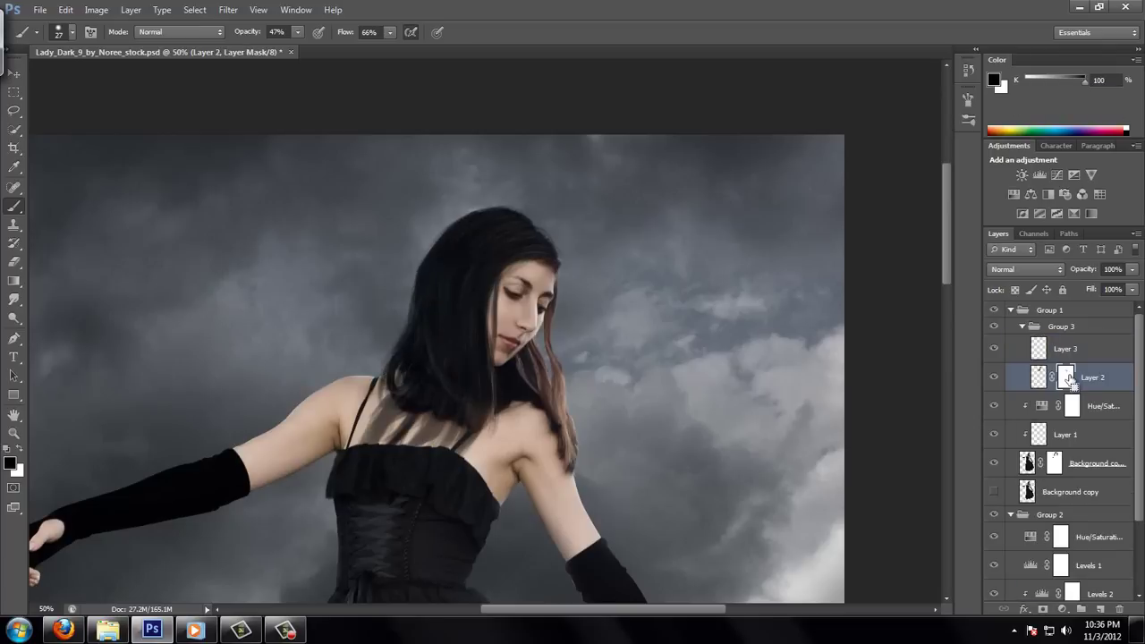
key(ctrl+z)
At 100% opacity and flow, mask more chest strands on Layer 2 and drop Layer 3's mask.
key(0)
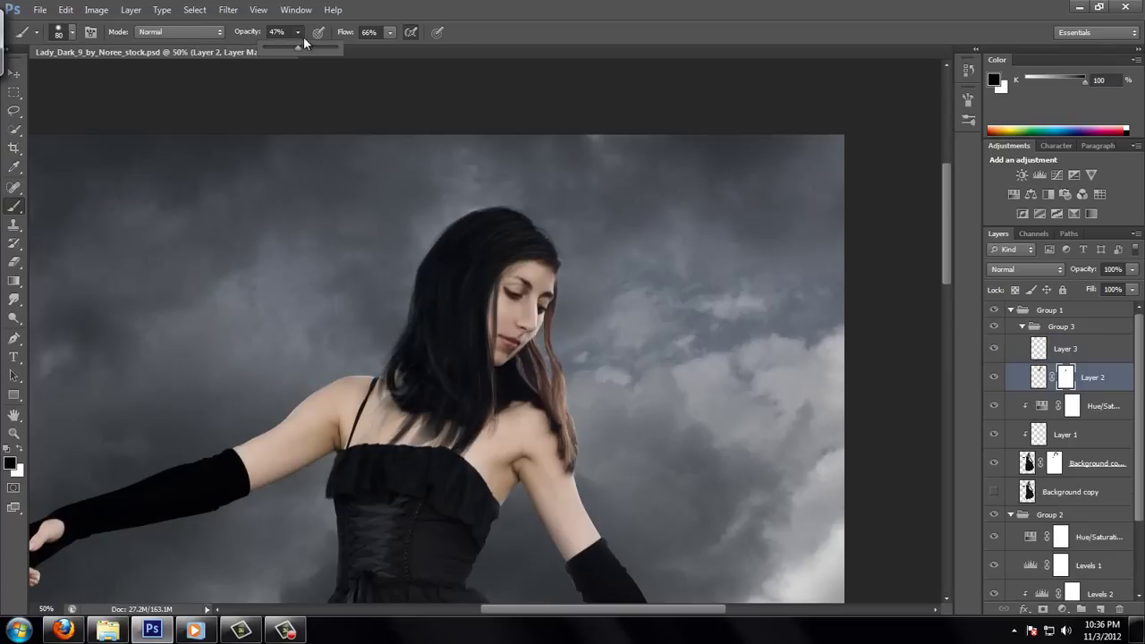
key(shift+0)
key(alt+bracketright)
key(ctrl+alt+m)
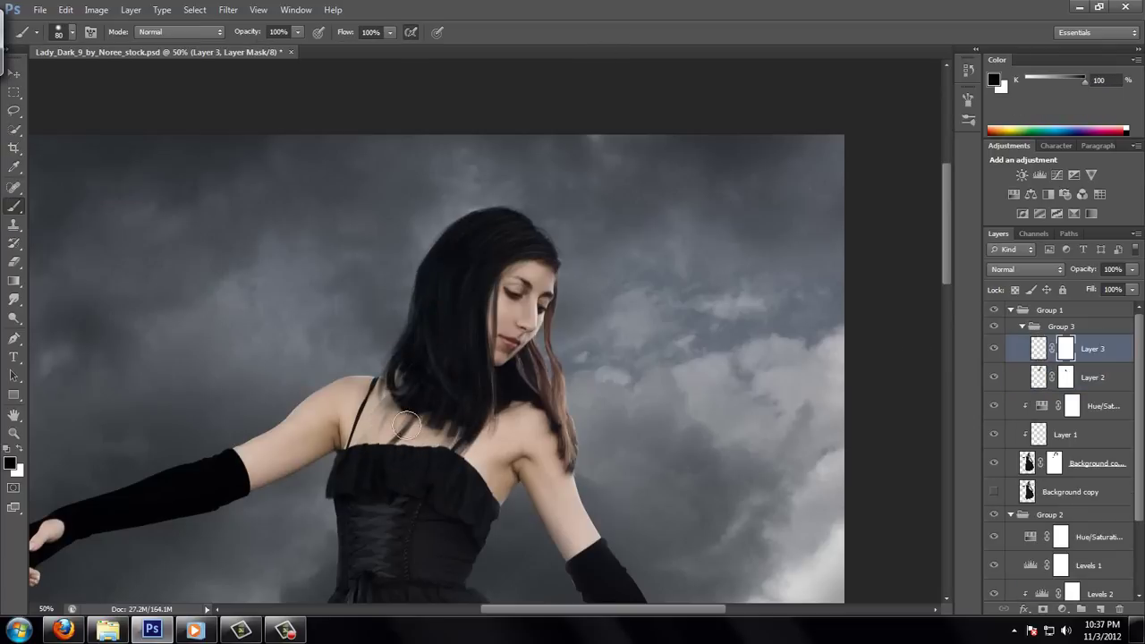
key(alt+bracketleft)
mouse_move(440, 445)
mouse_down()
mouse_move(490, 438)
mouse_move(483, 429)
mouse_up()
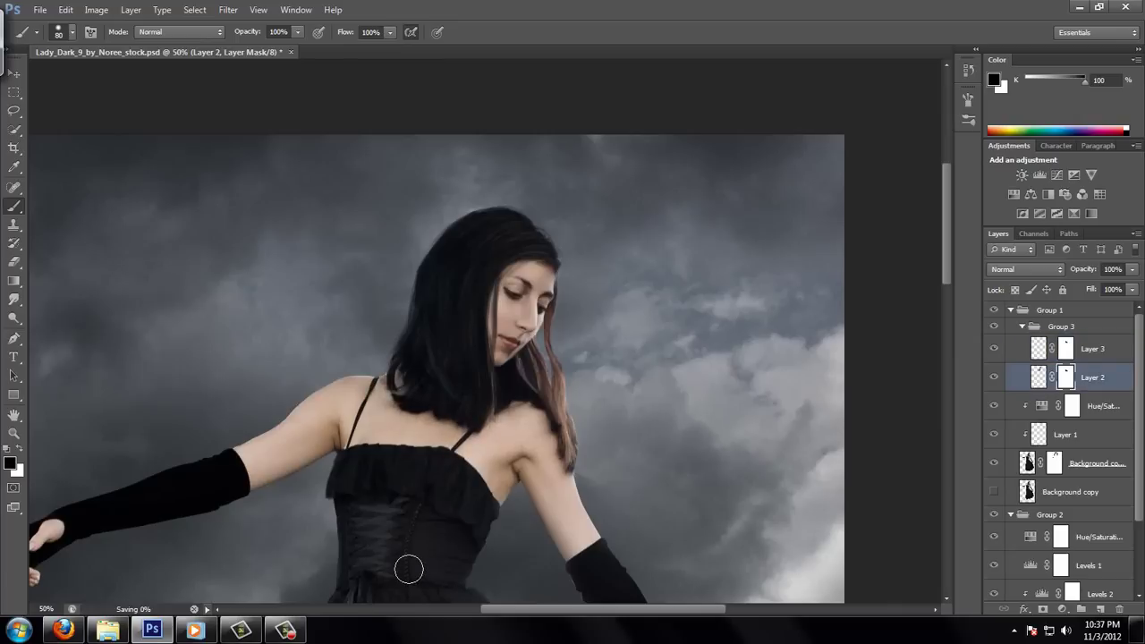
drag(1065, 348, 1040, 402)
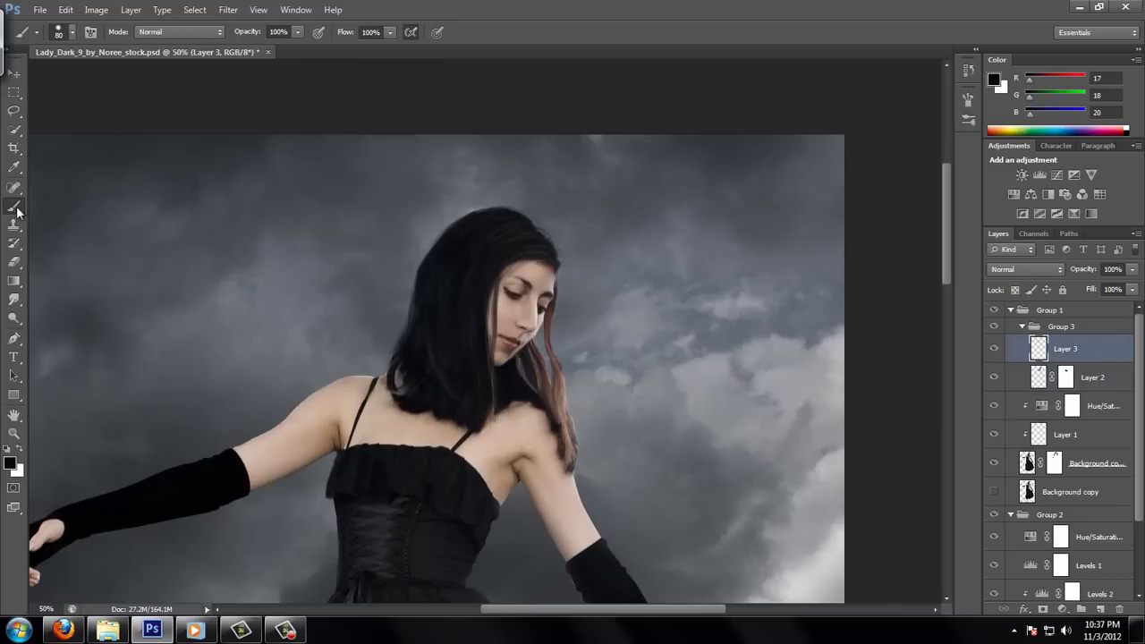
Darken the hair near the face with a size 43 brush, then add Layer 4.
click(71, 31)
drag(54, 70, 41, 69)
key(Return)
drag(550, 318, 565, 454)
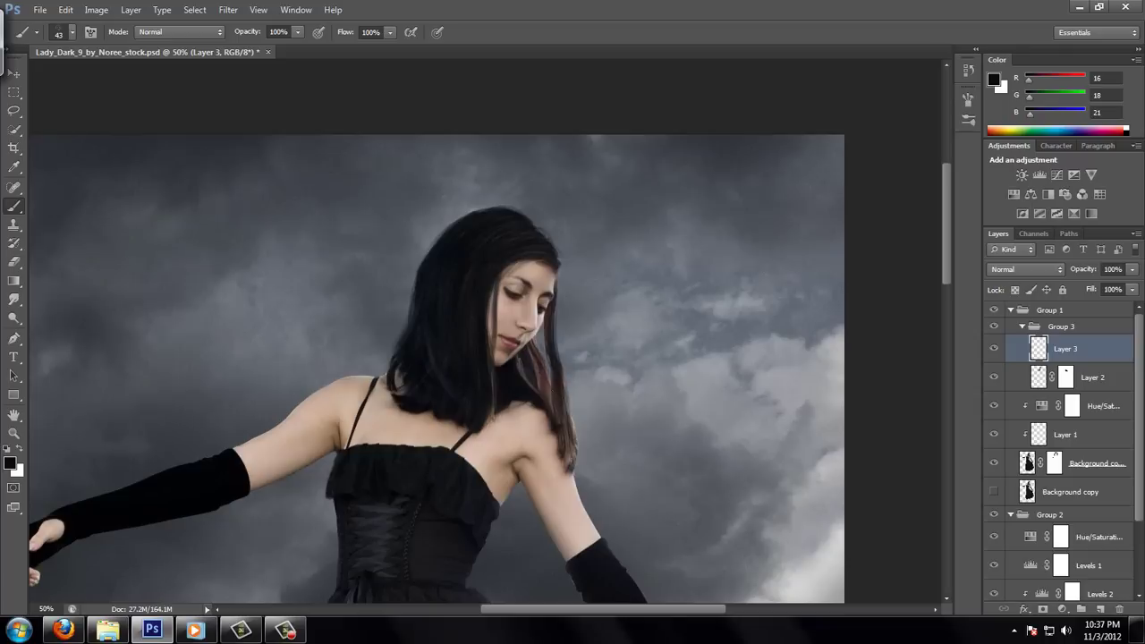
key(l)
right_click(539, 323)
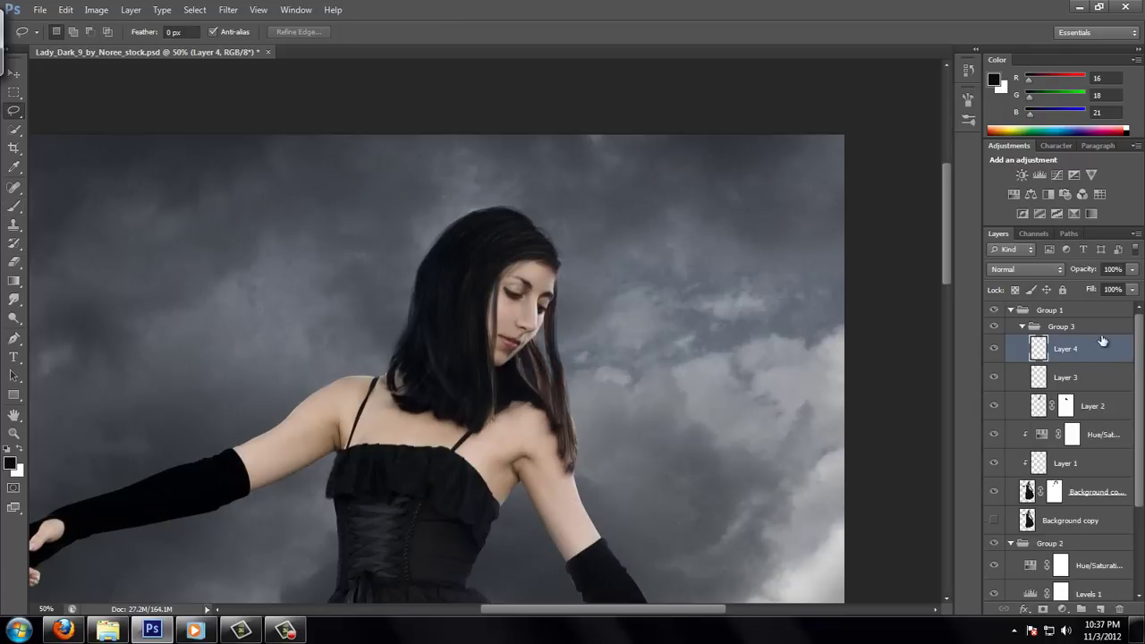
click(601, 337)
Zoom in and darken the hair right of the face down to the shoulder.
key(z)
click(593, 327)
key(b)
drag(508, 250, 513, 410)
mouse_move(500, 282)
mouse_down()
mouse_move(483, 384)
mouse_move(563, 546)
mouse_up()
Refine the hair edge with a size 5 brush on Layer 3.
key(e)
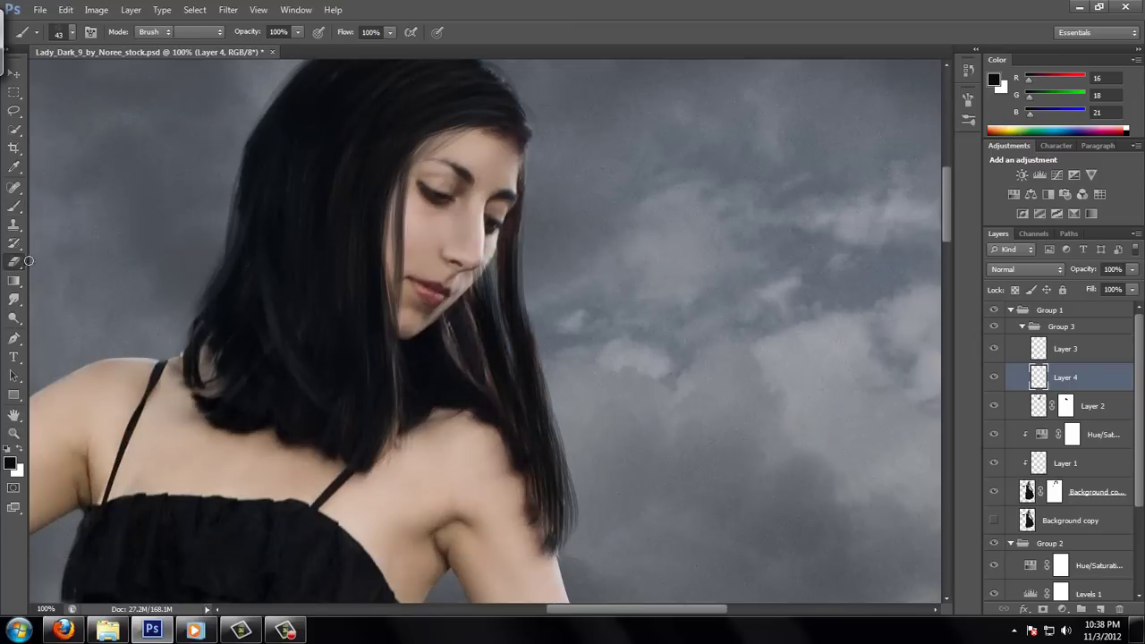
key(b)
key(alt+bracketright)
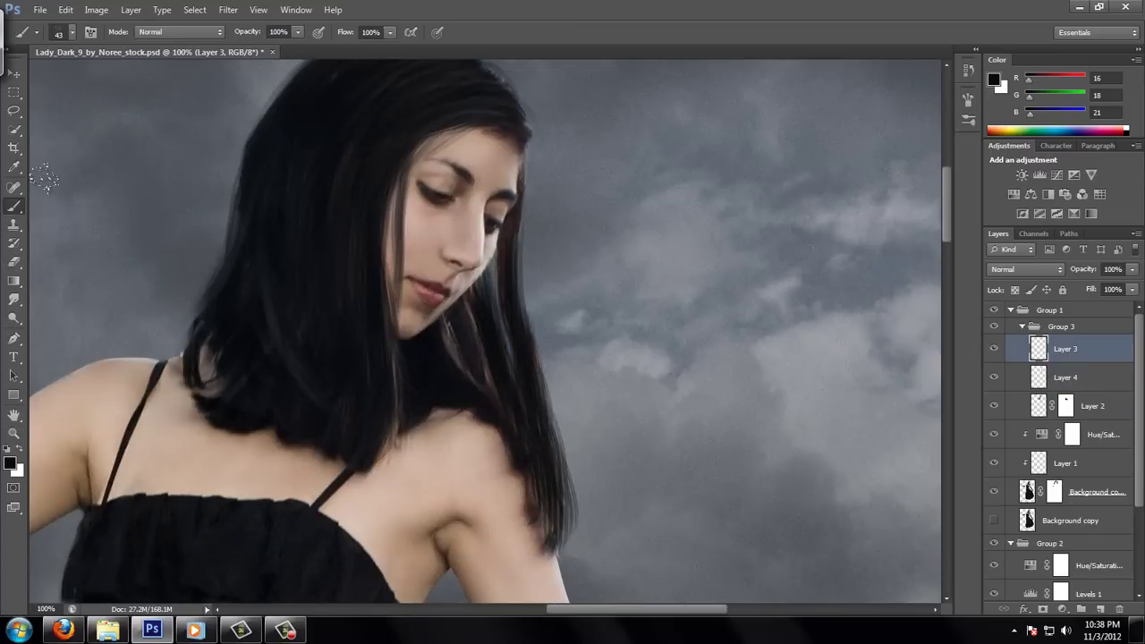
click(72, 32)
click(97, 87)
drag(519, 257, 527, 144)
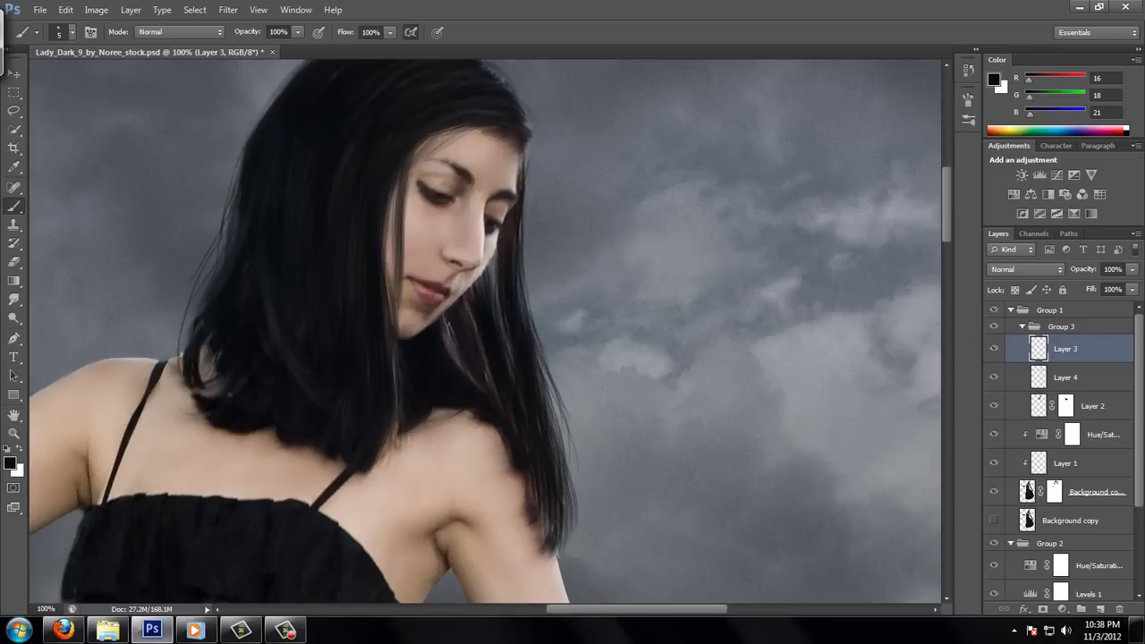
scroll(280, 221, up, 3)
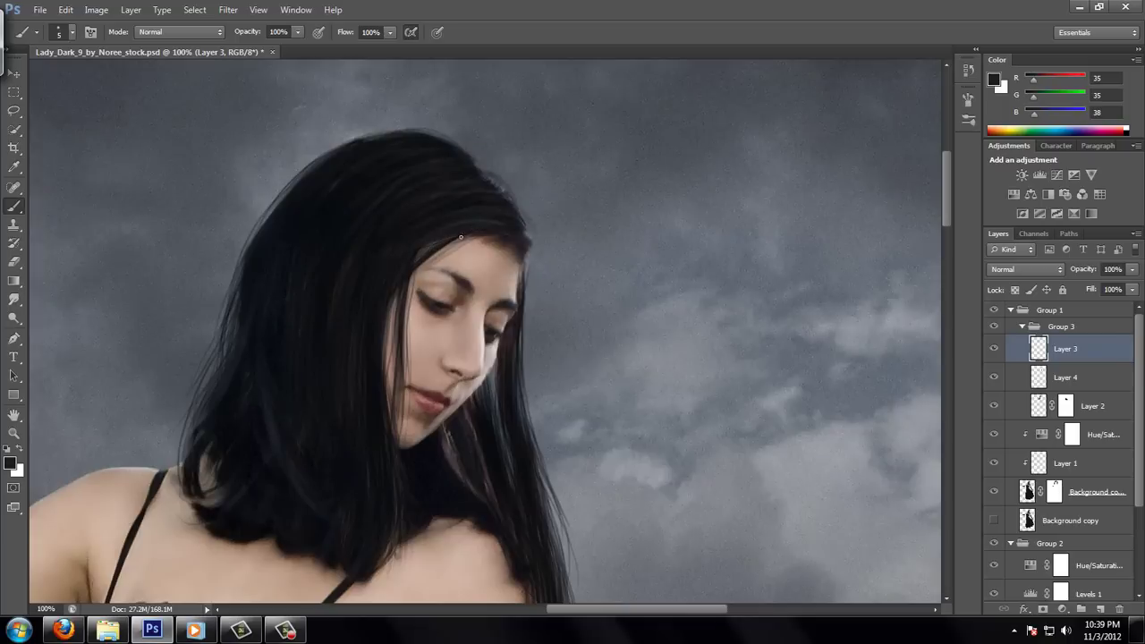
Add a new empty layer and choose a 32 px sparkle brush tip.
click(1100, 609)
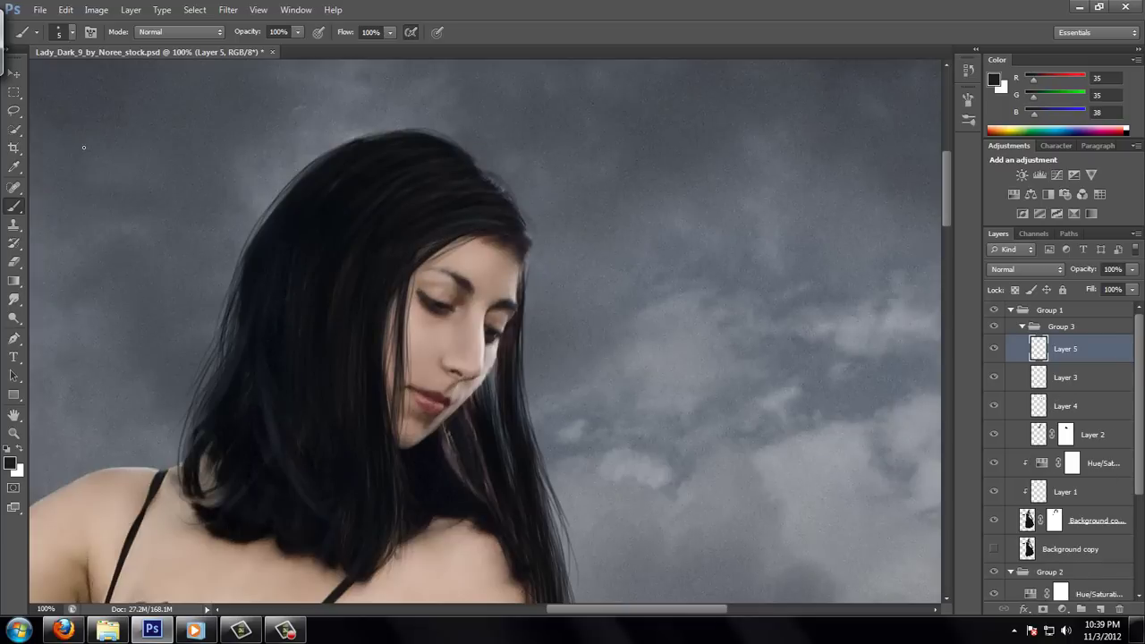
click(59, 32)
click(143, 96)
click(494, 217)
Paint bluish-grey RGB 85,85,101 sparkle highlights over the hair, then zoom out.
click(10, 458)
click(409, 266)
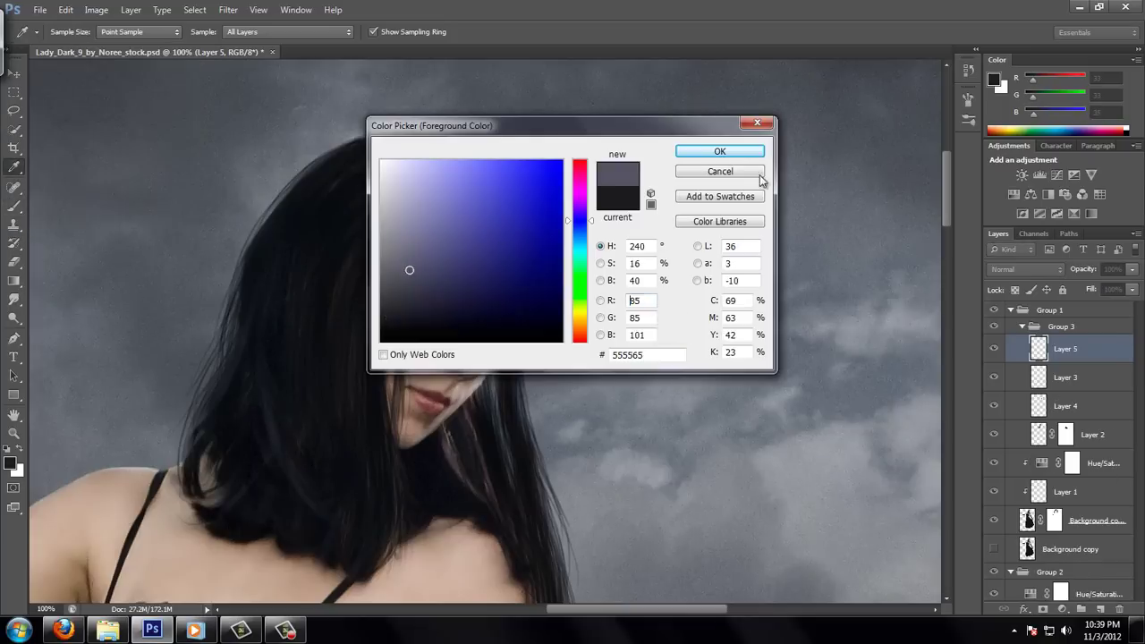
click(739, 151)
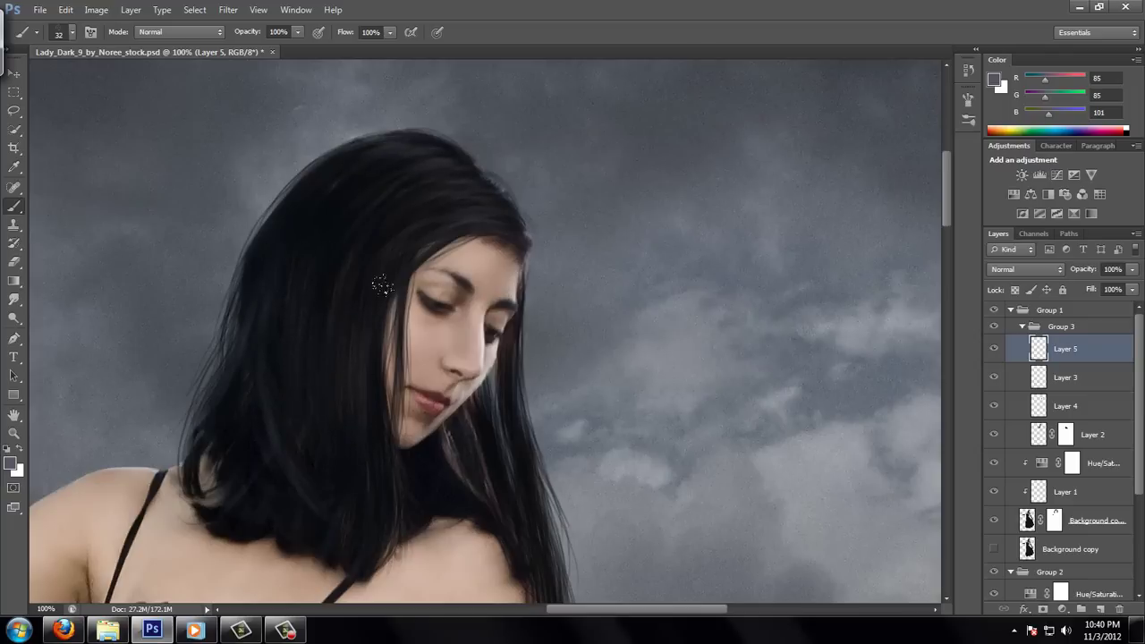
drag(374, 333, 371, 421)
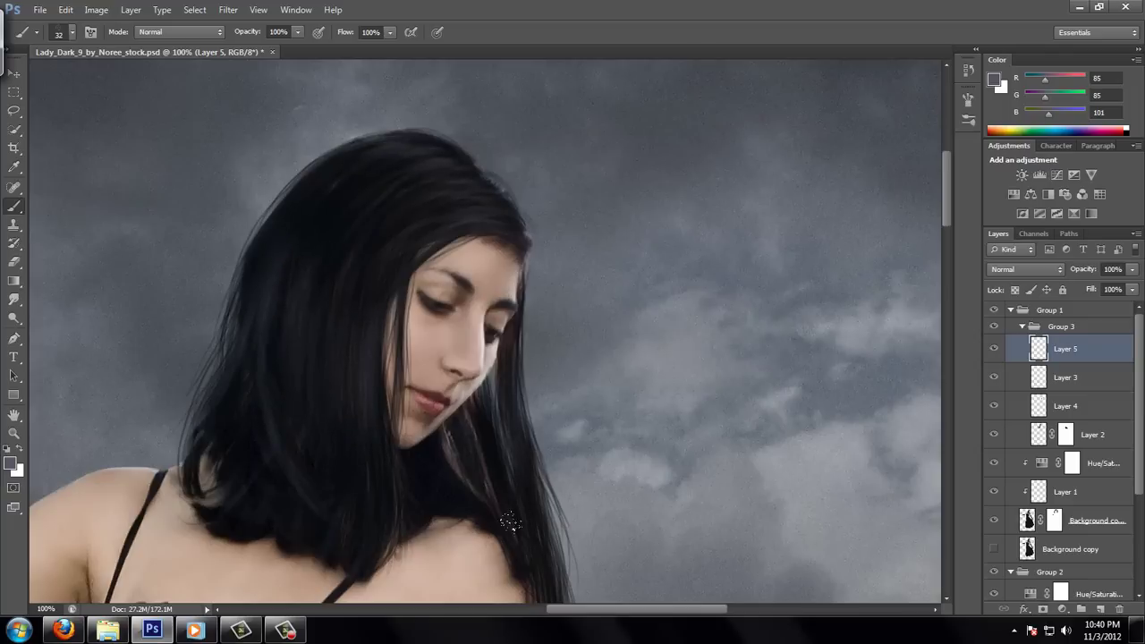
key(z)
key(ctrl+minus)
key(ctrl+minus)
key(ctrl+minus)
key(ctrl+minus)
key(ctrl+minus)
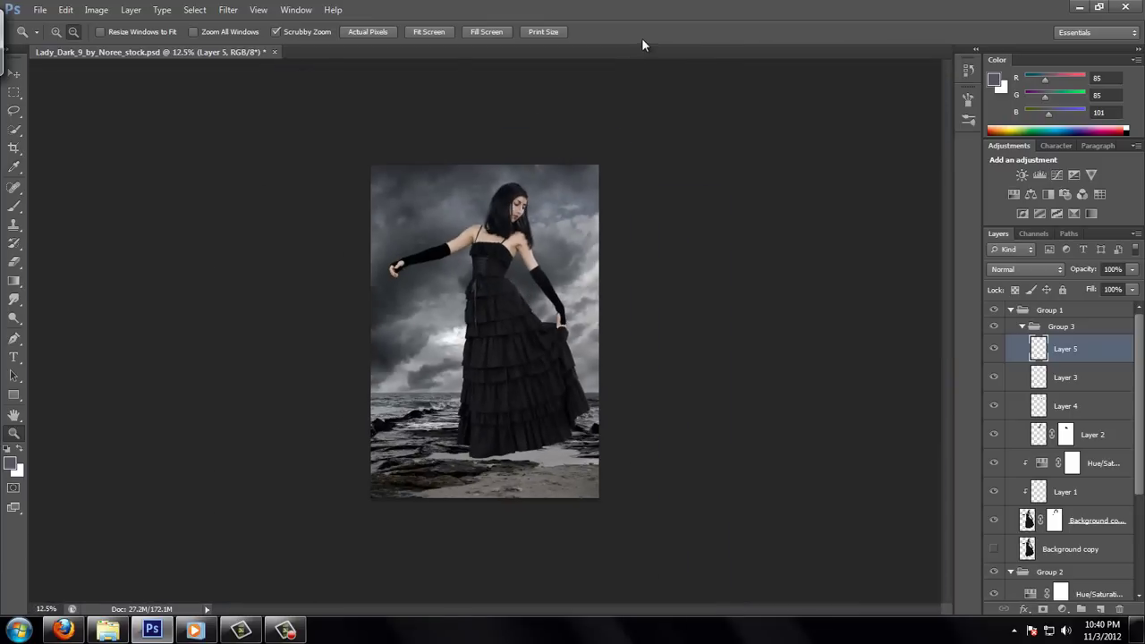
Marquee the dress hem on Background copy 2 and copy it to a new layer.
ctrl+click(425, 415)
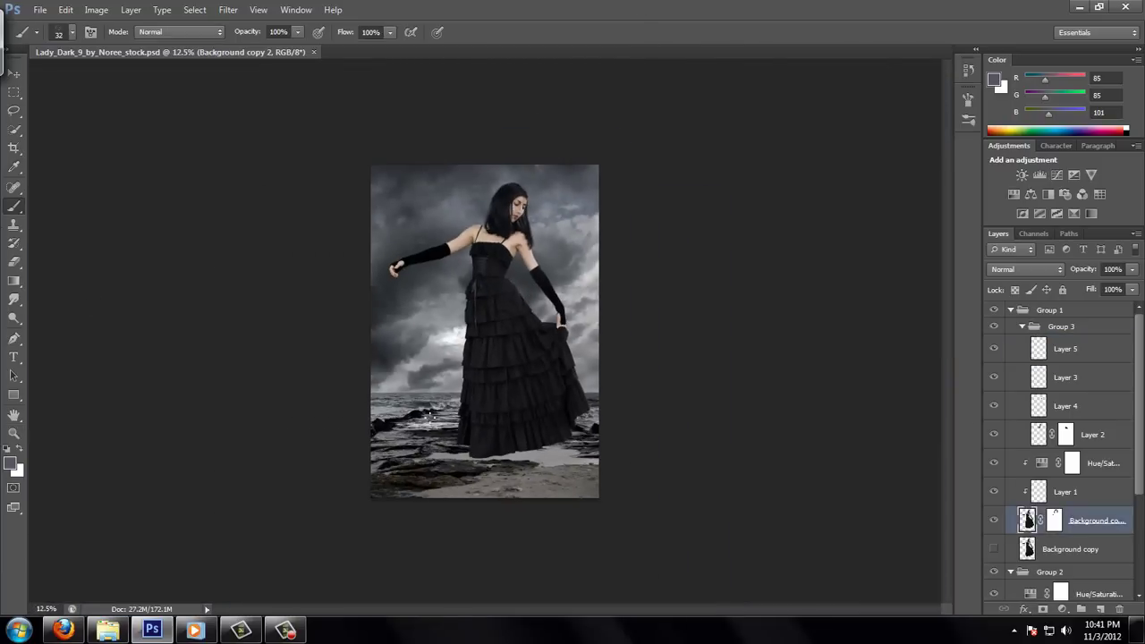
click(13, 92)
drag(416, 412, 599, 497)
right_click(543, 452)
click(624, 388)
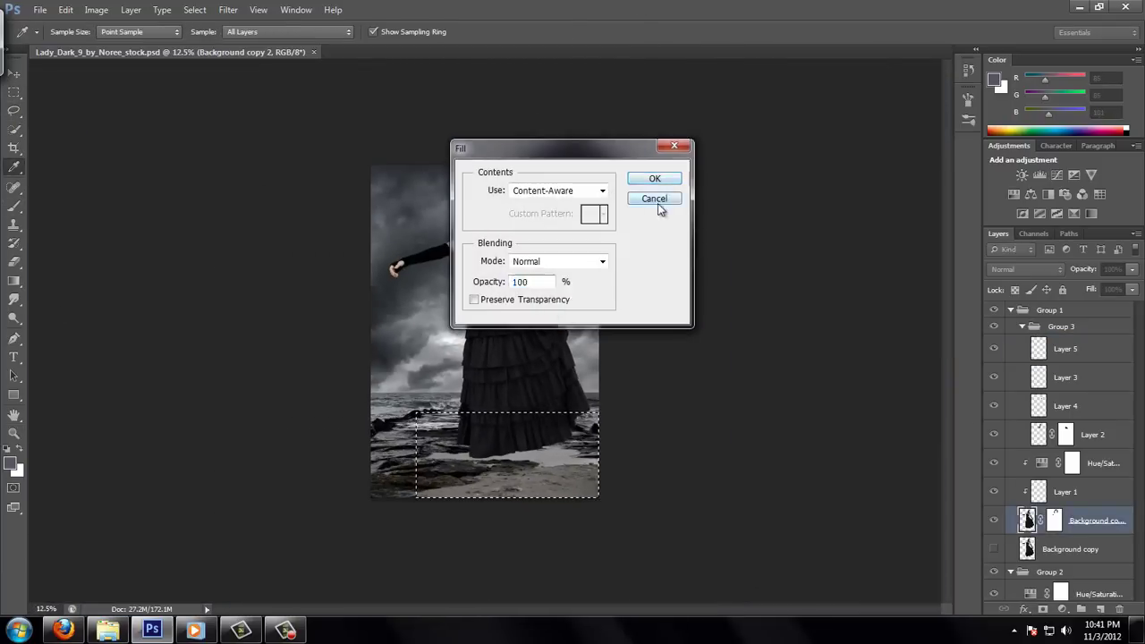
click(657, 177)
click(1082, 513)
Flip the hem copy on Layer 6 vertically with Free Transform.
shift+click(1100, 462)
right_click(1100, 462)
key(Escape)
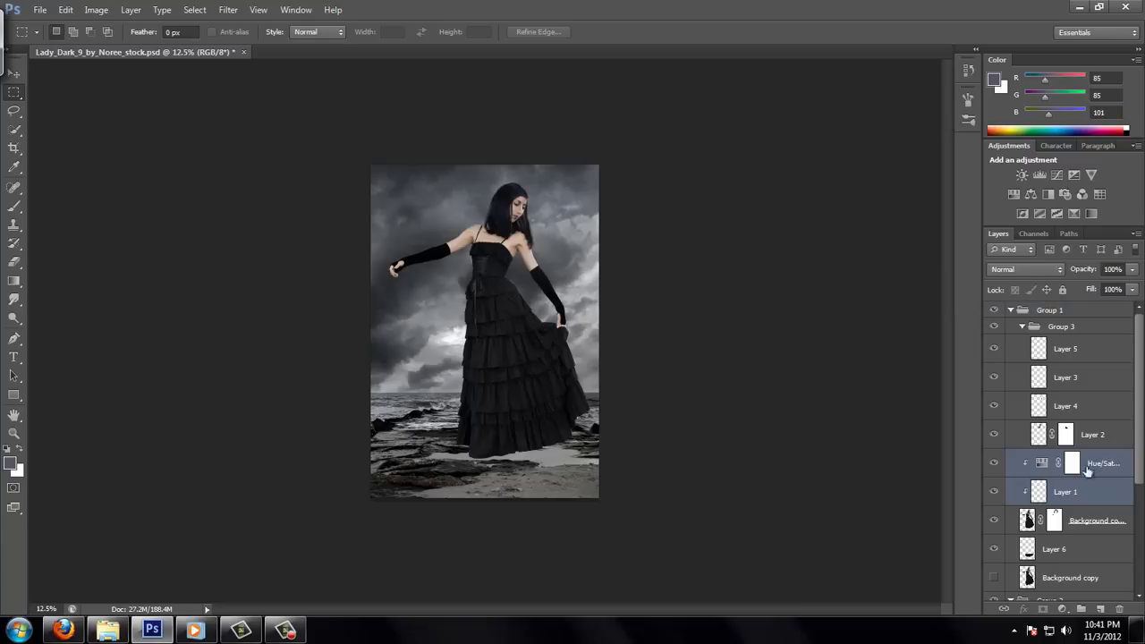
click(1042, 463)
click(1062, 470)
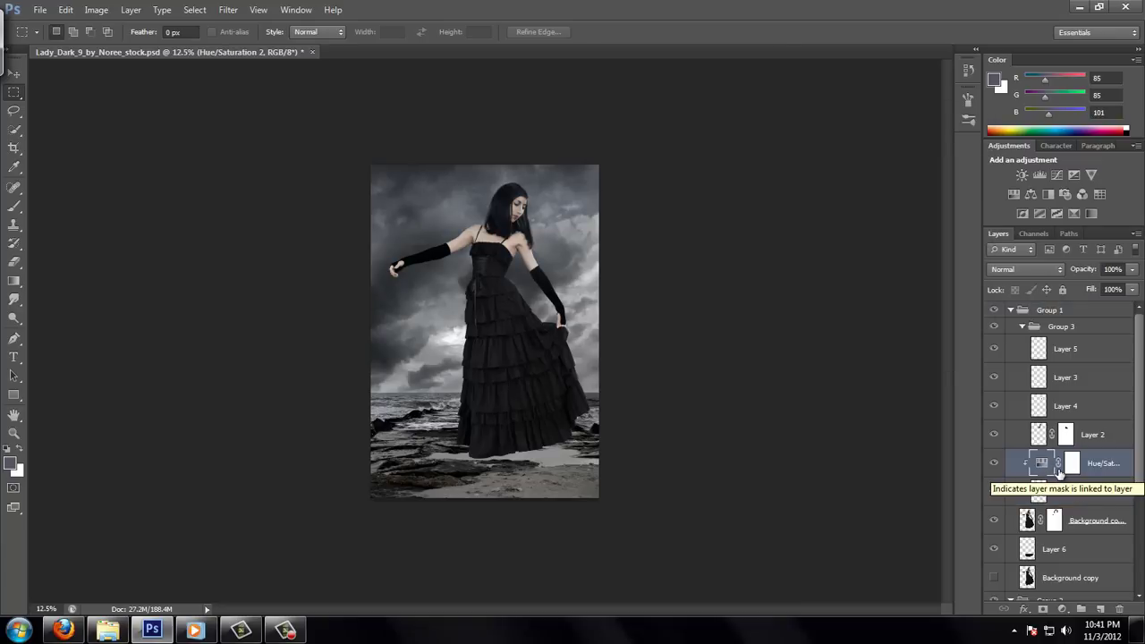
click(1063, 545)
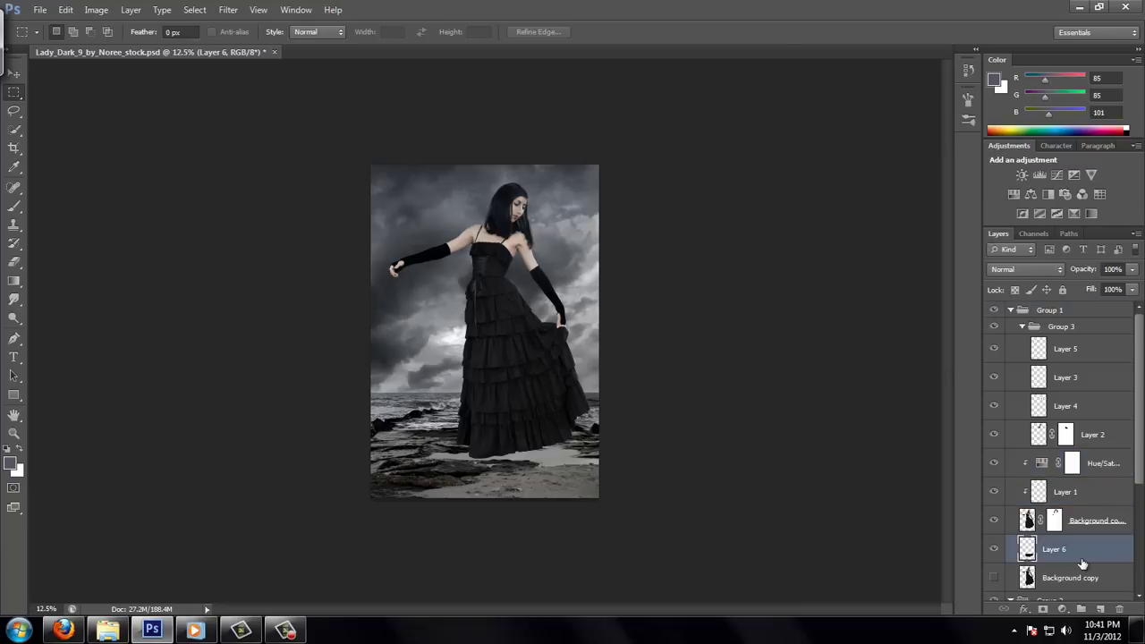
key(ctrl+t)
right_click(481, 432)
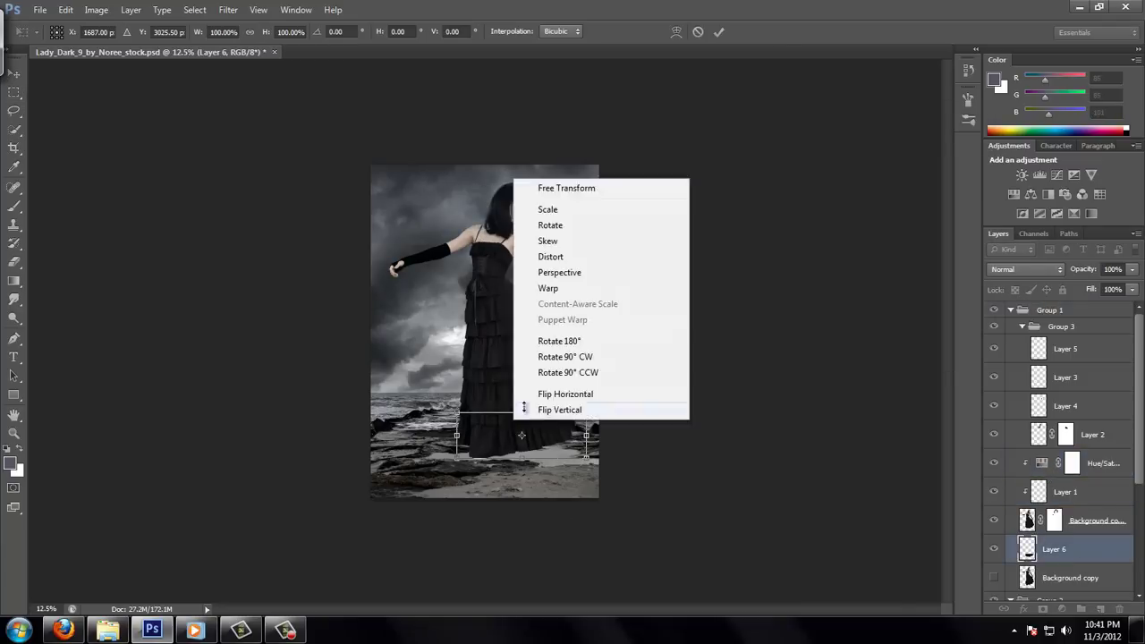
click(519, 414)
key(Return)
Warp the flipped hem so it sits as a reflection beneath the skirt.
key(z)
click(489, 473)
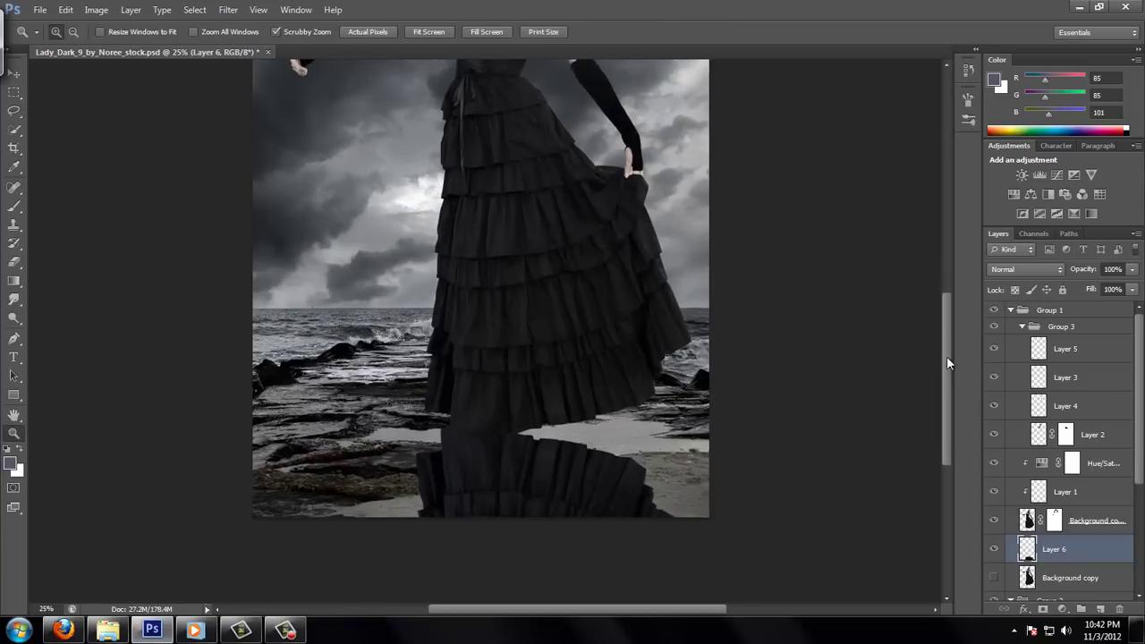
key(ctrl+t)
click(675, 31)
drag(500, 447, 601, 440)
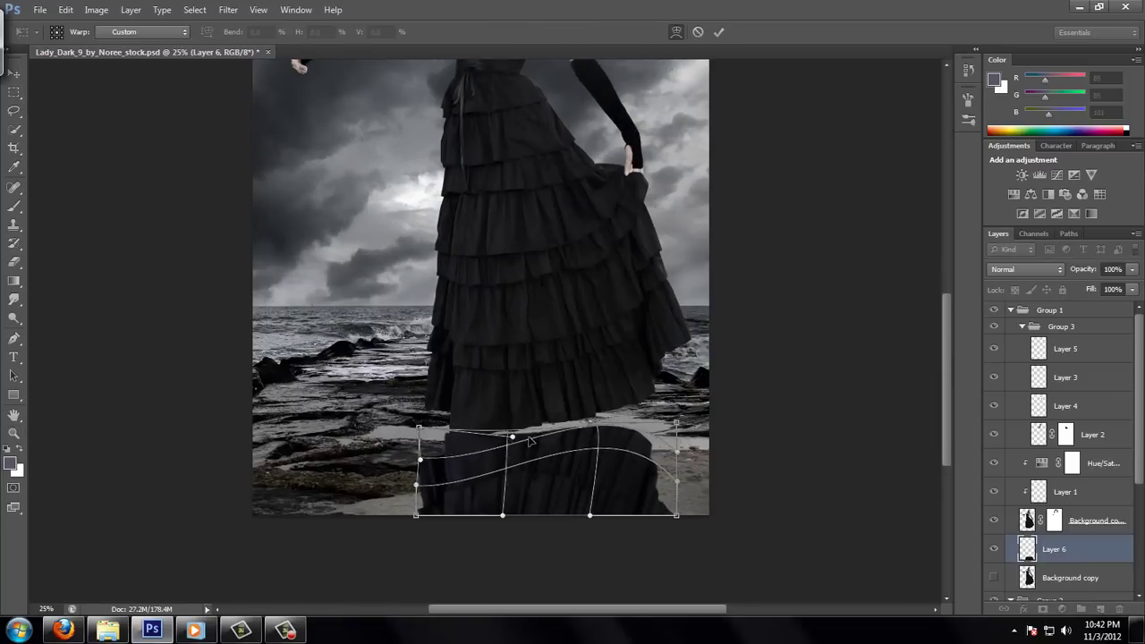
drag(677, 515, 702, 477)
drag(420, 428, 426, 424)
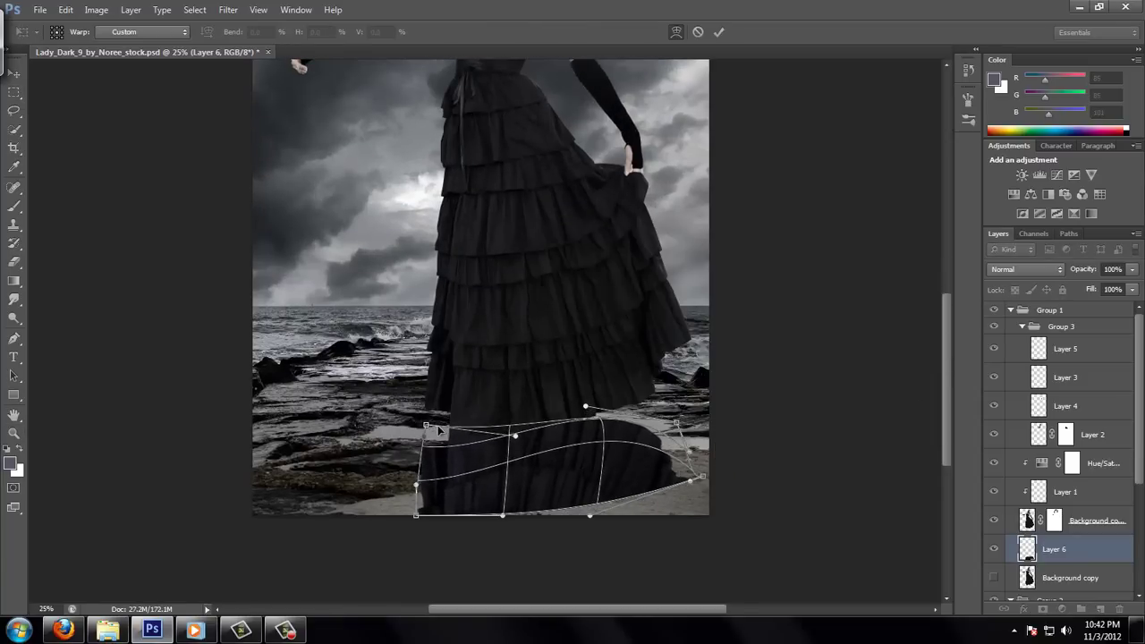
drag(676, 423, 678, 398)
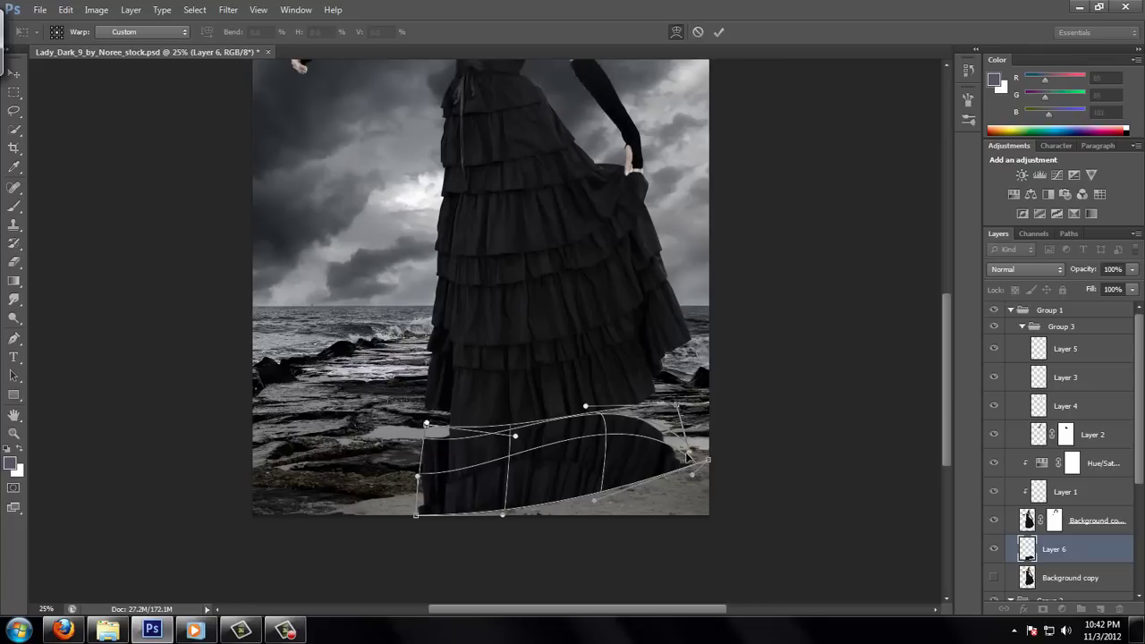
key(Return)
Set the reflection layer's opacity to 62% and add a layer mask.
key(z)
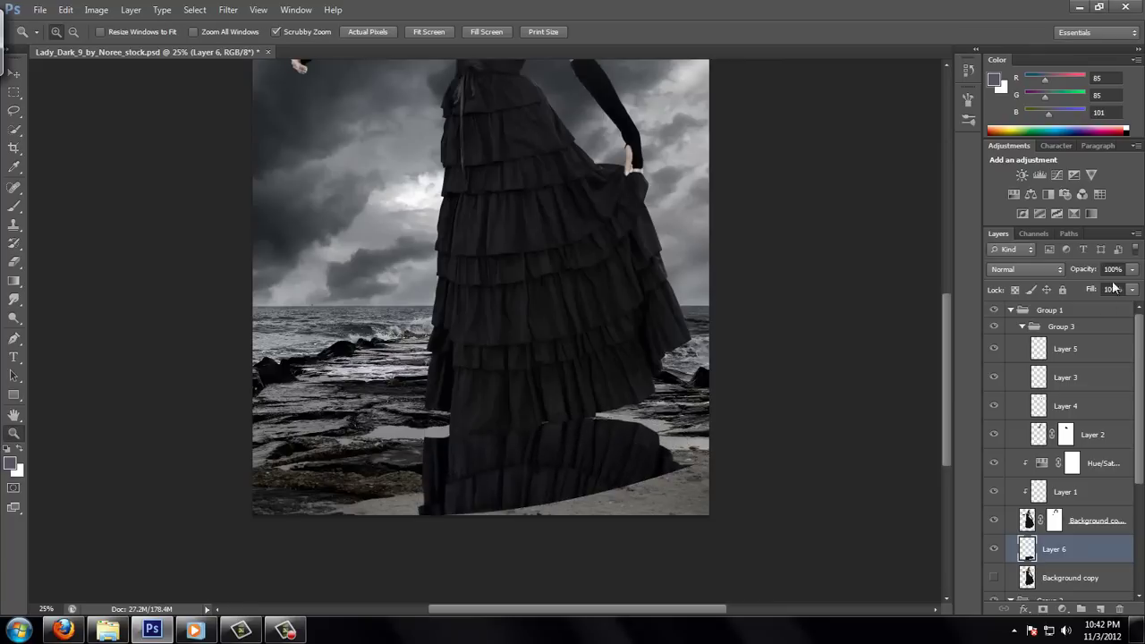
key(6)
key(2)
click(1043, 609)
key(b)
click(71, 32)
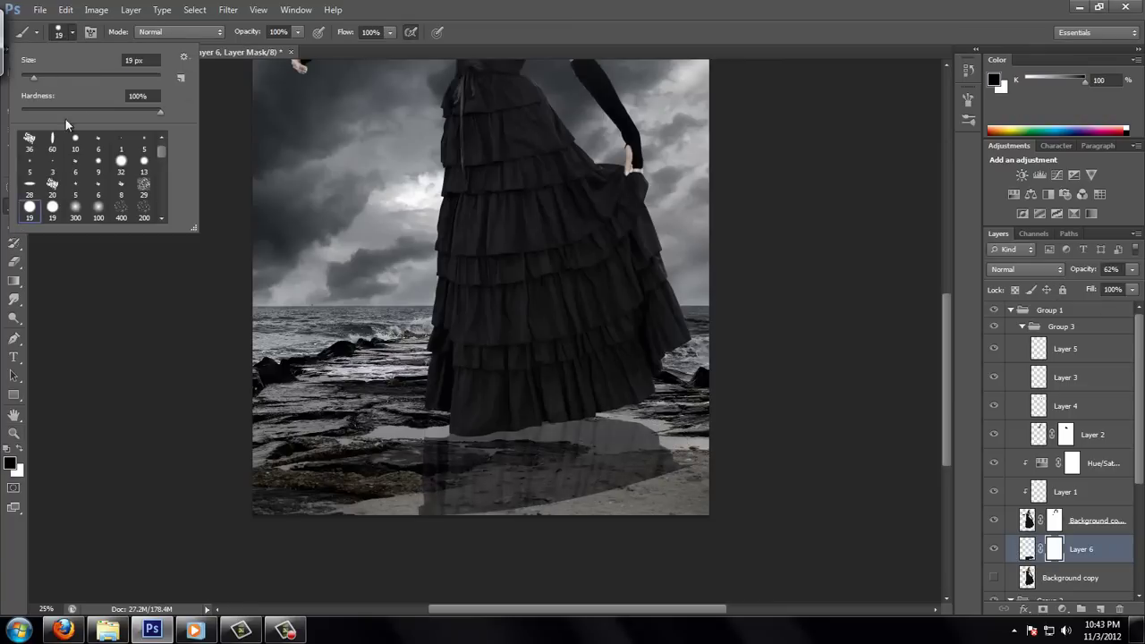
Mask out the reflection's lower edge with a 226 px soft black brush.
drag(34, 76, 67, 77)
drag(161, 111, 72, 111)
mouse_move(420, 465)
mouse_down()
mouse_move(707, 465)
mouse_move(644, 471)
mouse_up()
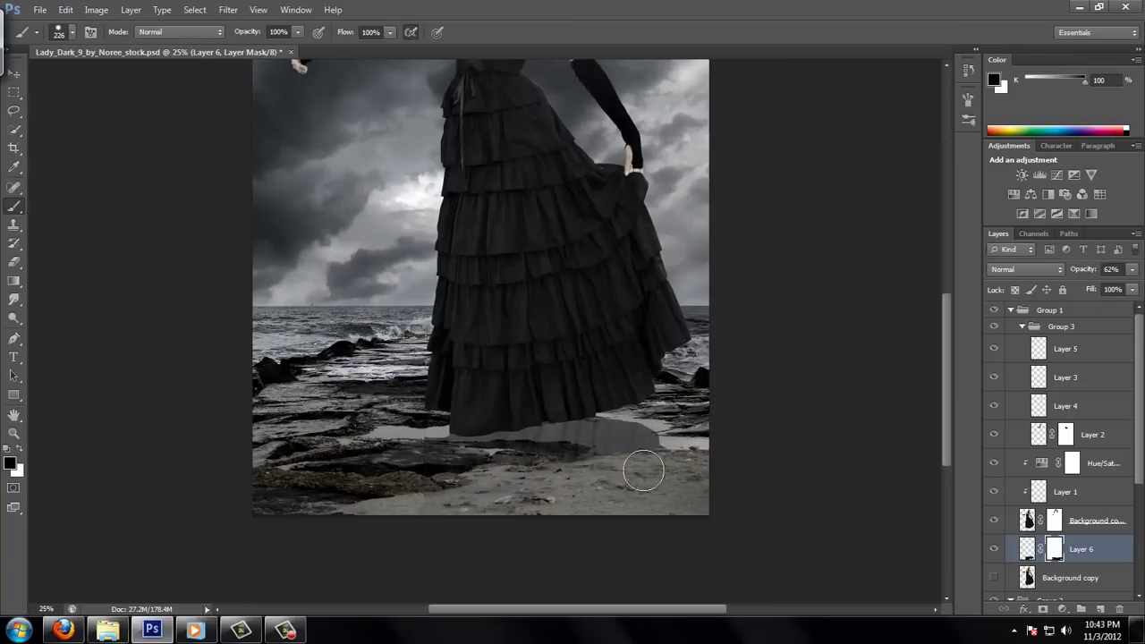
drag(1131, 269, 1137, 284)
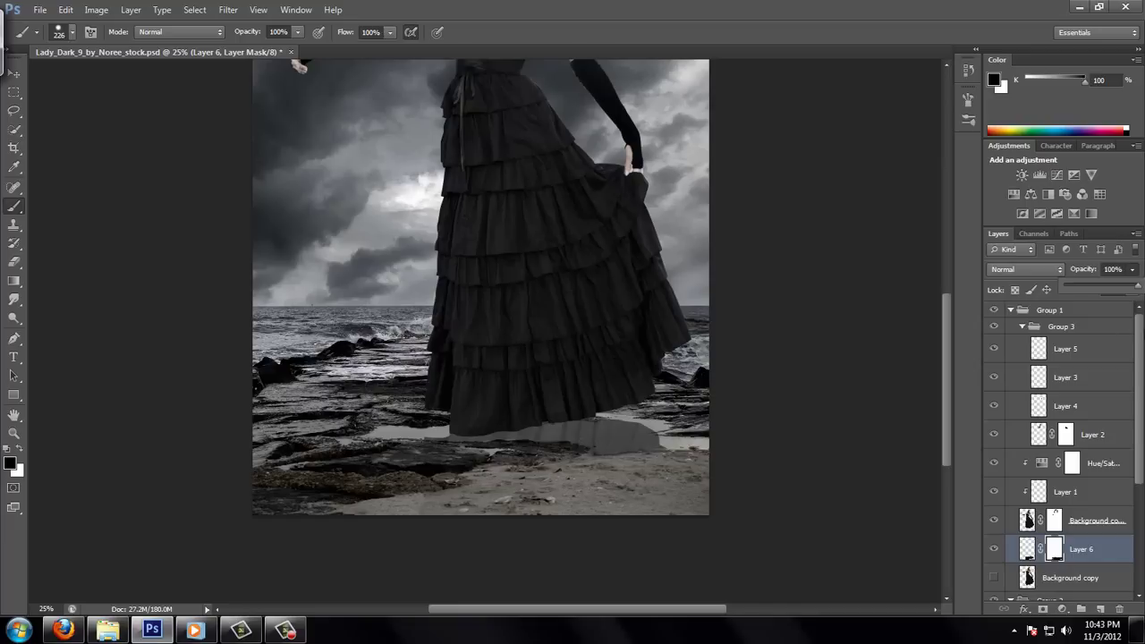
Softly fade the reflection mask at 24% opacity and 30% flow, then reset to 100%.
click(72, 32)
key(2)
key(4)
key(shift+3)
key(shift+0)
mouse_move(439, 455)
mouse_down()
mouse_move(577, 442)
mouse_move(506, 426)
mouse_move(478, 457)
mouse_move(628, 445)
mouse_up()
key(x)
key(x)
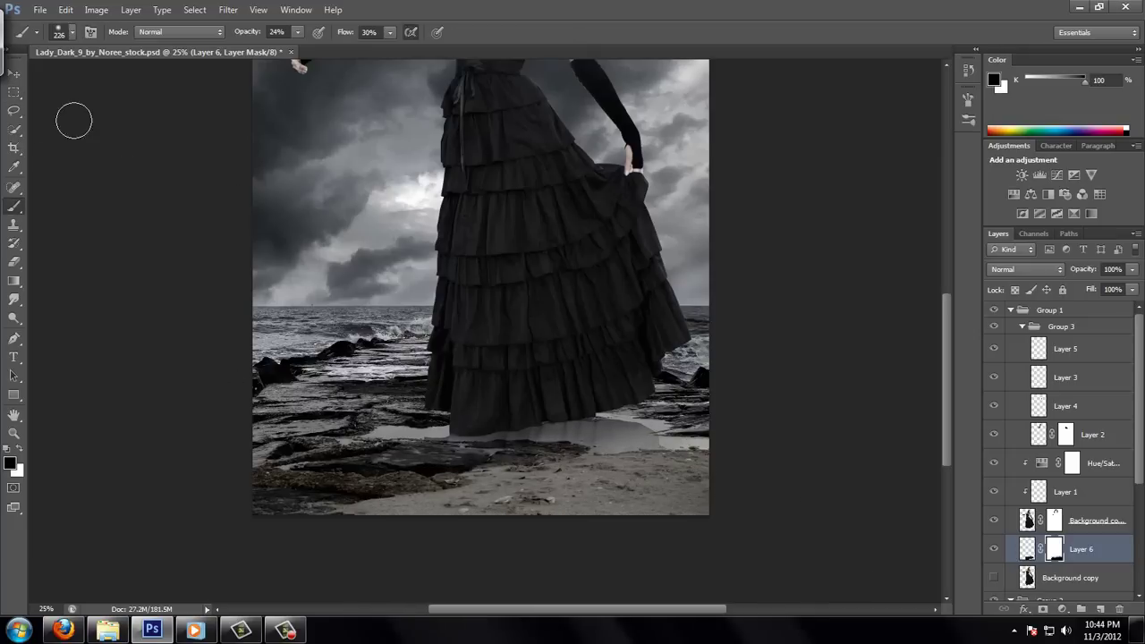
click(71, 32)
click(172, 87)
key(alt+bracketleft)
Paint a black shadow under the hem, Gaussian-blur it and set opacity to 54%.
key(ctrl+shift+alt+n)
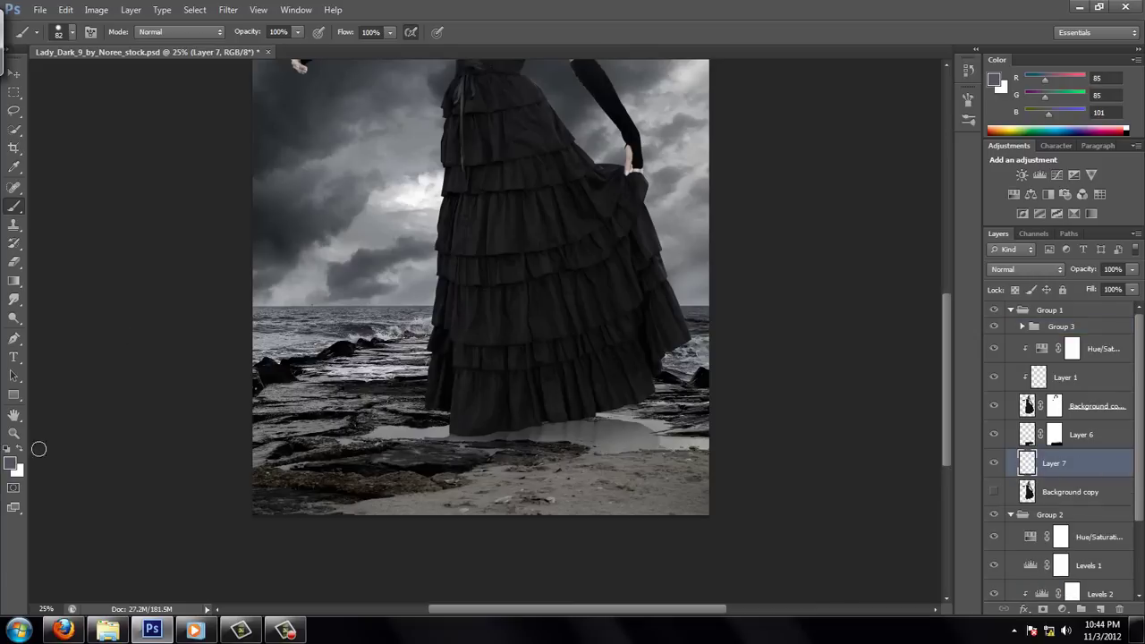
key(d)
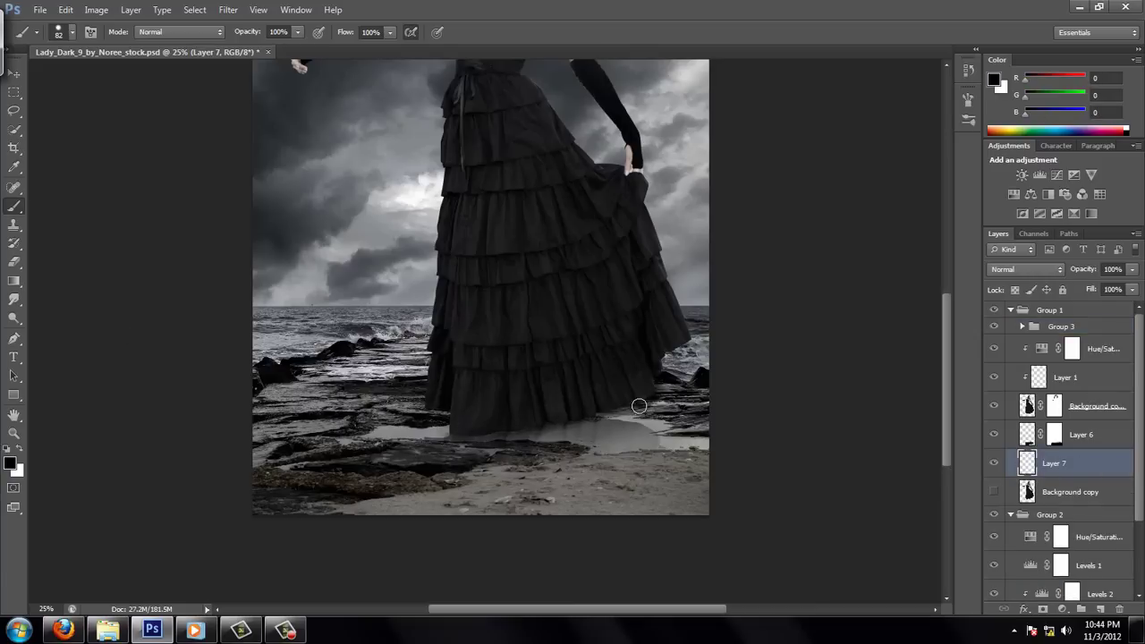
click(228, 10)
click(153, 276)
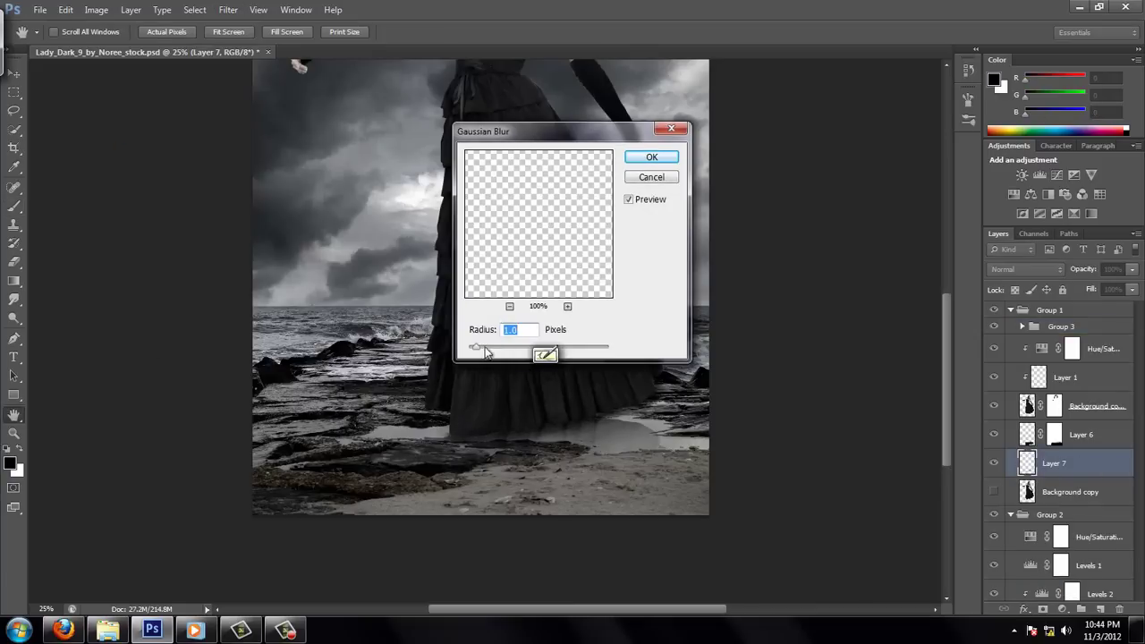
key(Return)
click(1131, 269)
drag(1129, 286, 1102, 296)
Paint white 19 px water ripples around the hem on new layers.
key(ctrl+shift+alt+n)
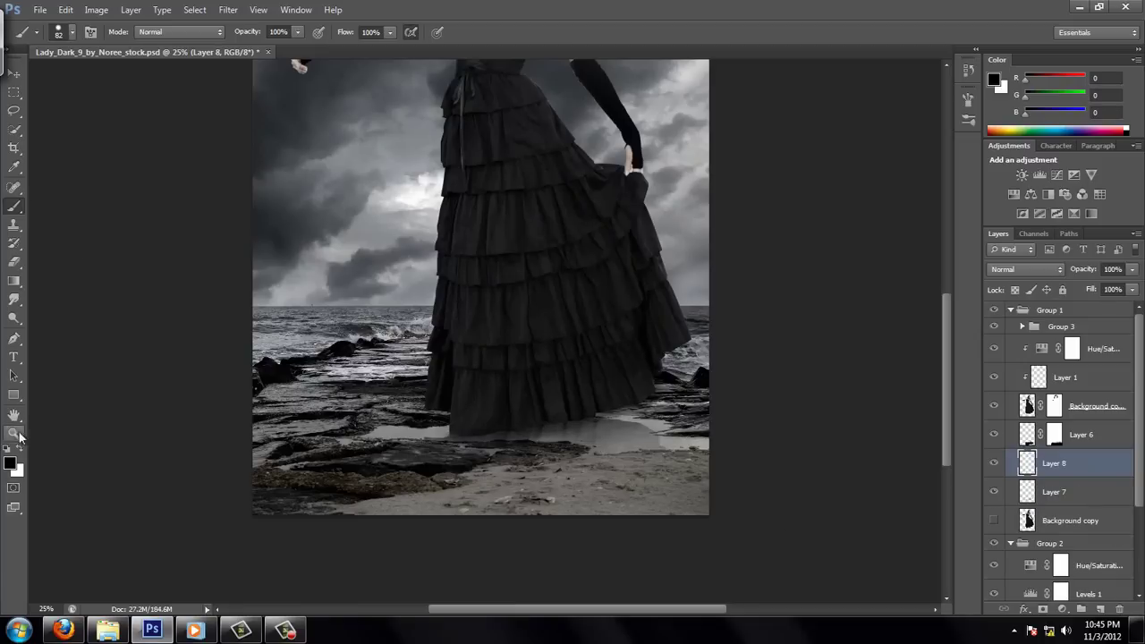
key(x)
click(71, 32)
key(Return)
key(z)
click(490, 399)
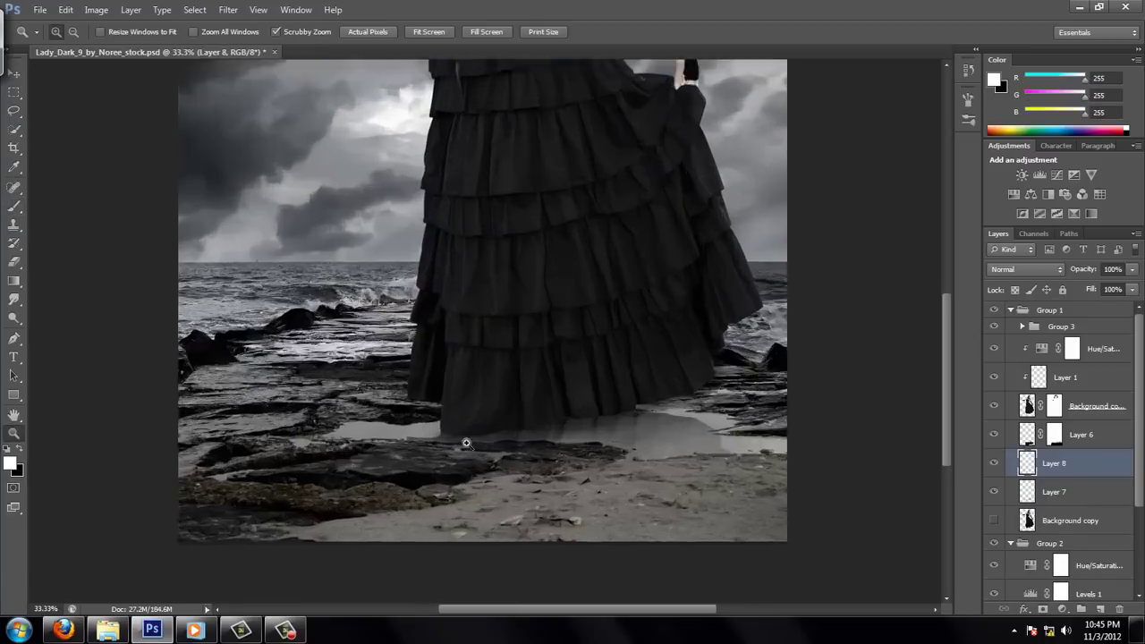
click(465, 439)
click(465, 439)
key(ctrl+shift+alt+n)
key(b)
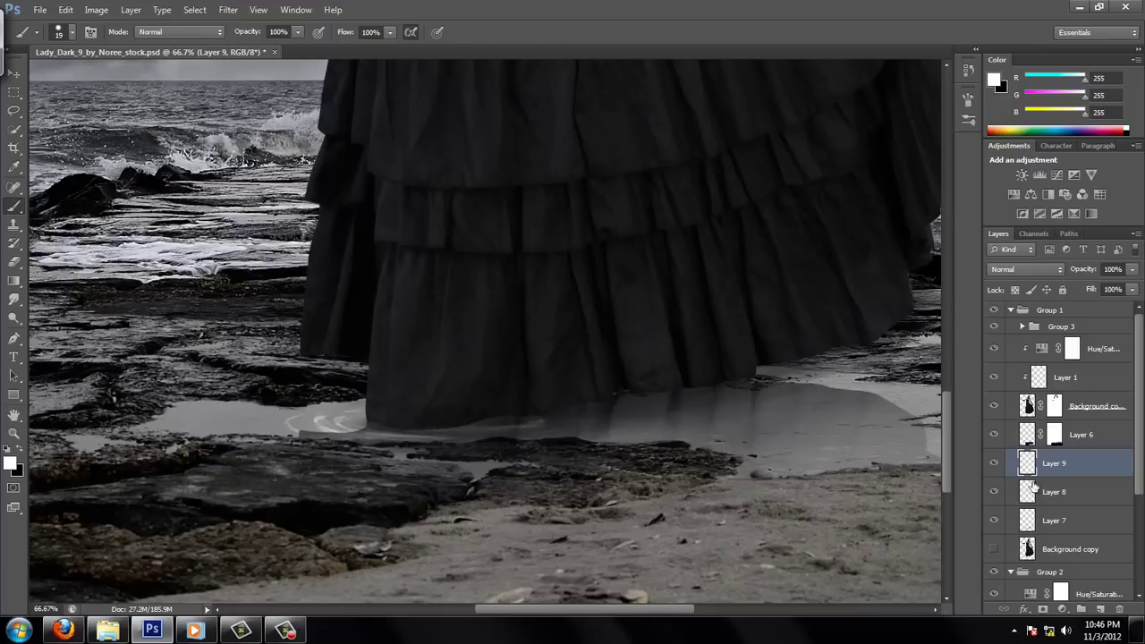
Add a new layer at the top of Group 1, zoom out and save.
click(1064, 326)
key(ctrl+shift+alt+n)
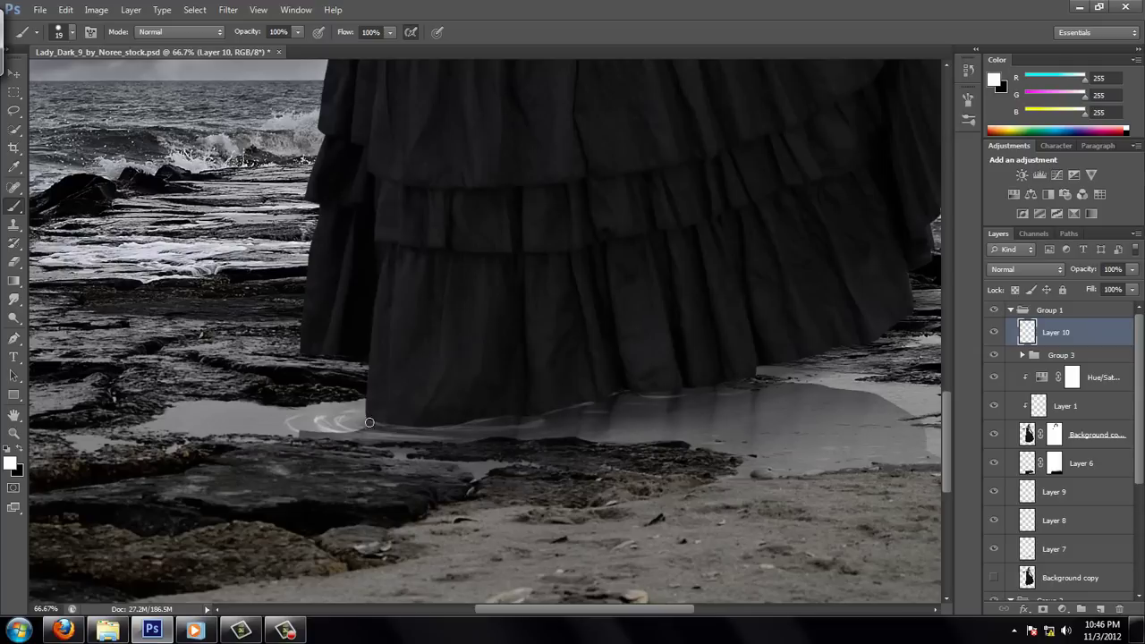
key(z)
key(ctrl+minus)
key(ctrl+minus)
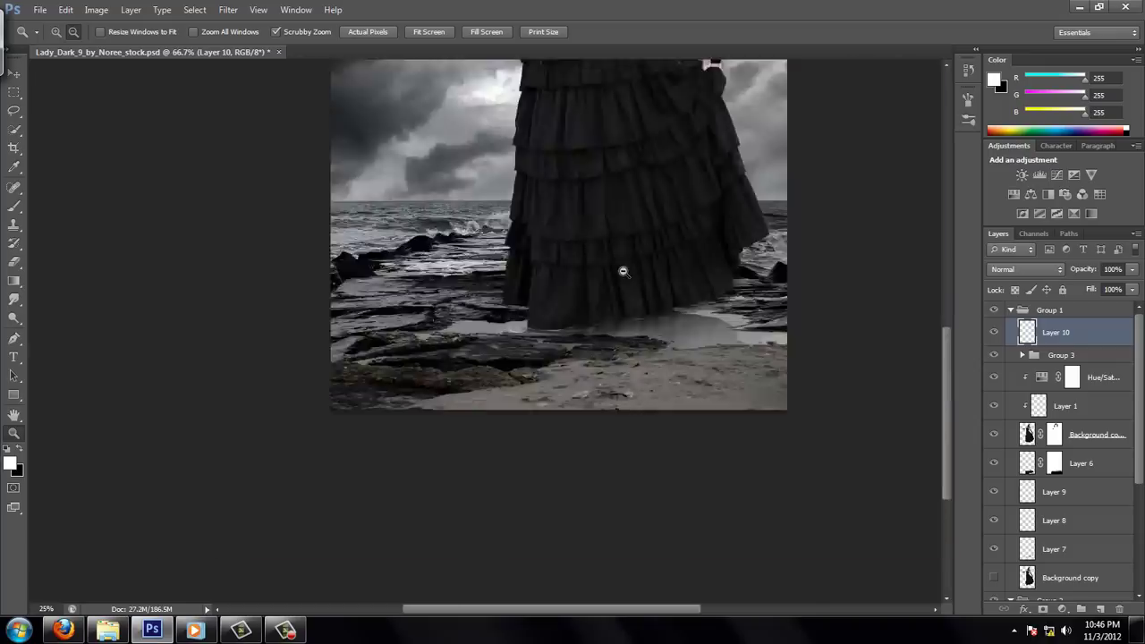
key(ctrl+minus)
key(ctrl+minus)
key(ctrl+minus)
key(ctrl+s)
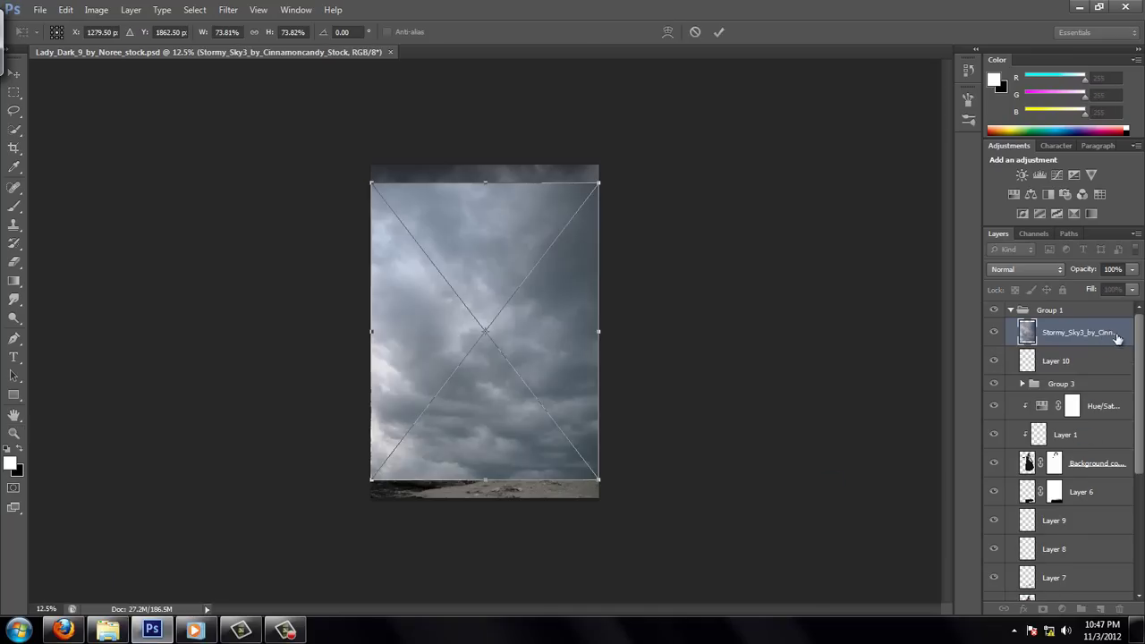
Place the stormy sky photo into Group 2, flip it horizontally and move it up.
drag(1109, 332, 1085, 509)
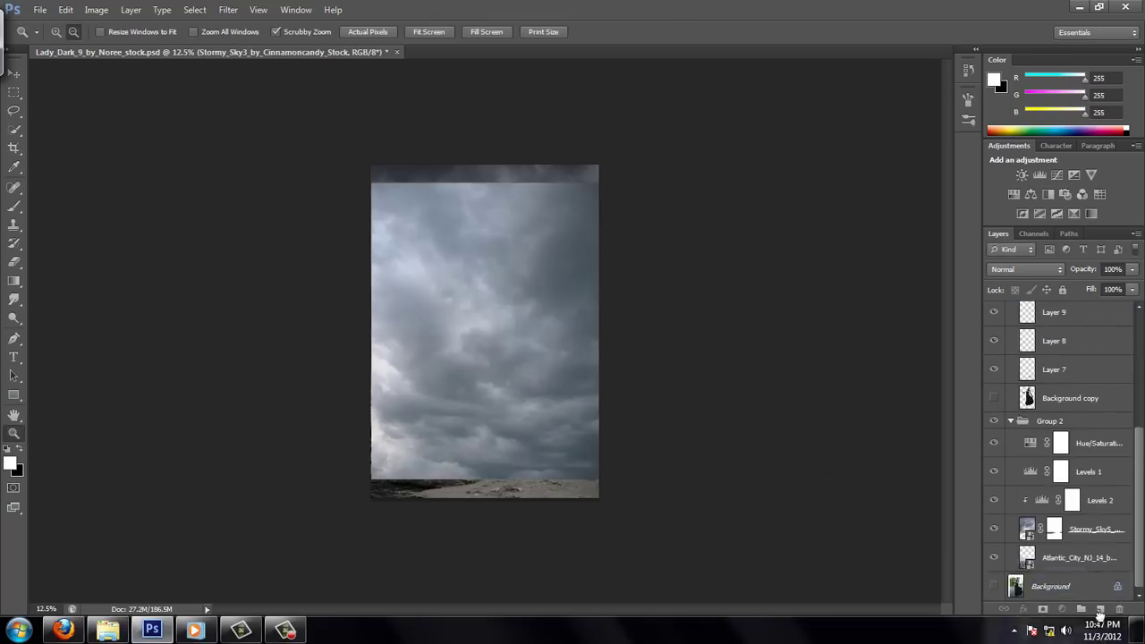
right_click(426, 218)
click(491, 417)
drag(413, 322, 414, 273)
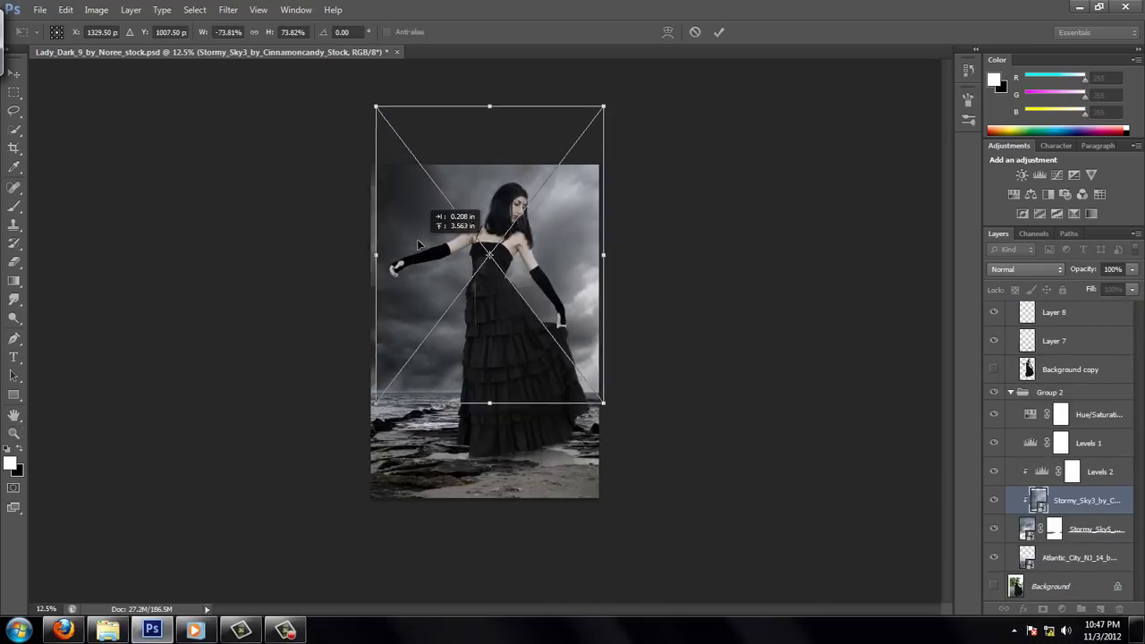
key(Return)
Set the sky layer to Overlay blend at 52% opacity and save.
click(1025, 268)
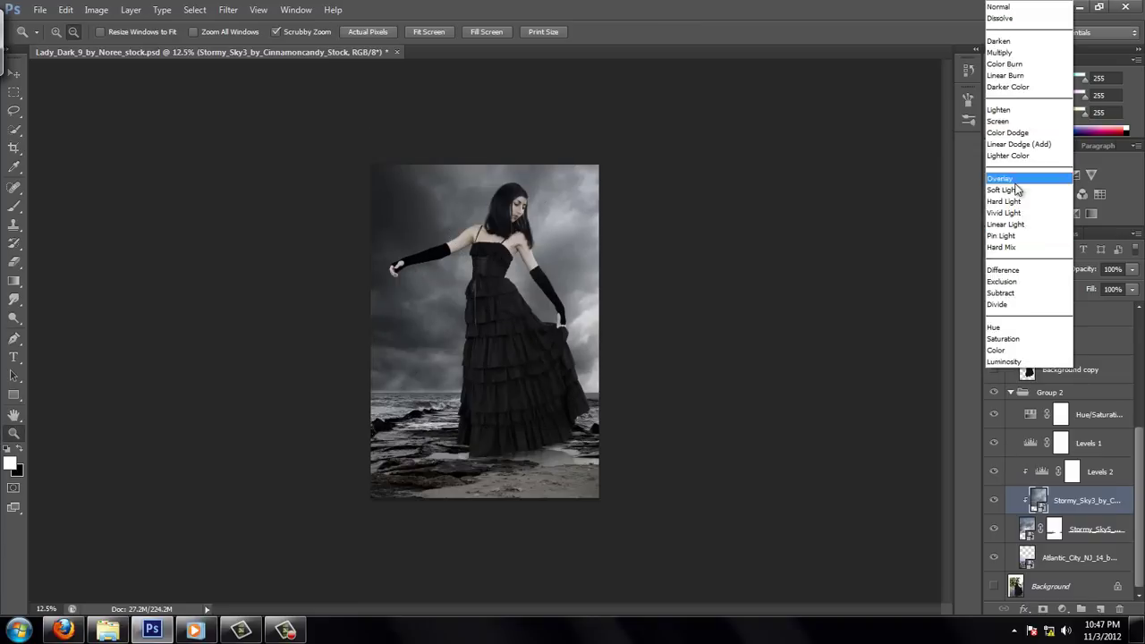
click(1006, 177)
click(1132, 268)
drag(1129, 286, 1097, 287)
key(ctrl+s)
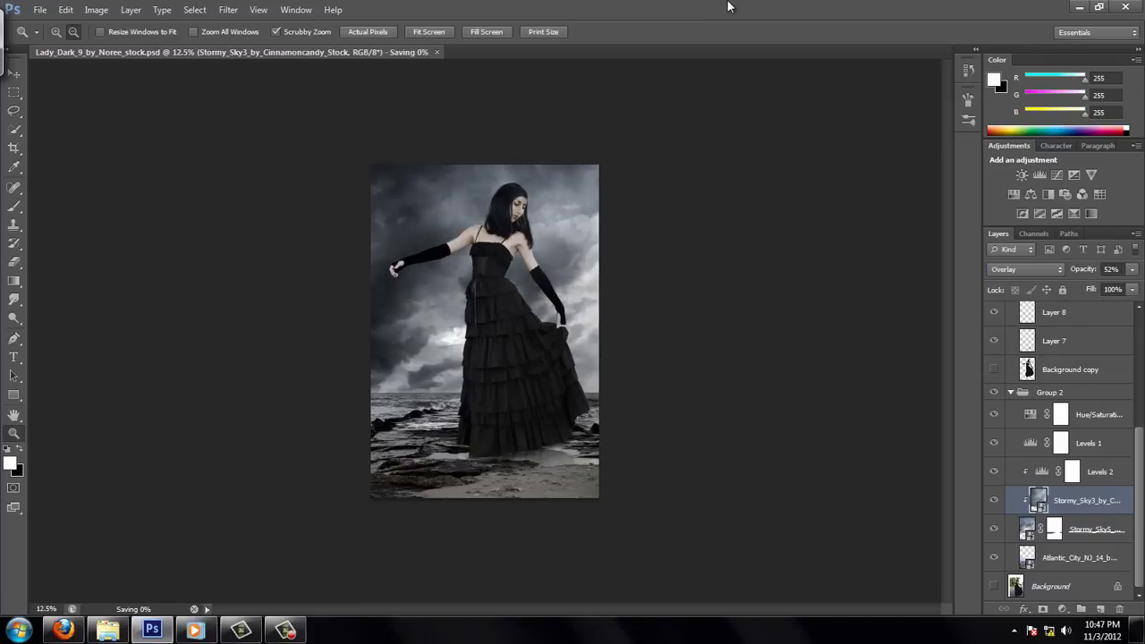
Marquee the lower image area on the lower stormy sky layer's mask, deselect, and zoom in.
click(1053, 528)
key(m)
drag(353, 358, 663, 450)
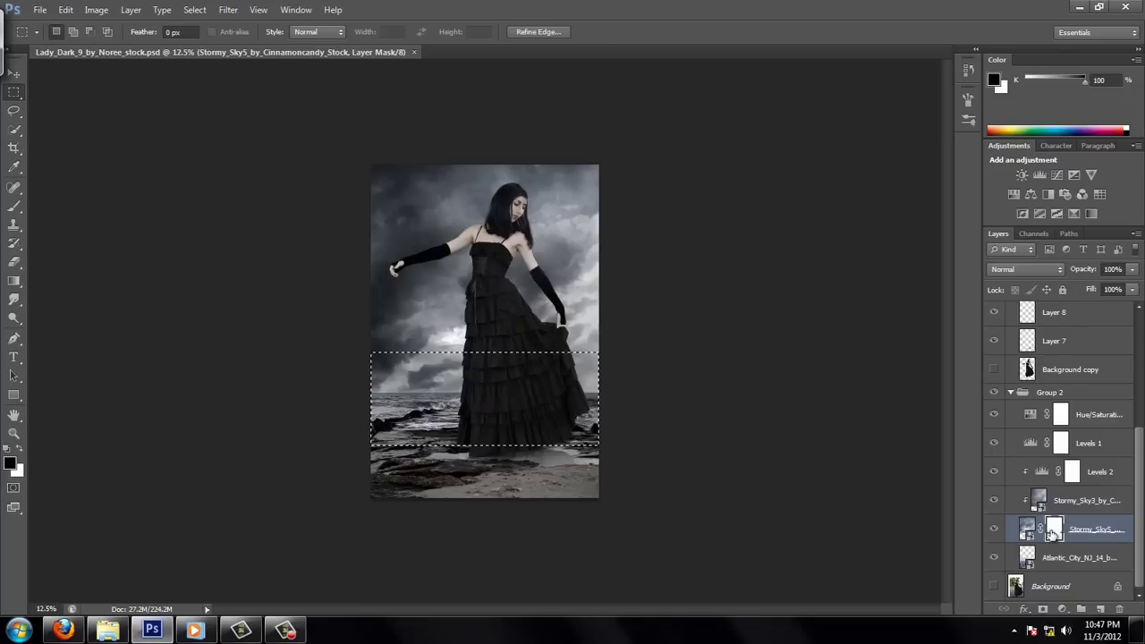
key(v)
key(ctrl+d)
key(z)
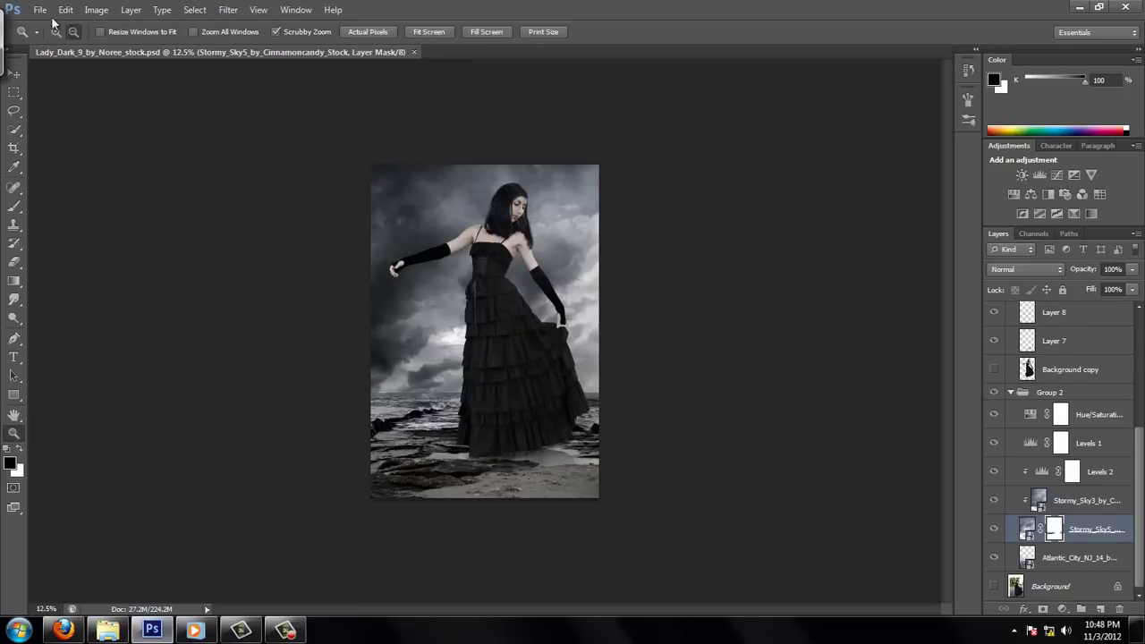
click(487, 332)
Fill Layer 1 with 50% gray and set its blend mode to Overlay.
scroll(1138, 435, up, 3)
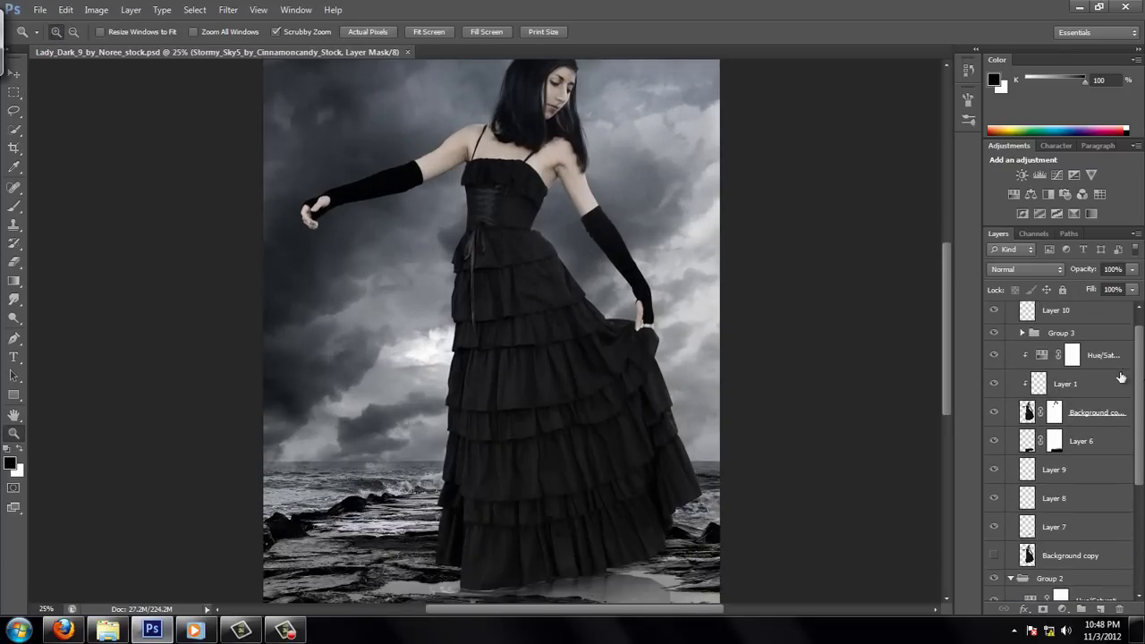
click(1064, 382)
alt+click(108, 222)
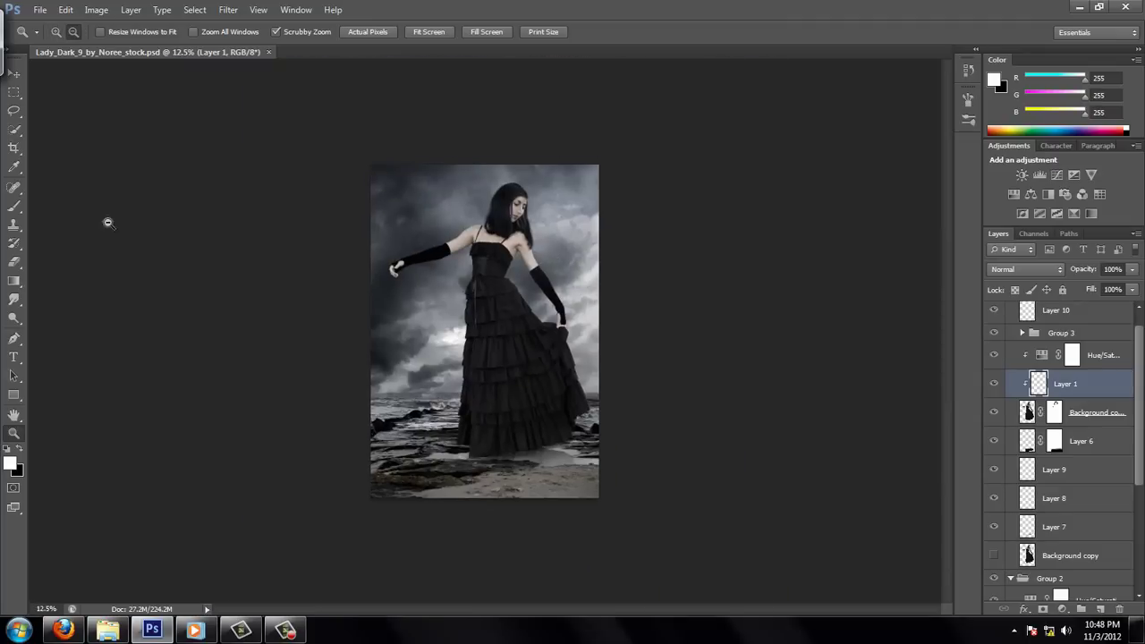
key(shift+F5)
click(549, 189)
click(524, 294)
click(652, 179)
click(1027, 270)
Fill a rectangle over the dress bodice with black on Layer 2's mask.
click(1020, 205)
click(1022, 333)
scroll(997, 447, up, 1)
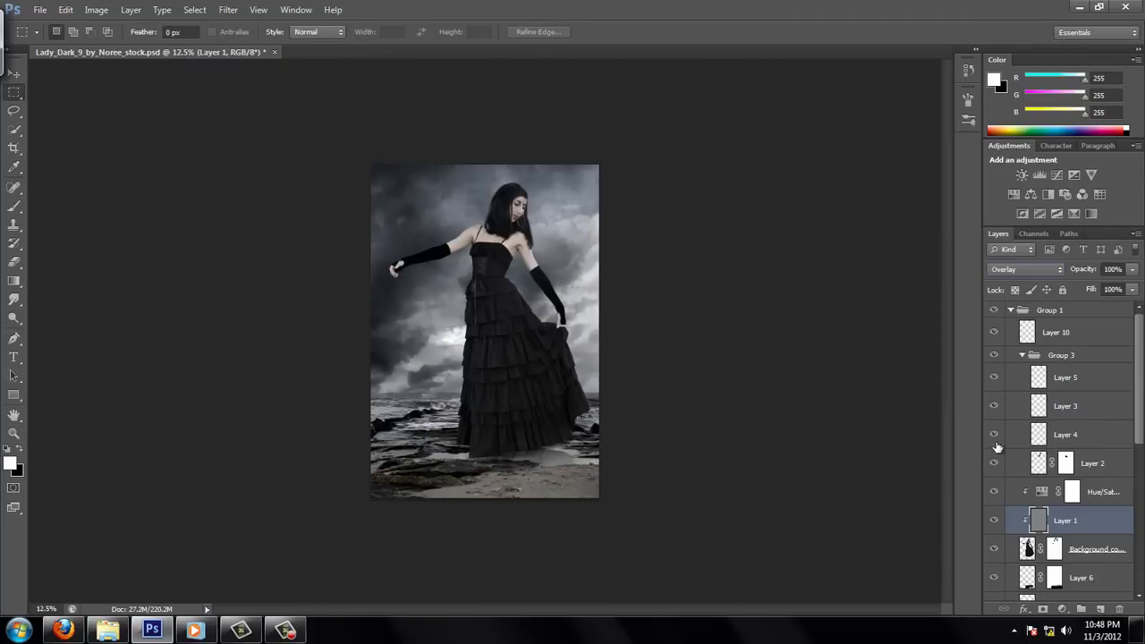
click(1065, 466)
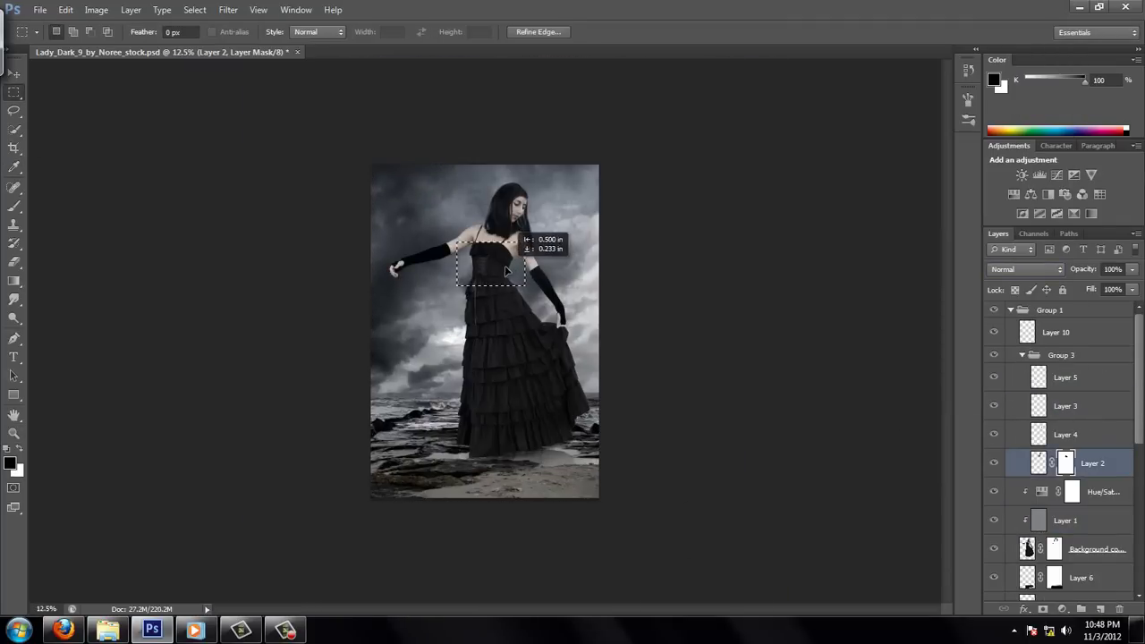
drag(453, 254, 563, 284)
key(alt+BackSpace)
key(ctrl+d)
Dodge the dress folds and hand on the gray Overlay Layer 1.
key(z)
click(890, 396)
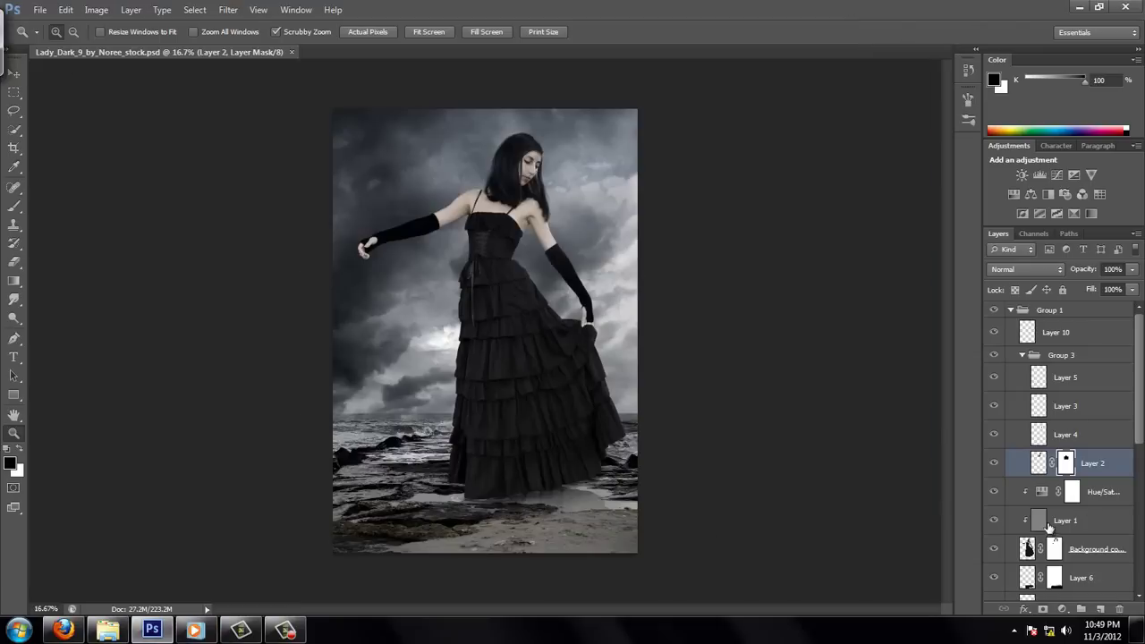
click(1049, 520)
key(o)
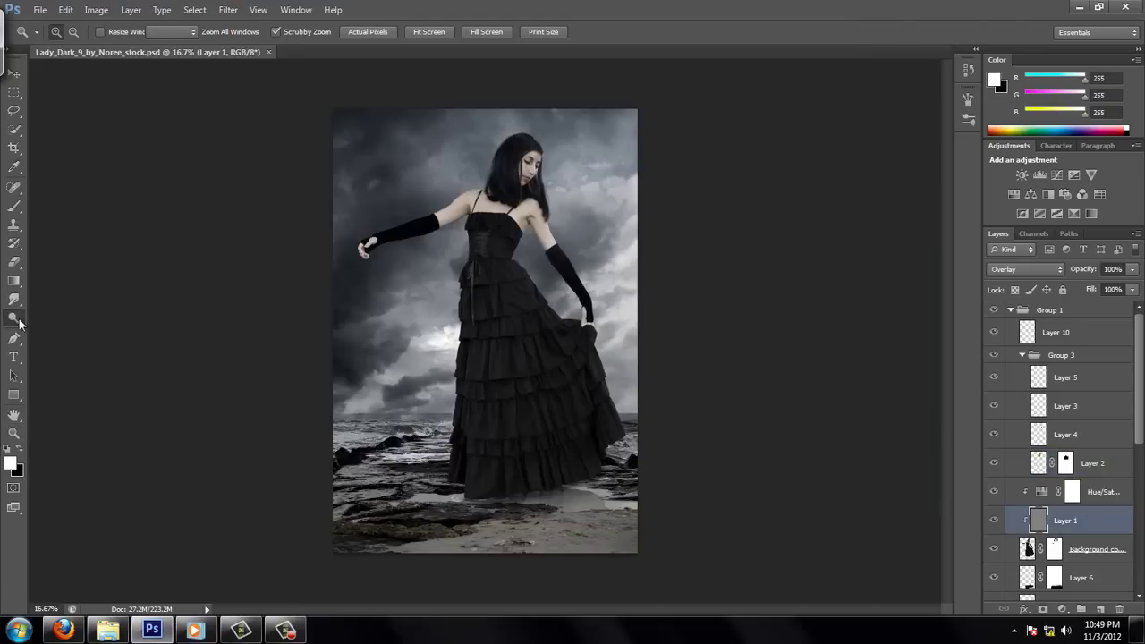
click(72, 32)
key(Return)
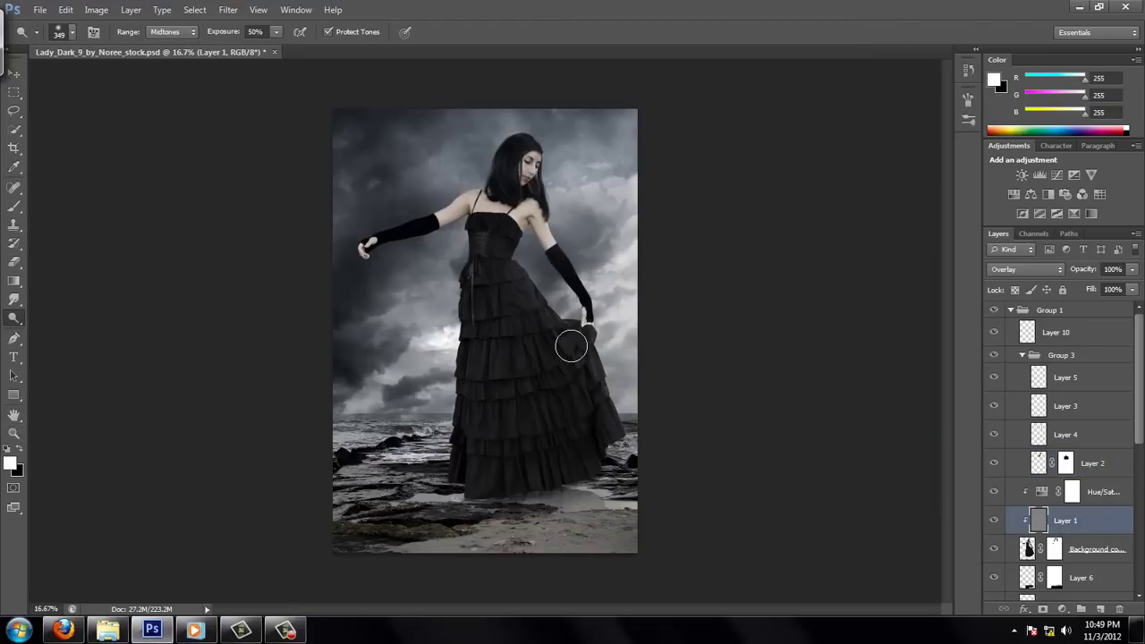
mouse_move(528, 248)
mouse_down()
mouse_move(539, 305)
mouse_move(573, 368)
mouse_up()
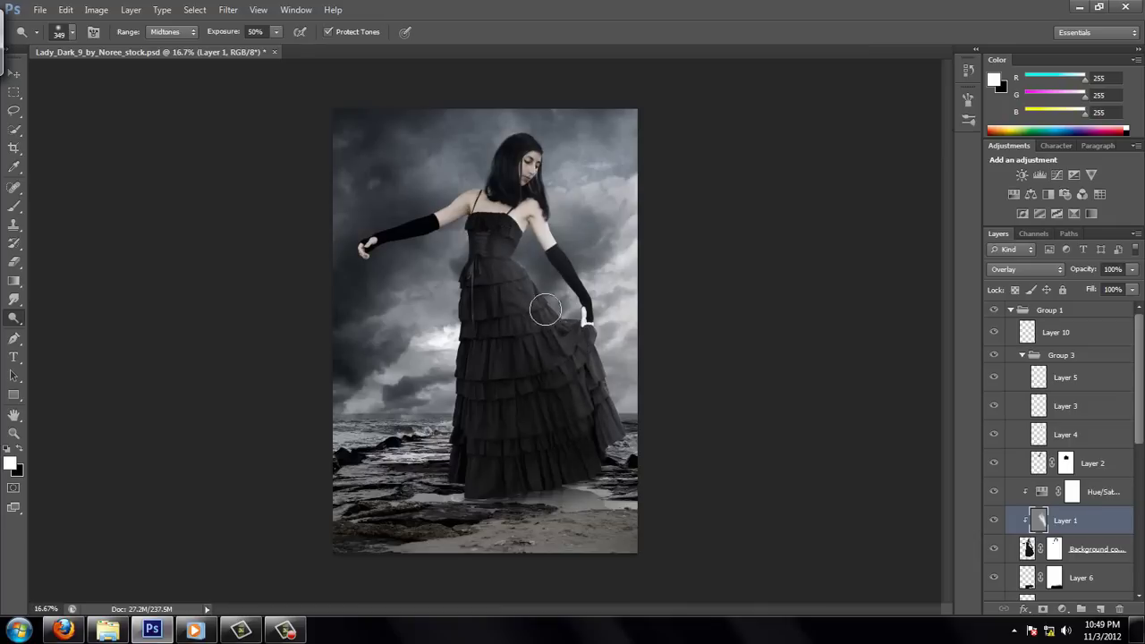
Set the brush to mid-gray 127, 168 px, 43% opacity and 53% flow.
key(b)
click(11, 463)
key(Return)
click(72, 31)
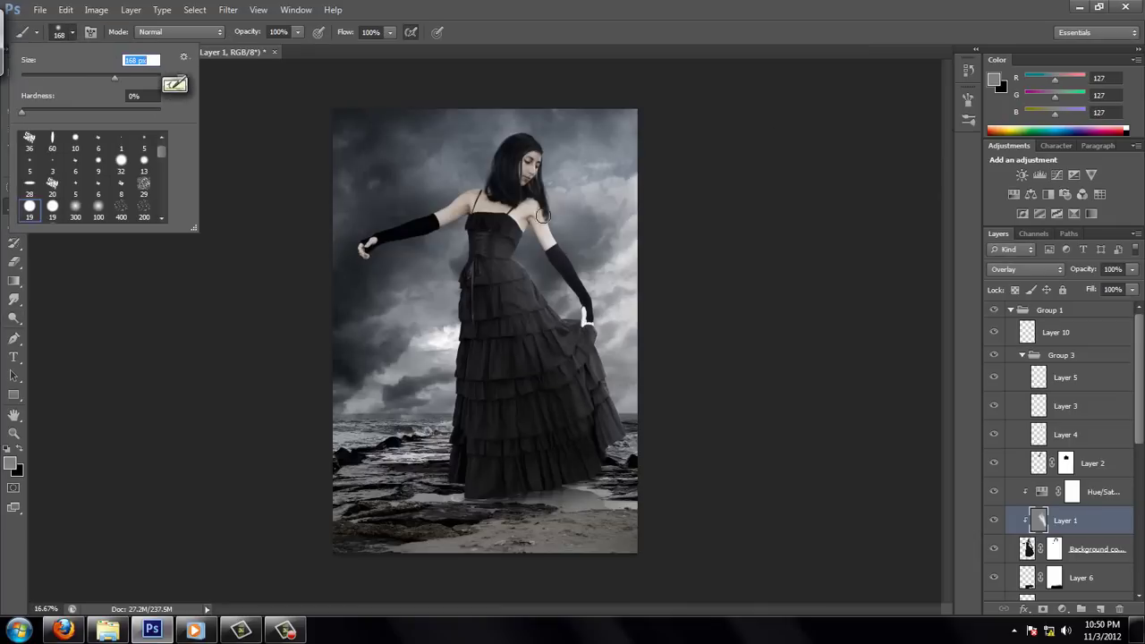
key(Return)
key(4)
key(3)
key(shift+5)
key(shift+3)
Set the Dodge brush size to 36 px.
key(o)
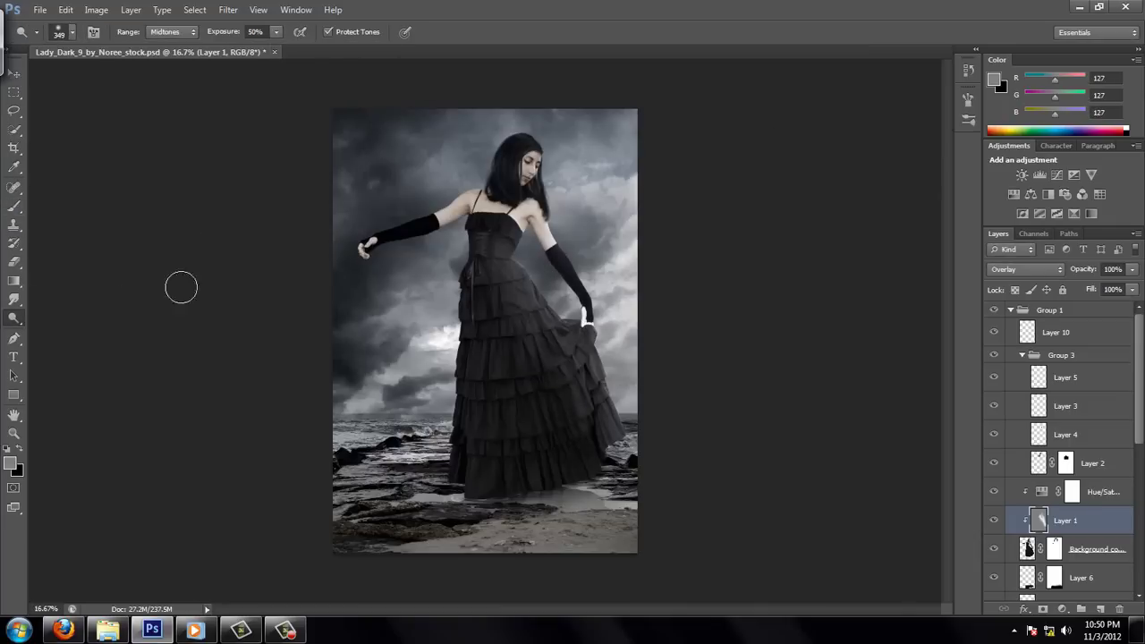
click(72, 31)
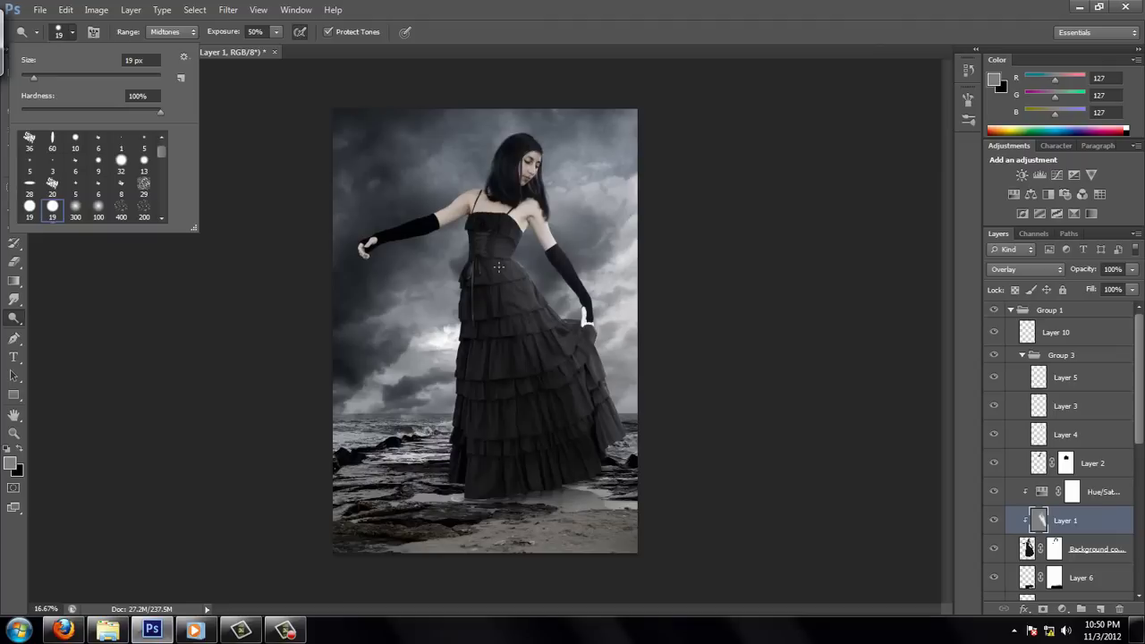
text(36)
key(Return)
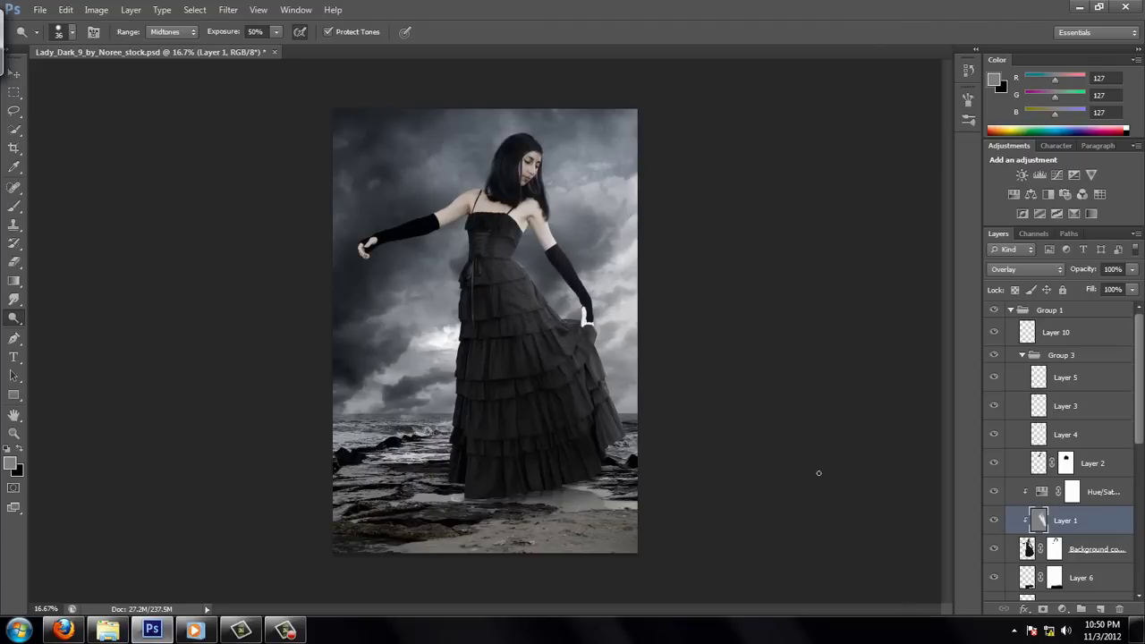
click(13, 298)
Touch up the hand on Background copy 2's mask with a small hard black brush.
key(z)
drag(586, 318, 576, 369)
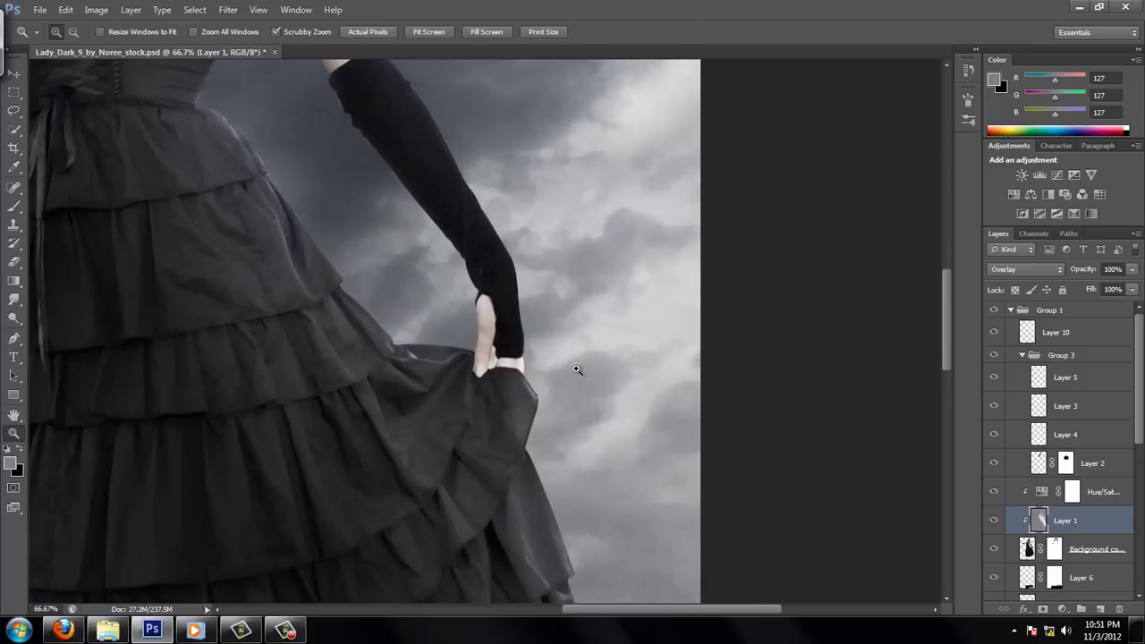
click(1053, 548)
key(b)
click(72, 31)
click(52, 211)
key(Return)
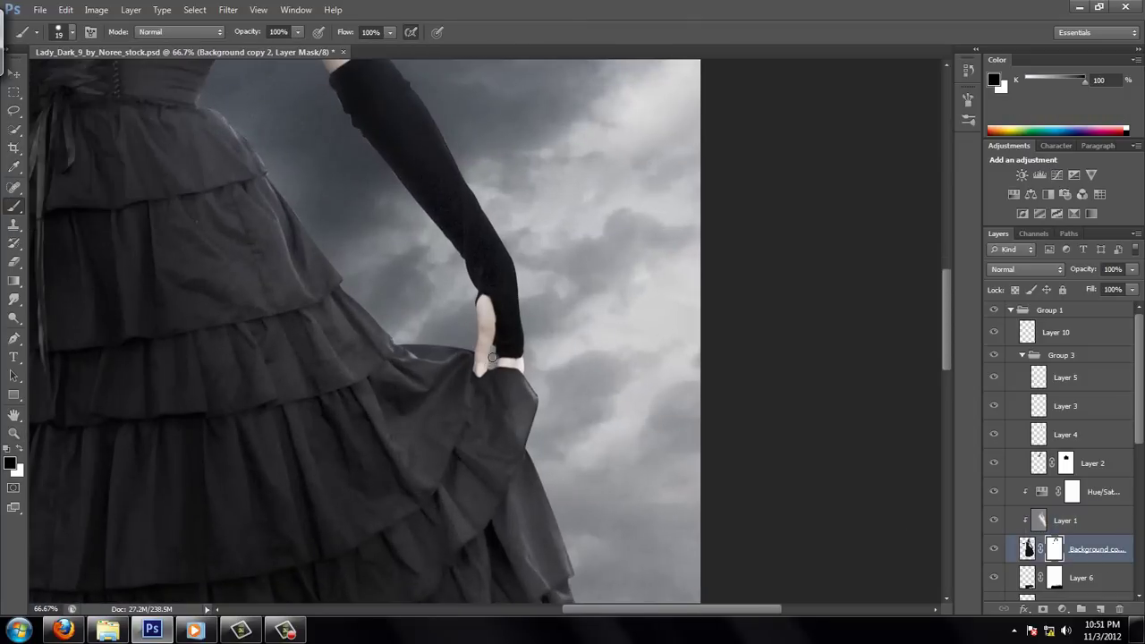
key(z)
key(ctrl+minus)
key(ctrl+minus)
key(ctrl+minus)
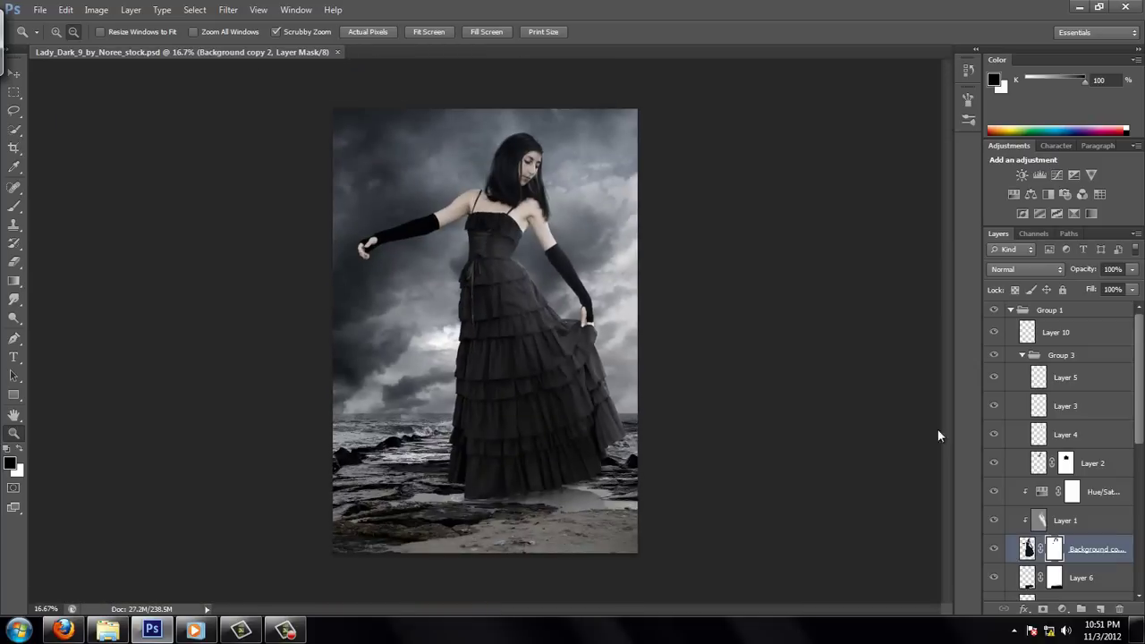
click(569, 170)
Zoom to 100% on the face and set an 8 px Dodge brush on Layer 1.
key(o)
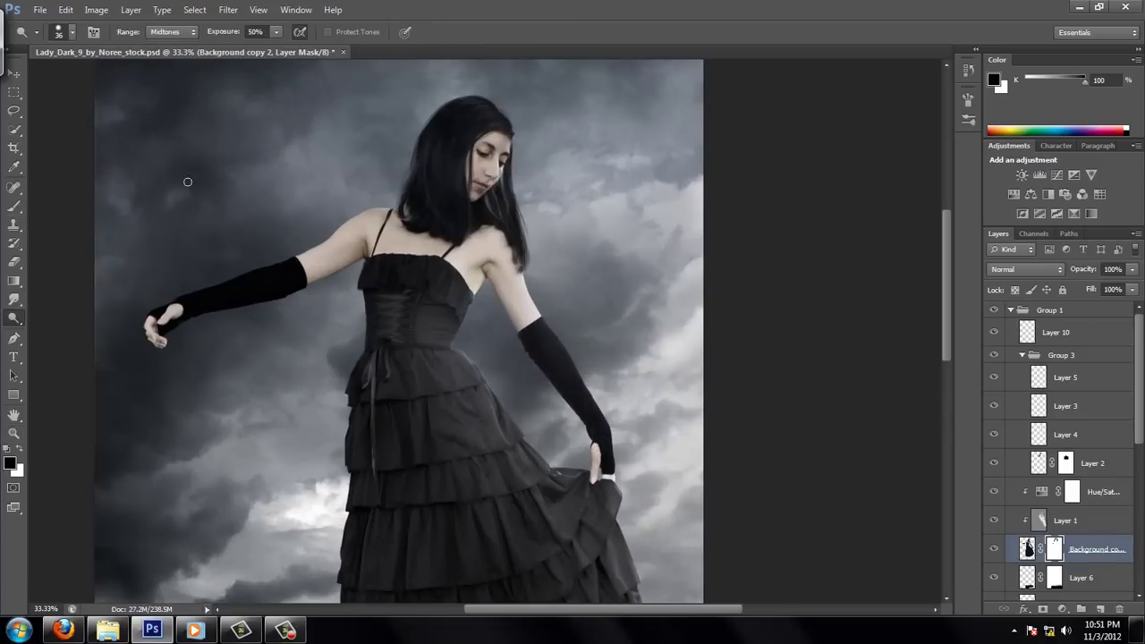
double_click(14, 433)
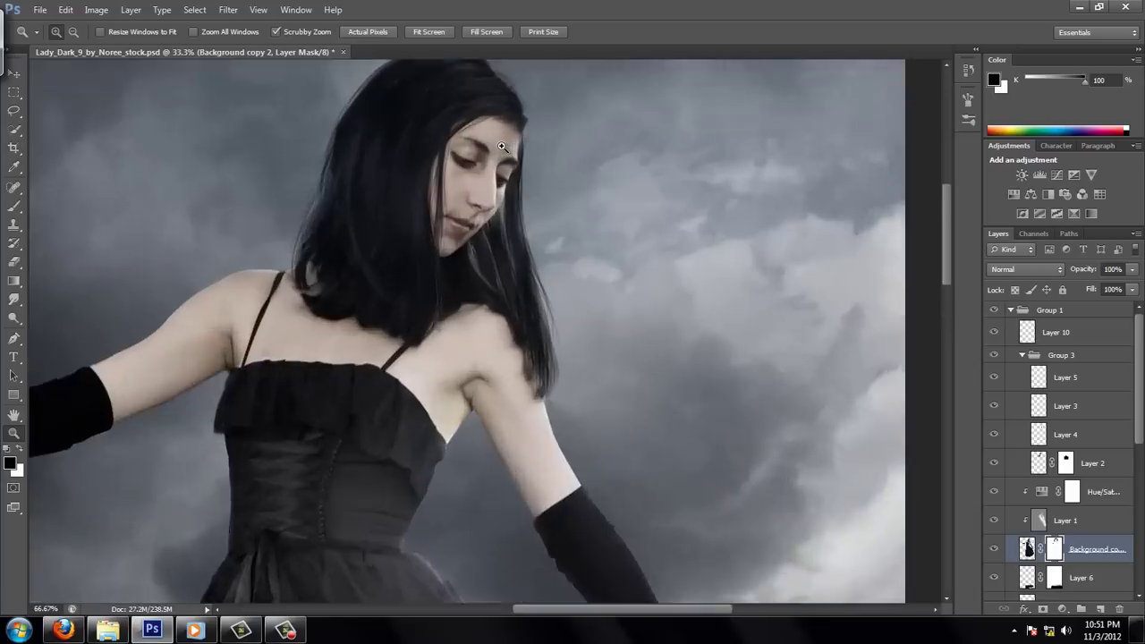
click(14, 319)
click(58, 31)
drag(39, 75, 31, 75)
key(Return)
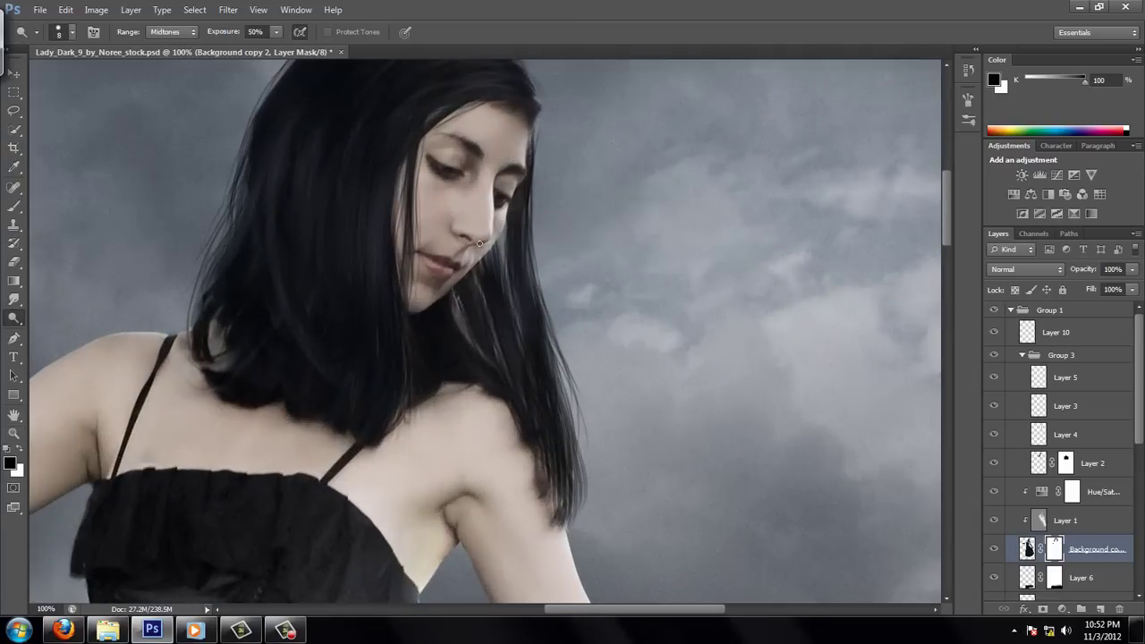
click(1043, 526)
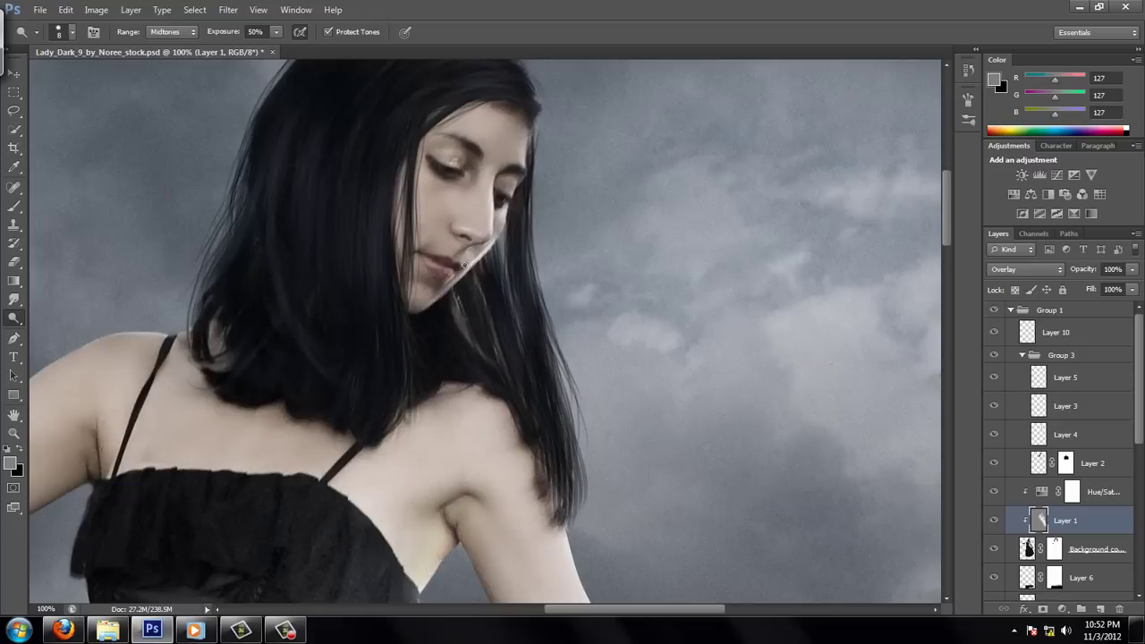
Dodge the face highlights on Layer 1 and save the document.
key(r)
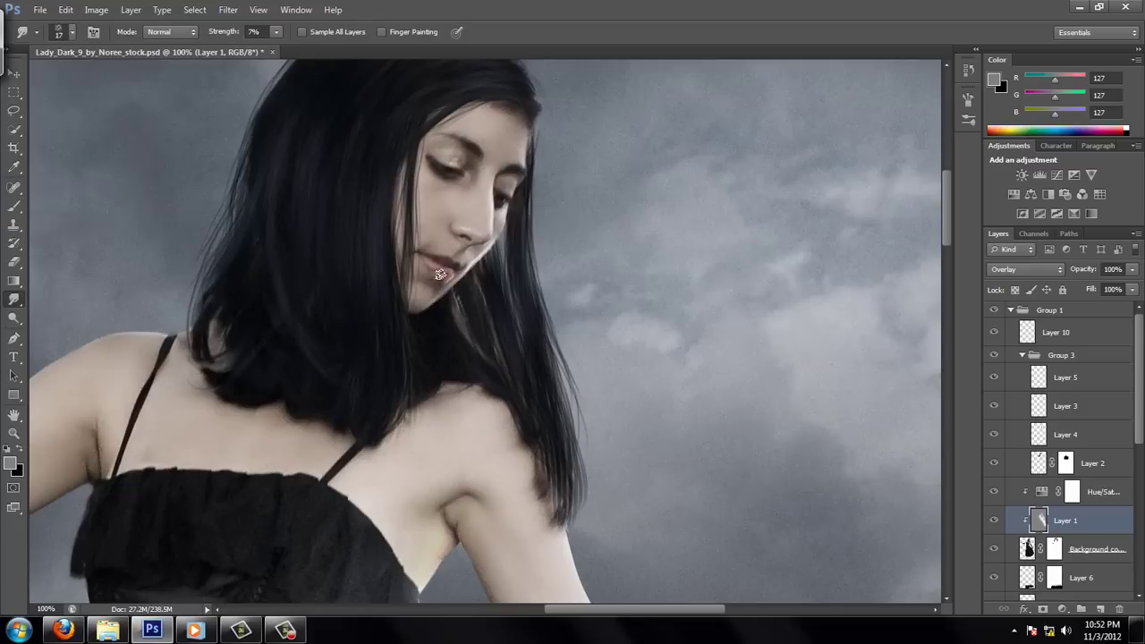
key(b)
key(o)
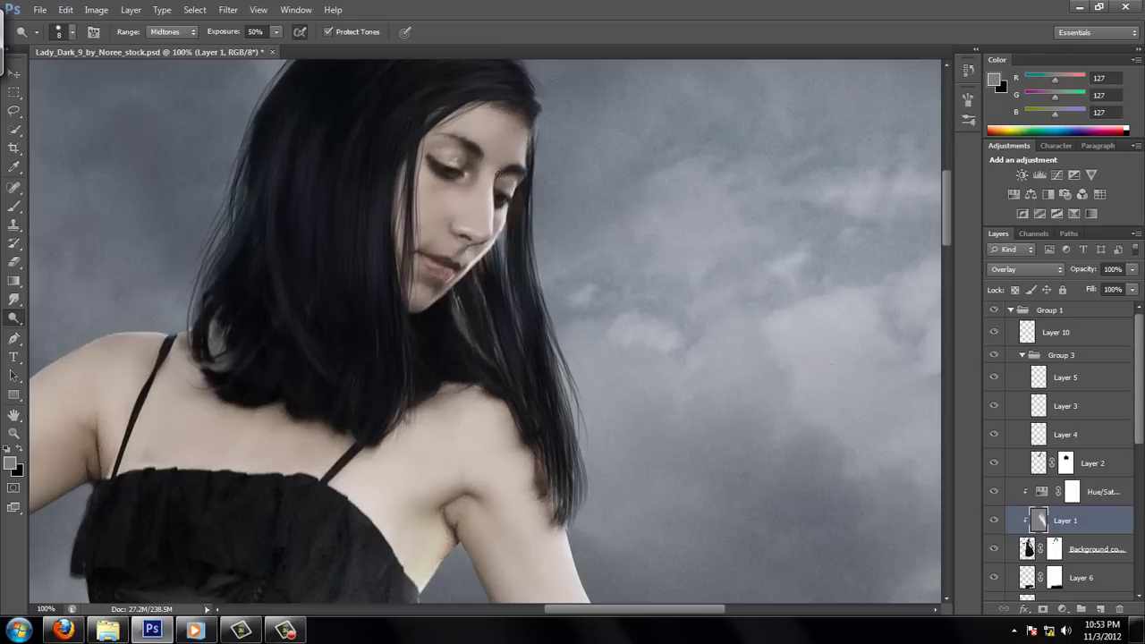
key(ctrl+s)
Burn the face shadows with a 23 px Burn brush at 10% exposure.
right_click(13, 317)
click(63, 308)
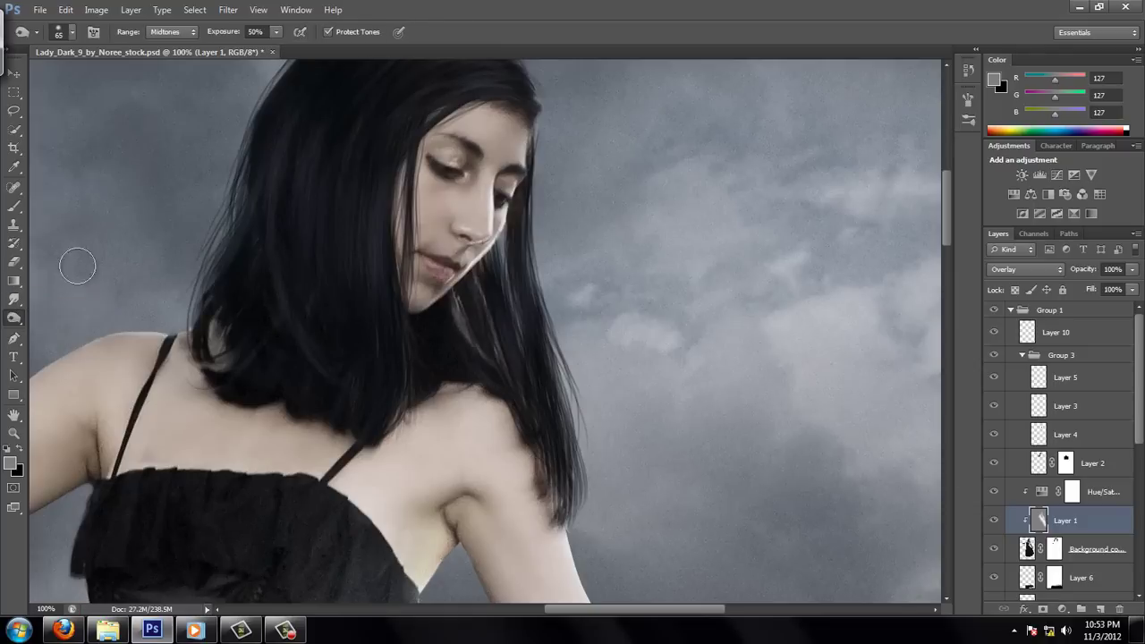
click(71, 32)
text(23)
key(Return)
key(1)
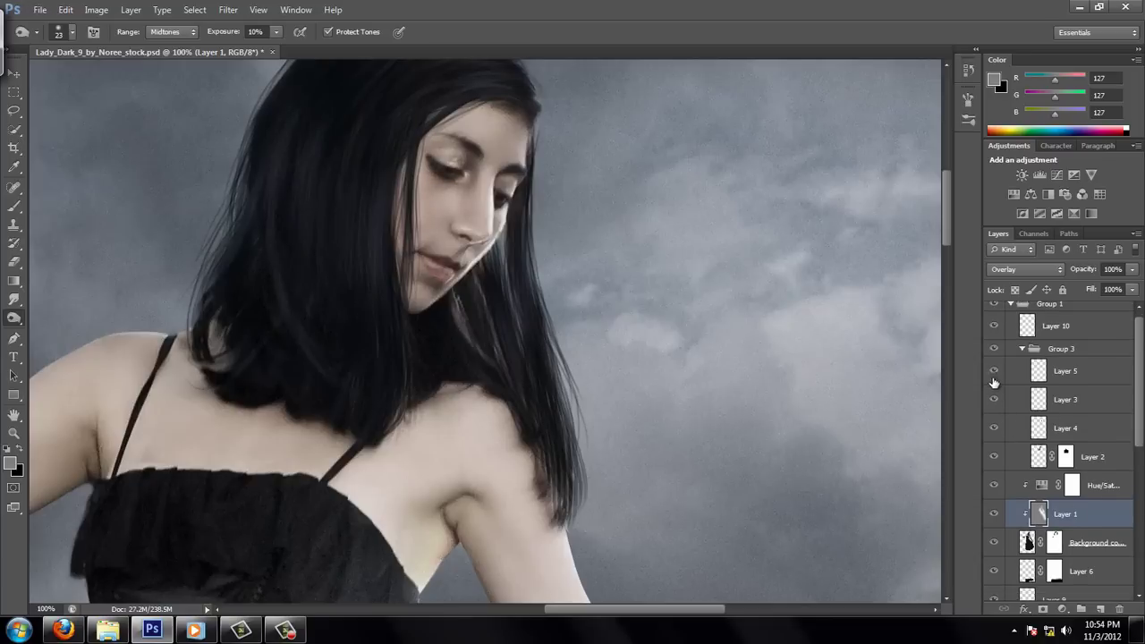
Toggle Layer 4's visibility to compare the result.
scroll(996, 447, down, 3)
scroll(996, 402, up, 3)
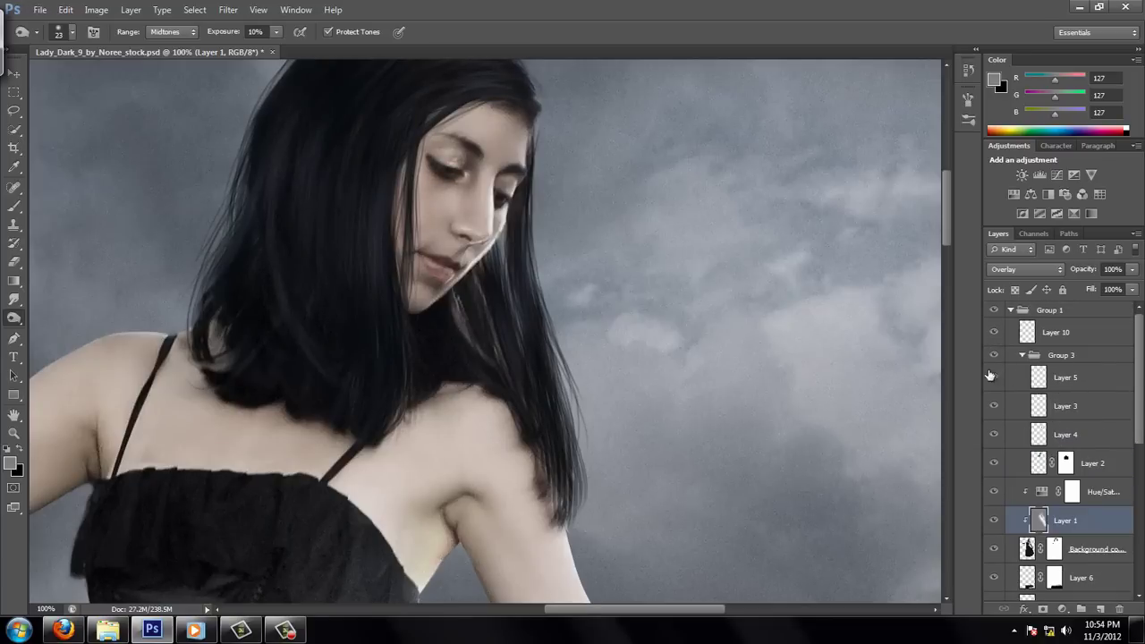
click(994, 435)
click(993, 435)
Add clipped Layer 11 inside Group 3 above Layer 5 and pick a light skin tone.
key(ctrl+shift+alt+n)
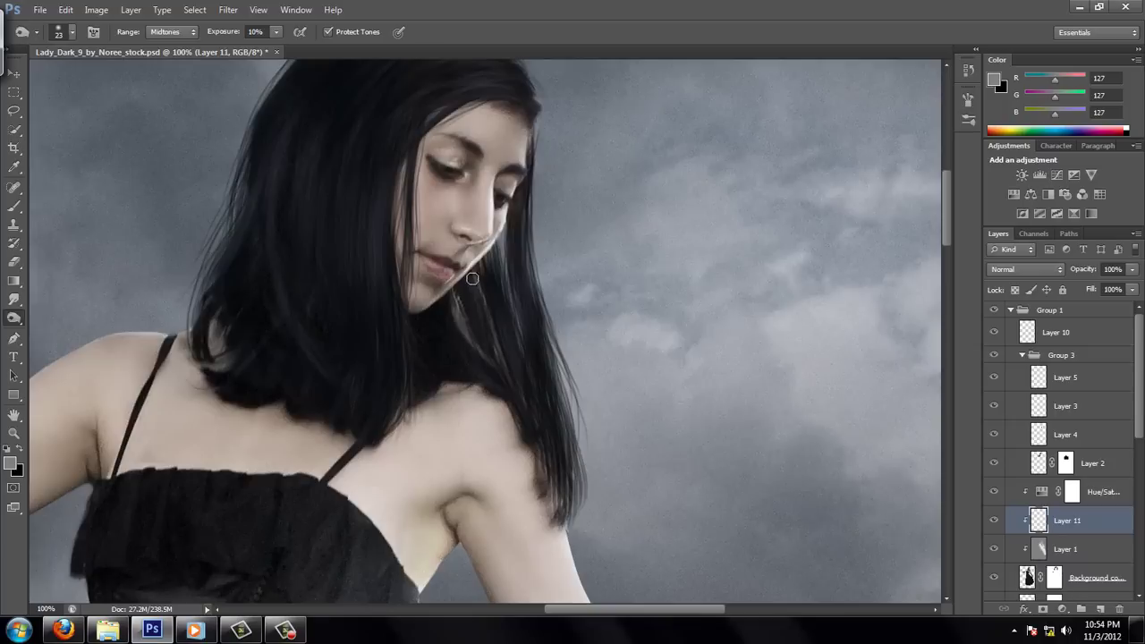
drag(1064, 520, 1064, 366)
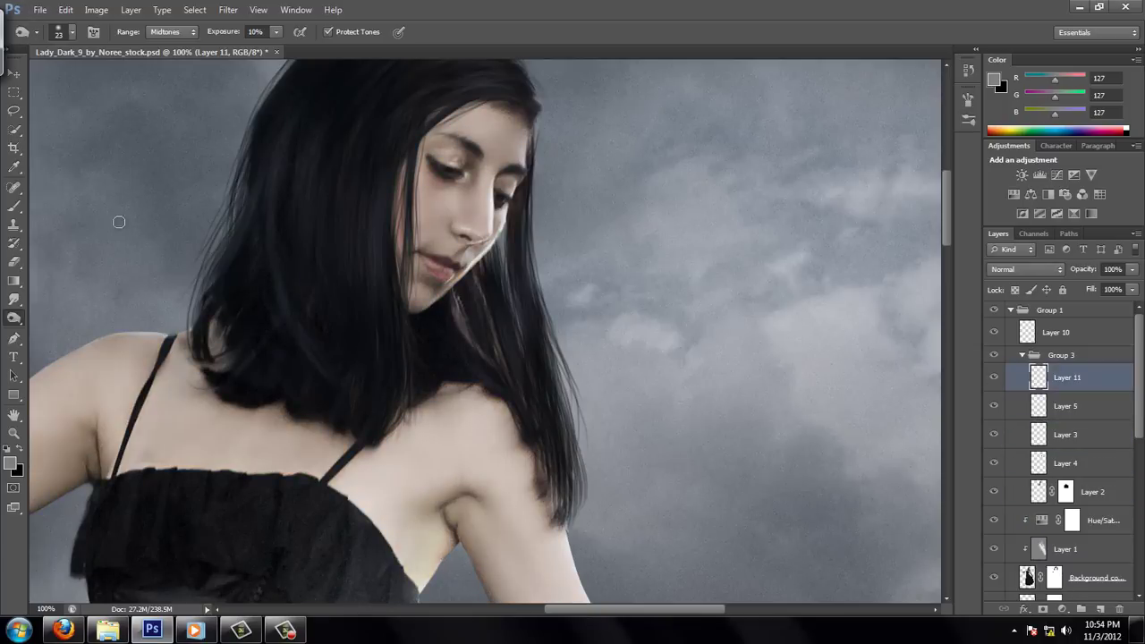
key(b)
right_click(47, 217)
click(11, 462)
click(723, 95)
click(58, 31)
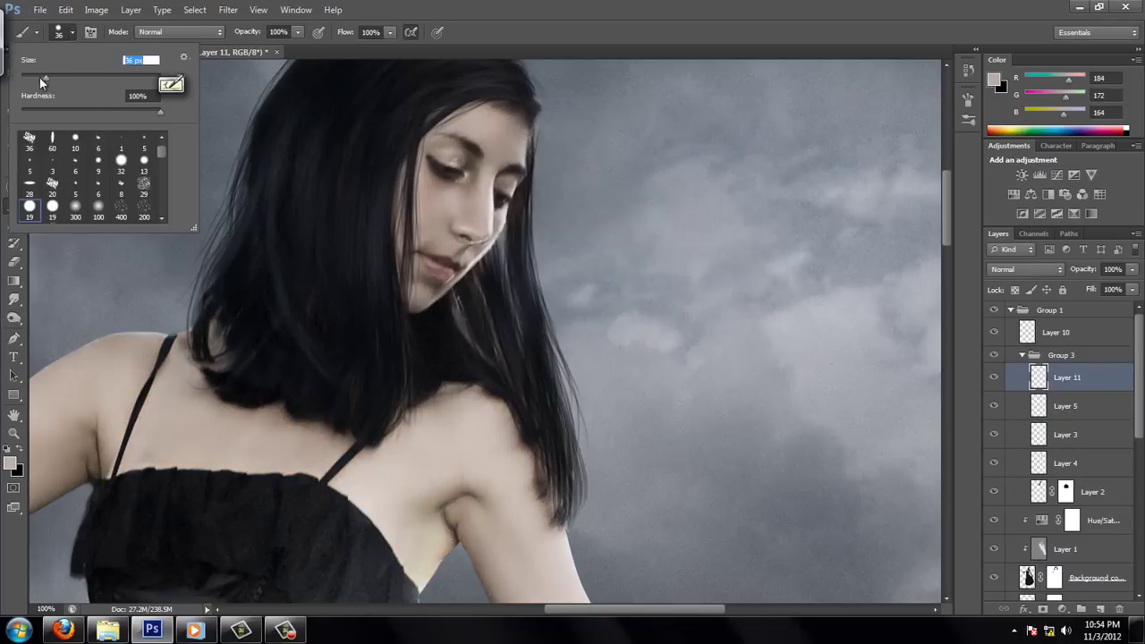
Set the brush to 27 px with low opacity and flow for soft painting.
key(Return)
key(2)
key(6)
key(shift+4)
key(shift+2)
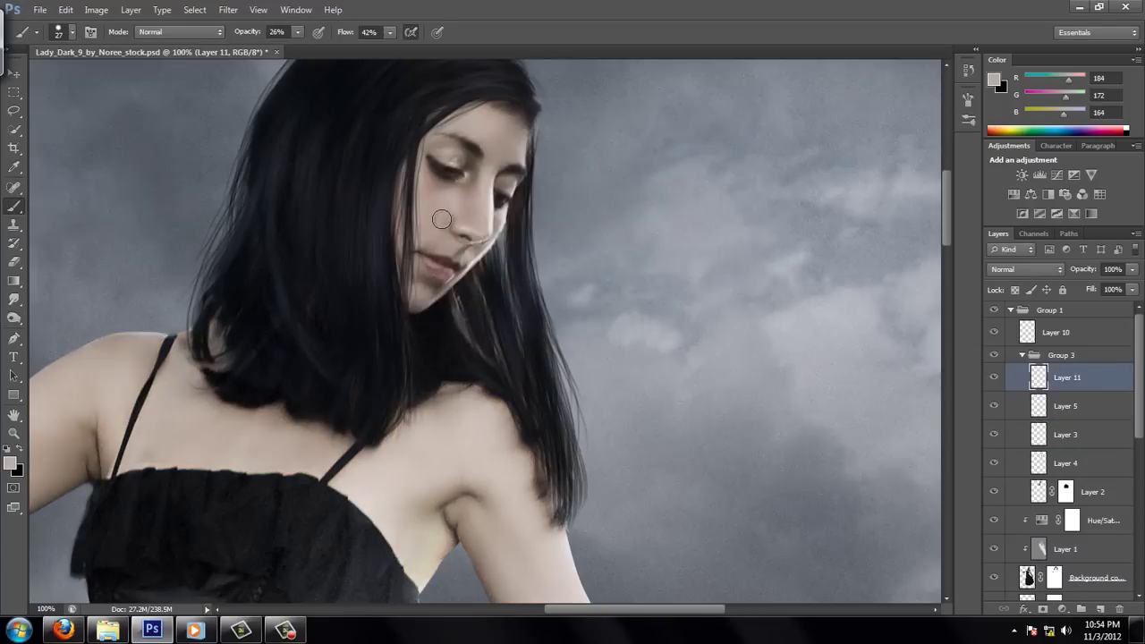
With a 14 px brush, paint sampled skin tones under the left eye and chin.
click(58, 31)
drag(35, 81, 31, 81)
key(Return)
alt+click(436, 140)
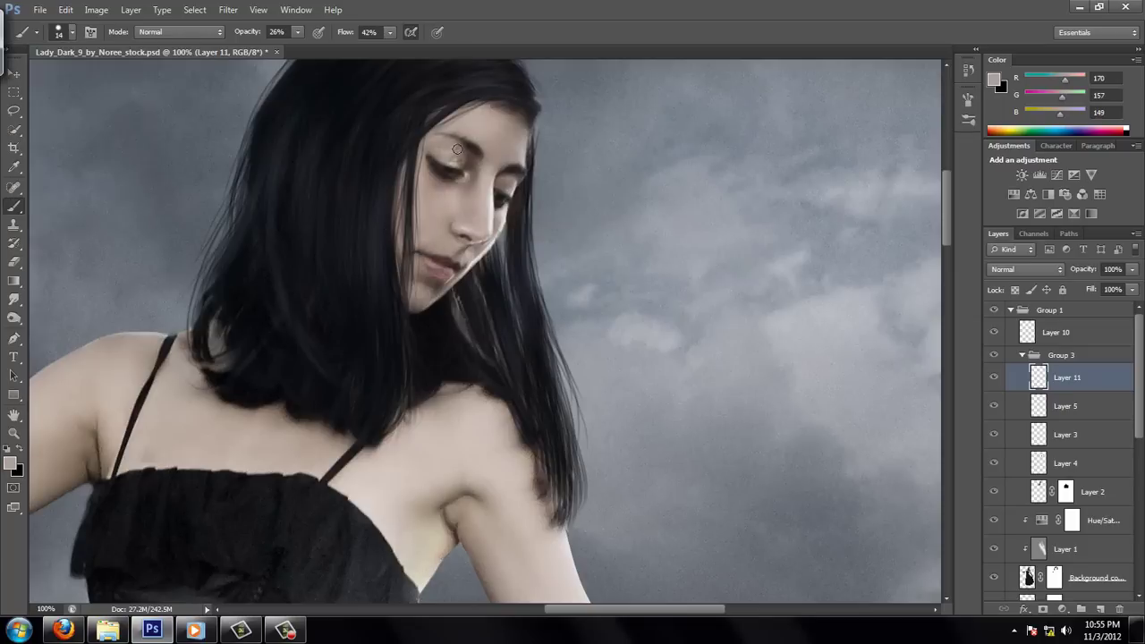
mouse_move(457, 148)
mouse_down()
mouse_move(470, 165)
mouse_move(449, 183)
mouse_up()
alt+click(469, 181)
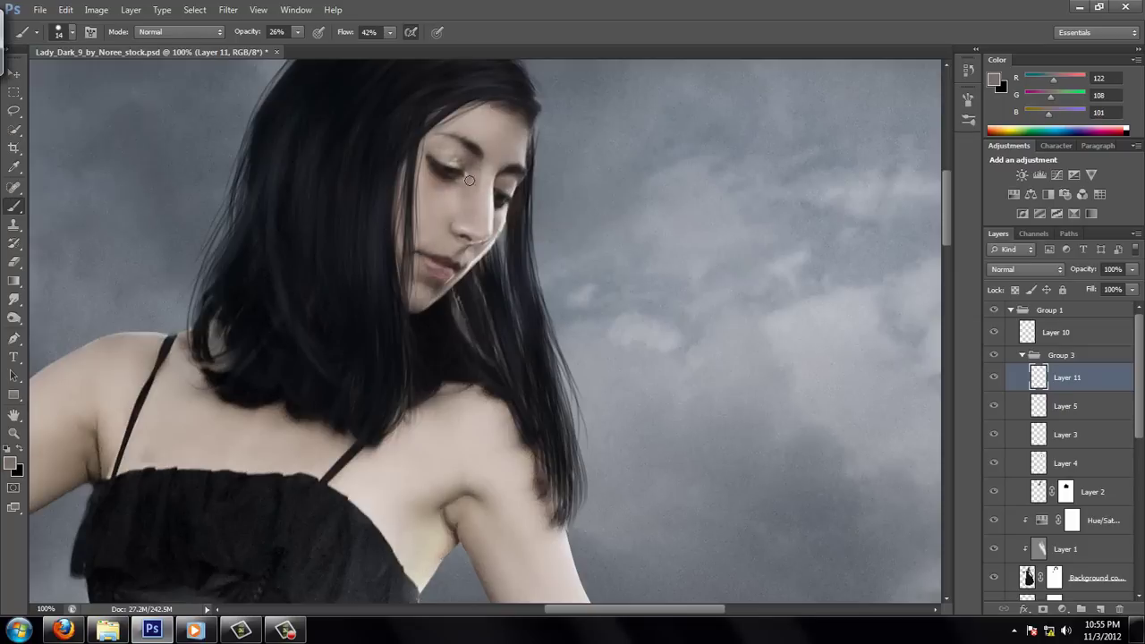
alt+click(500, 215)
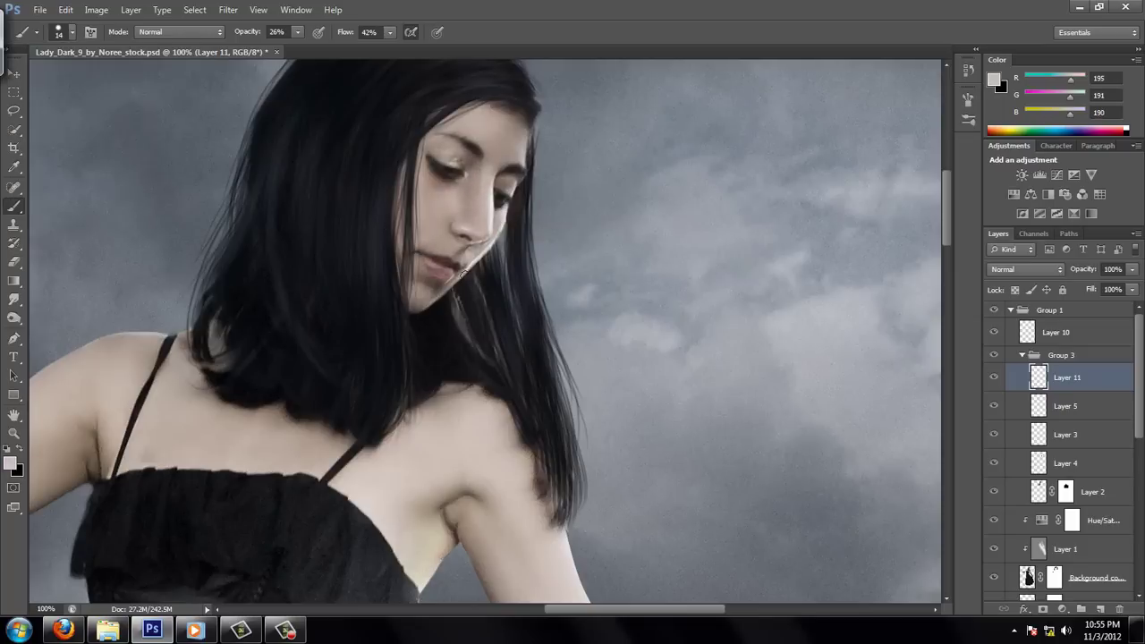
mouse_move(461, 272)
mouse_down()
mouse_move(420, 300)
mouse_move(445, 284)
mouse_up()
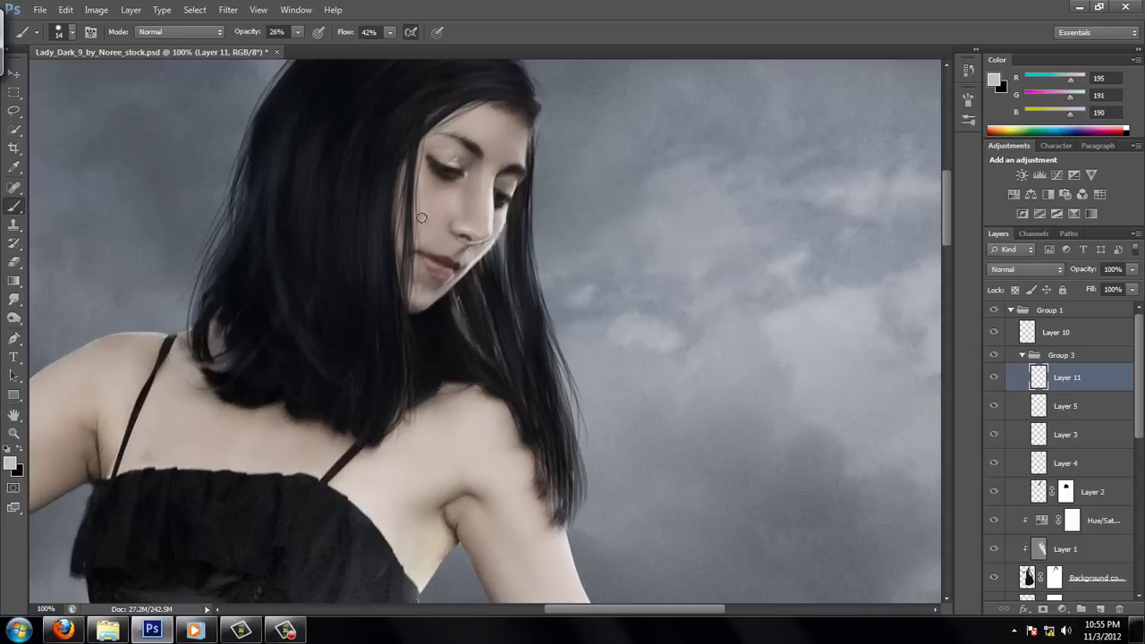
Sample forehead skin tones while resizing the brush from 34 to 17 to 10 px.
alt+click(443, 188)
click(71, 32)
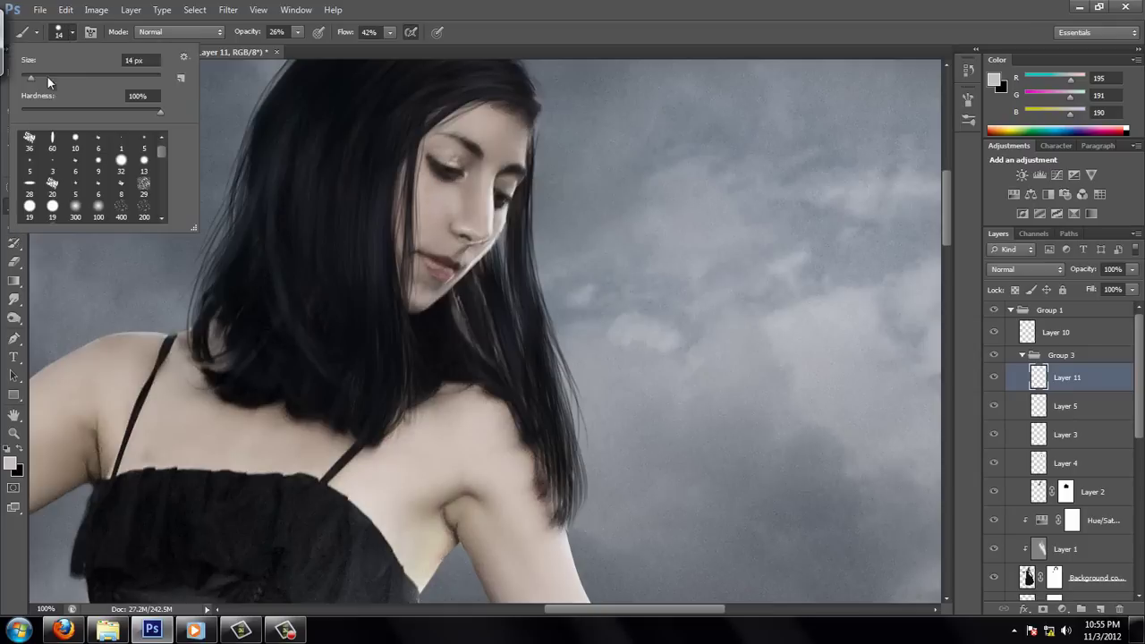
drag(36, 60, 50, 61)
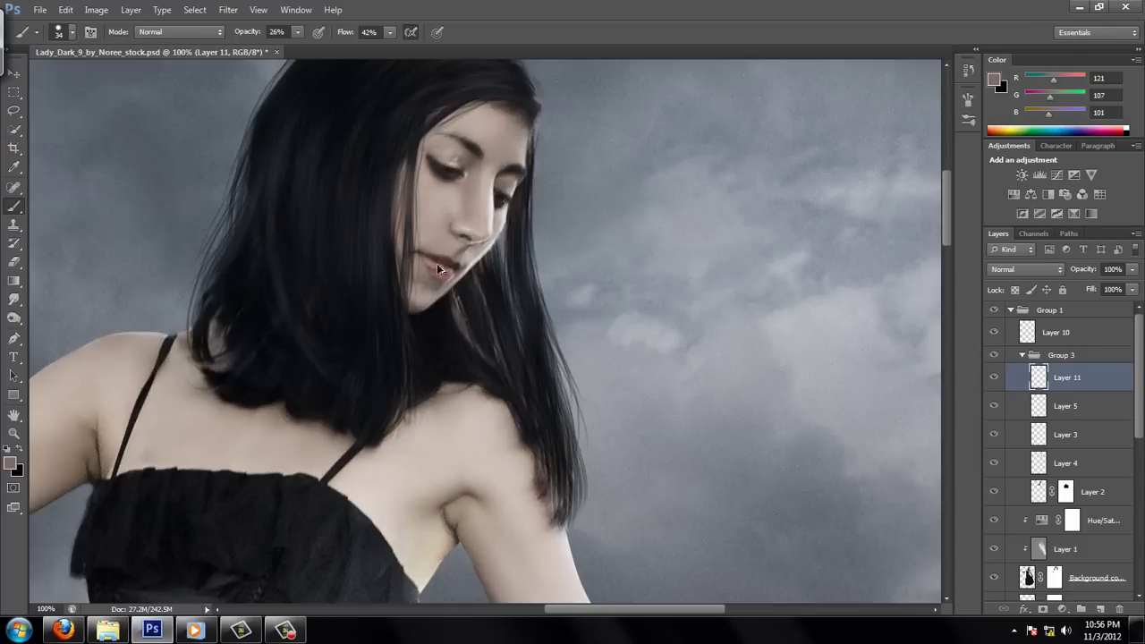
alt+click(500, 147)
click(71, 32)
drag(50, 60, 32, 61)
click(72, 32)
With an 8 px brush, sample tones around the forehead, eyelid, eye corner and temple.
alt+click(459, 139)
click(72, 33)
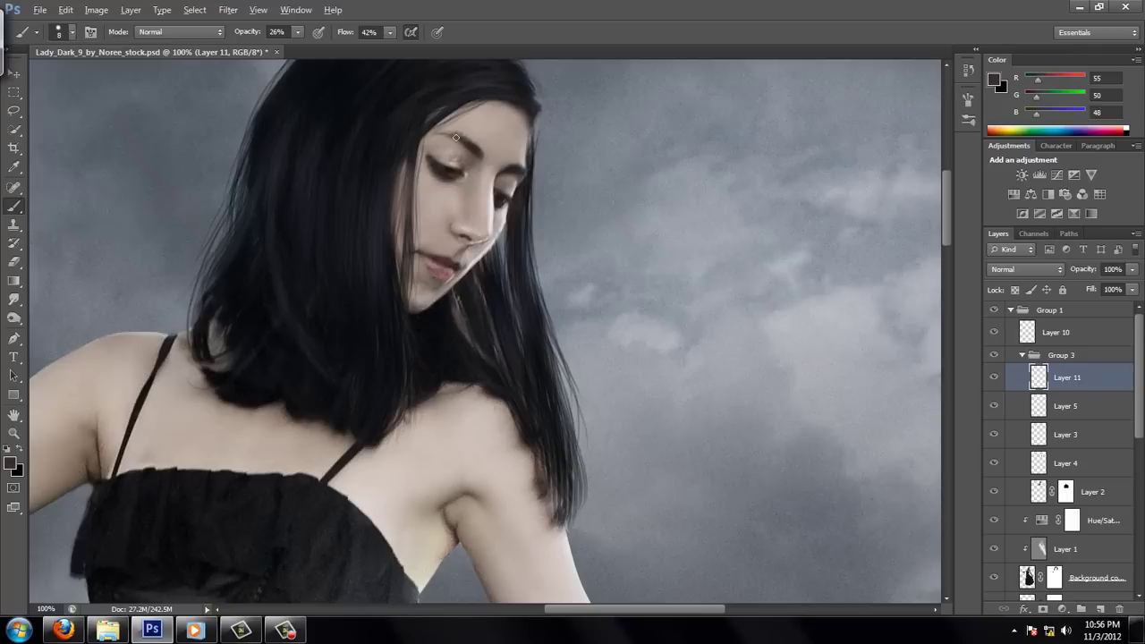
alt+click(443, 134)
alt+click(460, 155)
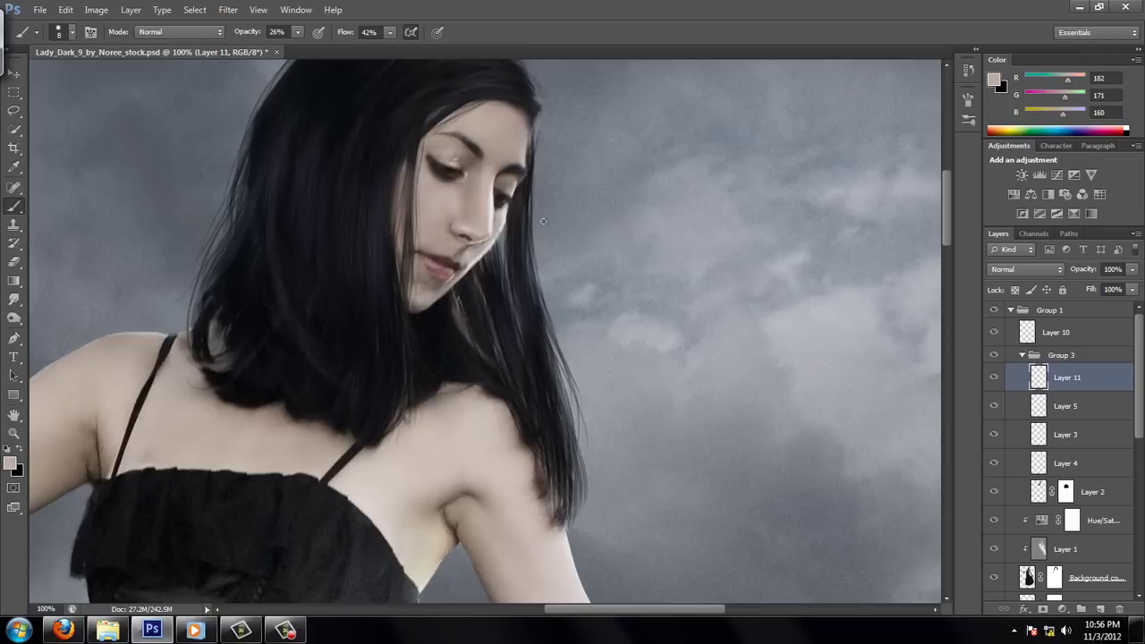
alt+click(503, 176)
alt+click(523, 159)
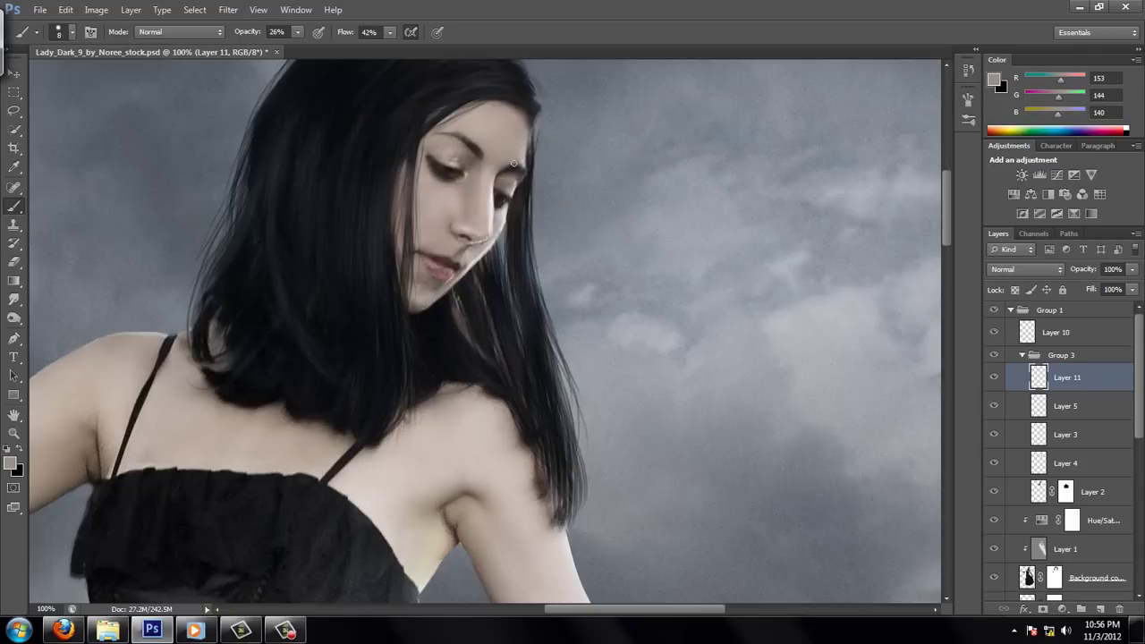
alt+click(514, 164)
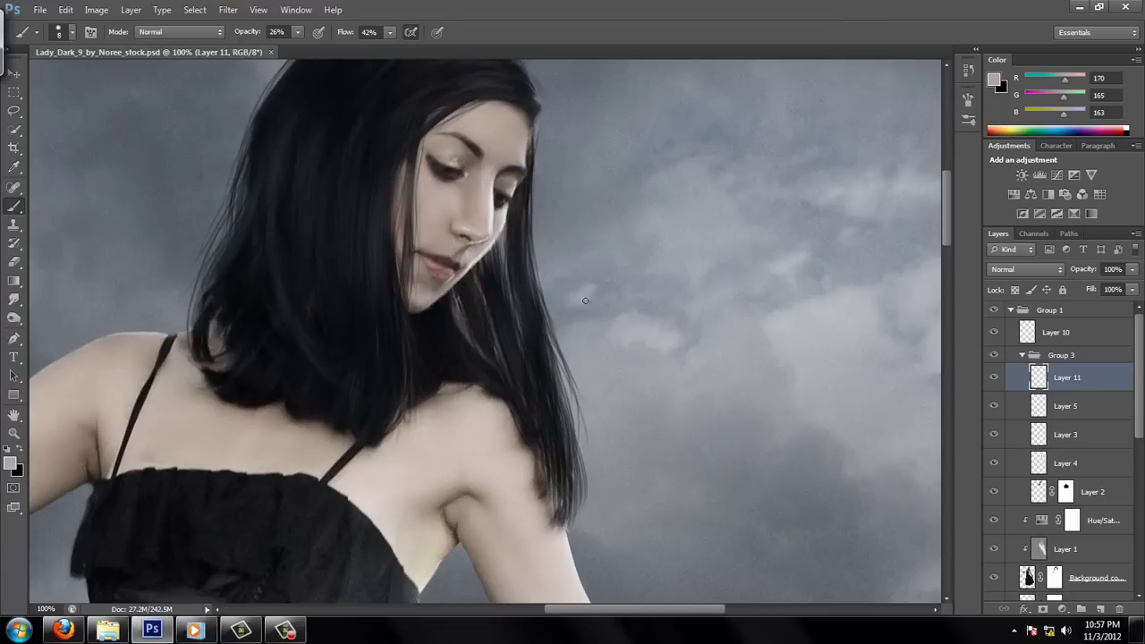
Paint near the eye with a 12 px brush, then move Layer 11 below Layer 2.
right_click(33, 73)
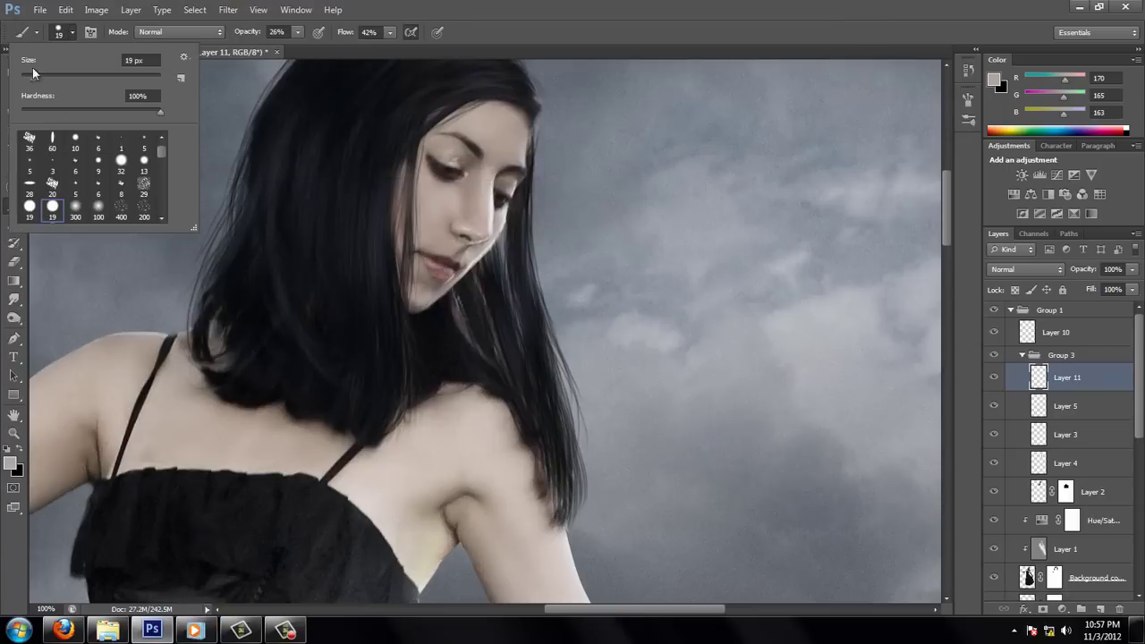
text(12)
key(Return)
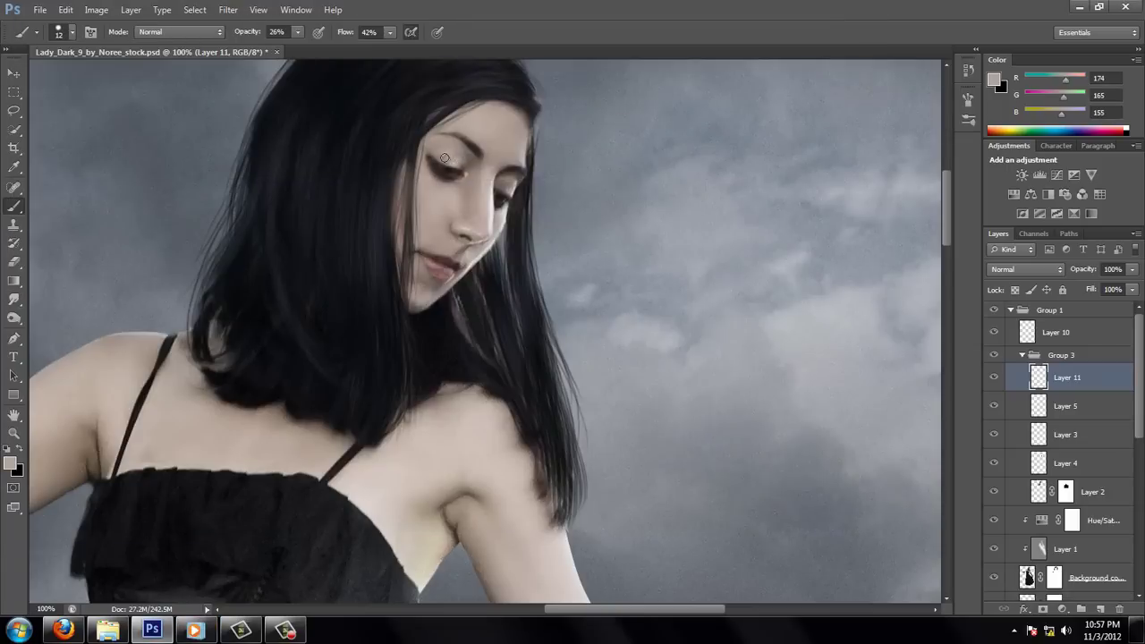
alt+click(465, 156)
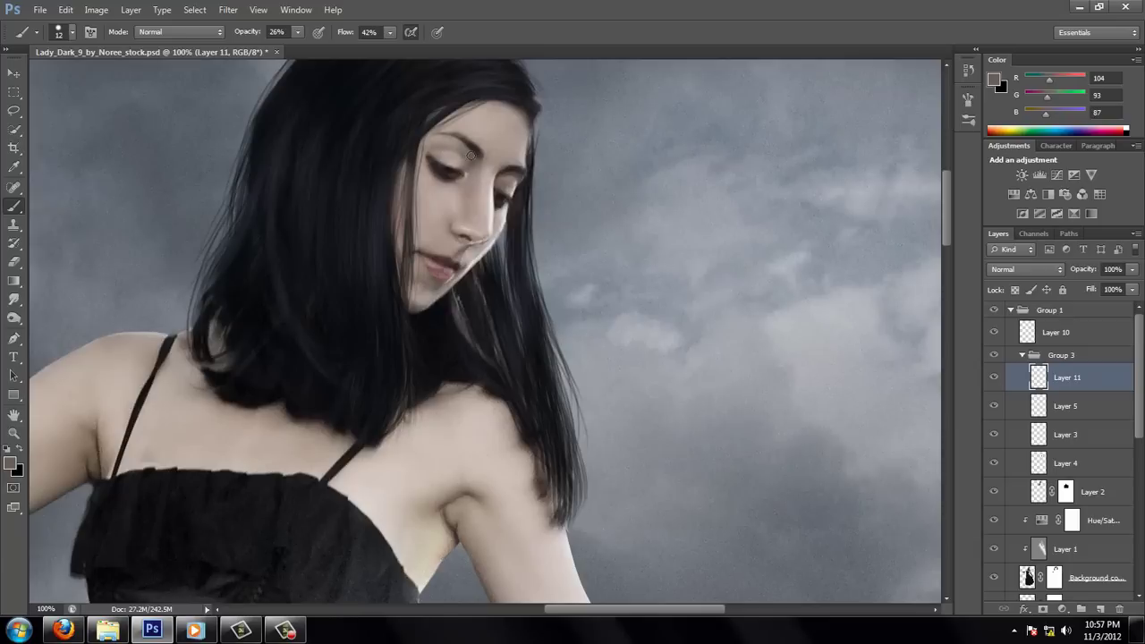
key(r)
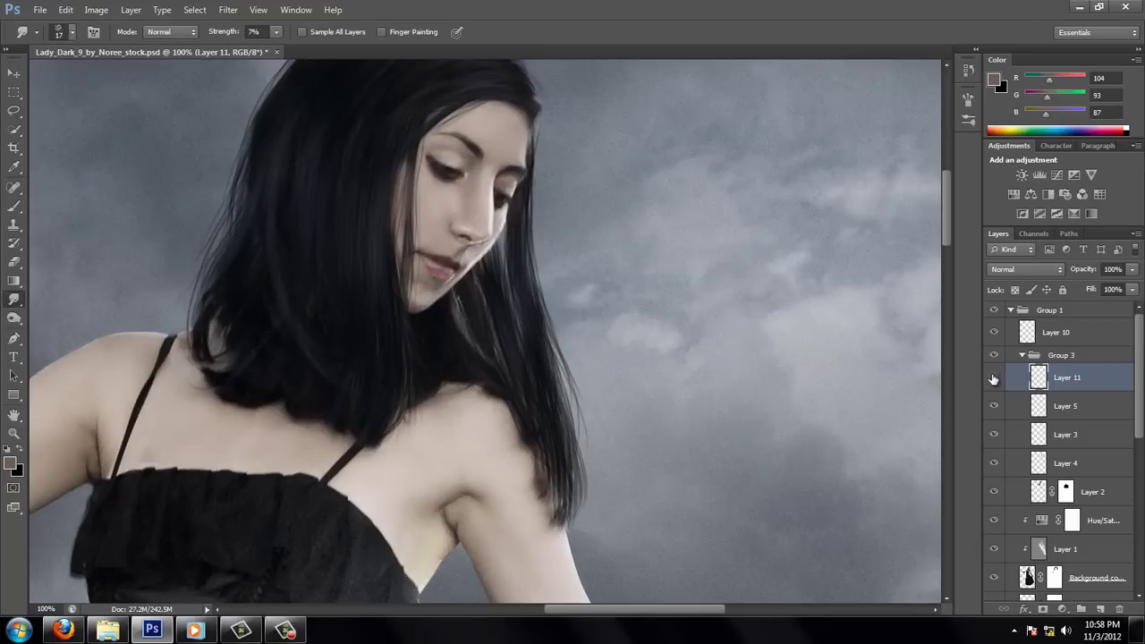
drag(1092, 390, 1097, 490)
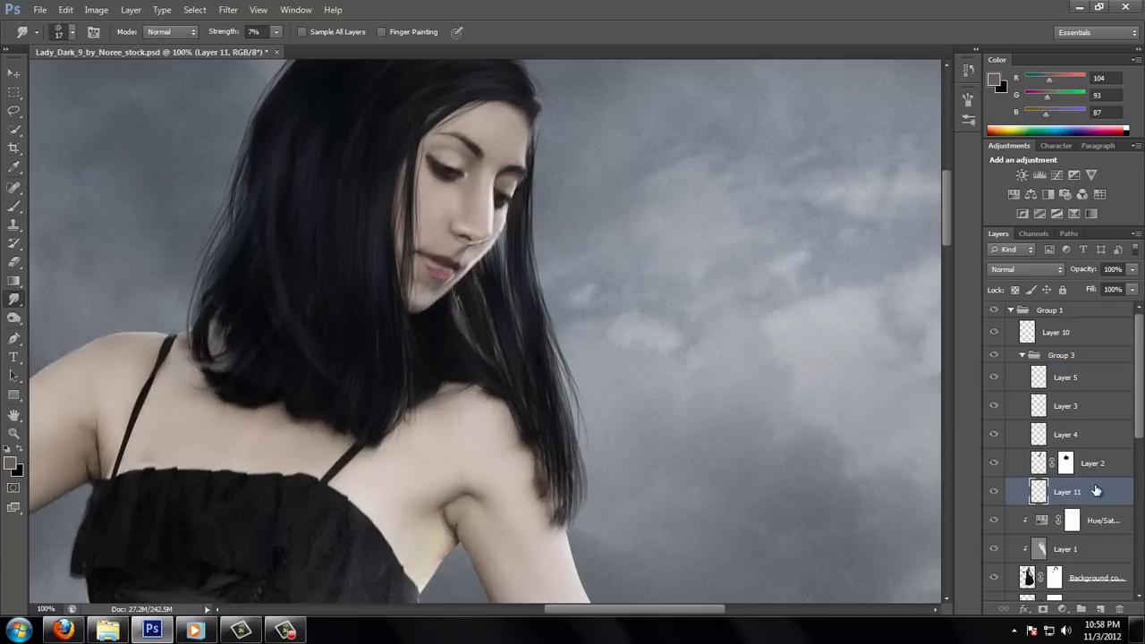
Group Layer 11, add a new layer above it, and pick a dark red colour.
key(ctrl+g)
key(ctrl+shift+alt+n)
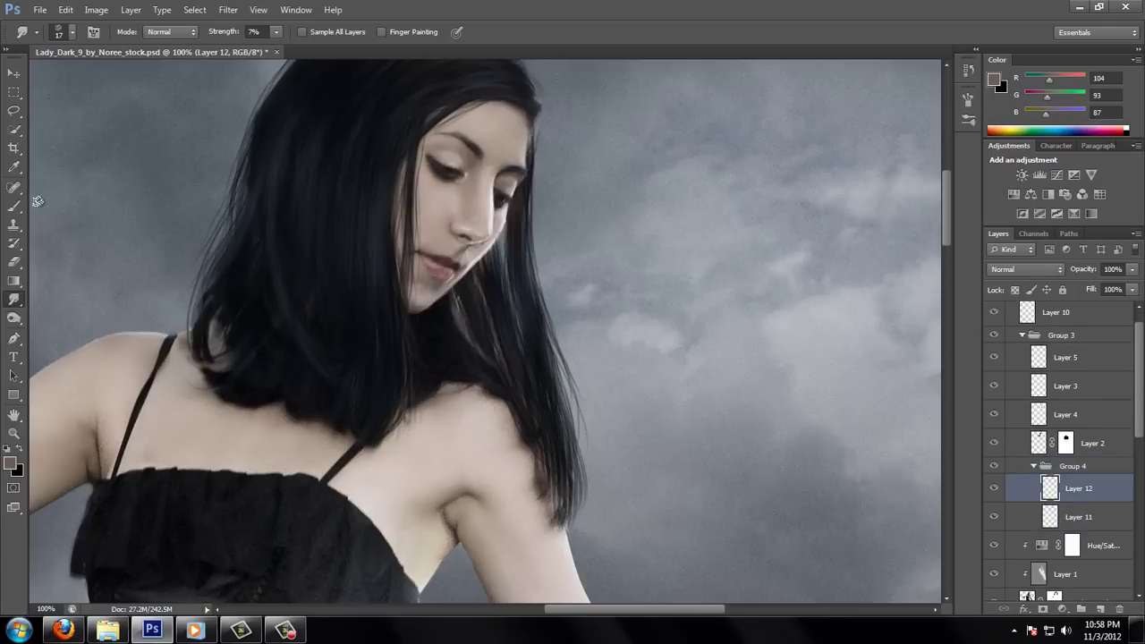
click(1022, 334)
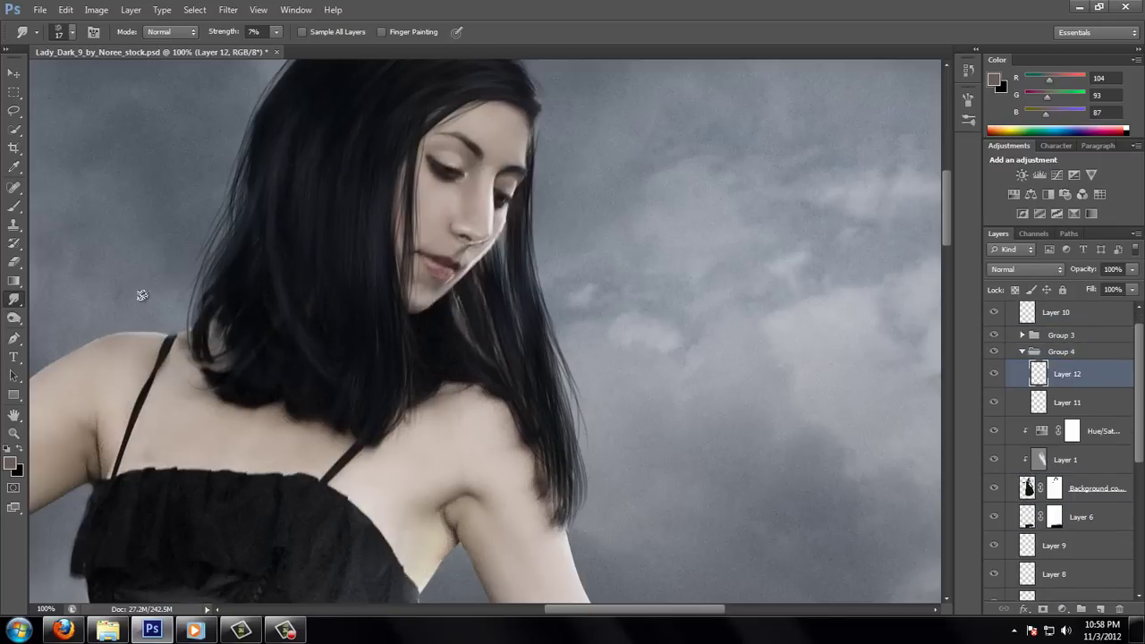
key(i)
click(11, 463)
drag(729, 171, 729, 139)
click(624, 245)
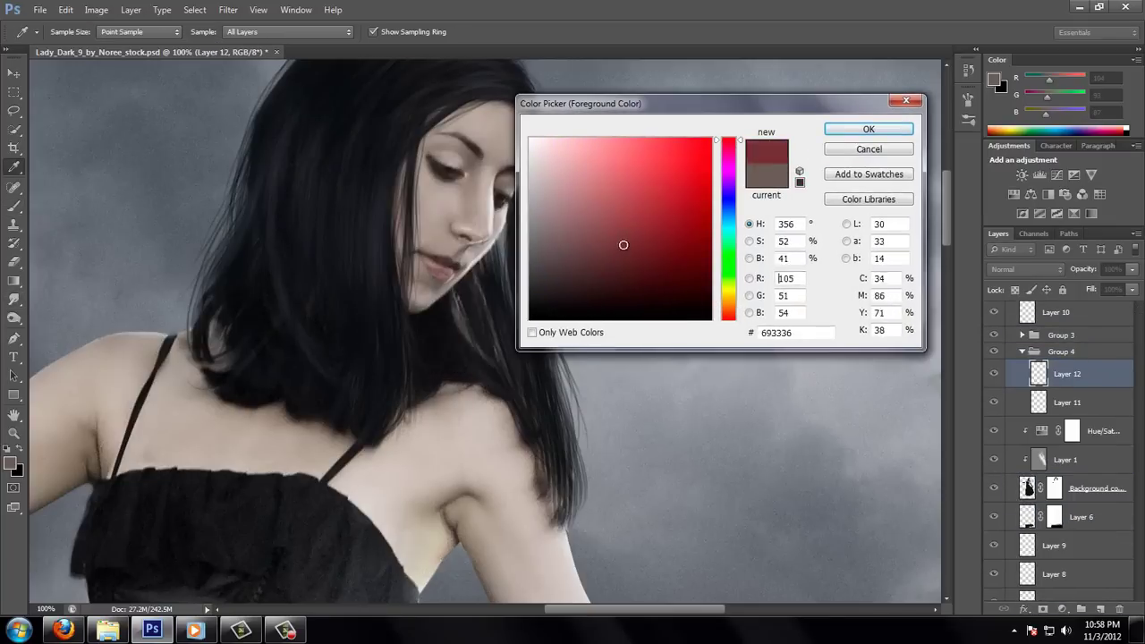
click(845, 129)
Paint lip pink onto the lower lip with a 5 px brush.
key(b)
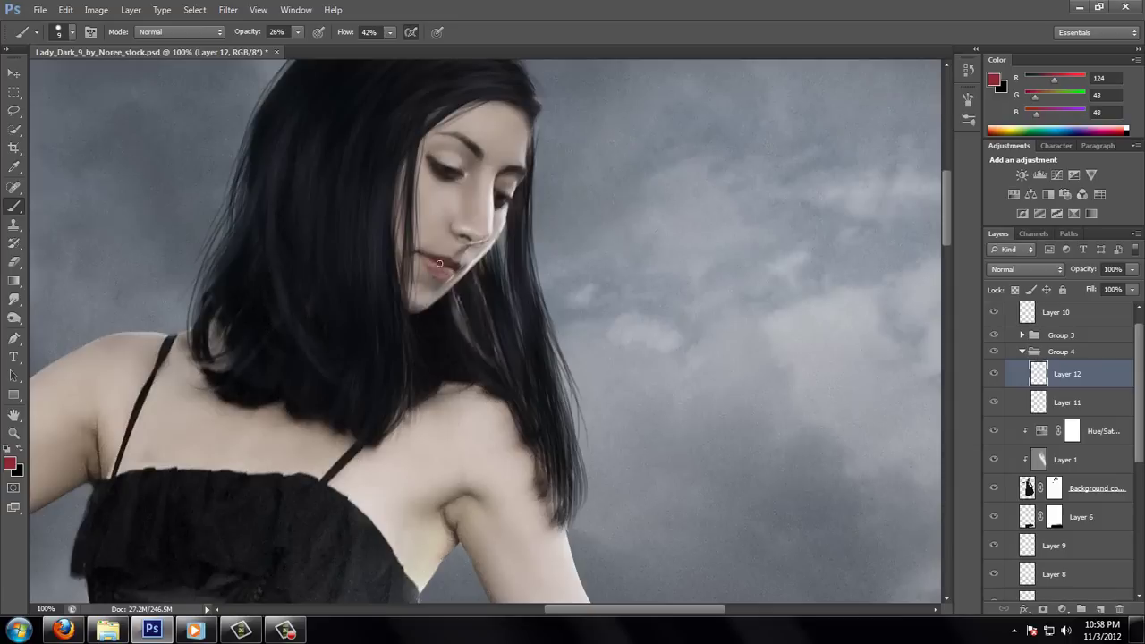
alt+click(436, 262)
click(10, 462)
click(882, 128)
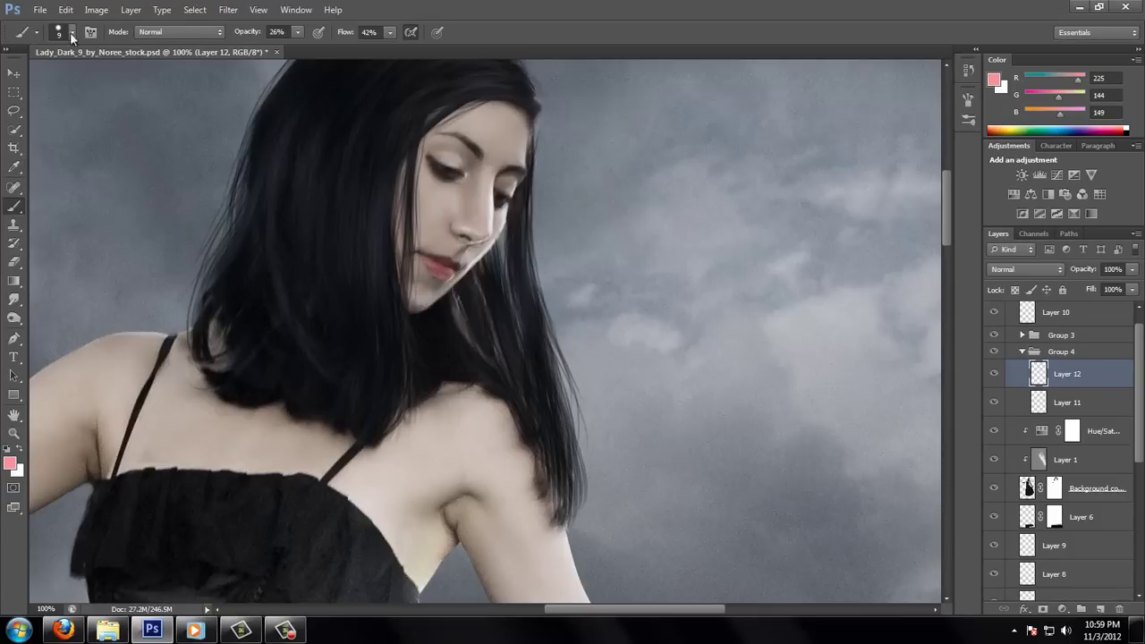
key(bracketleft)
key(bracketleft)
key(bracketleft)
mouse_move(450, 266)
mouse_down()
mouse_move(436, 266)
mouse_move(447, 271)
mouse_up()
Sample dark red and pale pink lip colours, then add new Layer 13 on top.
click(10, 462)
click(432, 266)
key(Return)
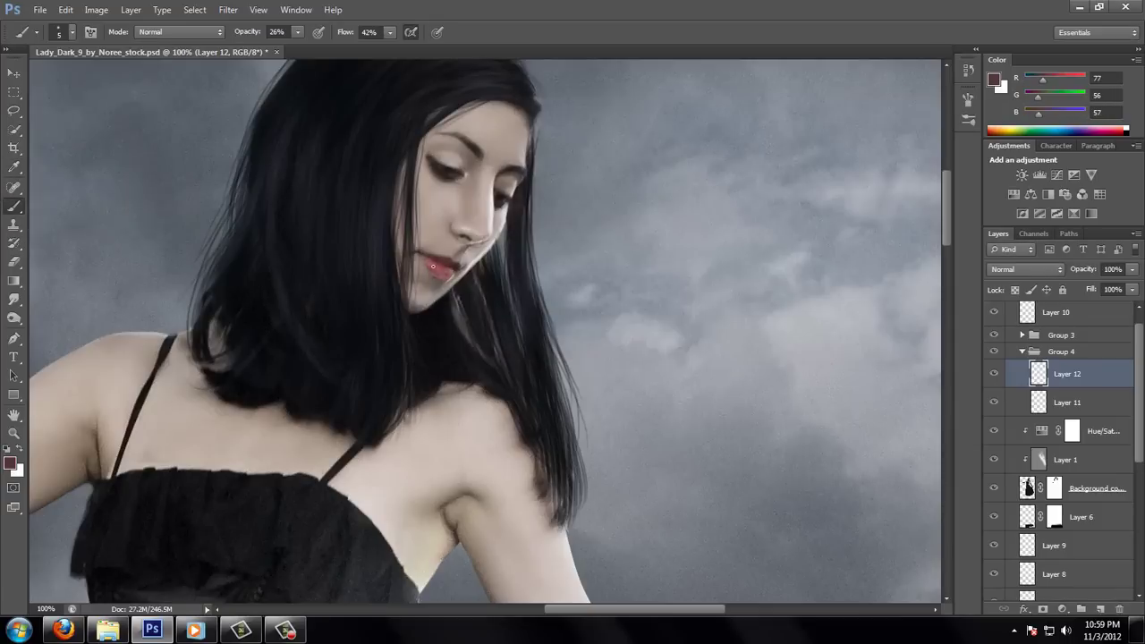
click(11, 462)
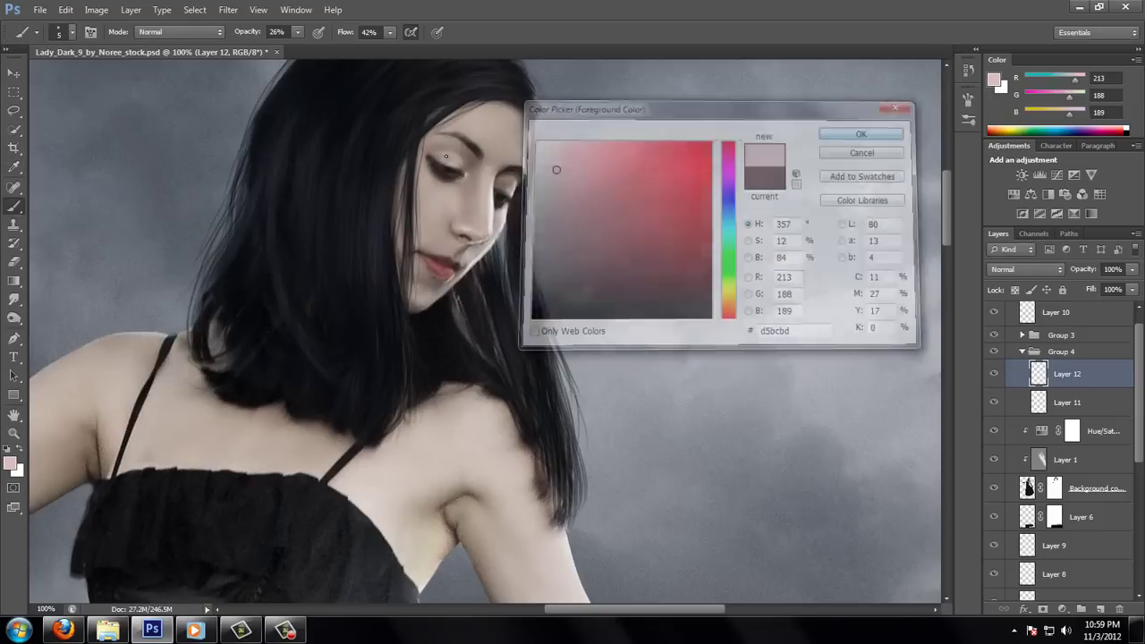
click(441, 274)
key(Return)
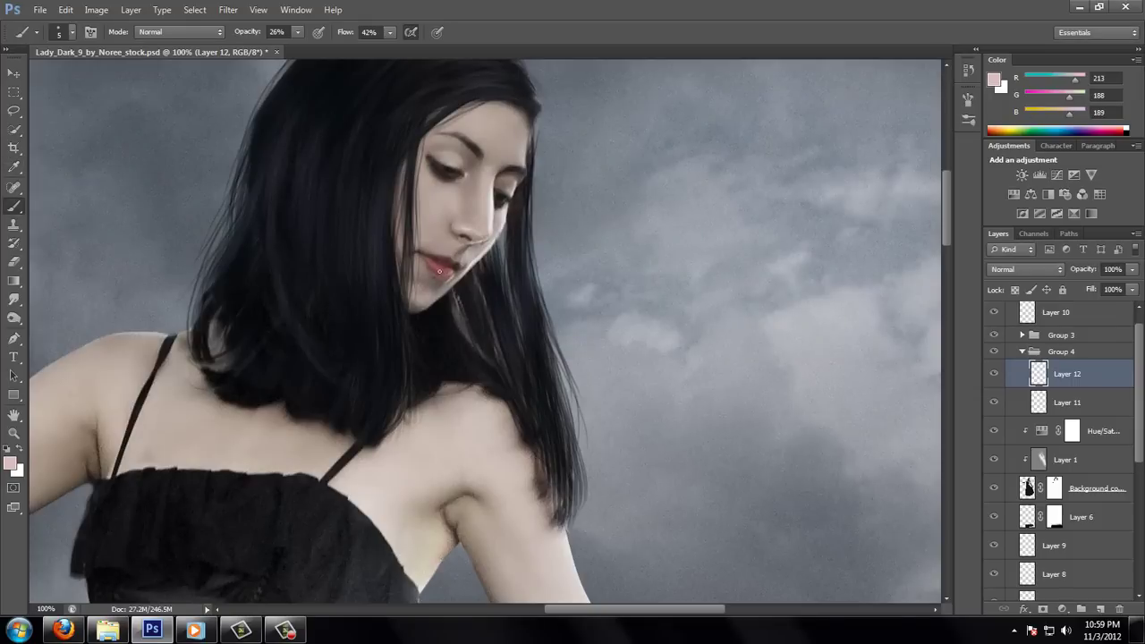
key(ctrl+shift+alt+n)
Paint a white highlight along the chin and jaw with a 7 px brush.
key(x)
click(72, 31)
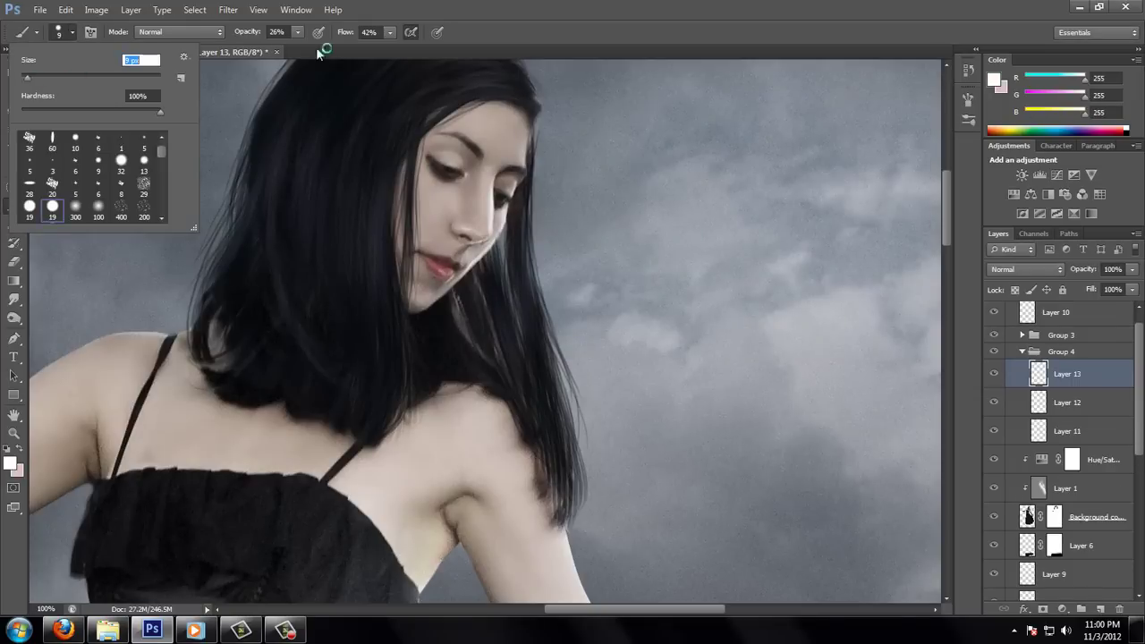
key(Return)
key(7)
key(1)
click(72, 31)
text(7)
key(Return)
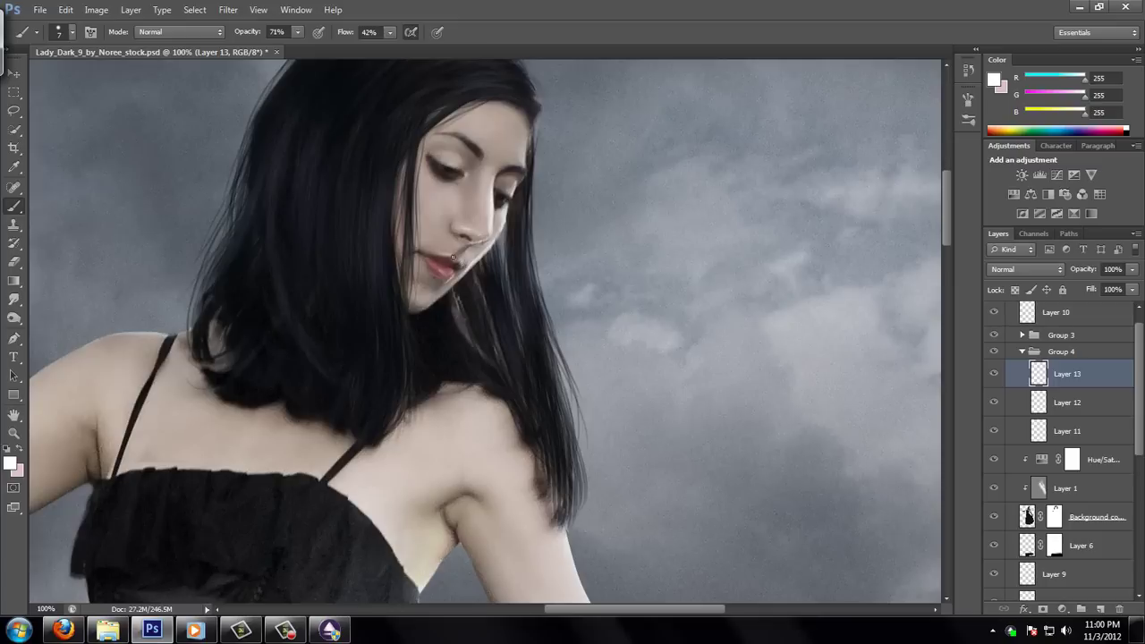
drag(441, 293, 472, 248)
Add a new layer, sample dark tones near the face, then set white paint at 82% flow.
click(1100, 609)
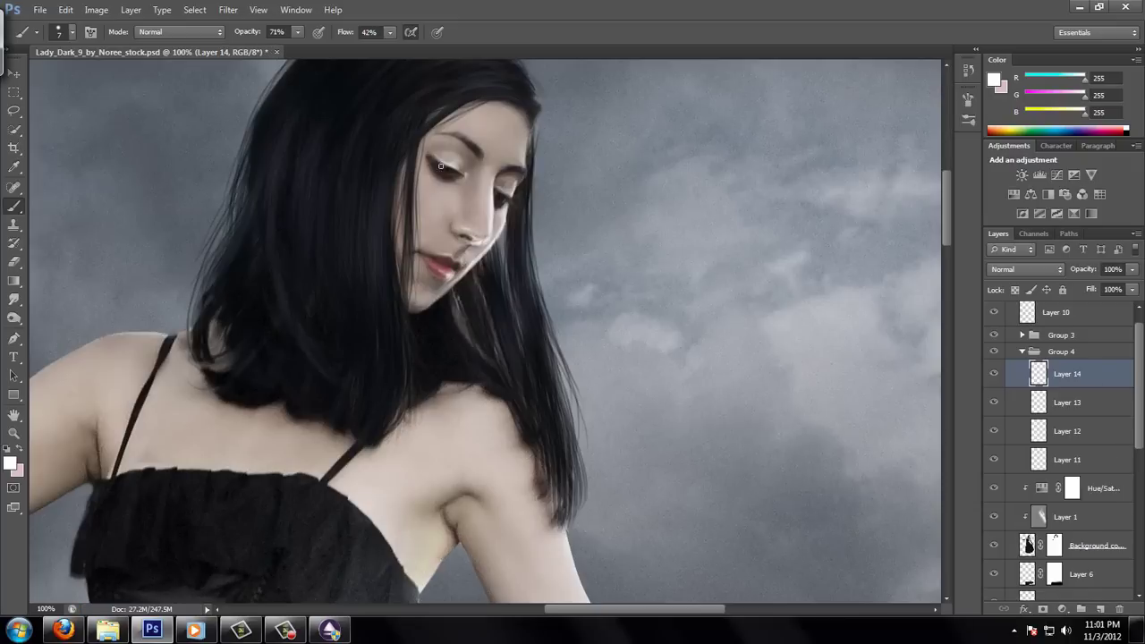
key(i)
click(456, 166)
click(10, 462)
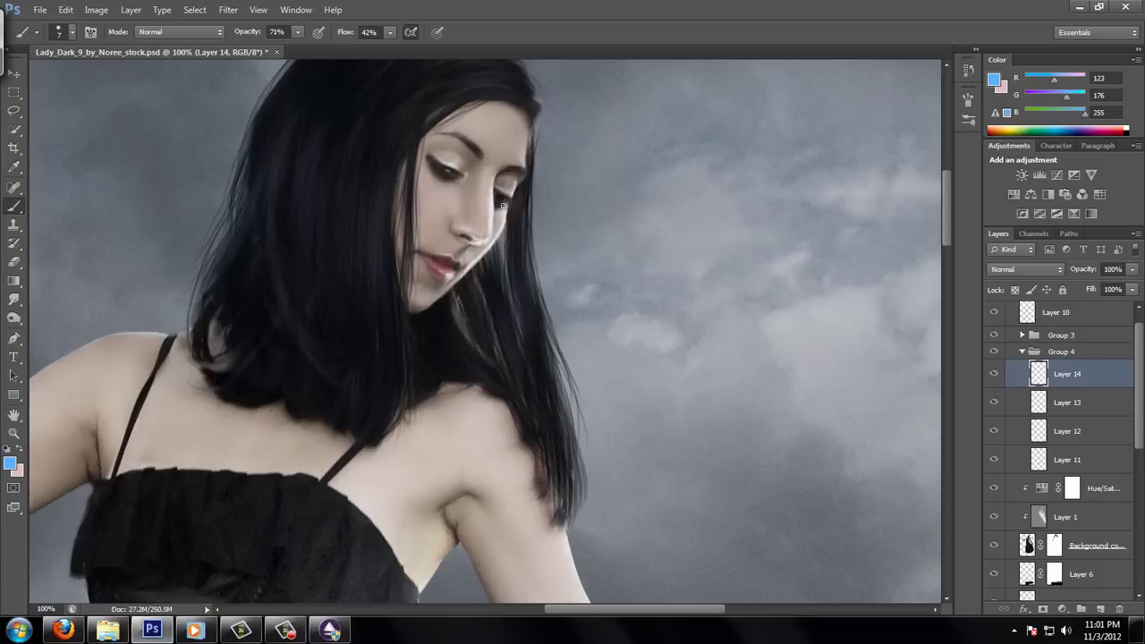
alt+click(437, 157)
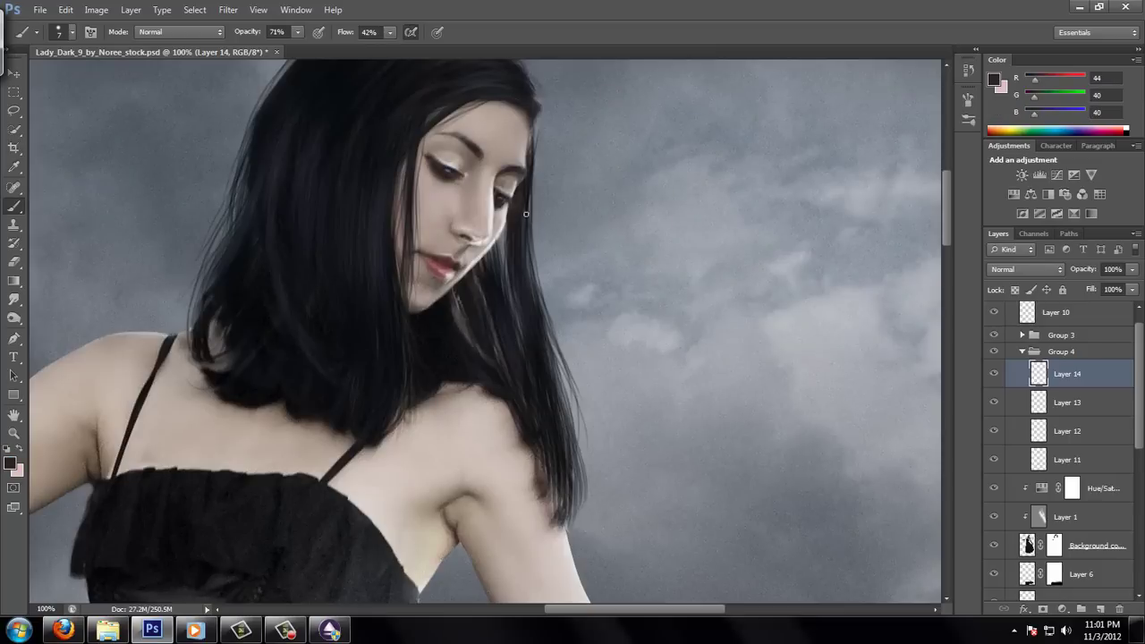
key(d)
key(x)
key(shift+8)
key(shift+2)
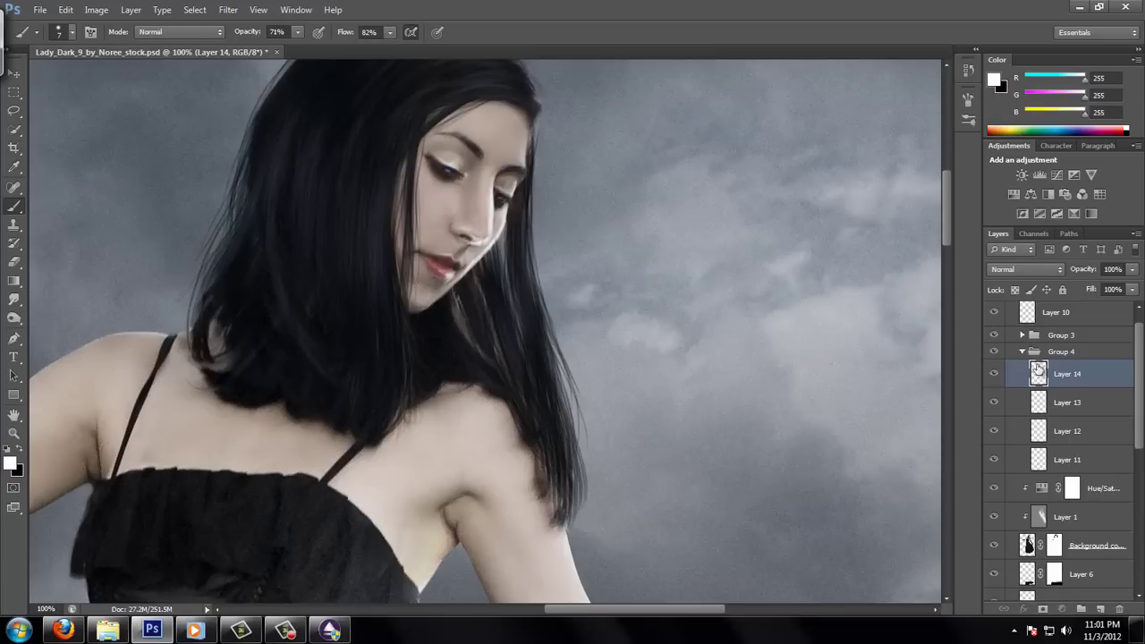
Add Layer 15 at the top, fit the image on screen, save, and collapse Group 4.
click(1055, 312)
key(ctrl+shift+alt+n)
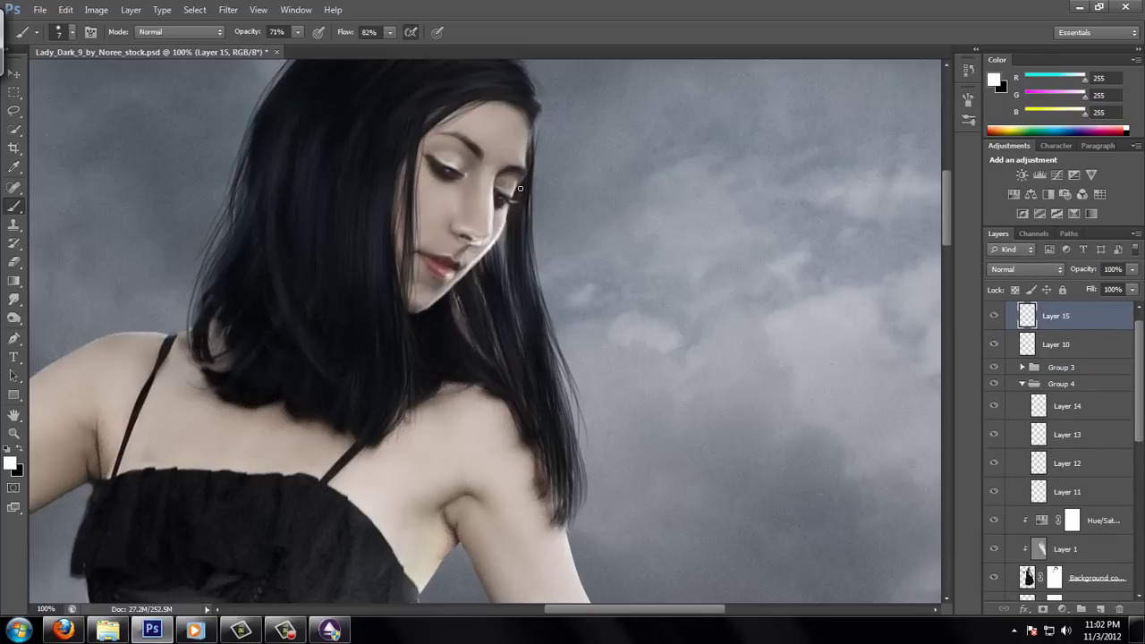
key(z)
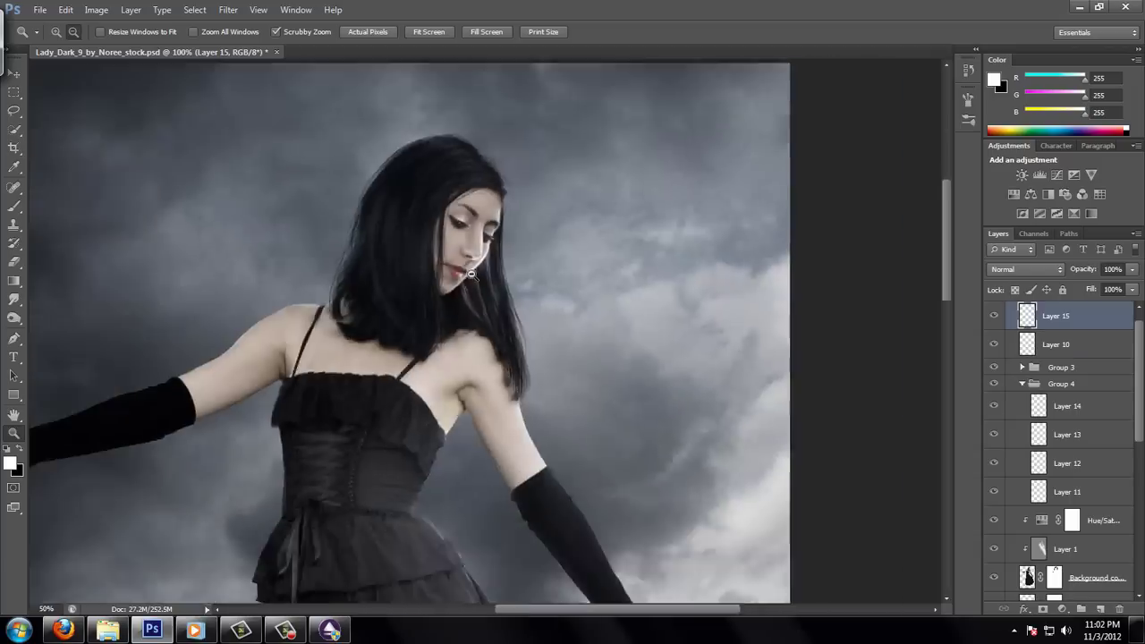
key(ctrl+0)
key(ctrl+s)
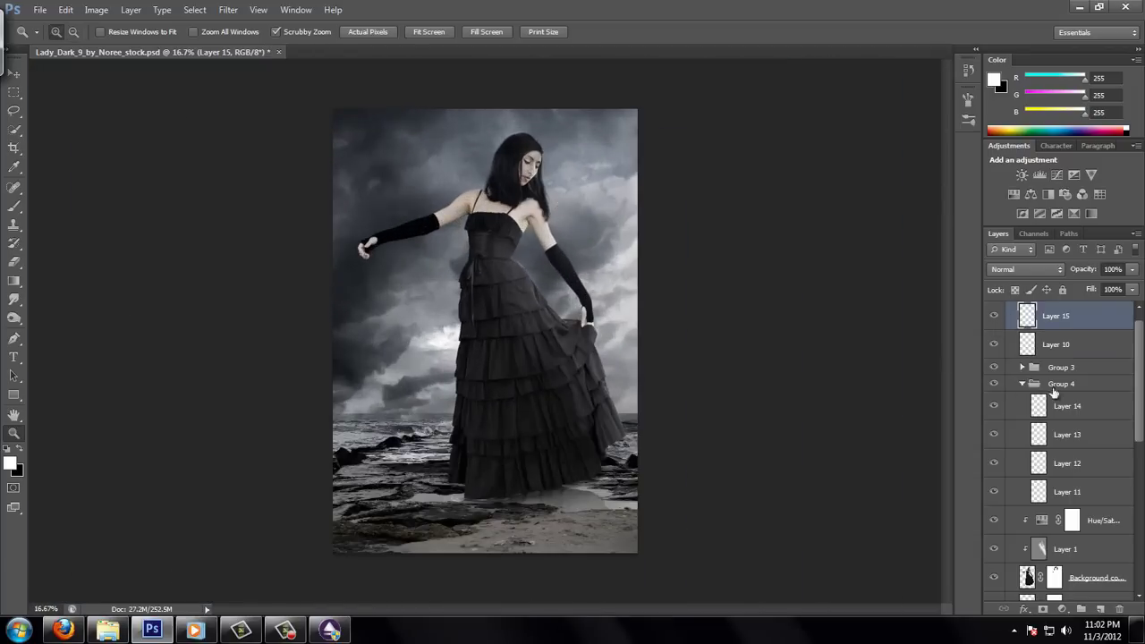
click(1022, 384)
Dodge the dress hem on Overlay Layer 1 with a 329 px brush, then add an empty layer.
click(1064, 435)
click(13, 318)
right_click(99, 77)
drag(98, 77, 165, 77)
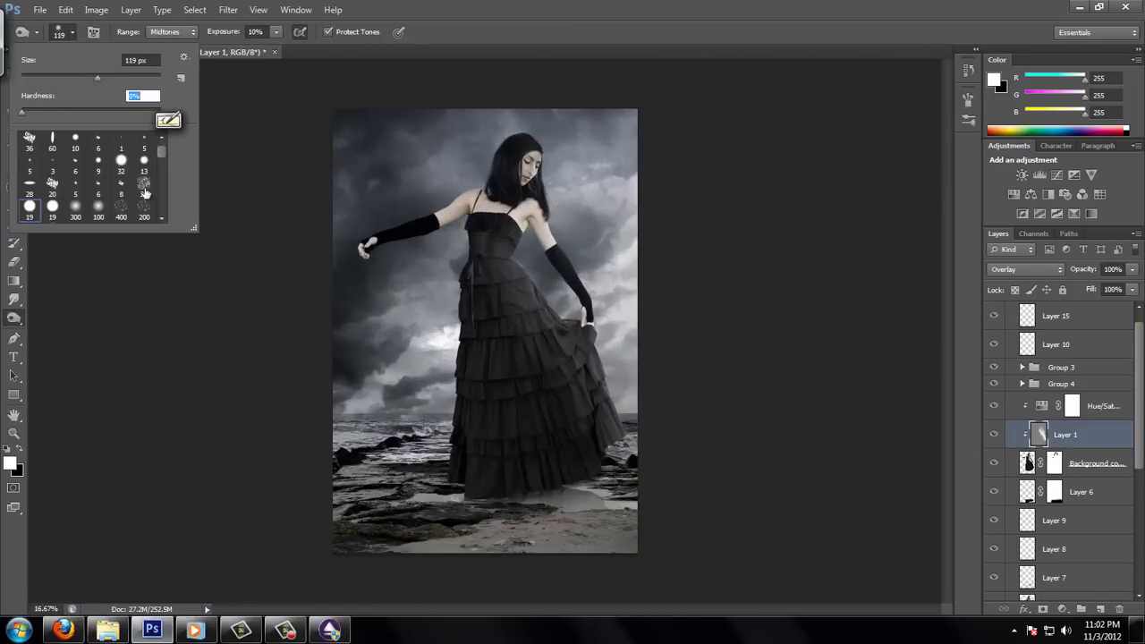
click(468, 346)
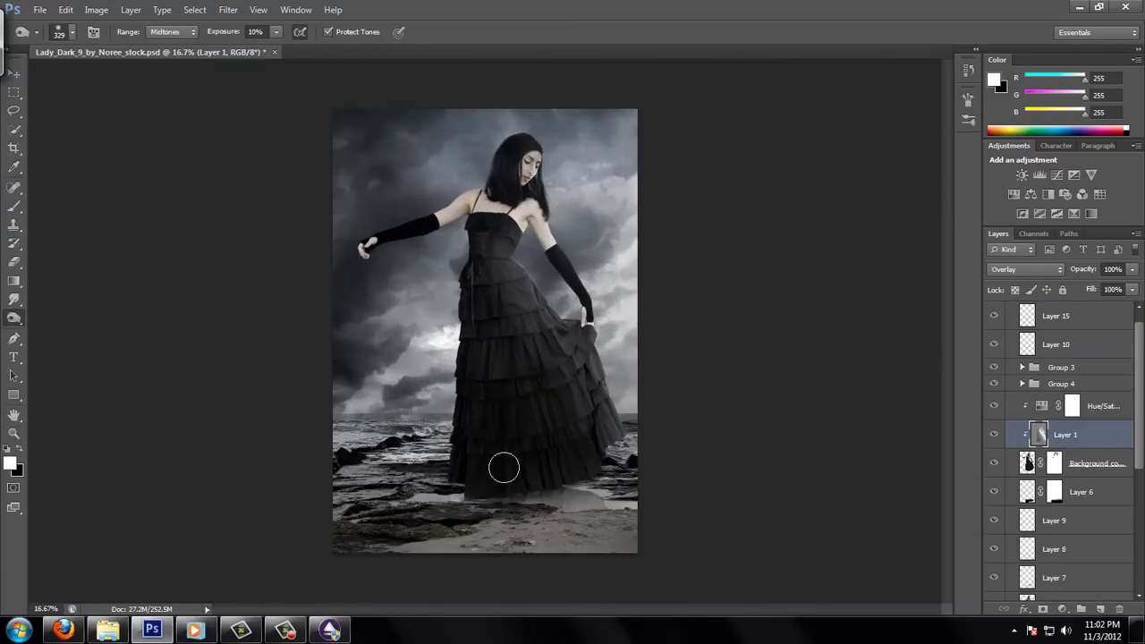
drag(482, 186, 449, 332)
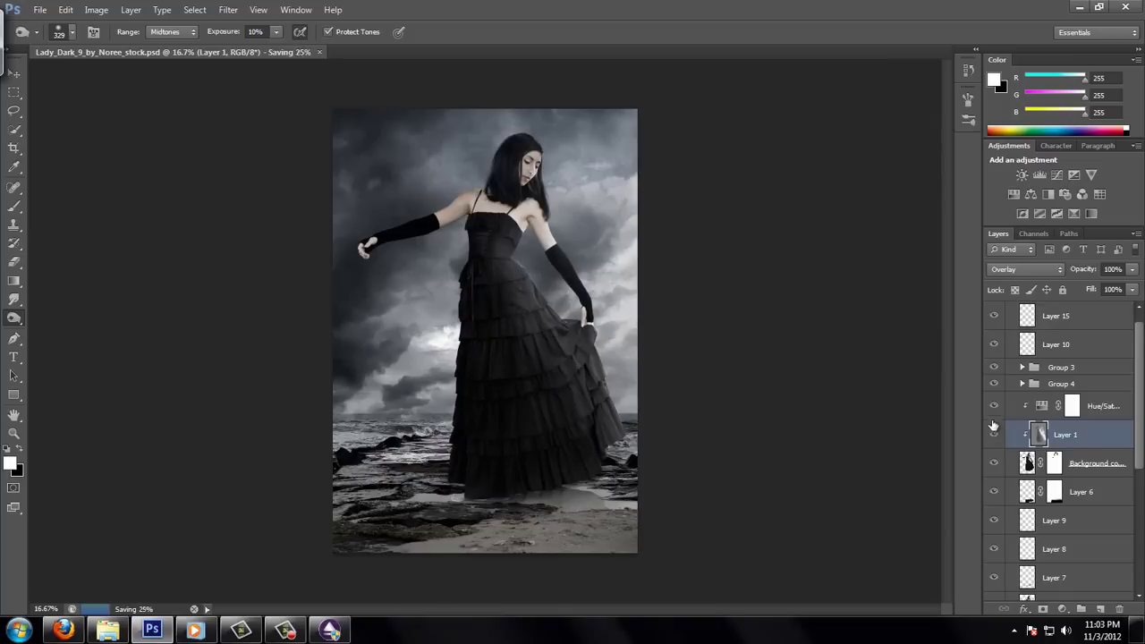
key(alt+bracketright)
key(alt+bracketright)
key(alt+bracketright)
Move Layer 16 below Layer 8, brush black shadow under the hem, and set opacity to 52%.
key(x)
key(b)
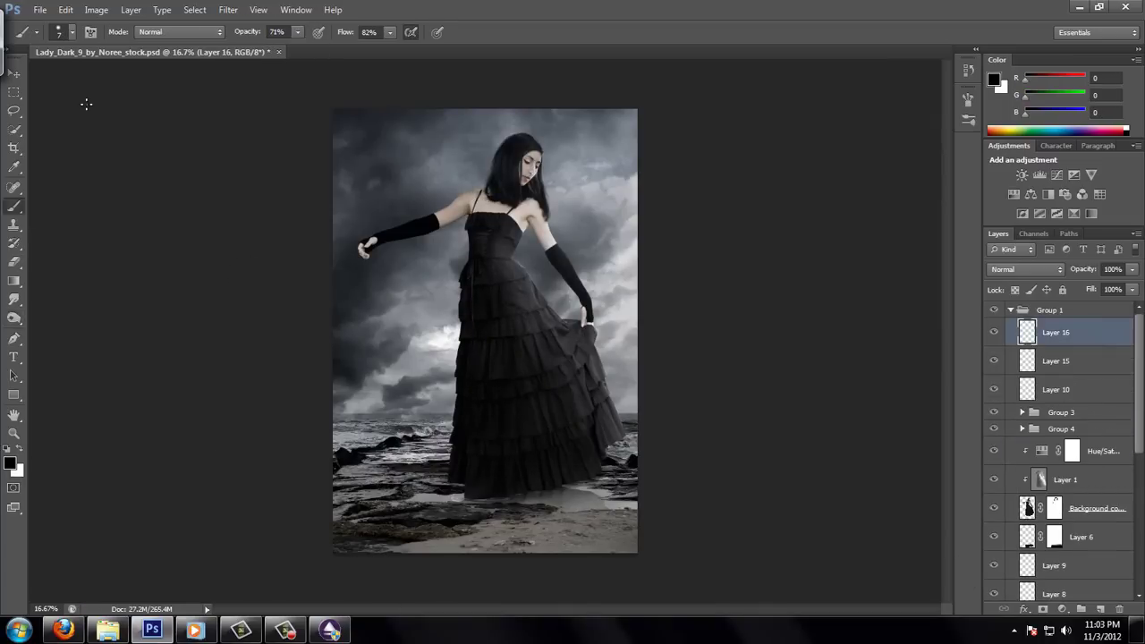
right_click(84, 102)
mouse_move(1078, 536)
mouse_down()
mouse_move(1089, 557)
mouse_move(1078, 576)
mouse_up()
drag(606, 476, 460, 519)
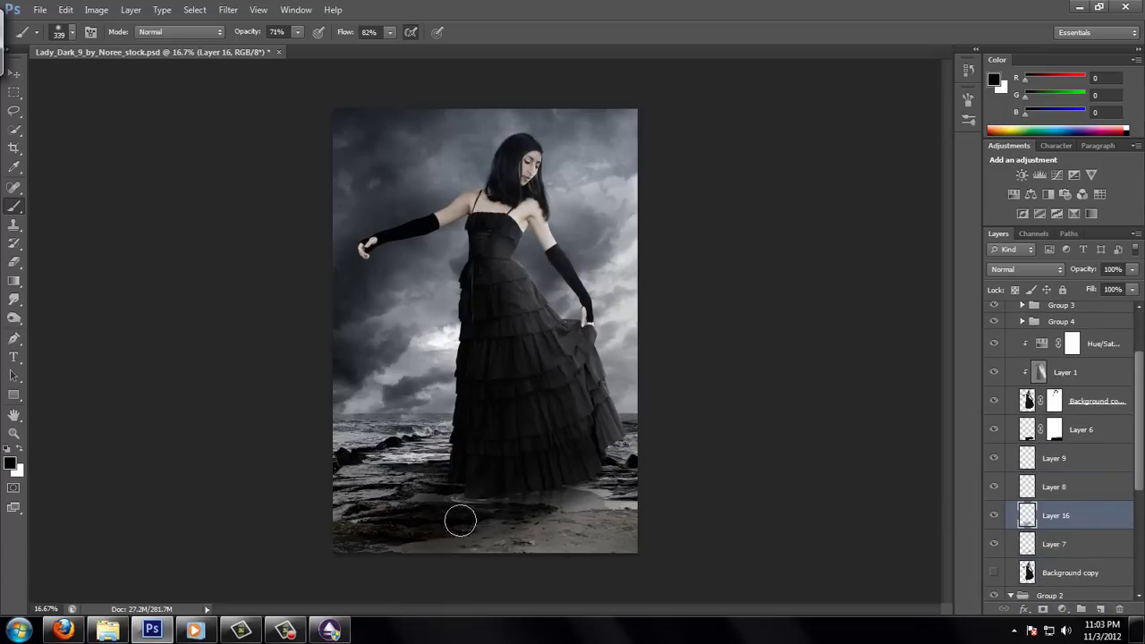
click(1131, 268)
drag(1131, 286, 1095, 288)
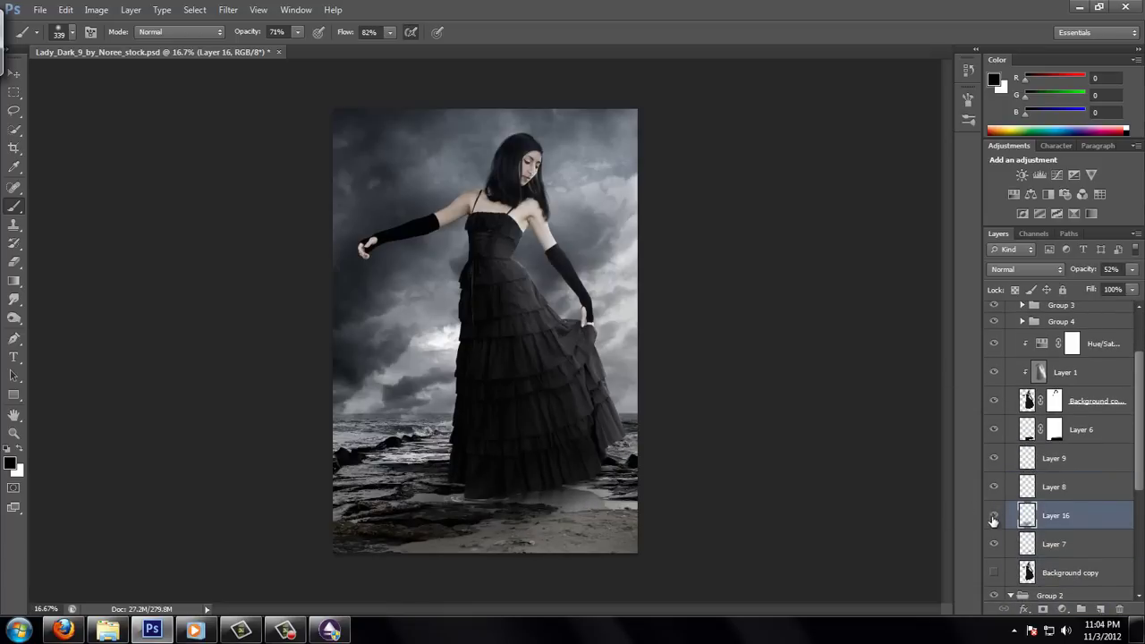
scroll(1013, 312, up, 2)
Paint black over the left sky and lower-left foreground on Layer 17, Gaussian-blur it, and set Overlay.
click(1011, 310)
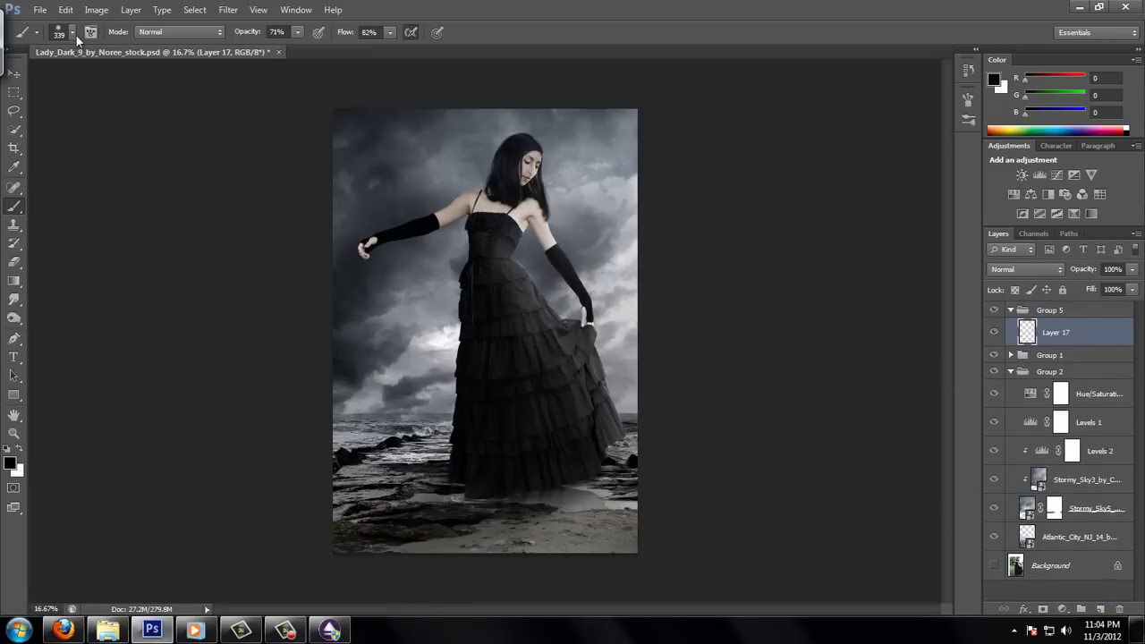
key(ctrl+shift+alt+n)
mouse_move(403, 126)
mouse_down()
mouse_move(316, 327)
mouse_move(384, 396)
mouse_move(379, 339)
mouse_move(435, 126)
mouse_move(588, 217)
mouse_move(581, 134)
mouse_move(518, 495)
mouse_move(415, 292)
mouse_move(654, 126)
mouse_move(631, 544)
mouse_move(343, 497)
mouse_up()
click(228, 10)
mouse_move(180, 286)
click(158, 254)
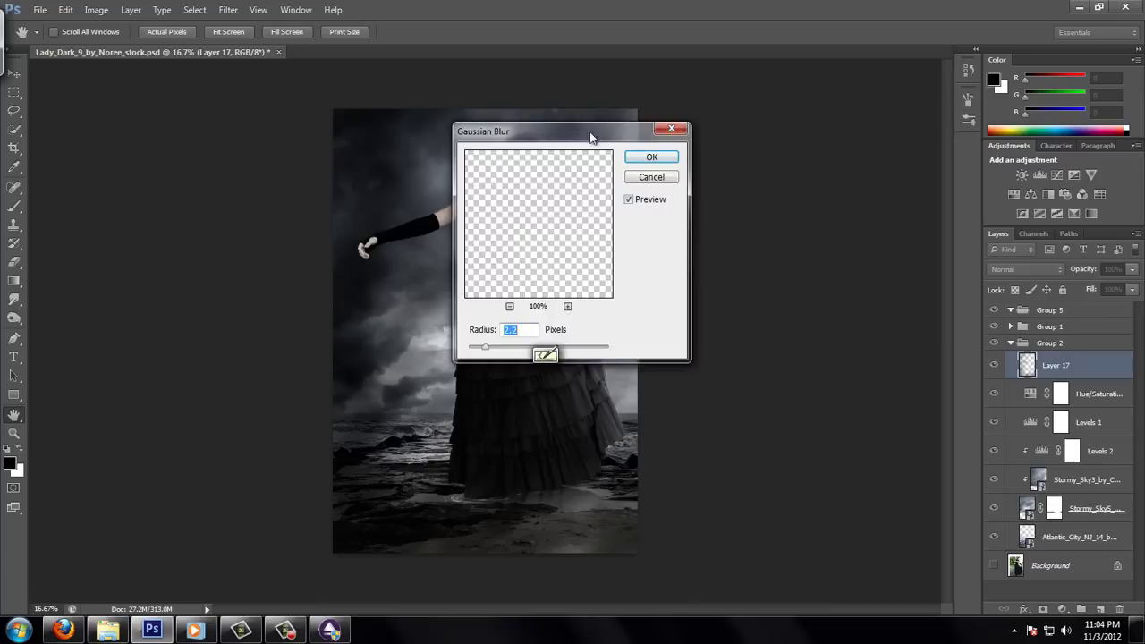
drag(590, 138, 871, 54)
click(943, 123)
click(1027, 270)
click(1028, 201)
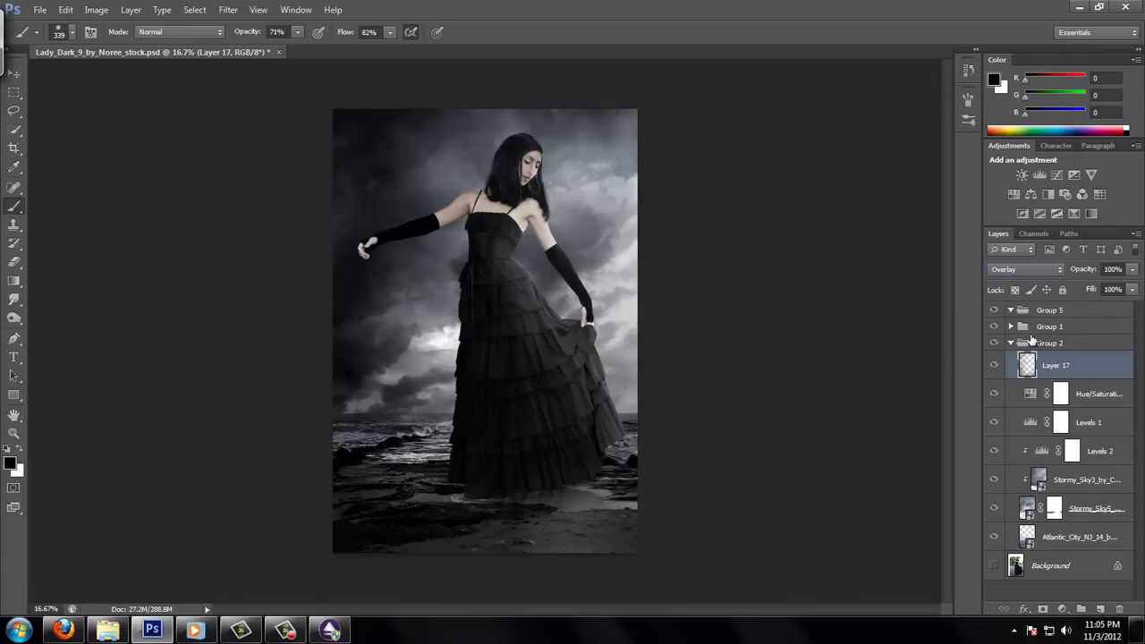
Collapse Group 2, expand Group 1, and keep Layer 9 in Overlay blending.
click(1048, 343)
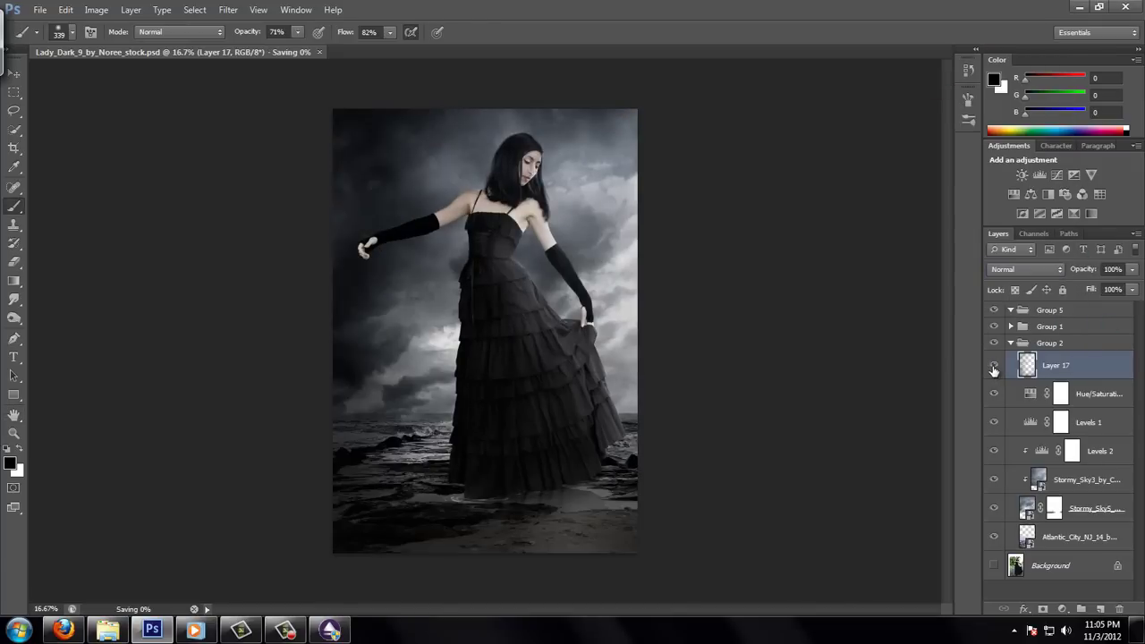
click(1010, 342)
click(1010, 327)
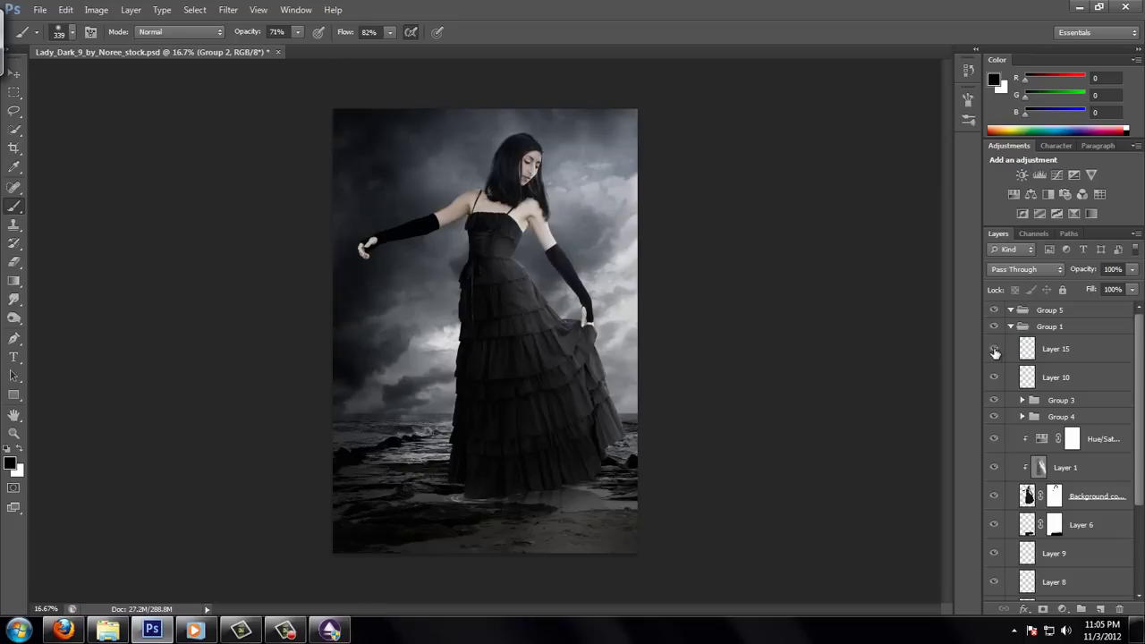
scroll(995, 408, down, 3)
scroll(995, 429, down, 2)
click(1066, 439)
click(1027, 270)
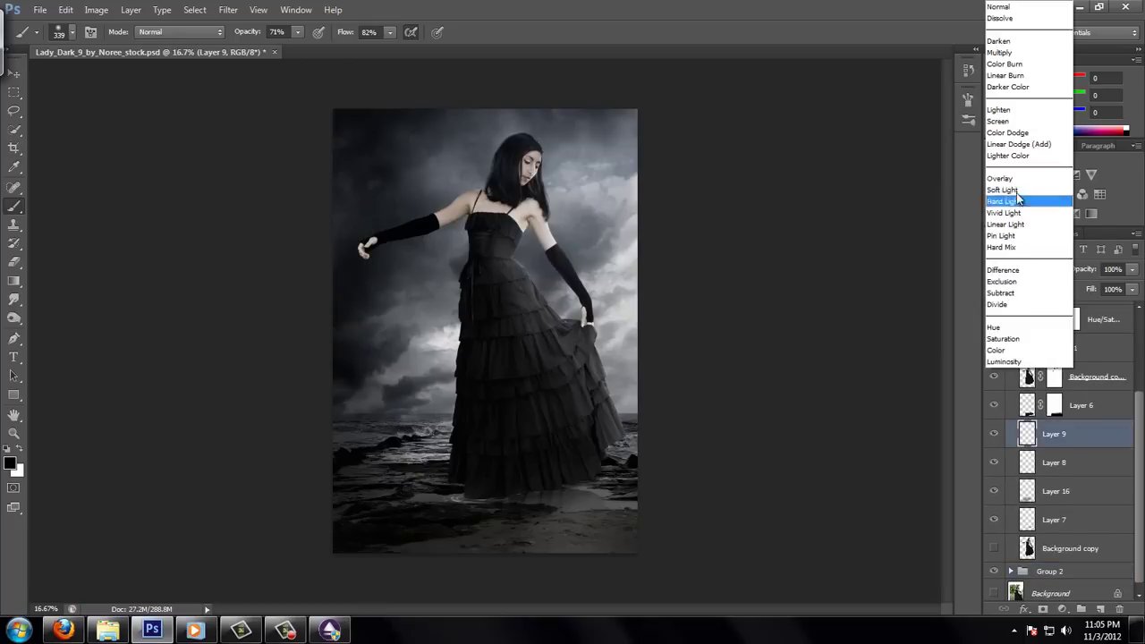
click(1016, 192)
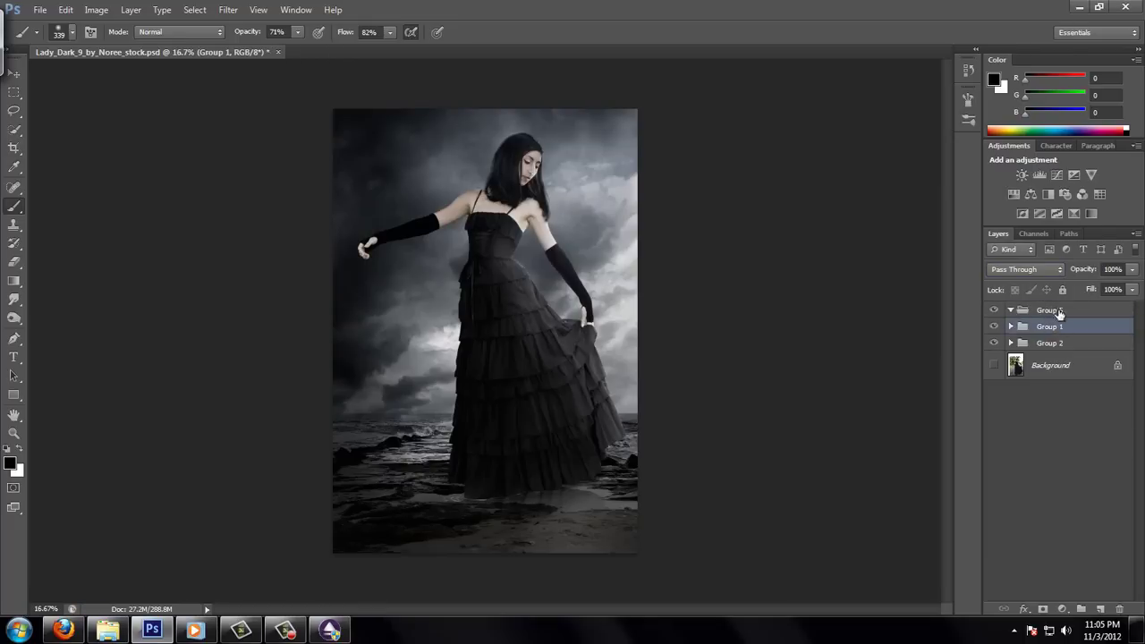
Zoom in on the gloved arm and bodice and switch to a white brush.
key(z)
click(514, 241)
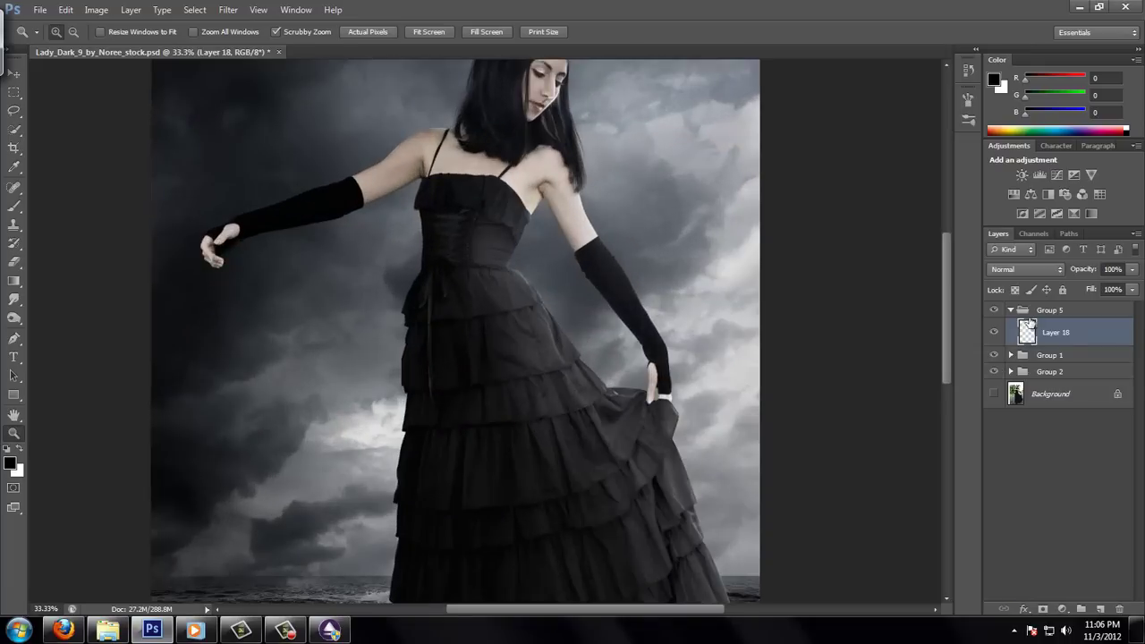
key(b)
click(59, 31)
click(598, 239)
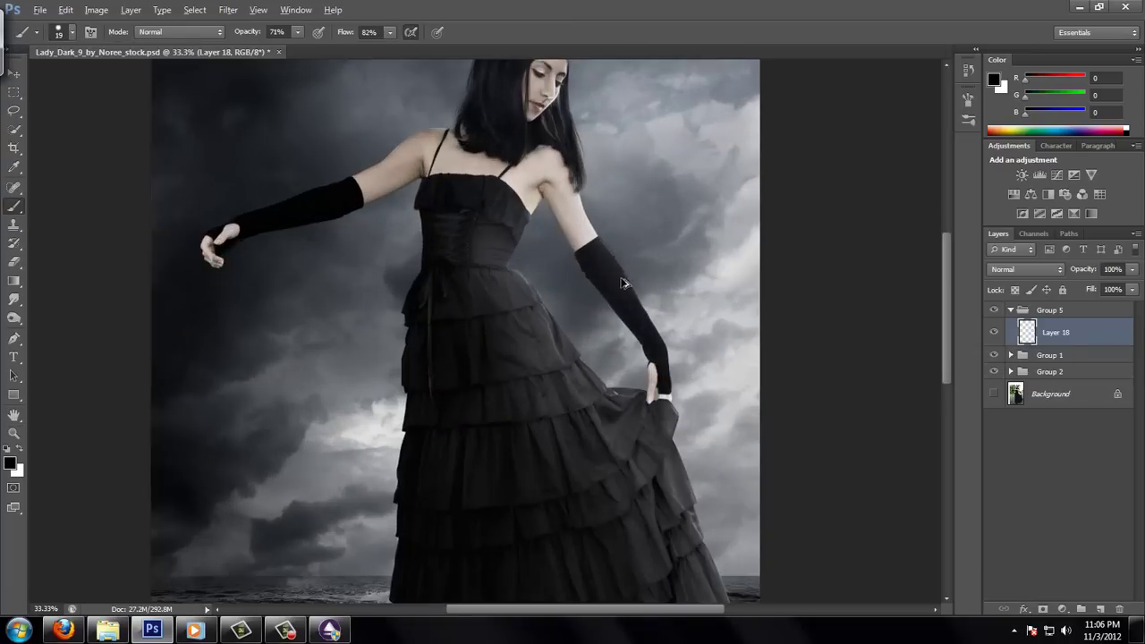
key(x)
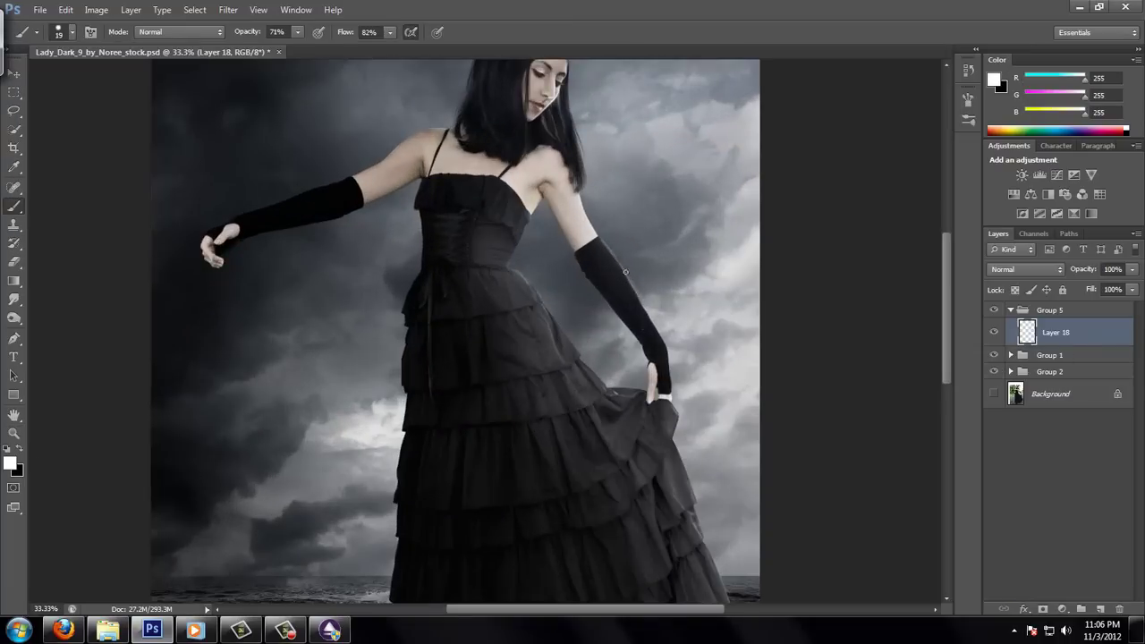
key(z)
click(644, 175)
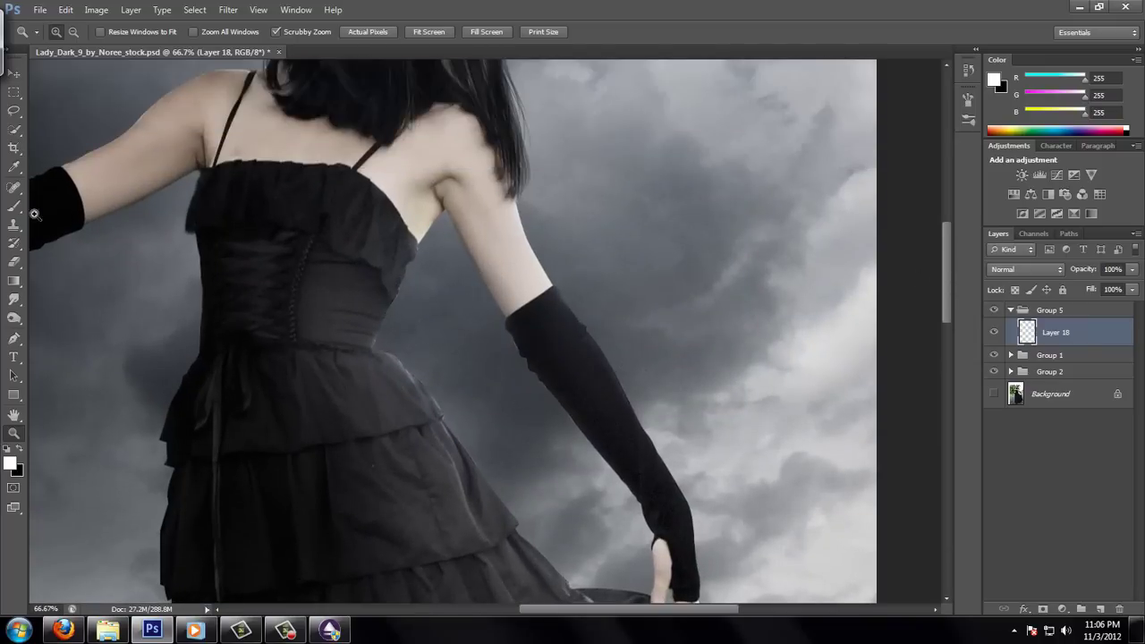
key(b)
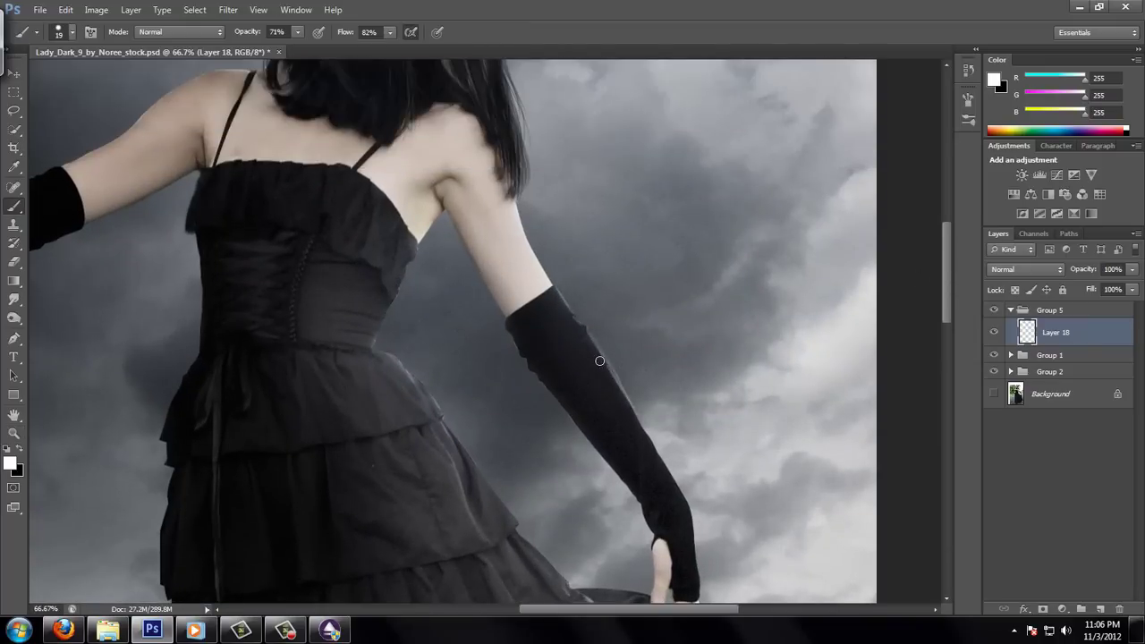
Trace white edge highlights with a 10 px brush at 100% opacity and flow, undoing a stray stroke.
drag(945, 282, 943, 302)
click(71, 32)
drag(47, 77, 40, 80)
key(Return)
key(0)
key(shift+0)
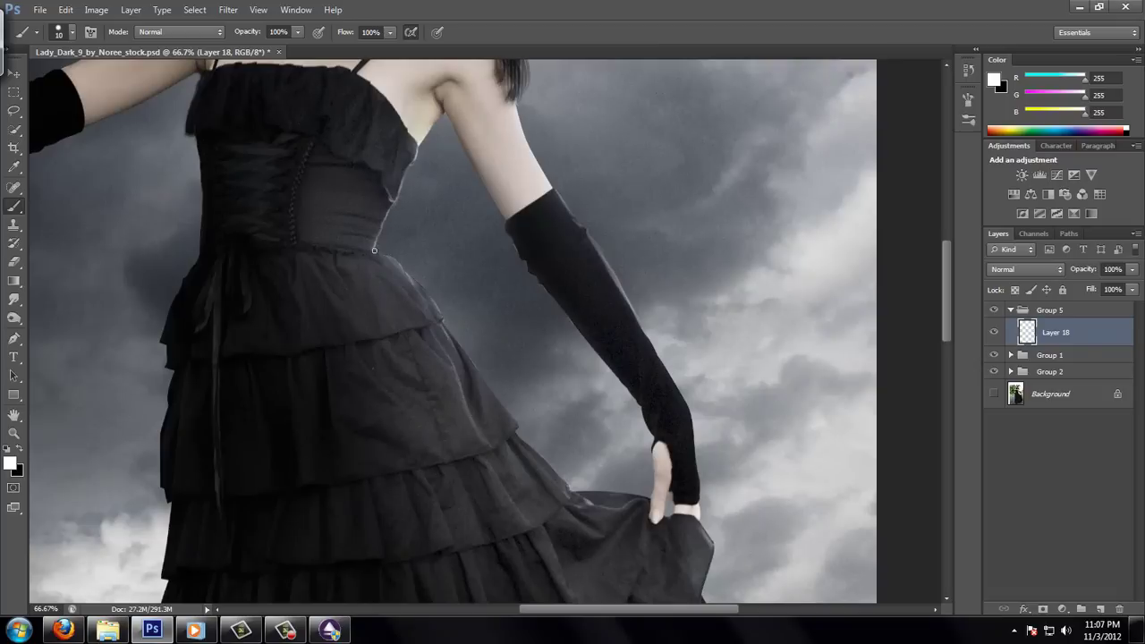
key(ctrl+z)
drag(940, 309, 940, 332)
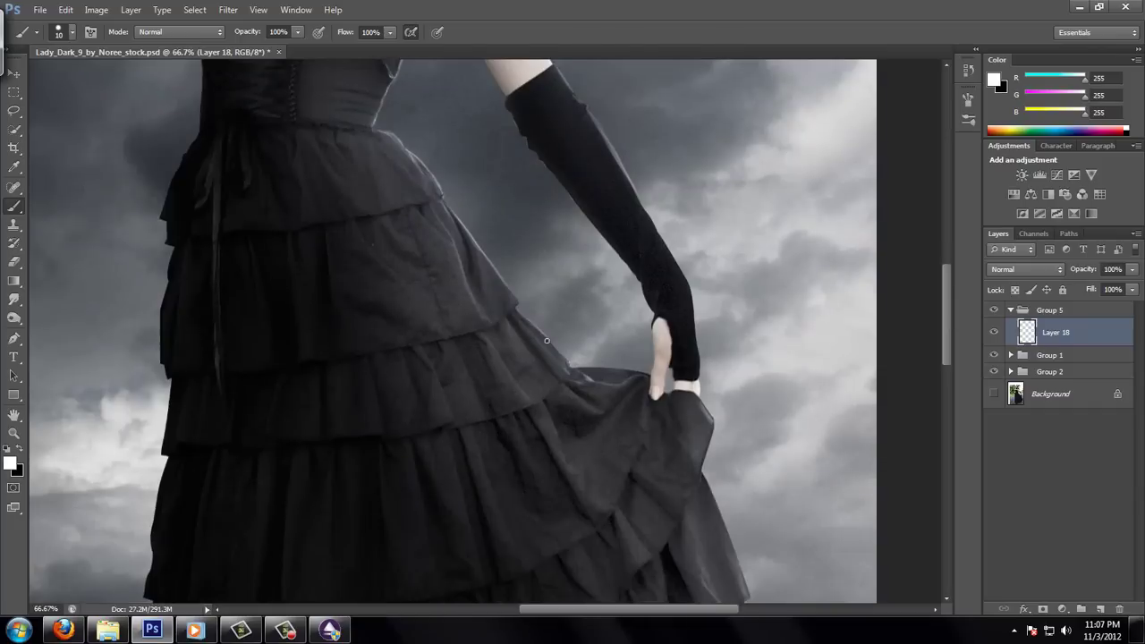
Review the highlights, zoom out to the whole image, and save the document.
scroll(711, 416, down, 3)
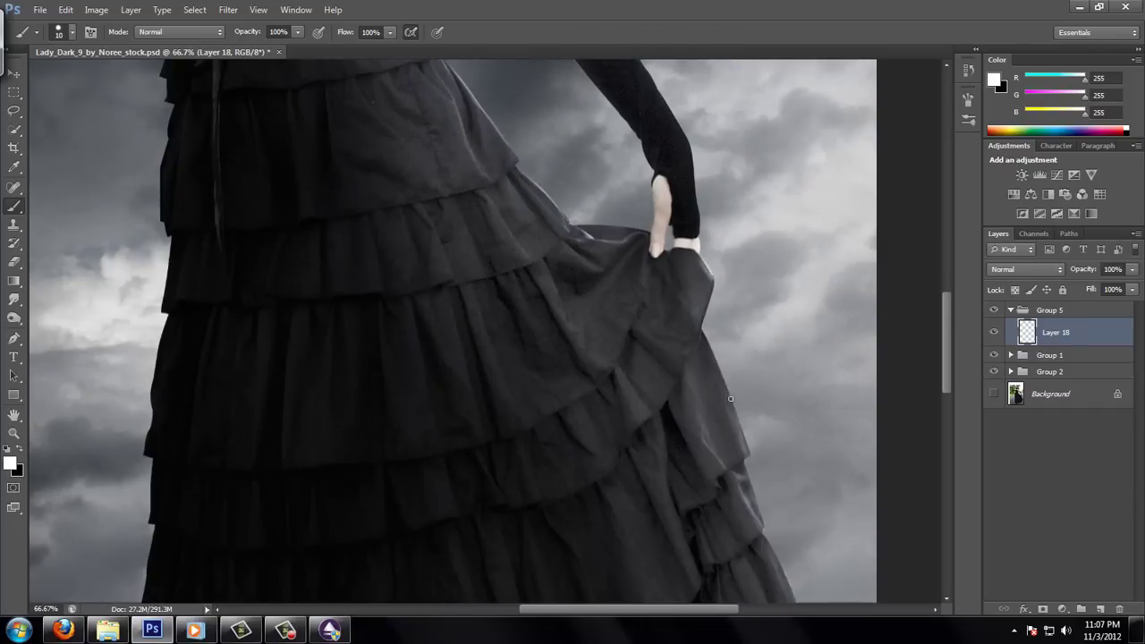
scroll(725, 392, down, 3)
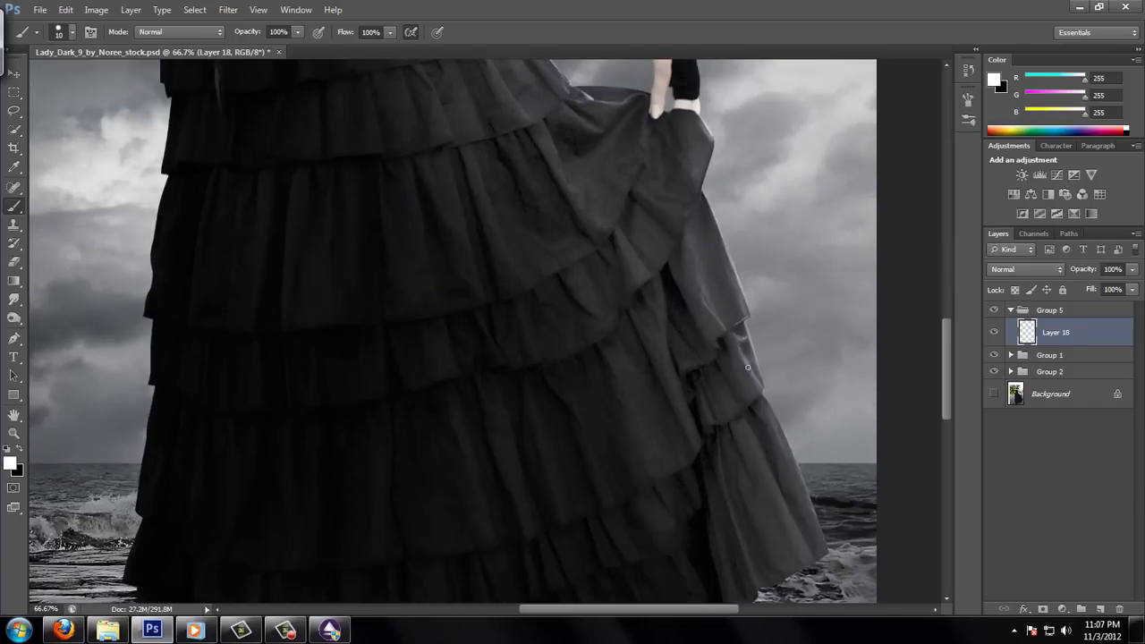
scroll(803, 468, down, 3)
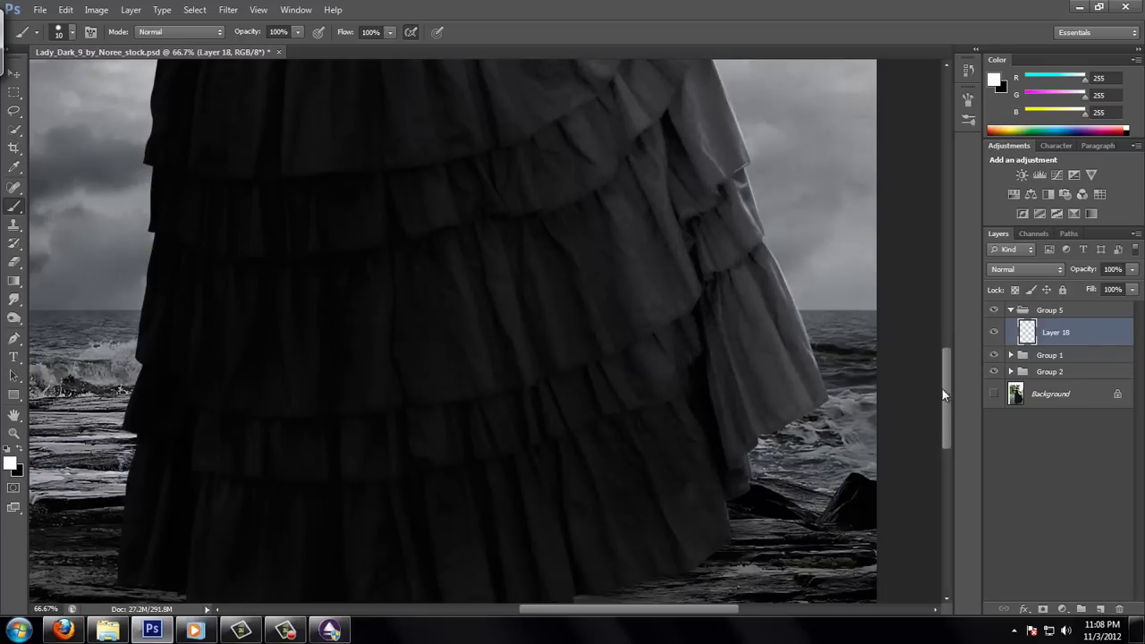
scroll(708, 426, up, 5)
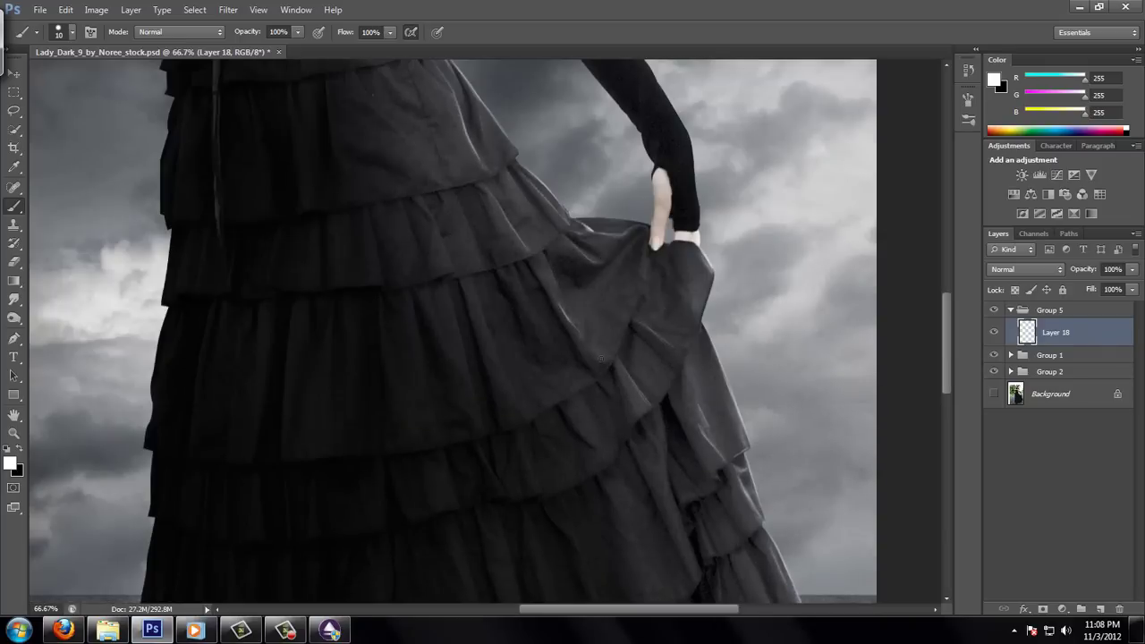
scroll(668, 421, down, 2)
scroll(745, 381, down, 3)
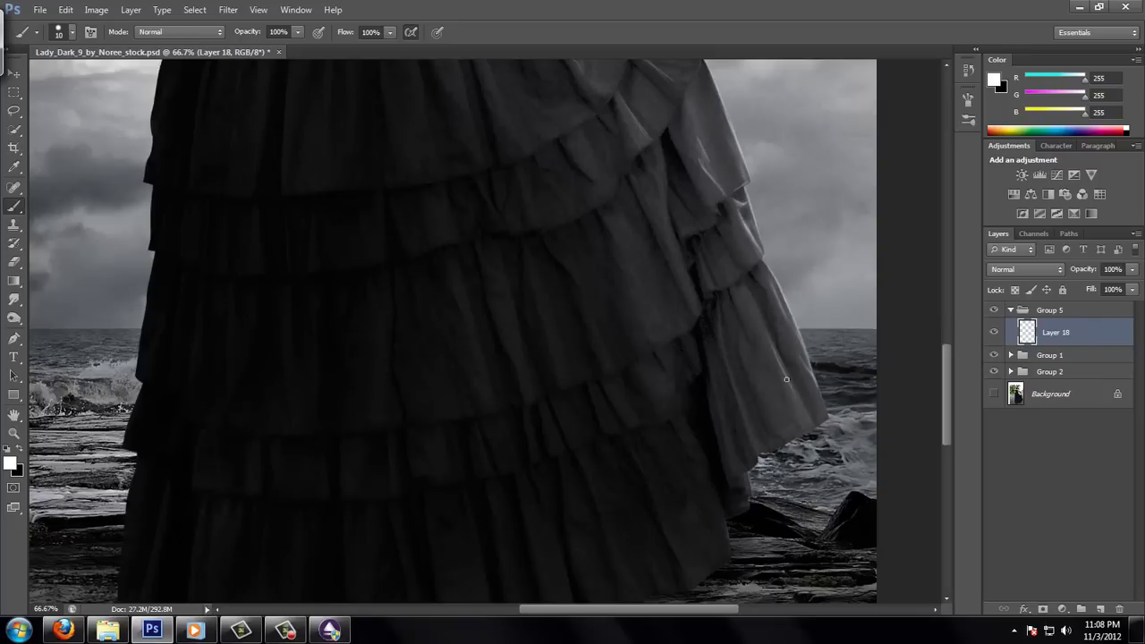
key(z)
key(ctrl+minus)
key(ctrl+minus)
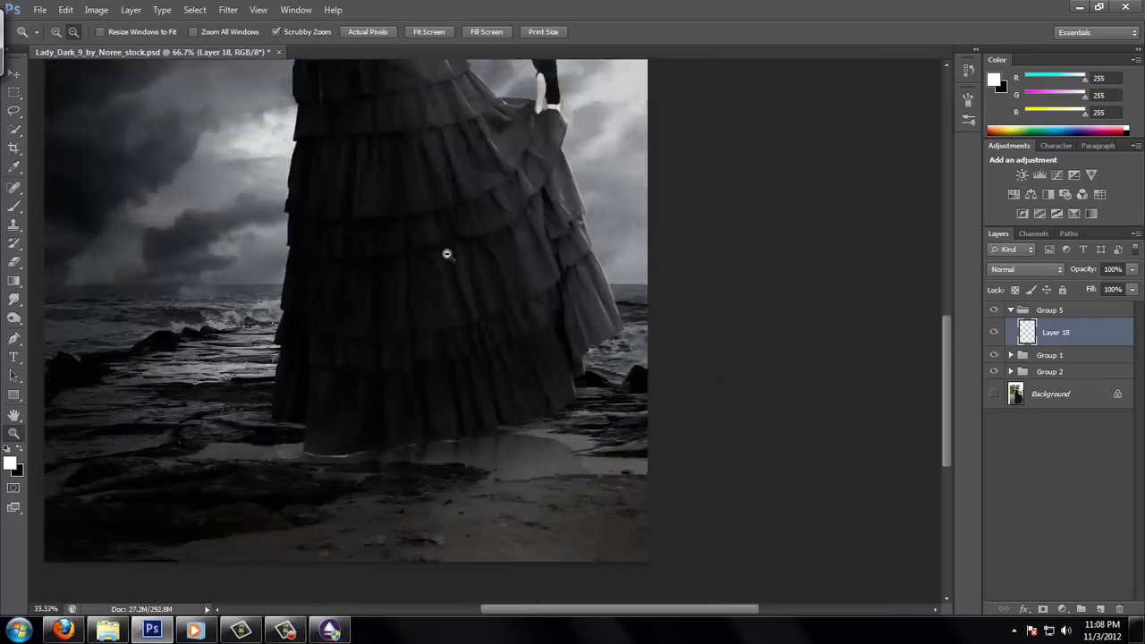
key(ctrl+minus)
key(ctrl+minus)
key(ctrl+s)
Zoom in on the face and shoulders and paint a white arm highlight on new Layer 19.
click(559, 138)
key(b)
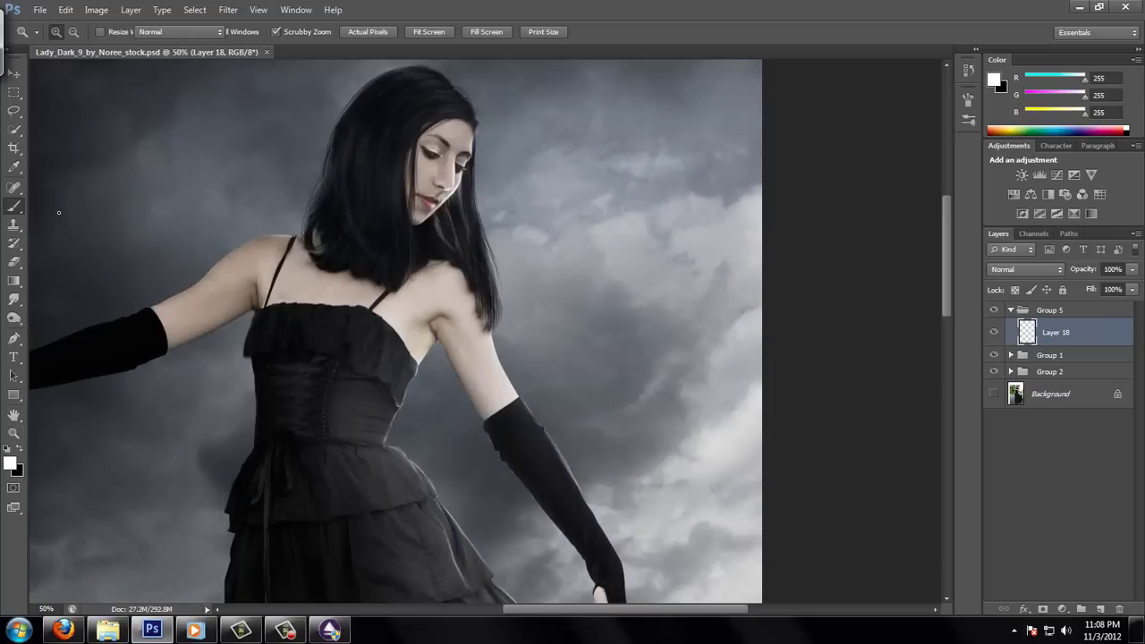
key(ctrl+shift+alt+n)
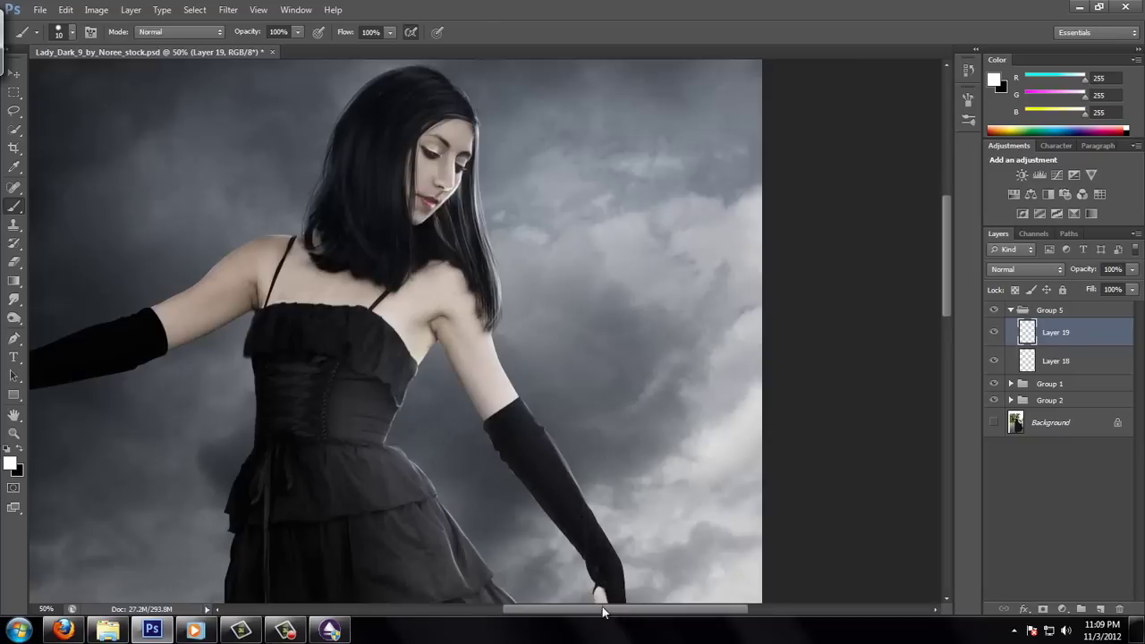
drag(603, 613, 570, 613)
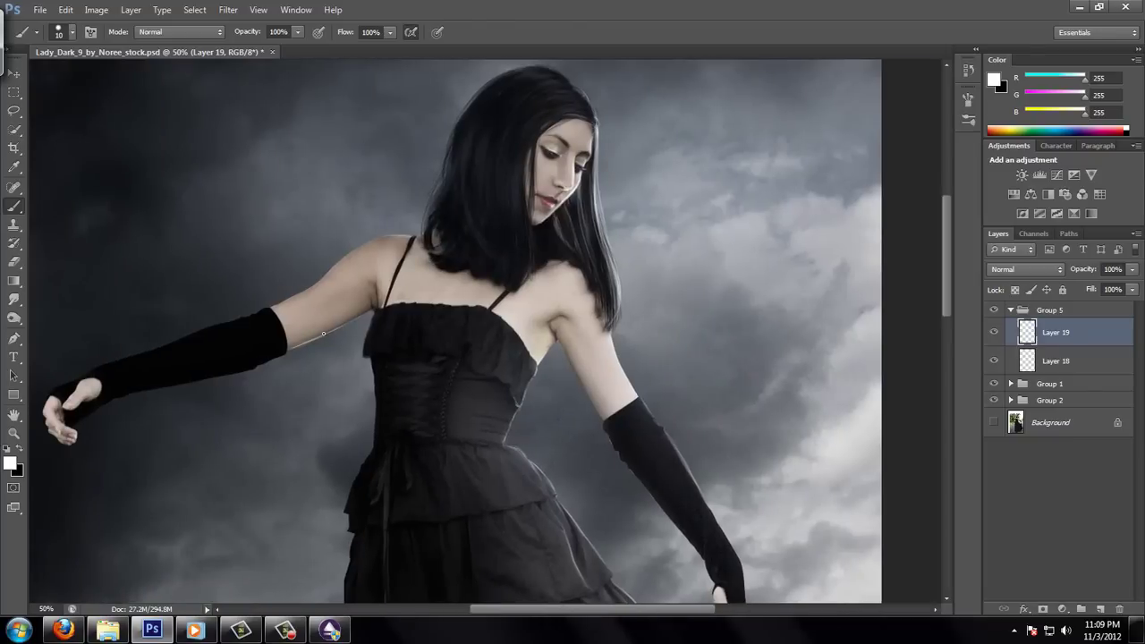
Zoom out, save the document, and add a new empty Layer 20.
key(z)
key(ctrl+minus)
key(ctrl+minus)
key(ctrl+s)
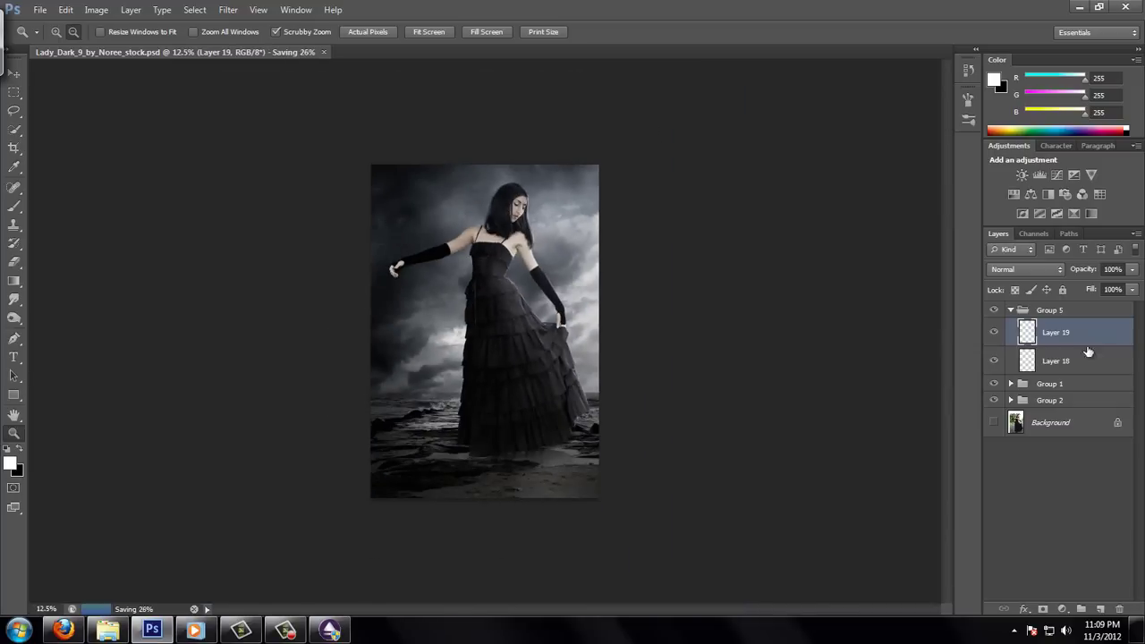
key(ctrl+shift+alt+n)
Paint soft white mist over the lower dress with a 463 px brush at 30% opacity, 24% flow.
key(b)
click(73, 32)
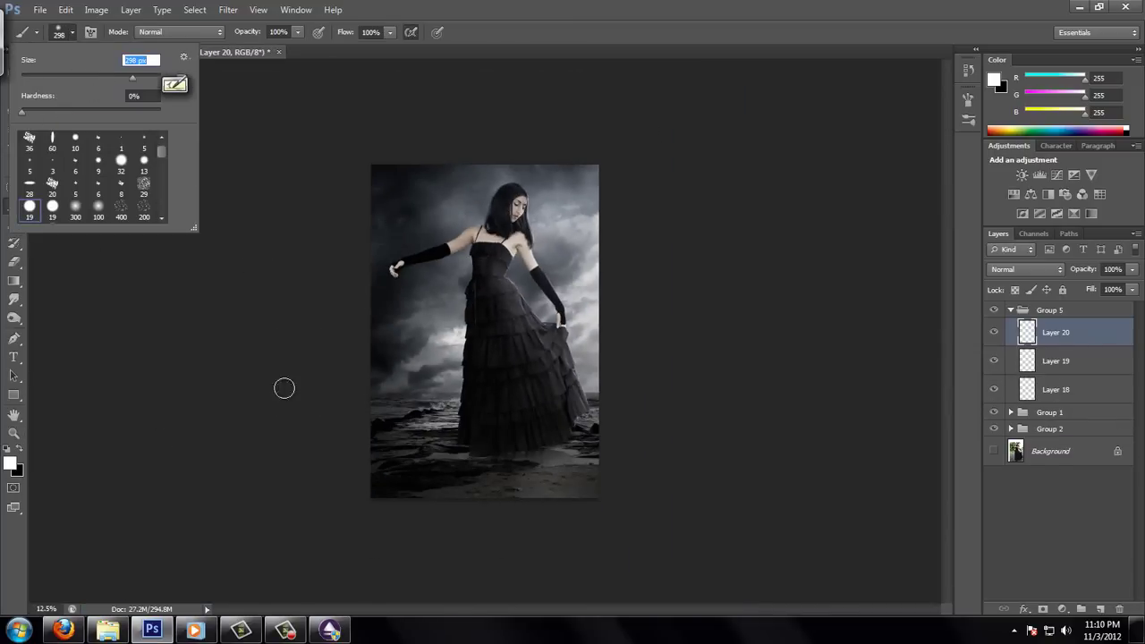
key(Return)
key(3)
key(shift+2)
key(shift+4)
right_click(320, 230)
text(463)
key(Return)
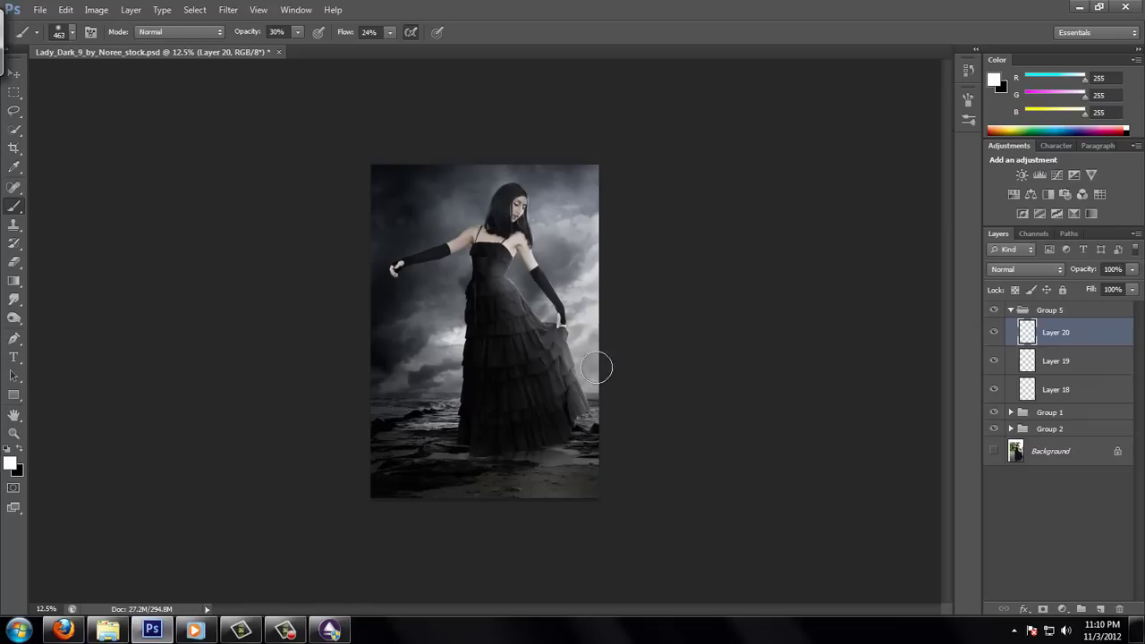
mouse_move(603, 370)
mouse_down()
mouse_move(429, 440)
mouse_move(387, 395)
mouse_move(558, 306)
mouse_up()
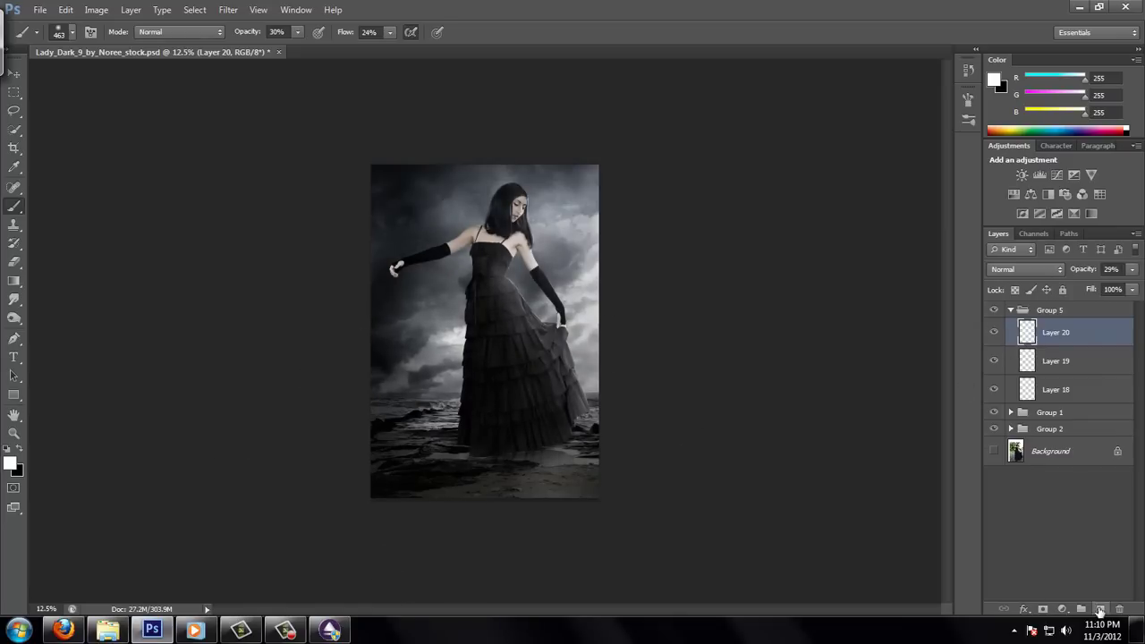
Add Layer 21 and set a soft 180 px brush at 38% opacity and 54% flow.
click(1100, 609)
click(59, 32)
drag(162, 139, 161, 156)
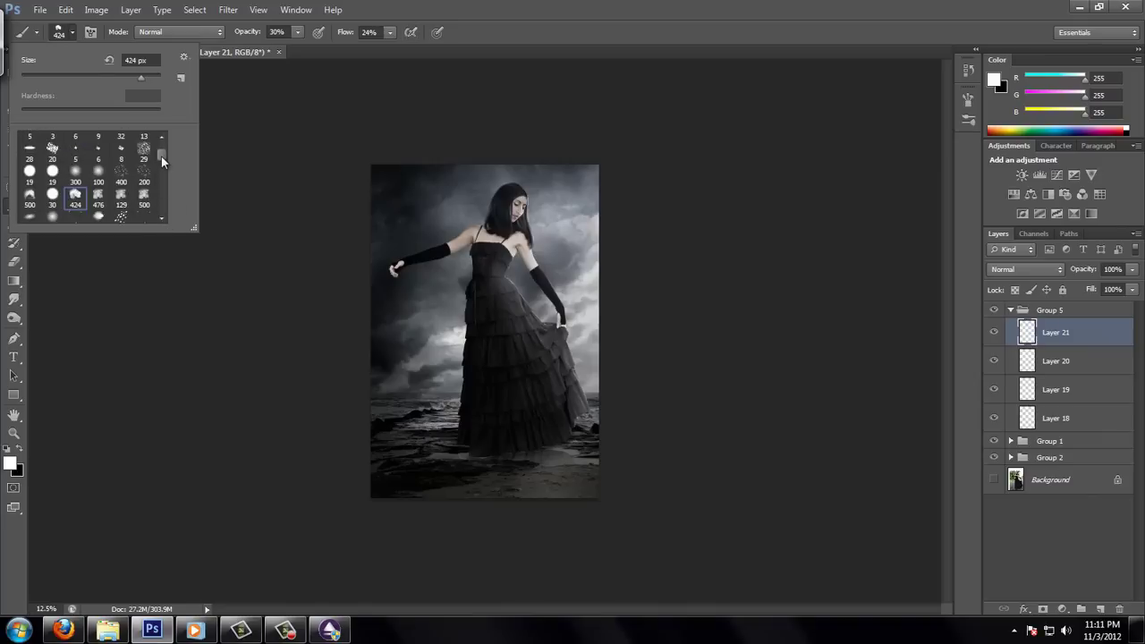
click(144, 186)
click(108, 79)
click(517, 254)
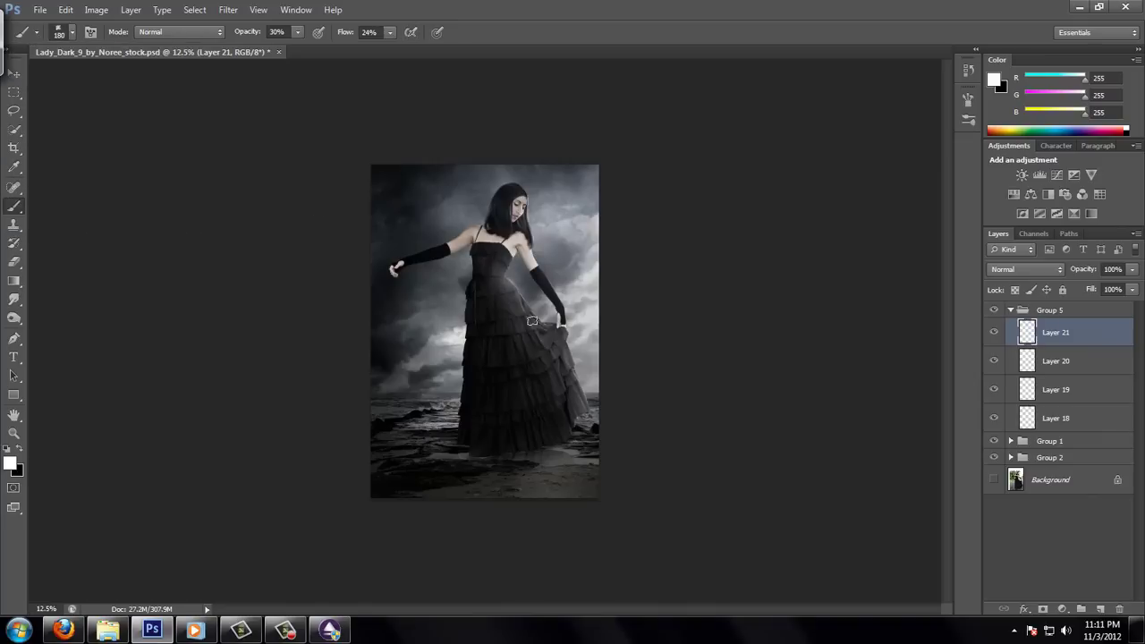
drag(297, 32, 316, 57)
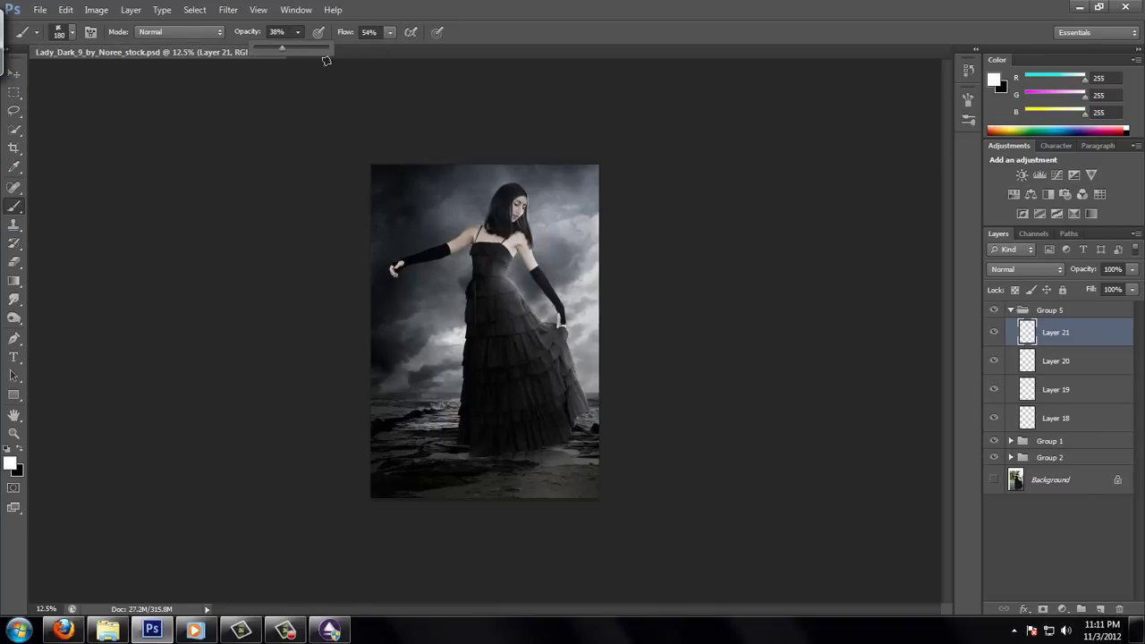
key(shift+5)
key(shift+4)
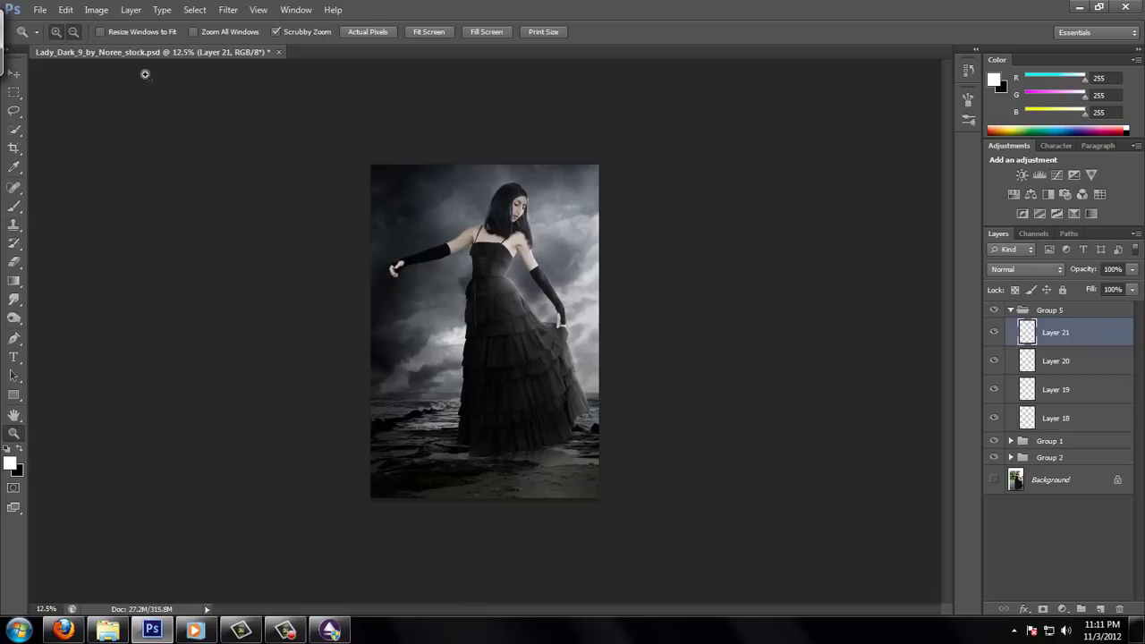
Paint a 65 px white glow around the hair, tidy it with the Eraser, and zoom back out.
drag(143, 72, 891, 296)
click(71, 32)
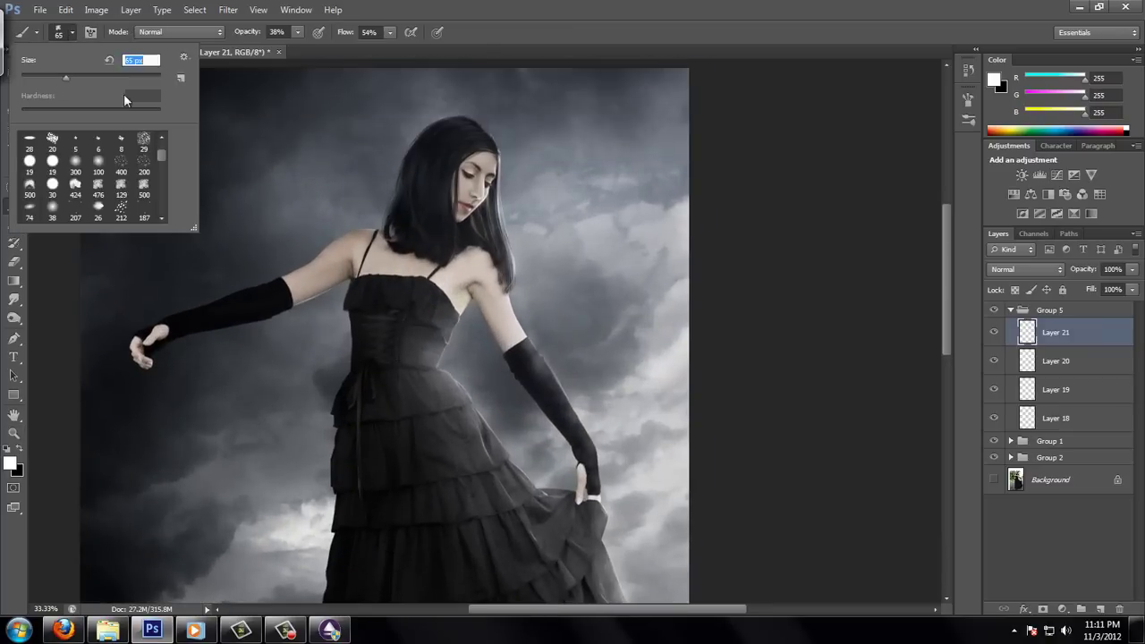
text(65)
key(Return)
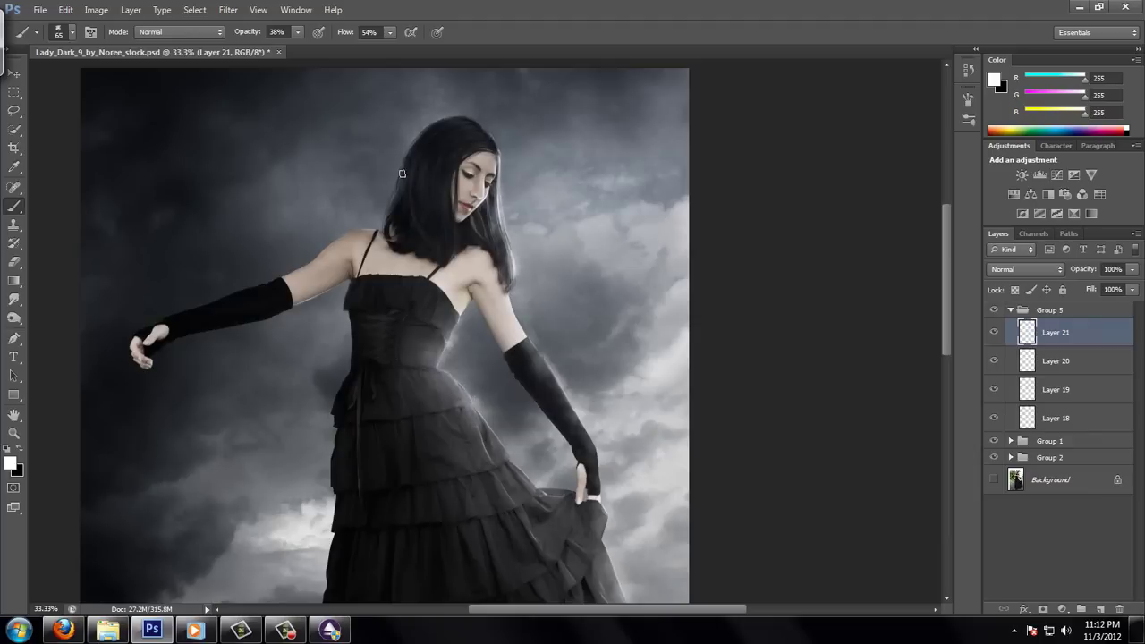
key(e)
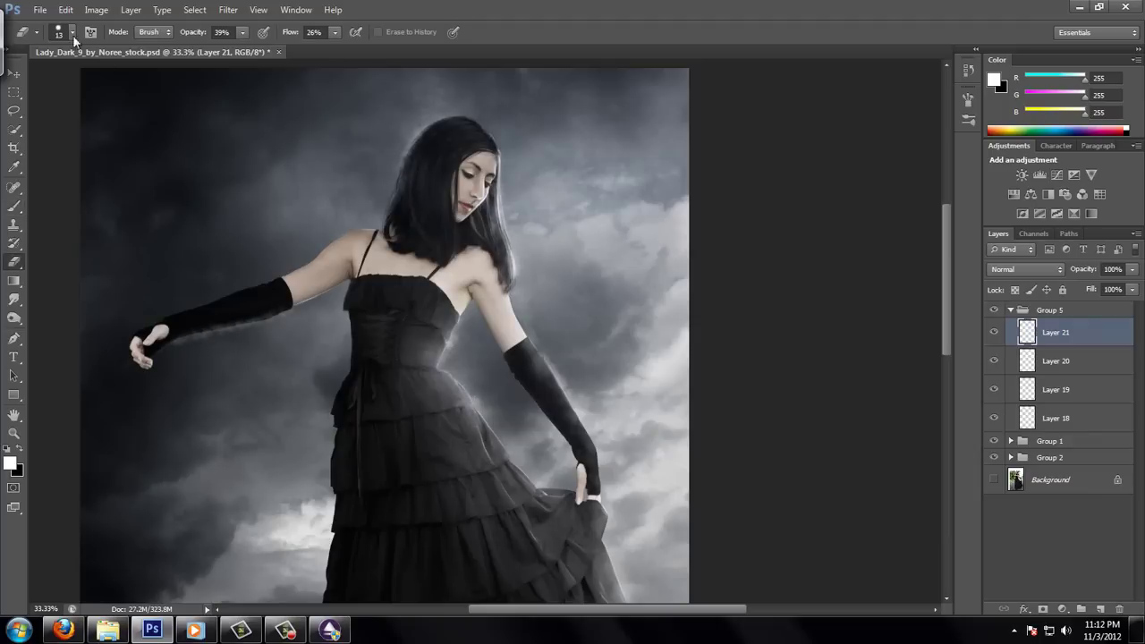
click(13, 433)
alt+click(386, 265)
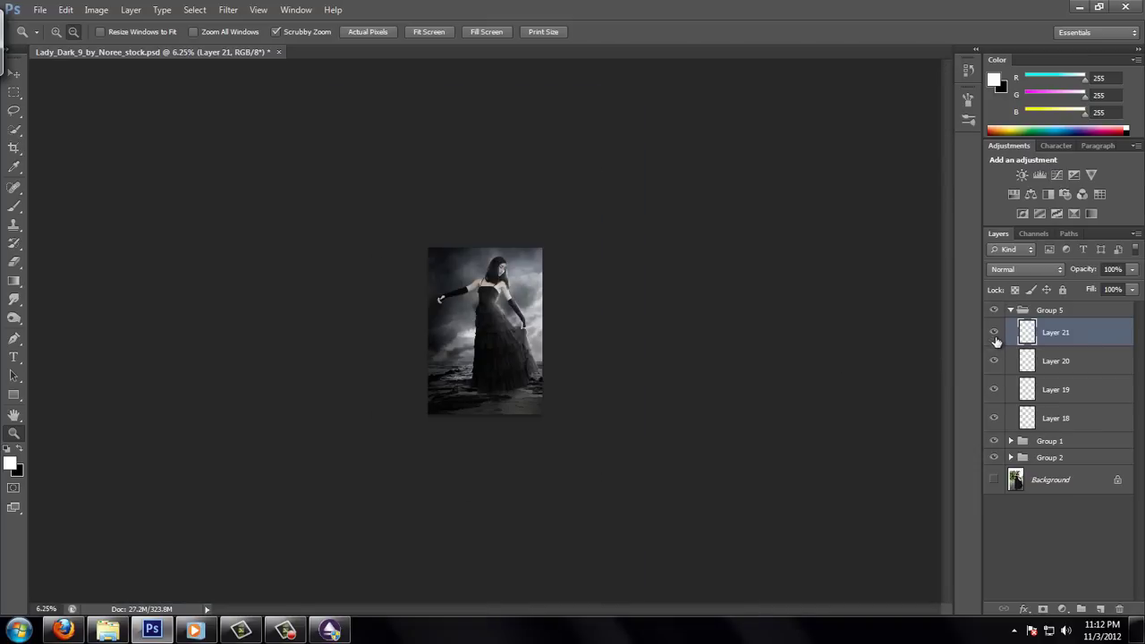
click(542, 326)
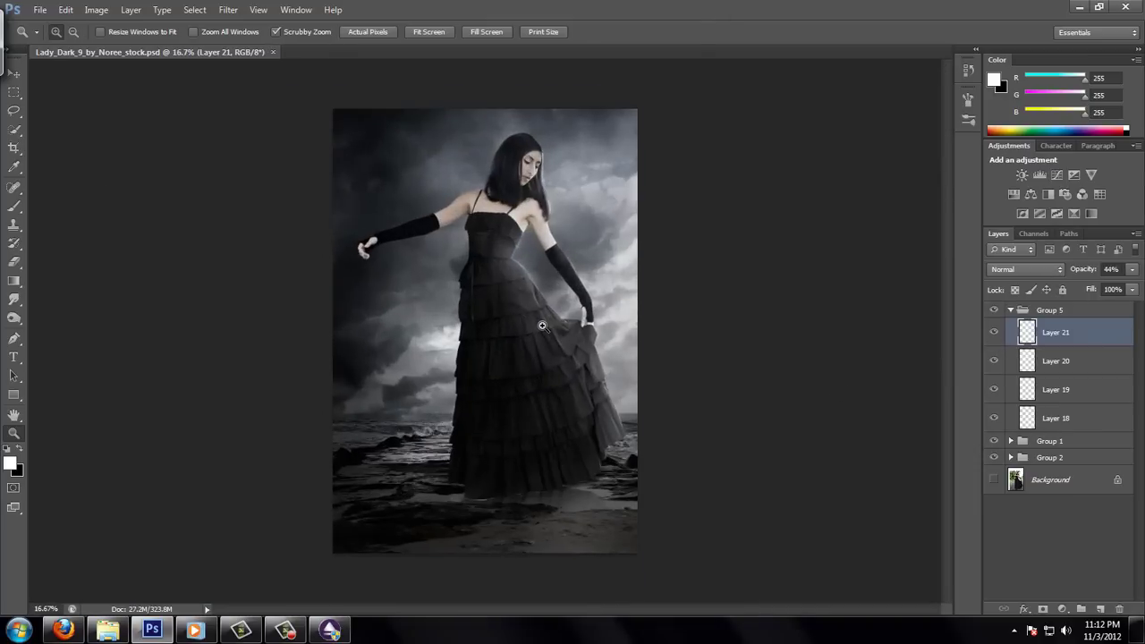
Select the Background copy 2 layer mask in Group 1 and zoom in closely on the hair.
click(1049, 441)
click(1011, 457)
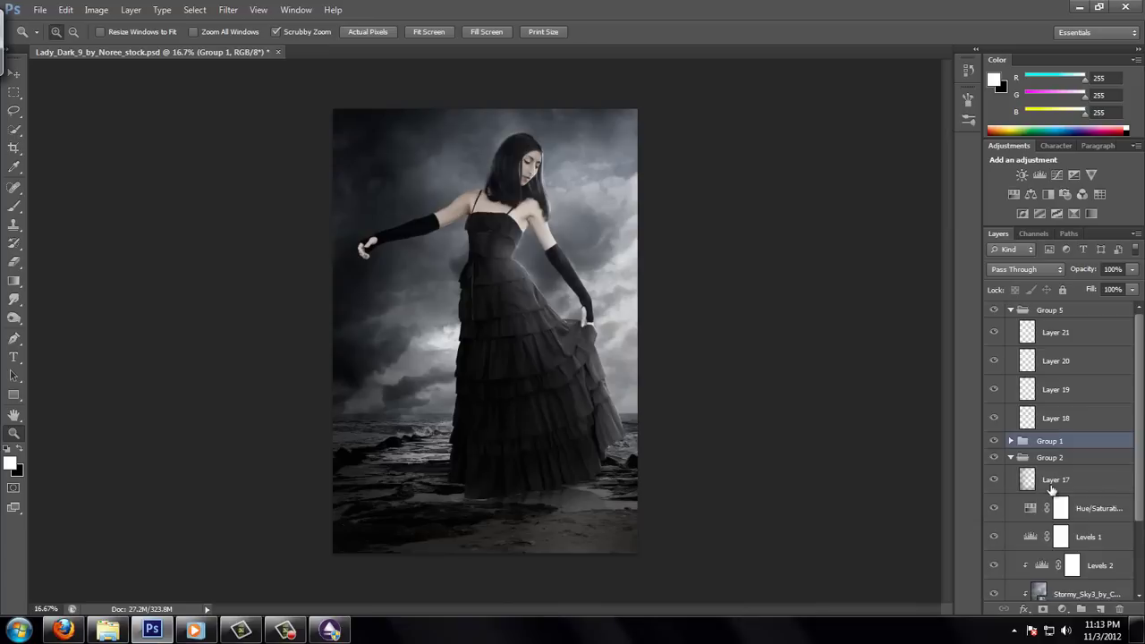
scroll(1048, 537, down, 1)
scroll(1048, 560, down, 2)
click(1010, 363)
click(1011, 347)
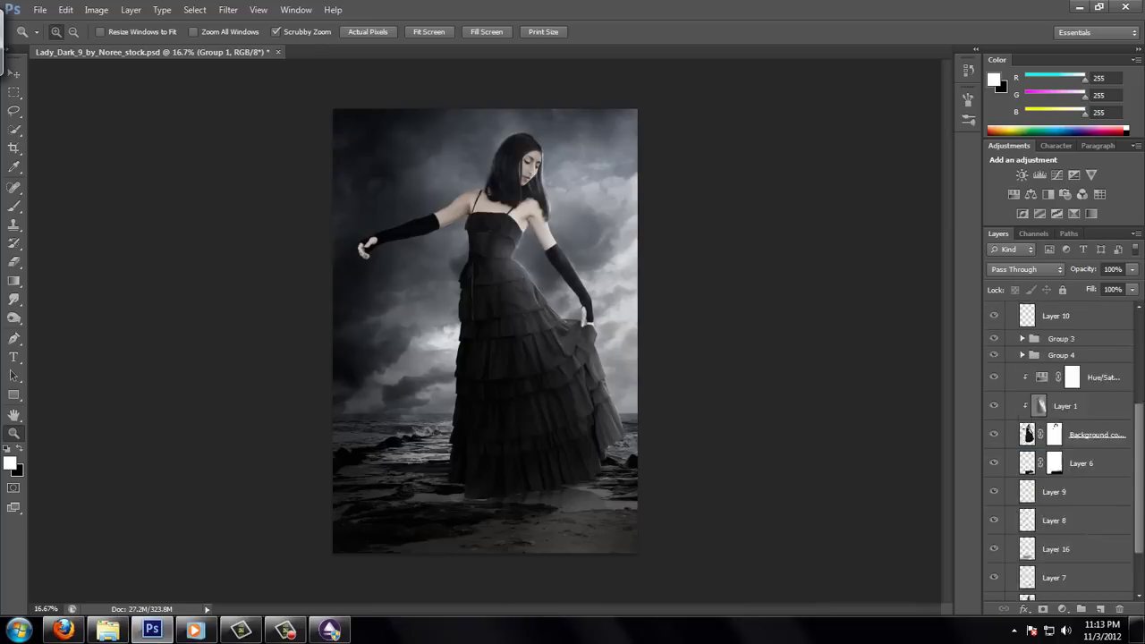
click(1054, 391)
click(494, 131)
Switch to the Brush tool with flow raised to 100%.
click(15, 204)
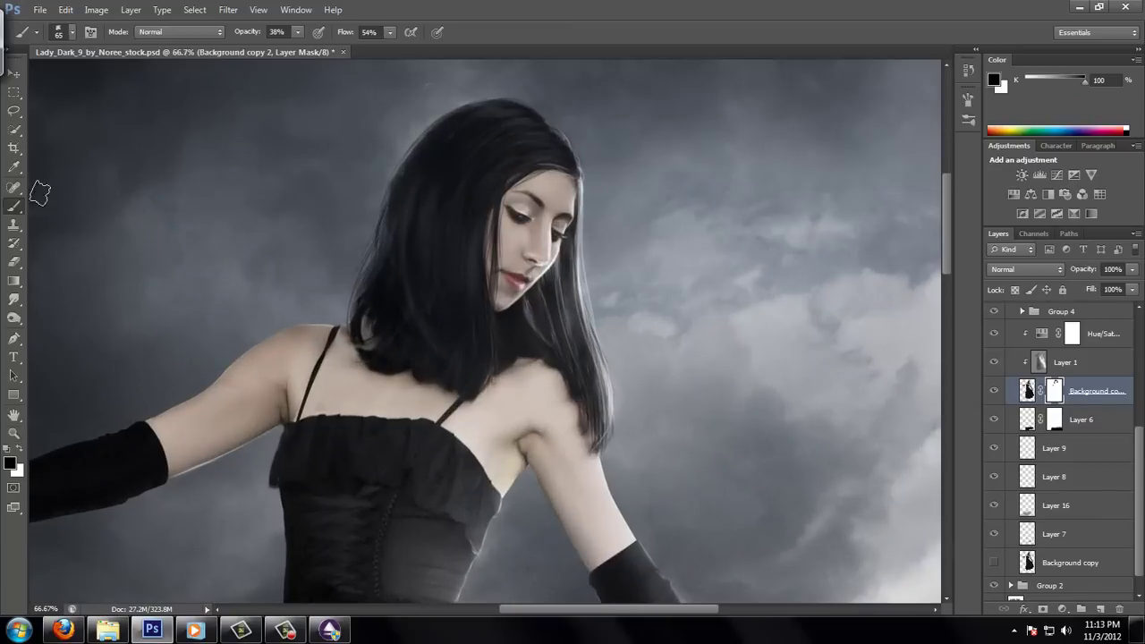
click(71, 31)
click(389, 32)
drag(397, 40, 429, 48)
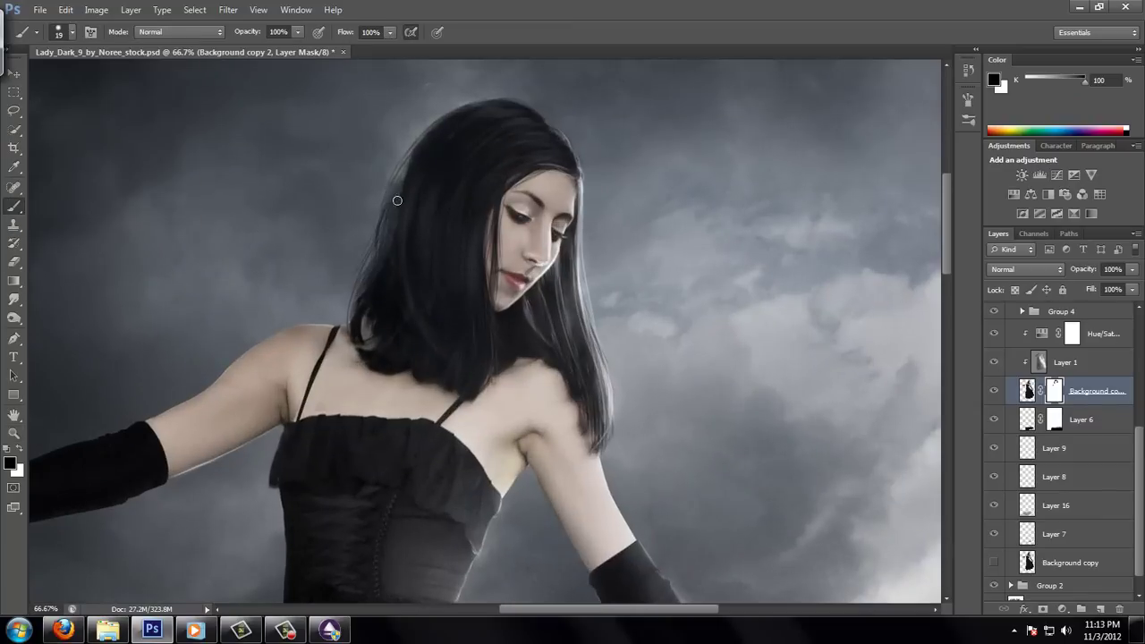
scroll(928, 253, up, 2)
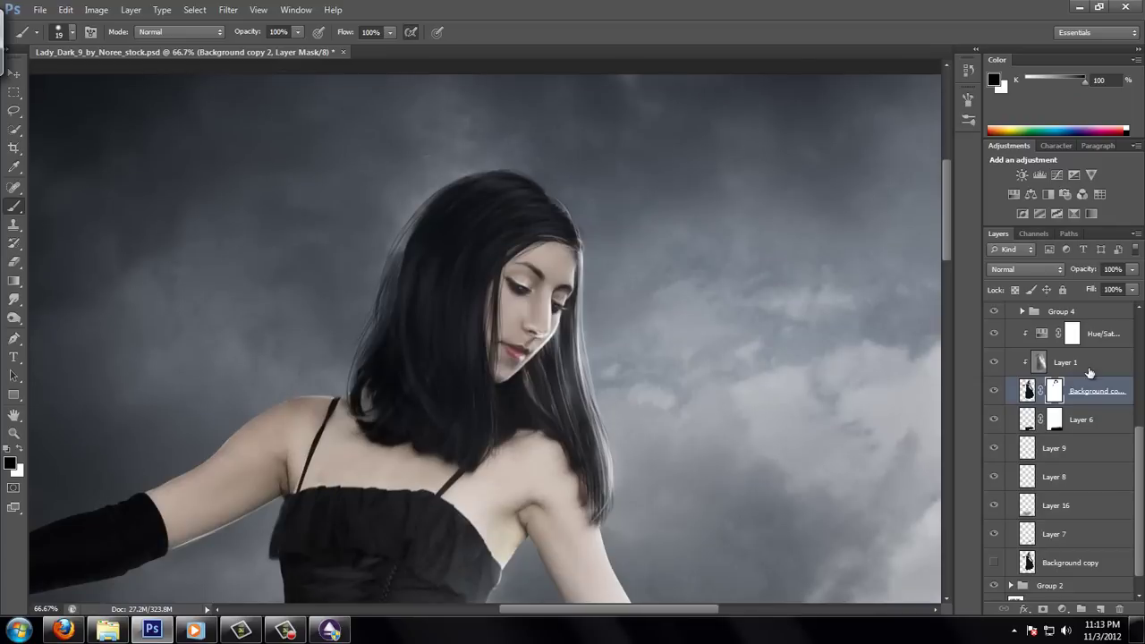
scroll(1089, 372, up, 2)
scroll(1064, 500, up, 3)
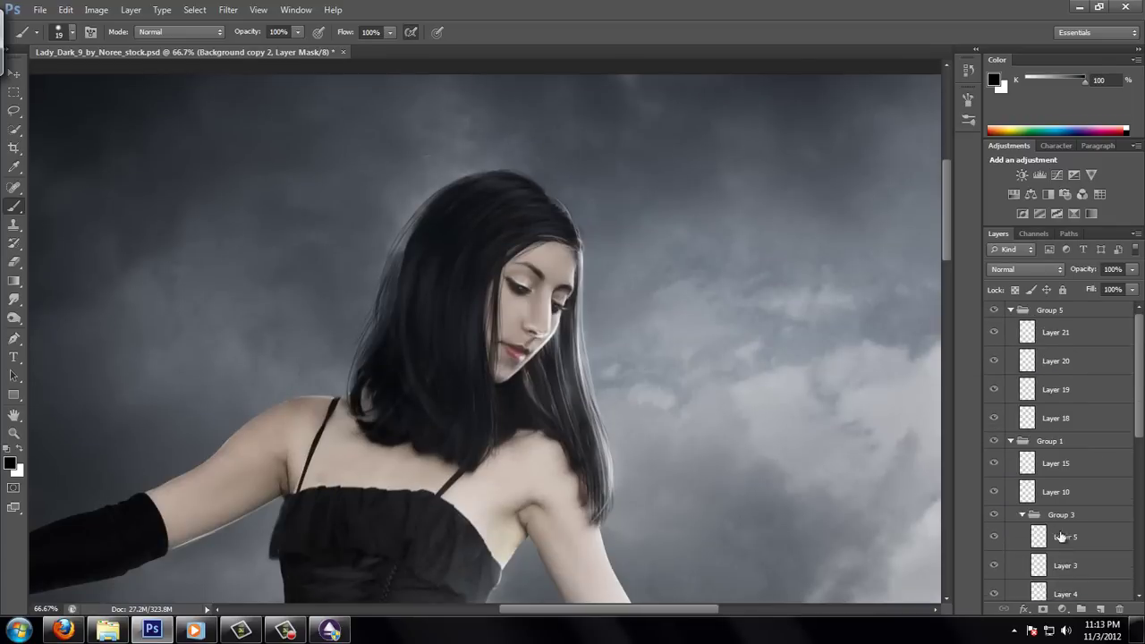
scroll(1061, 537, down, 5)
Set the Eraser to 100% opacity and select Layer 2 in Group 3.
click(1027, 510)
scroll(1073, 501, up, 2)
key(e)
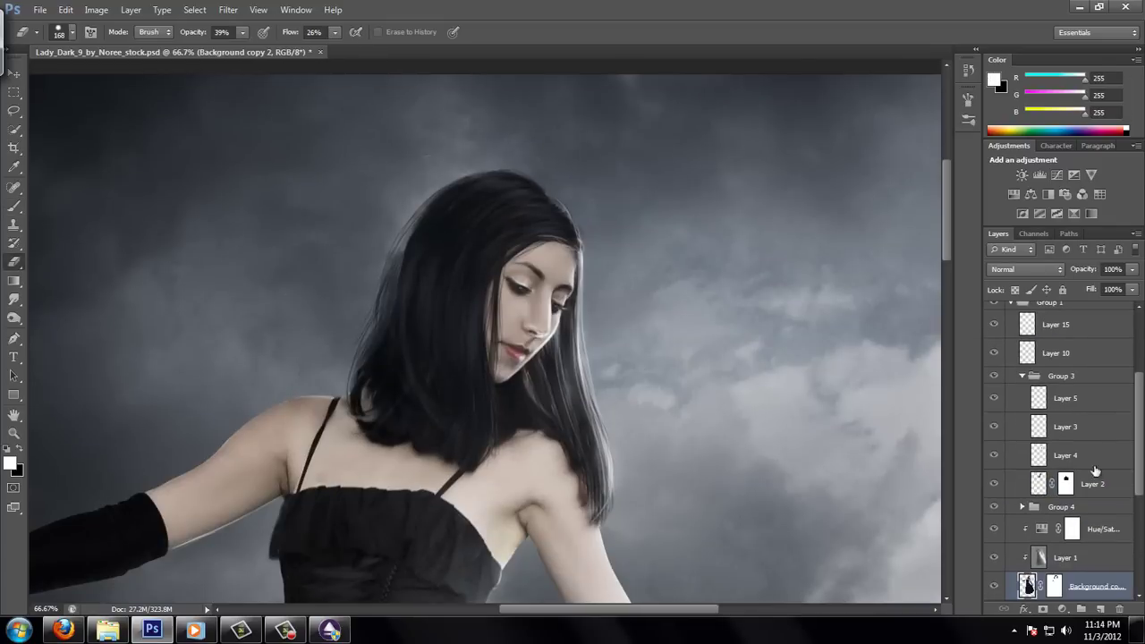
click(1095, 481)
key(0)
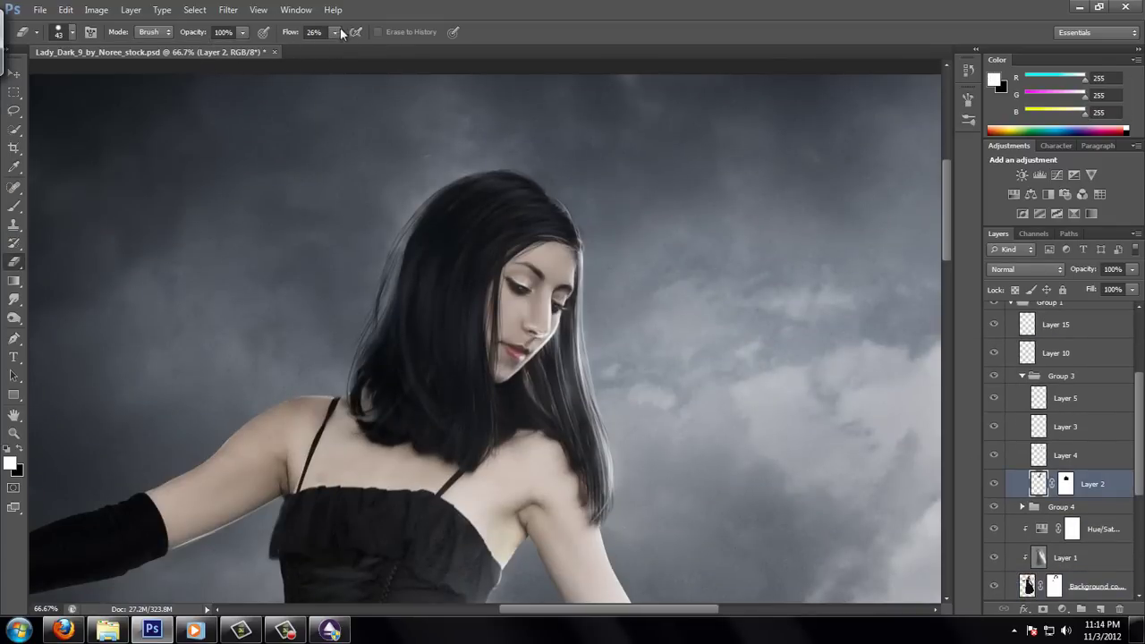
click(72, 32)
click(361, 320)
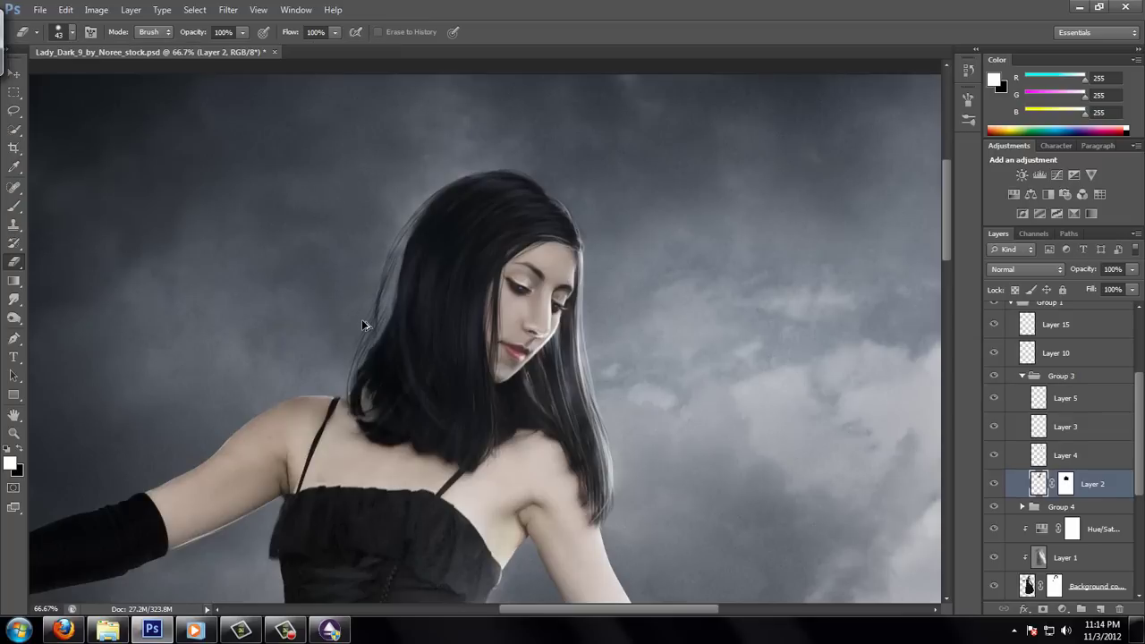
On Layer 3, use a 7 px dark brush sampled from the hair edge.
click(1015, 430)
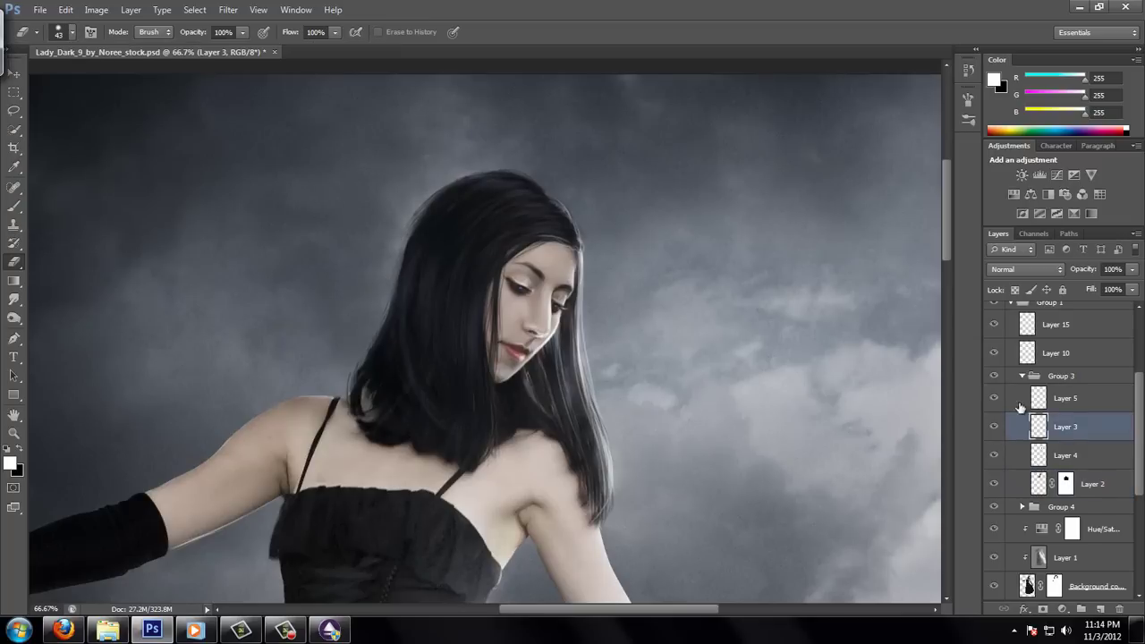
key(b)
click(72, 32)
key(x)
click(71, 32)
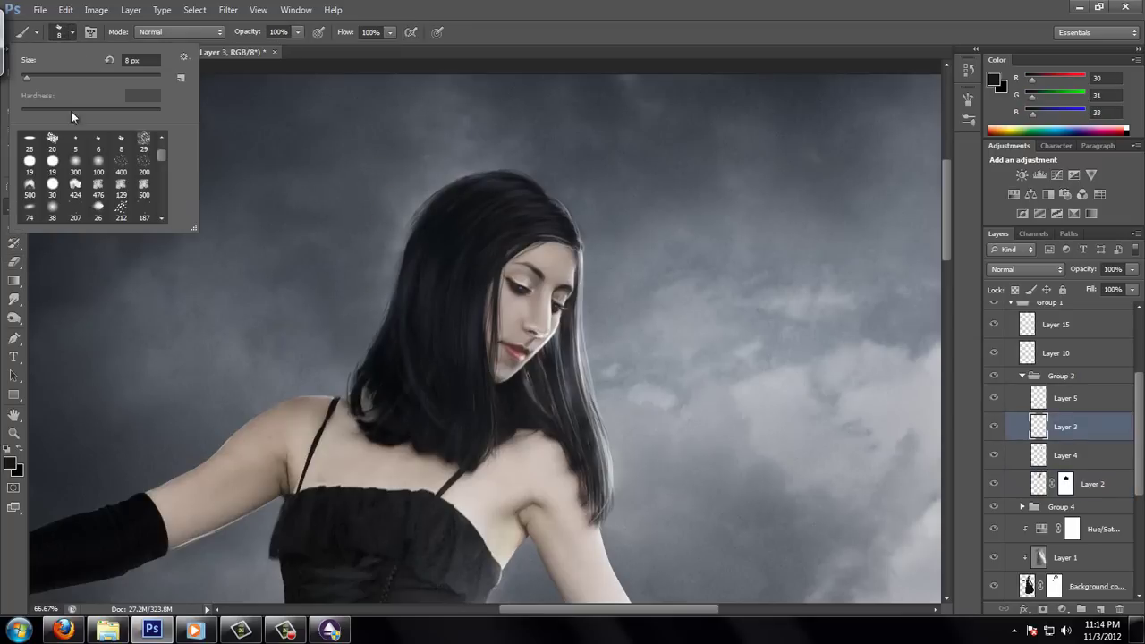
key(bracketleft)
key(Return)
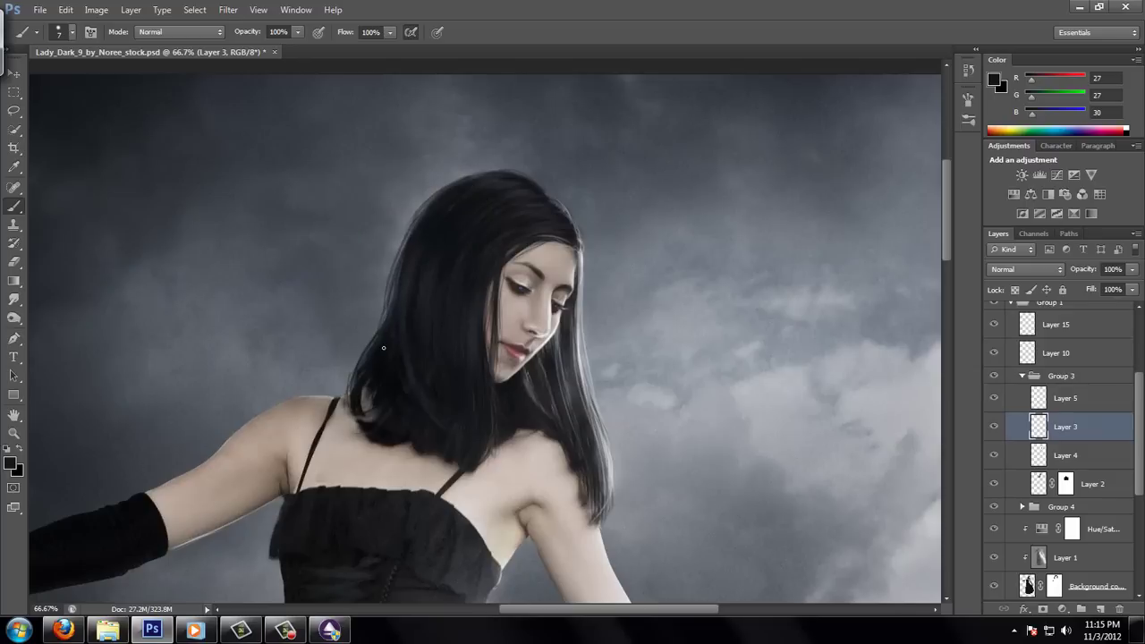
alt+click(365, 378)
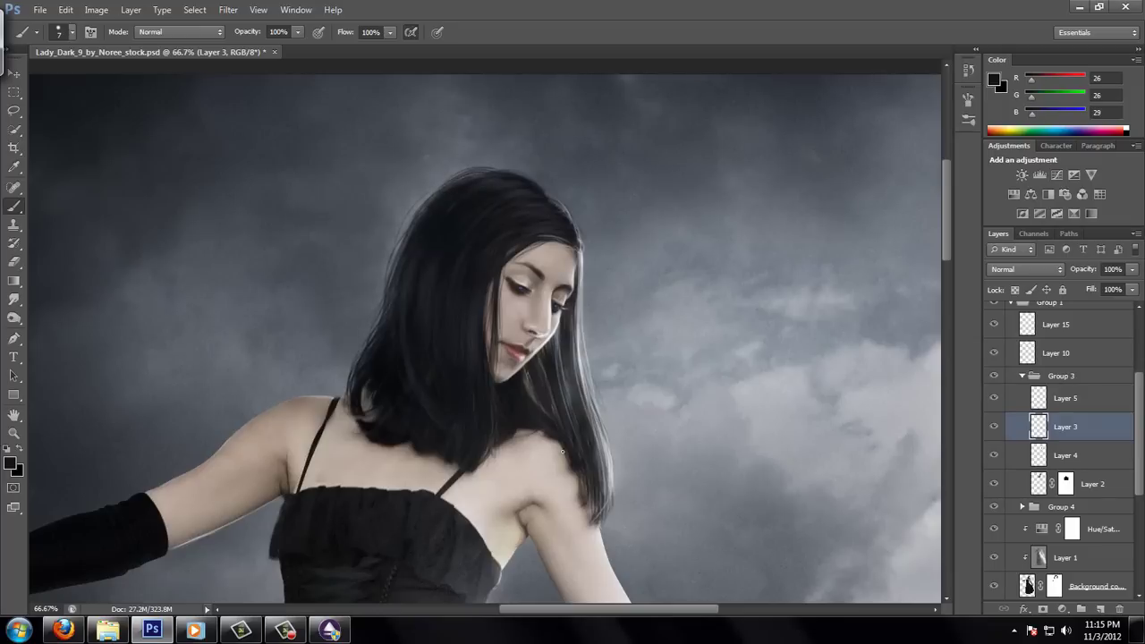
Save the document and zoom out to view the whole image.
key(ctrl+s)
key(z)
alt+click(458, 243)
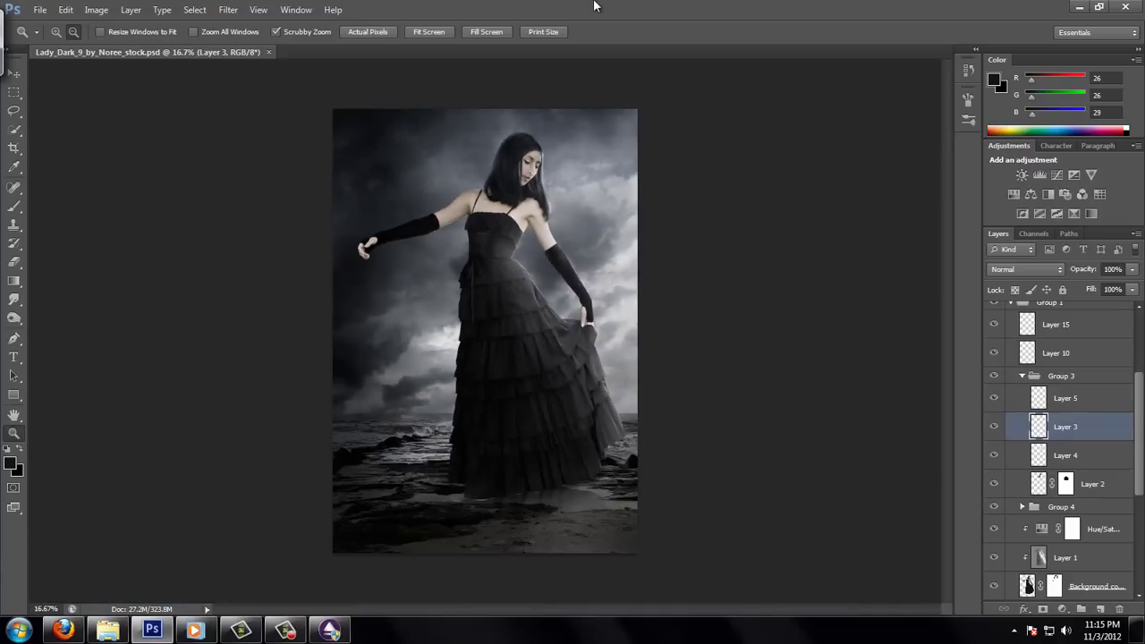
Paint a soft white highlight along the hair's right edge on a new Layer 22 at 48% opacity.
click(1059, 407)
key(ctrl+shift+alt+n)
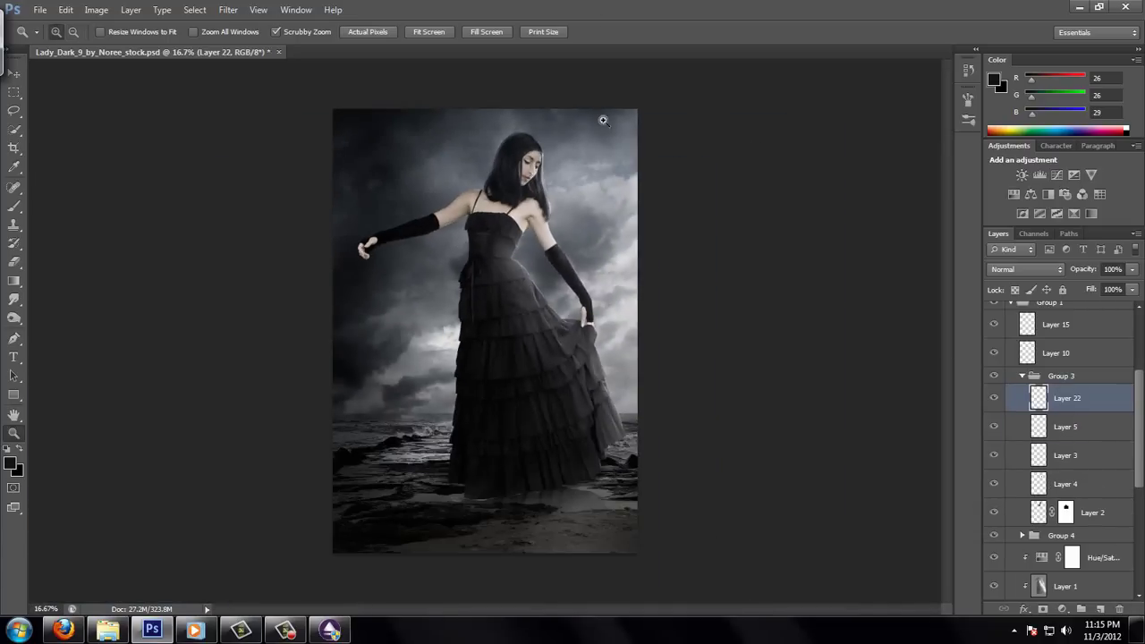
click(559, 134)
click(559, 134)
click(559, 135)
click(559, 134)
key(b)
key(x)
click(59, 32)
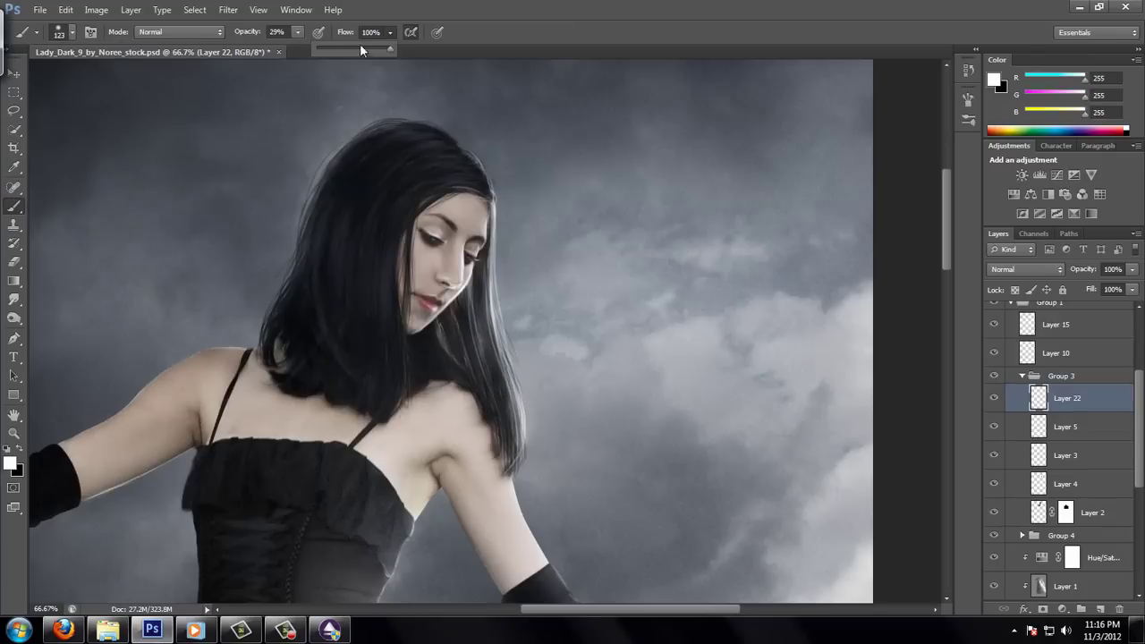
drag(490, 353, 502, 429)
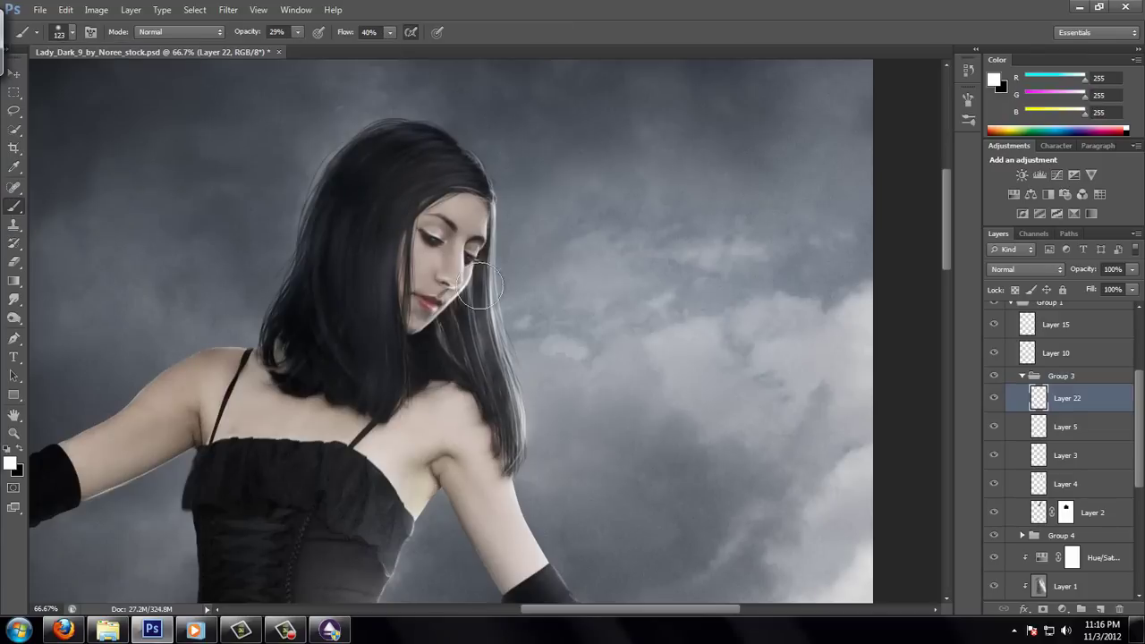
drag(1131, 270, 1094, 284)
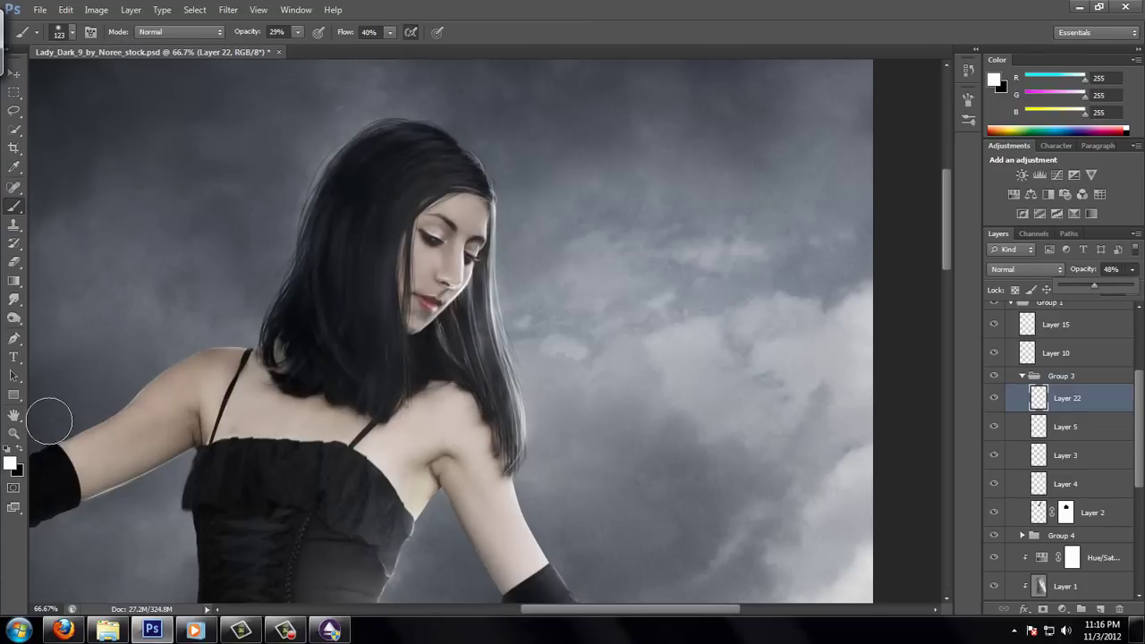
Zoom out, collapse Group 3, and select Layer 1 with the Burn tool.
key(z)
alt+click(328, 270)
click(1061, 376)
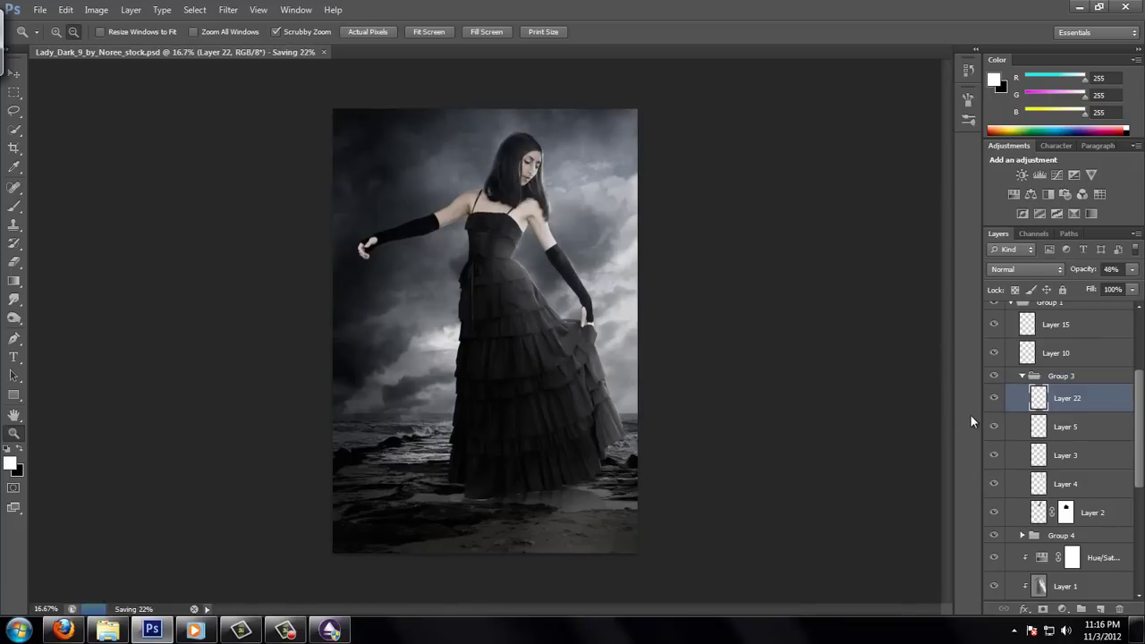
click(1022, 375)
click(1086, 442)
right_click(14, 318)
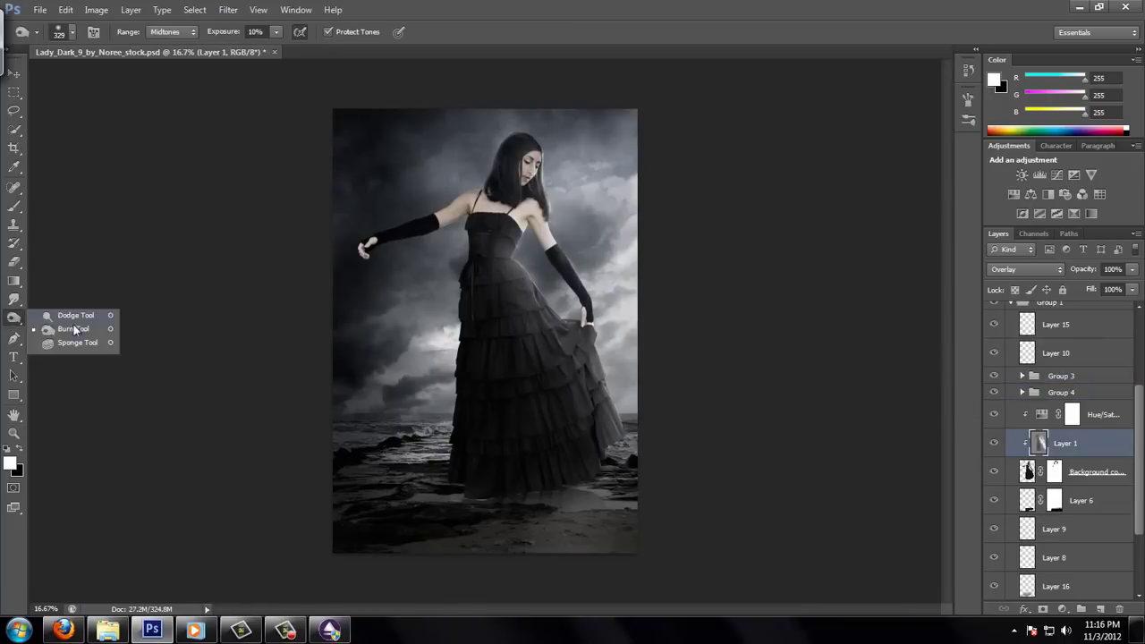
click(54, 327)
Paint white light over the left glove on clipped Layer 23, set to Soft Light at 56%.
click(1100, 609)
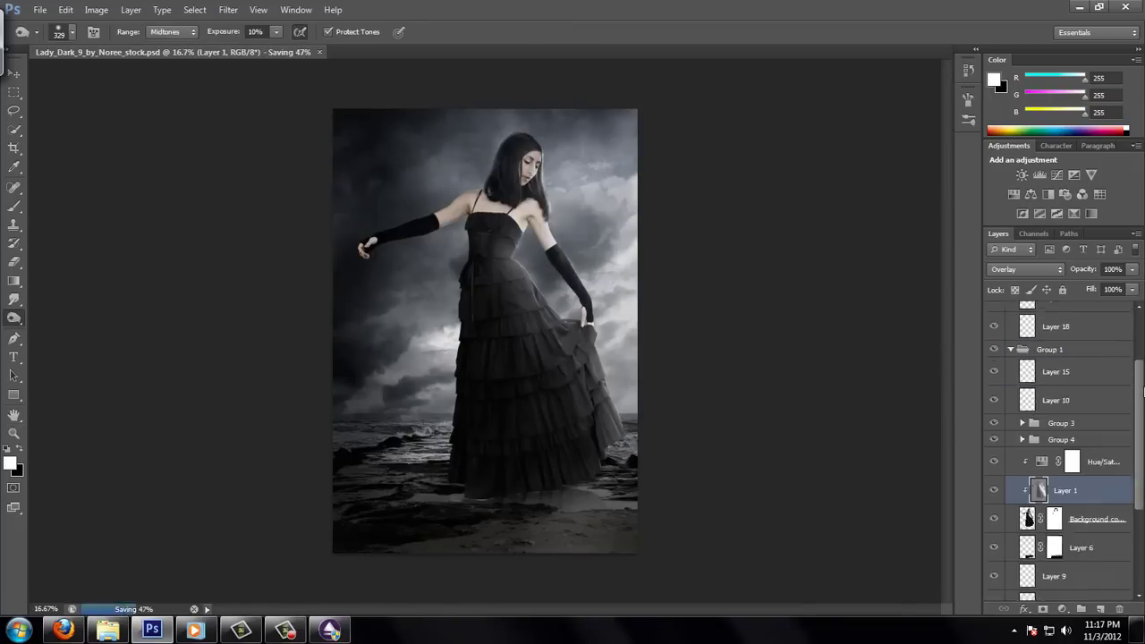
key(b)
drag(348, 256, 444, 218)
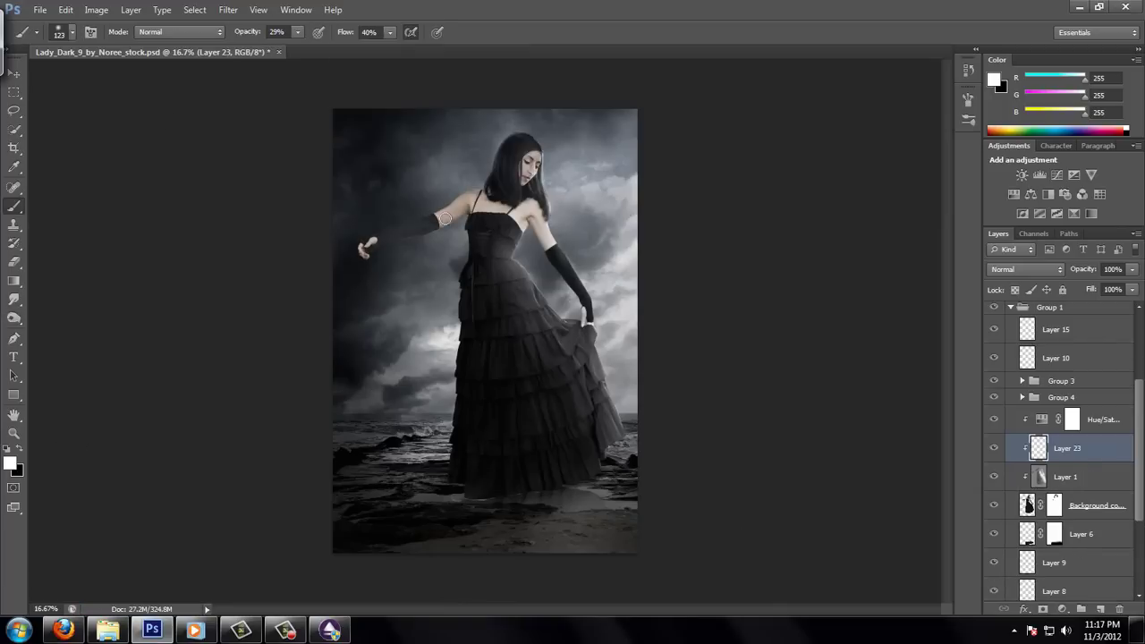
click(1025, 269)
drag(1088, 287, 1143, 288)
click(1025, 244)
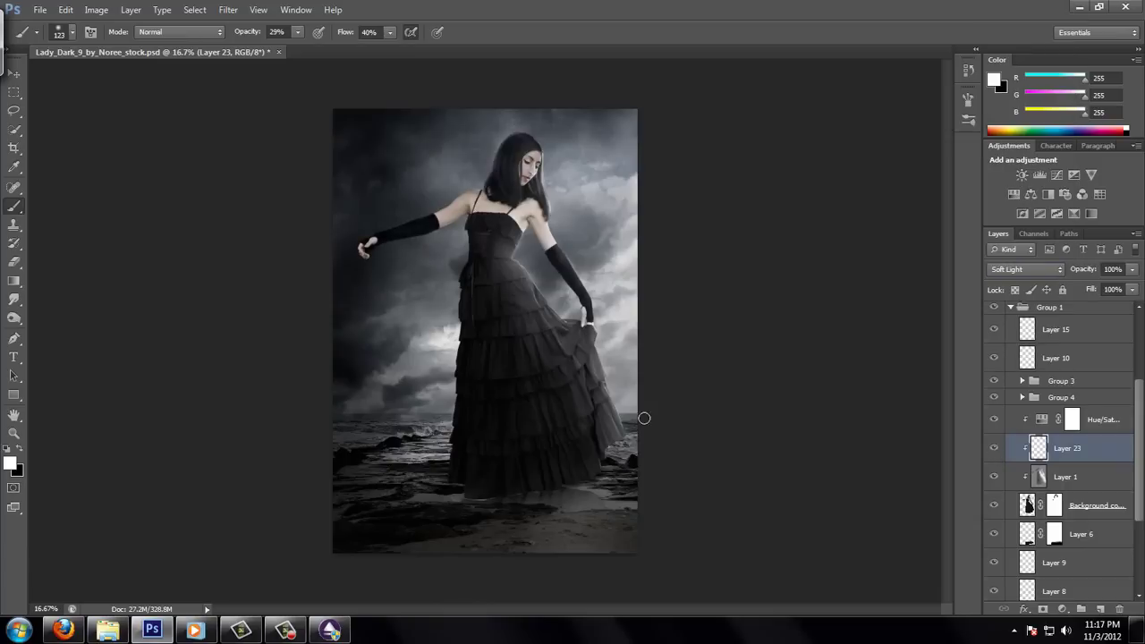
Collapse Group 1, save, and preview the Butterfly and Crow stock images.
scroll(1055, 430, up, 3)
click(1042, 327)
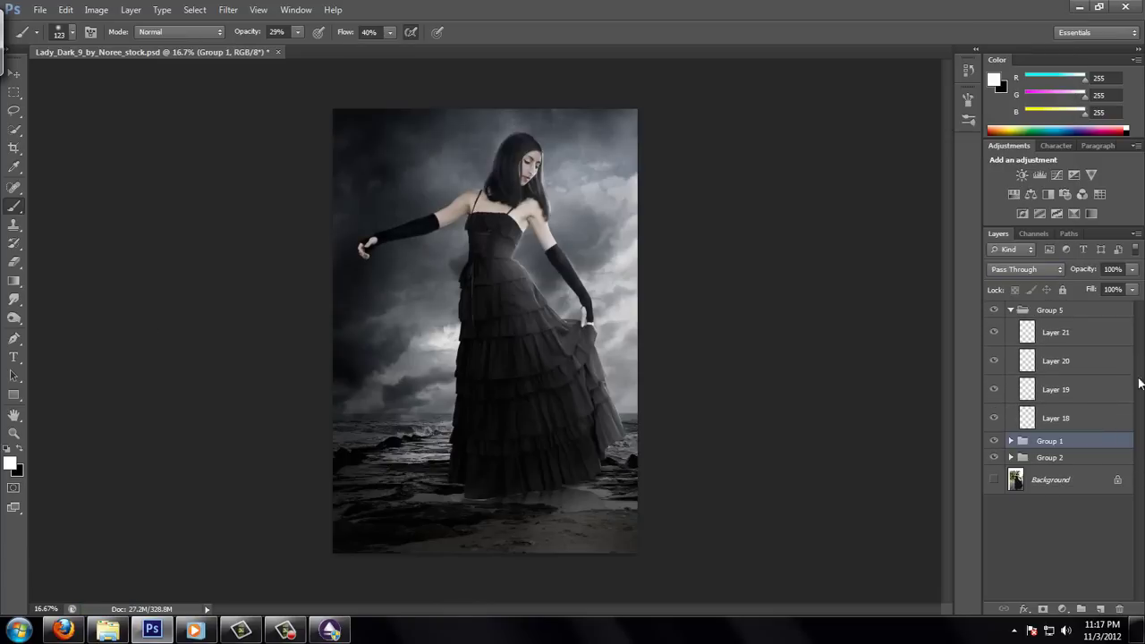
click(1010, 326)
key(ctrl+s)
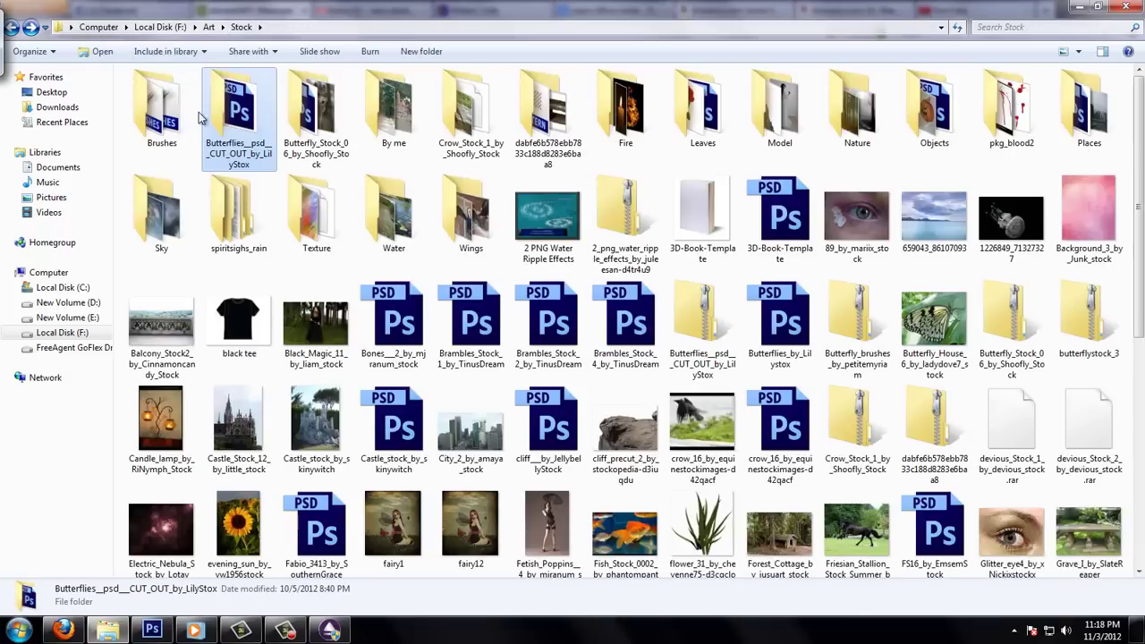
double_click(315, 107)
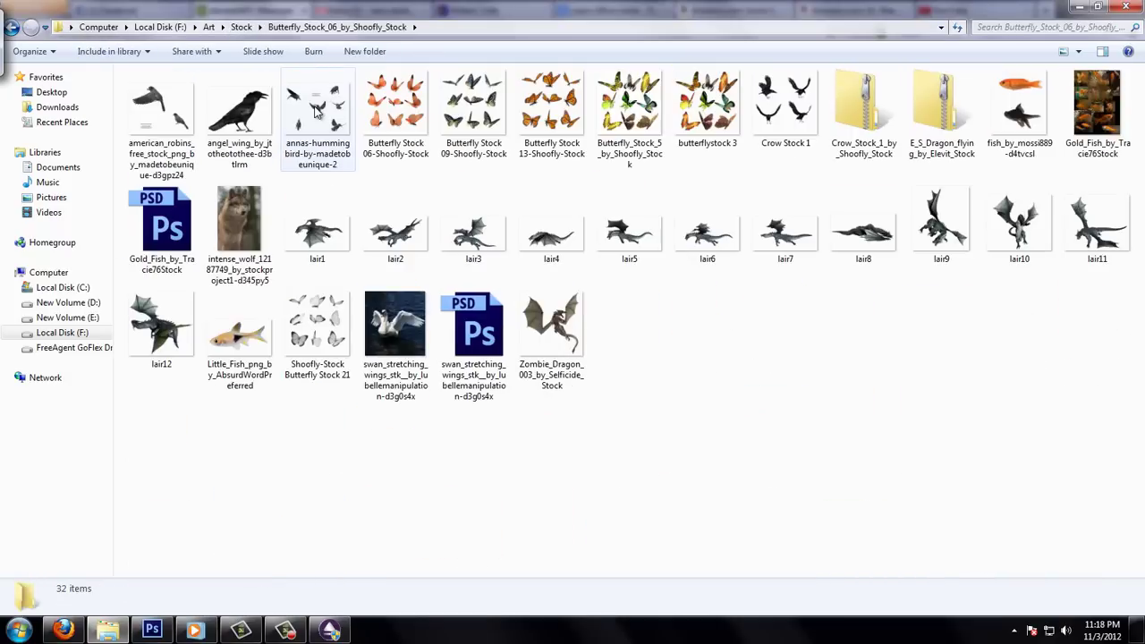
double_click(791, 106)
click(152, 632)
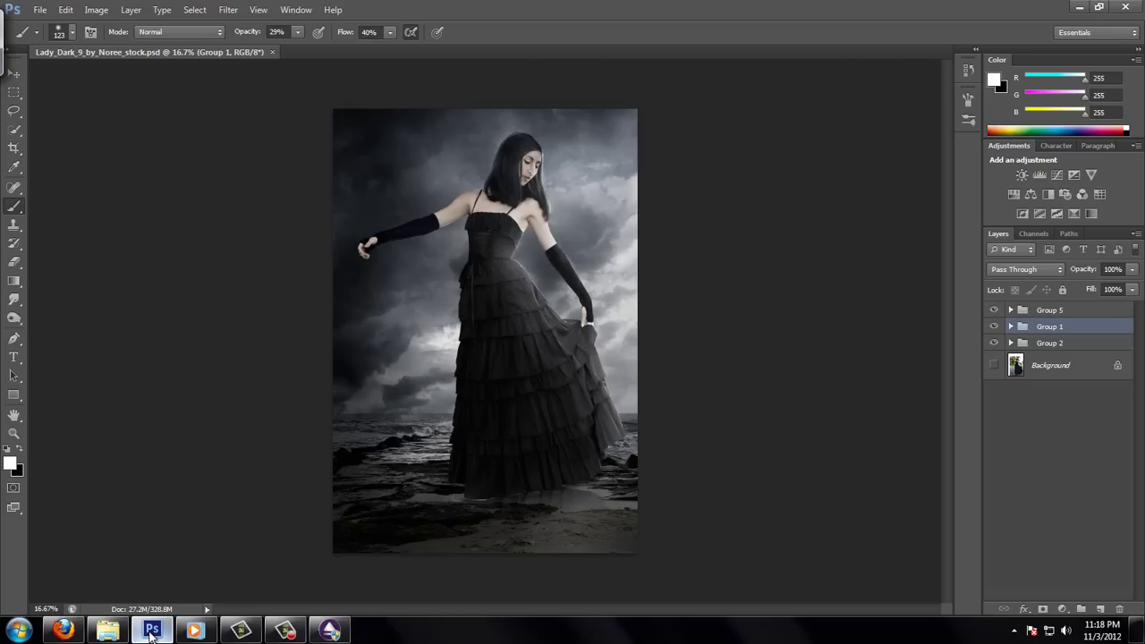
Back in Photoshop, add a Curves adjustment layer over the whole image.
click(152, 632)
click(152, 632)
click(1100, 609)
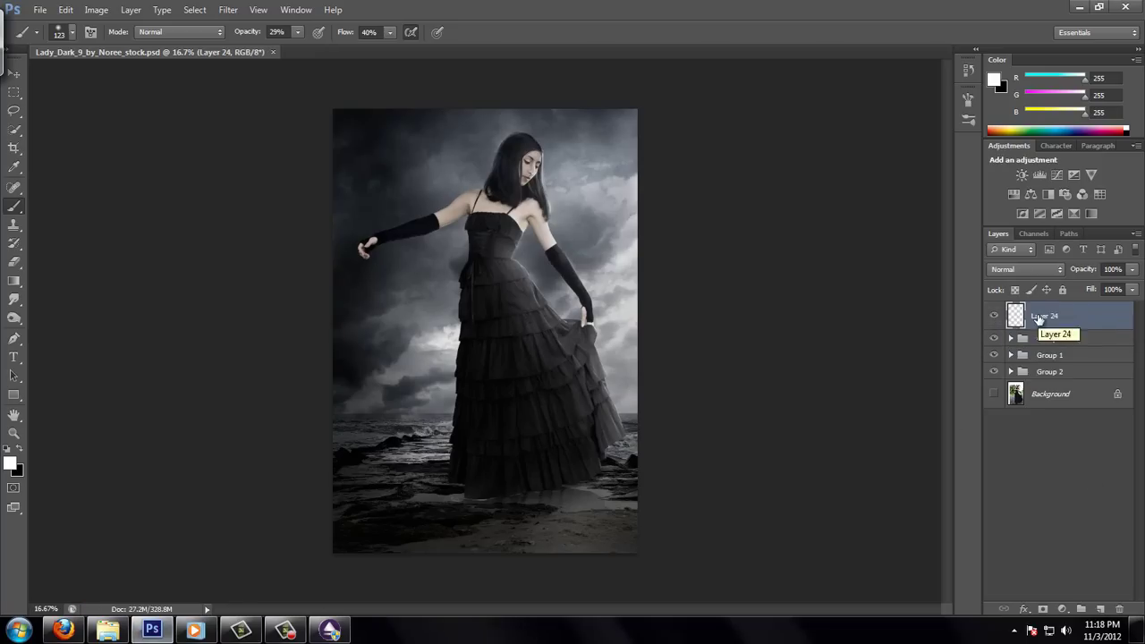
click(1119, 609)
click(1056, 175)
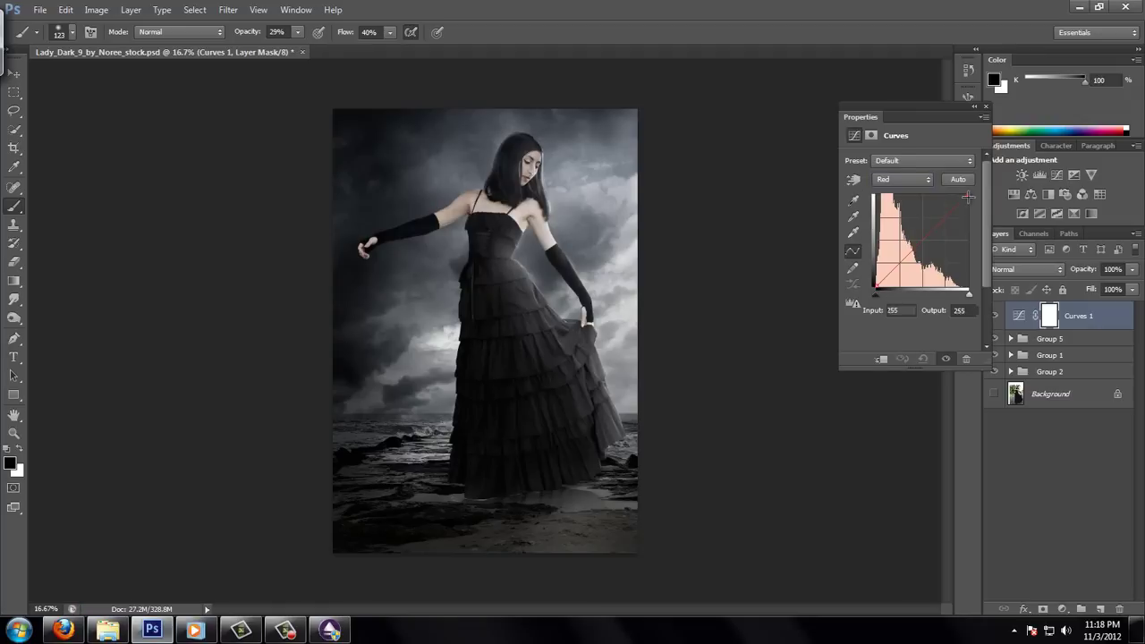
Pull the Blue curve's highlight point inward to cool the image toward blue.
click(903, 178)
click(895, 218)
click(904, 179)
click(894, 234)
drag(967, 194, 964, 194)
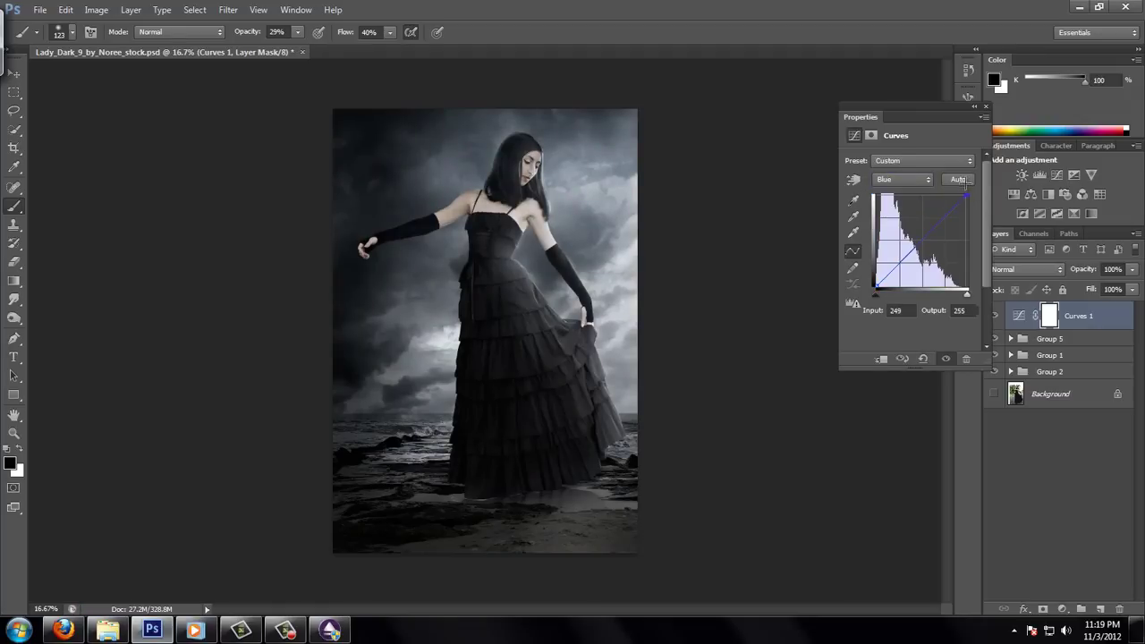
click(903, 179)
click(894, 202)
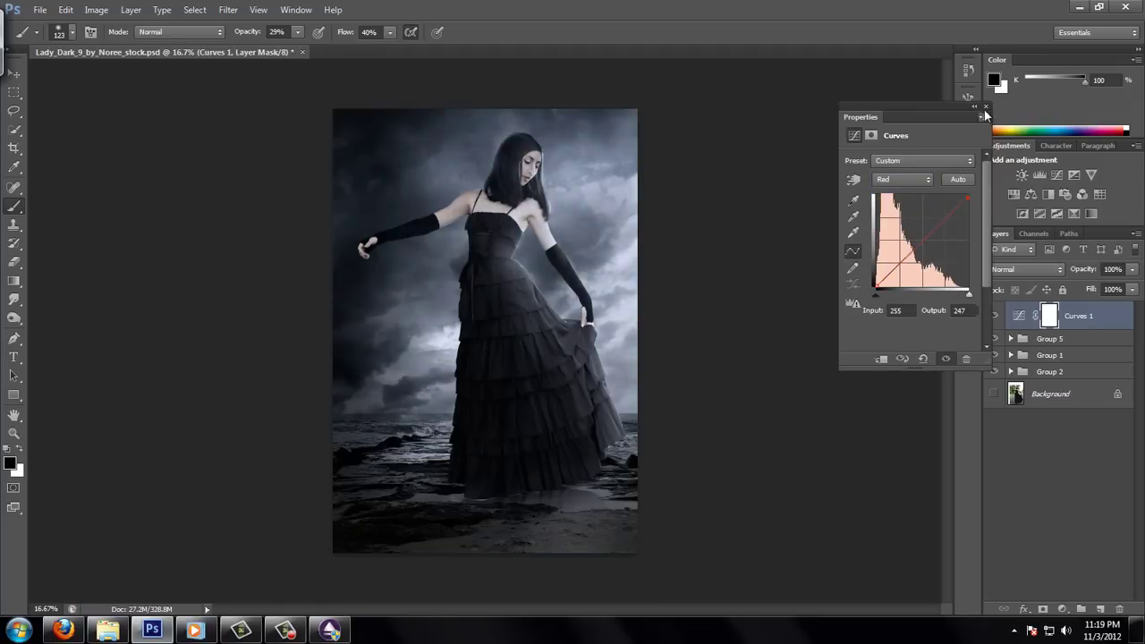
click(984, 111)
Compare Curves 1 on and off, then strengthen the Blue highlight point further.
click(993, 318)
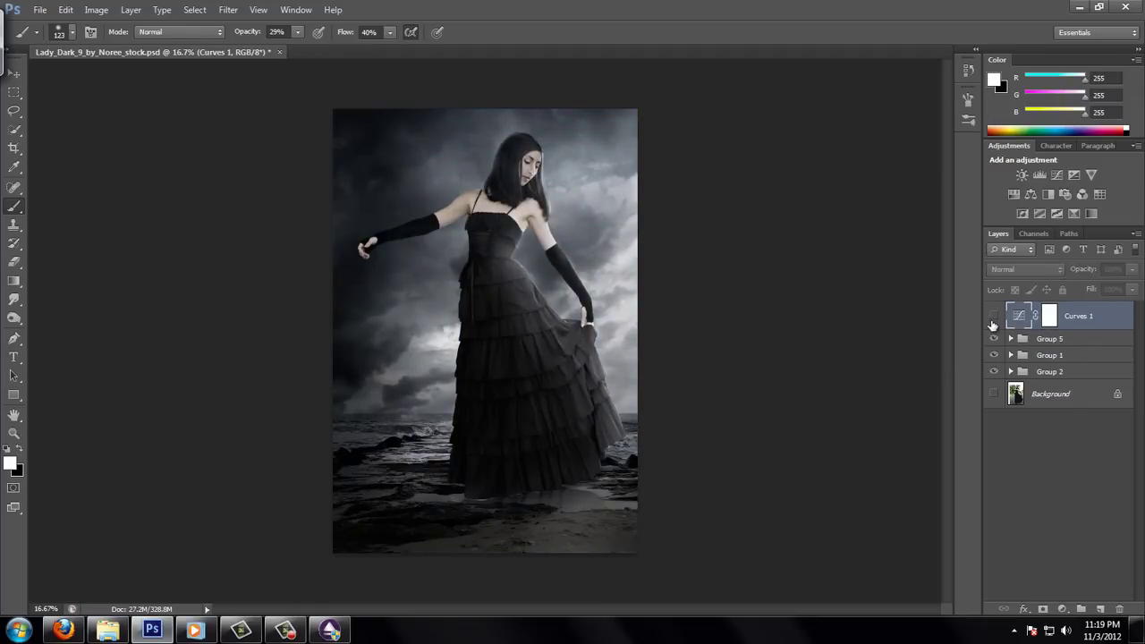
click(992, 317)
double_click(1017, 314)
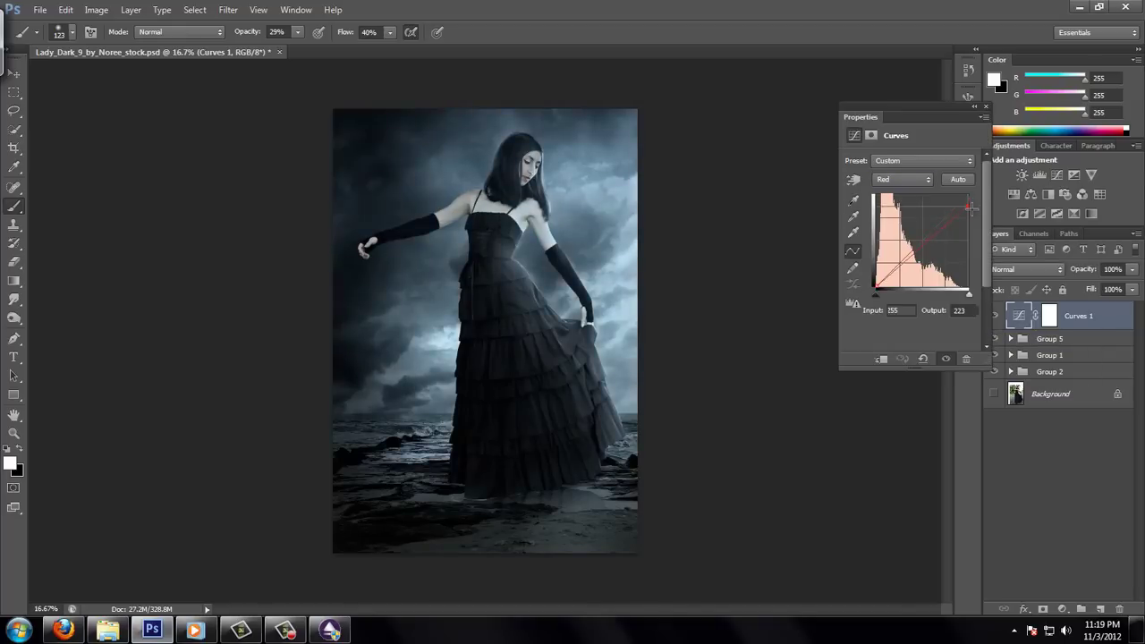
click(921, 180)
click(894, 234)
drag(968, 193, 964, 195)
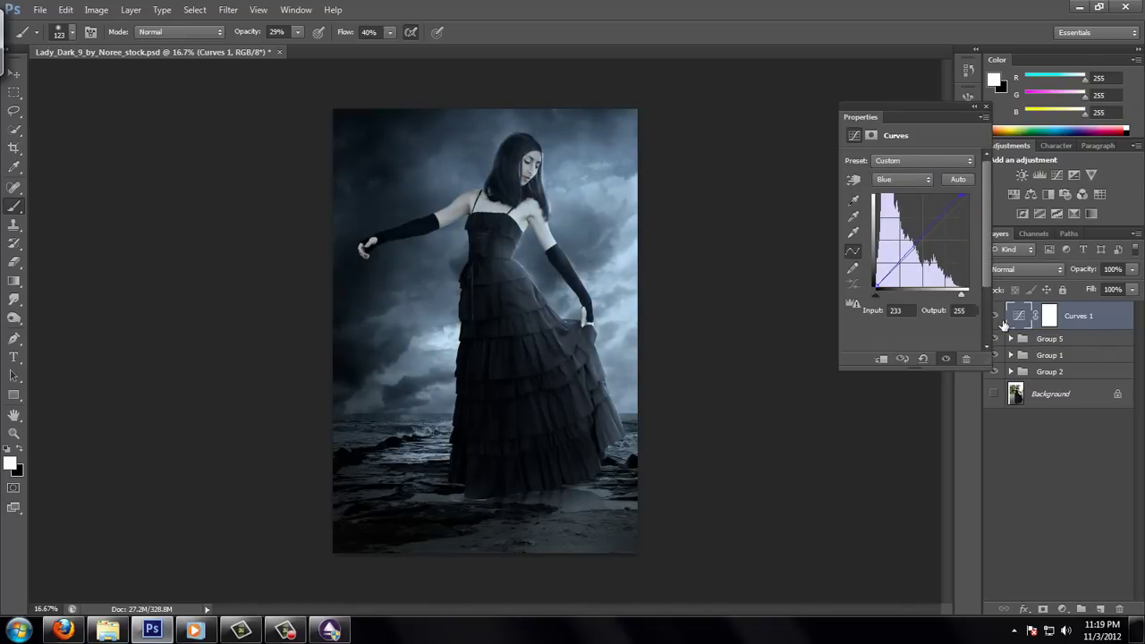
click(985, 107)
Paint soft white glows on the dress and shore with a 236 px brush on Layer 24, Gaussian Blur it, set to Overlay.
click(1100, 609)
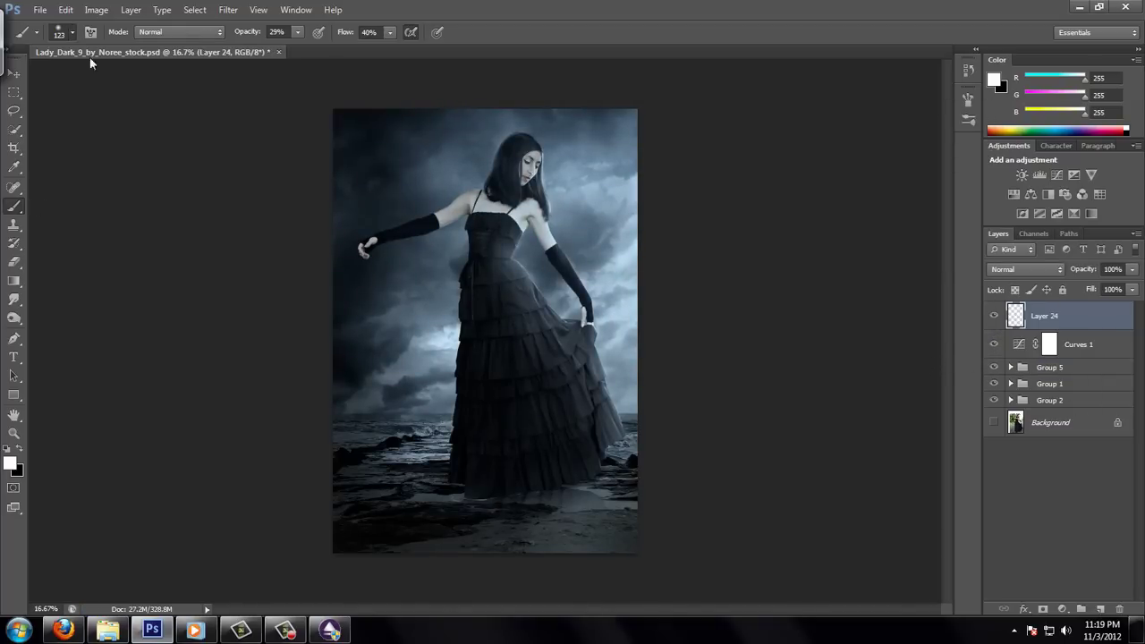
click(59, 32)
drag(519, 241, 474, 349)
mouse_move(545, 304)
mouse_down()
mouse_move(591, 376)
mouse_move(526, 250)
mouse_move(514, 268)
mouse_up()
mouse_move(590, 537)
mouse_down()
mouse_move(643, 427)
mouse_move(646, 450)
mouse_move(590, 546)
mouse_up()
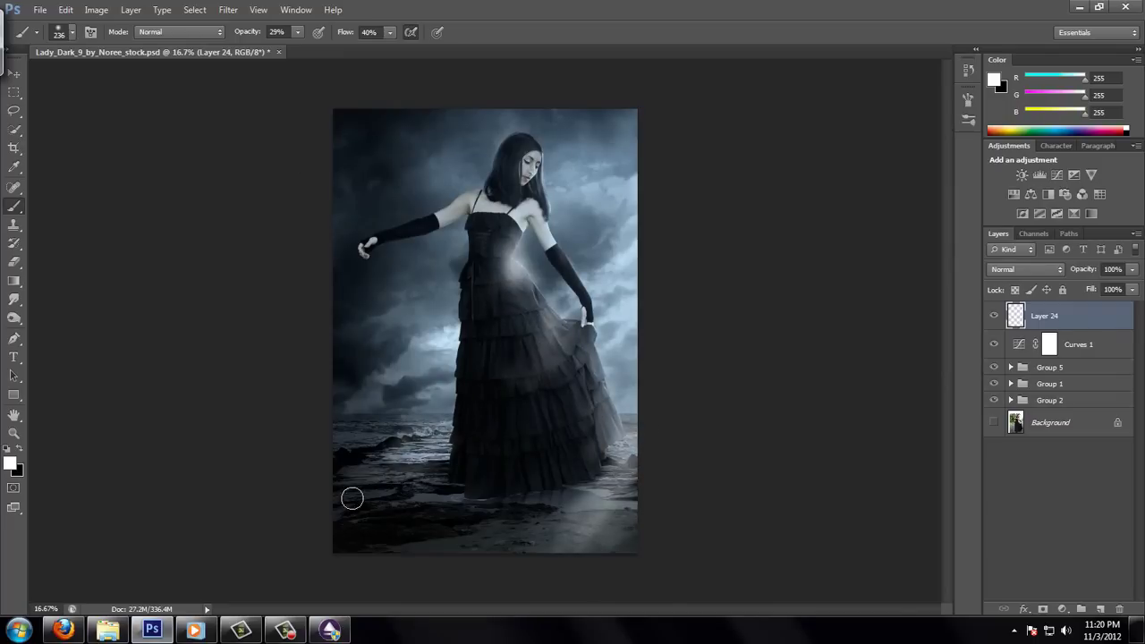
drag(352, 498, 355, 453)
click(228, 10)
click(260, 27)
click(935, 130)
key(shift+alt+o)
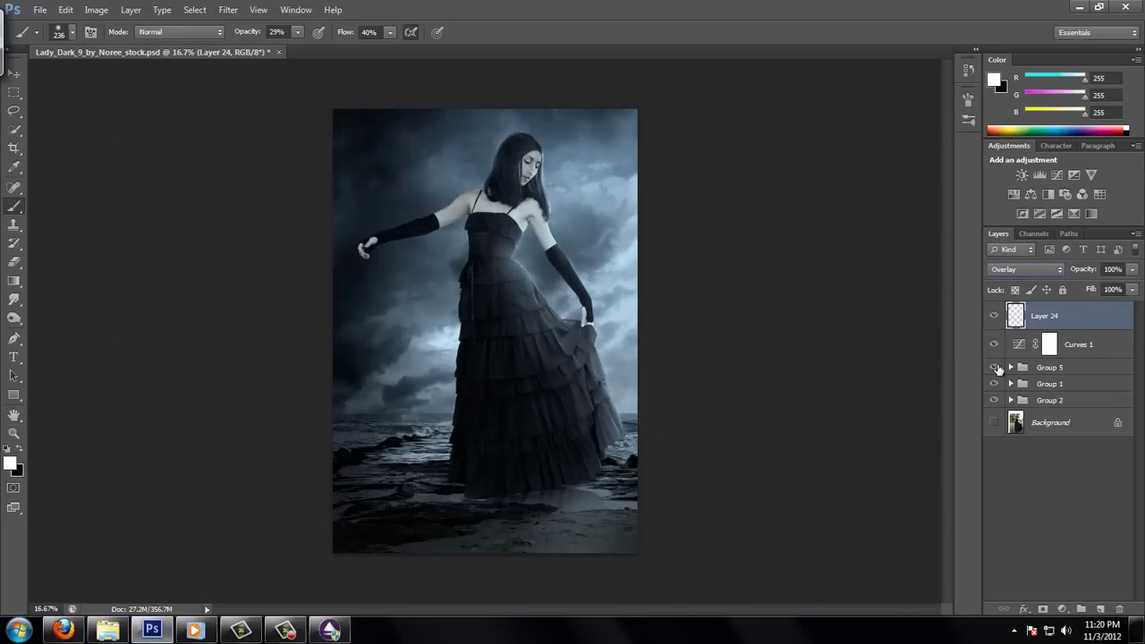
Move new Layer 25 into Group 2, set to Overlay at 35%, with a 401 px white brush.
click(1099, 609)
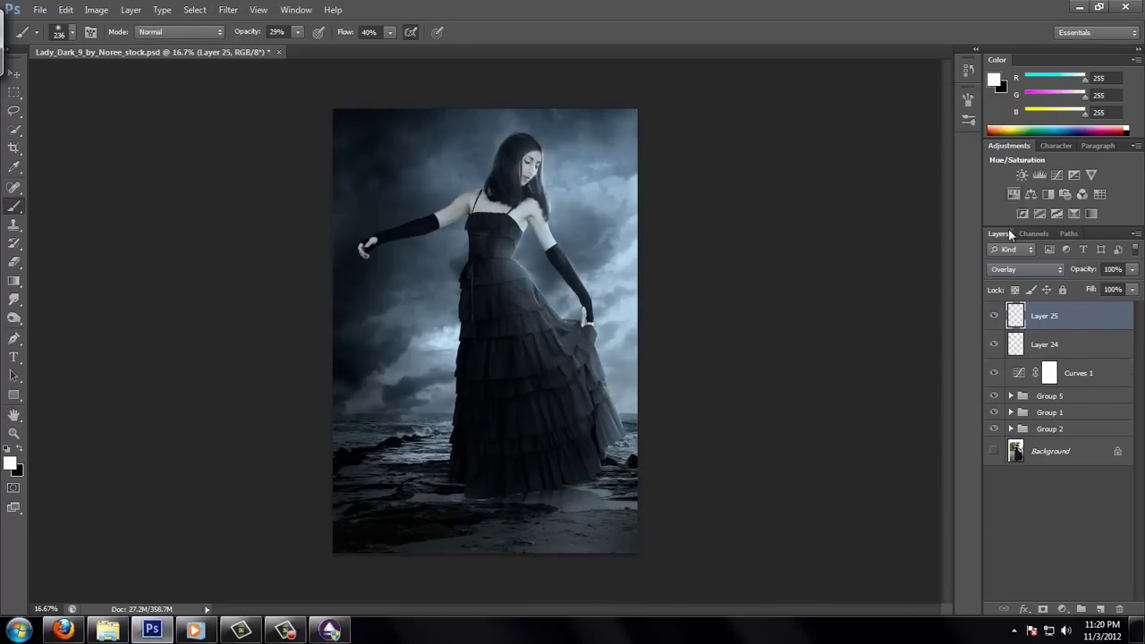
key(ctrl+alt+z)
key(ctrl+alt+z)
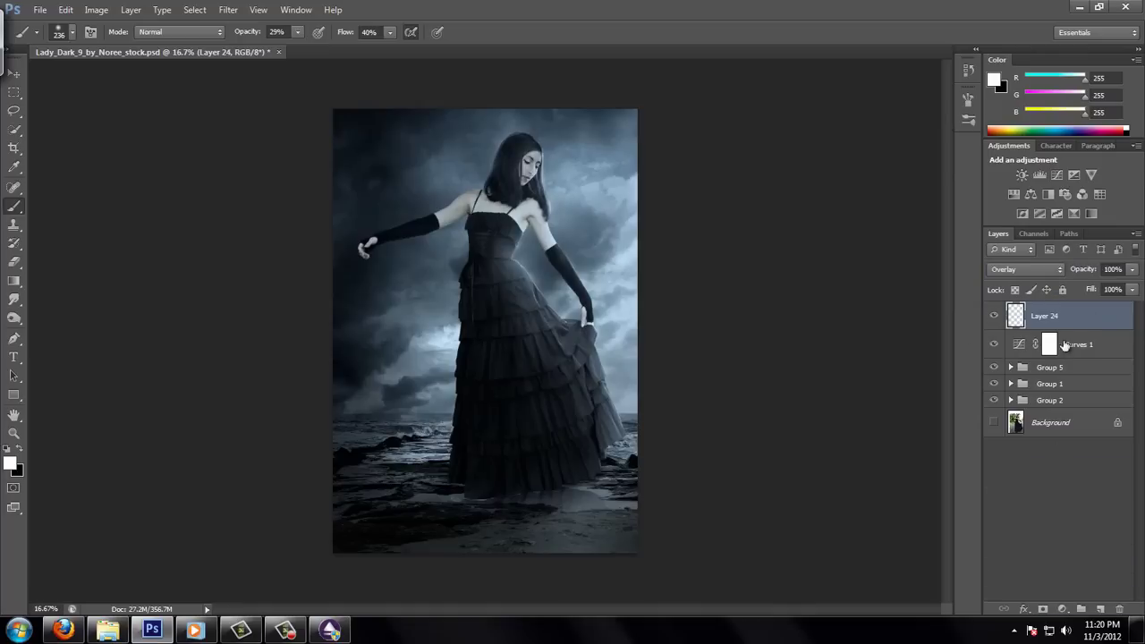
key(ctrl+alt+z)
click(1011, 400)
click(1055, 422)
click(72, 31)
key(Return)
key(x)
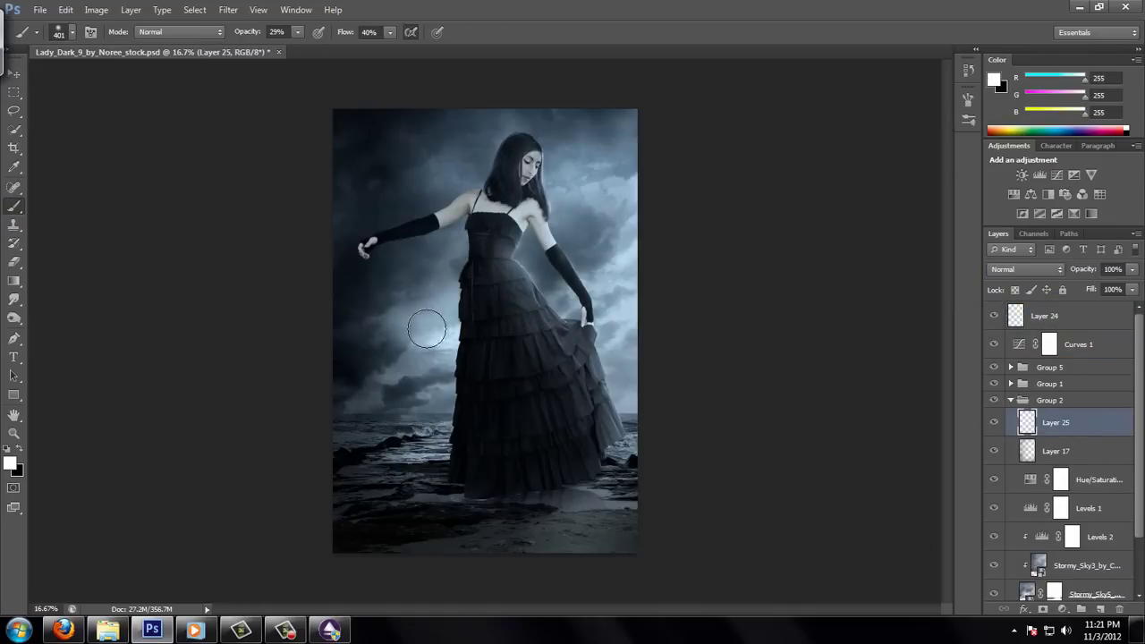
click(1026, 269)
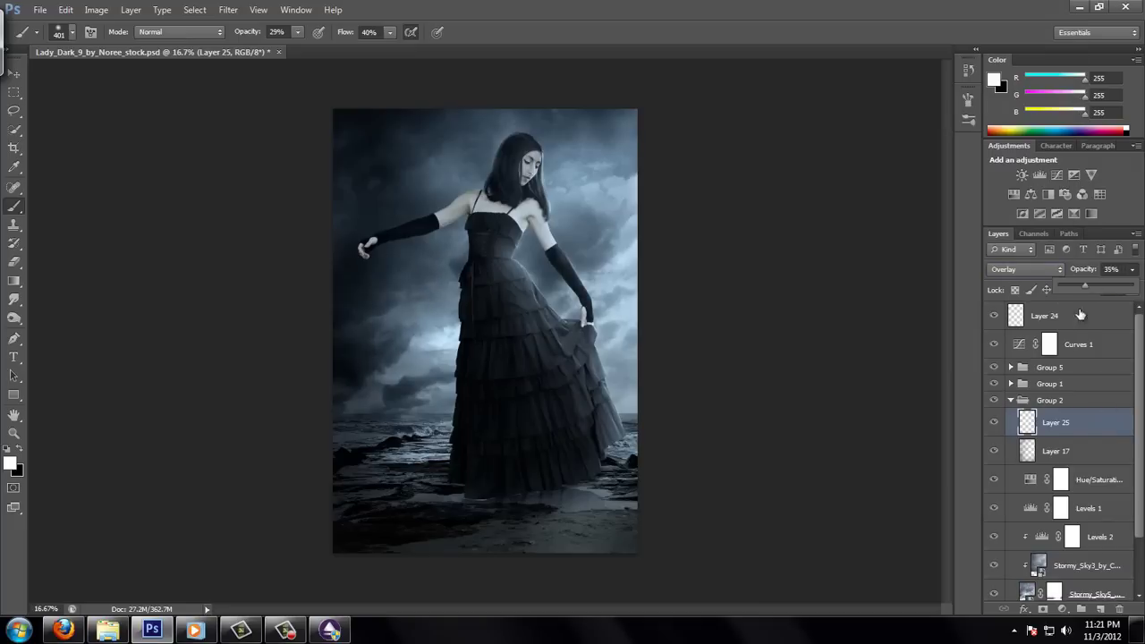
click(1010, 400)
click(1011, 400)
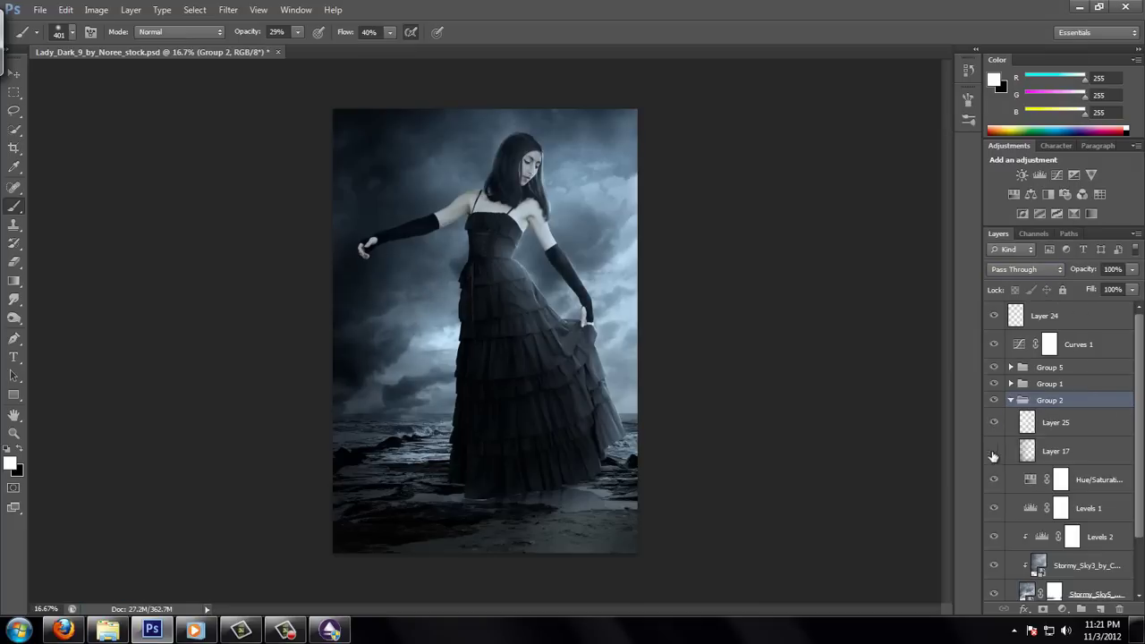
Darken the sky above the head and right edge in black on Layer 26, blurred, at 35% opacity.
click(1071, 448)
key(ctrl+shift+alt+n)
key(x)
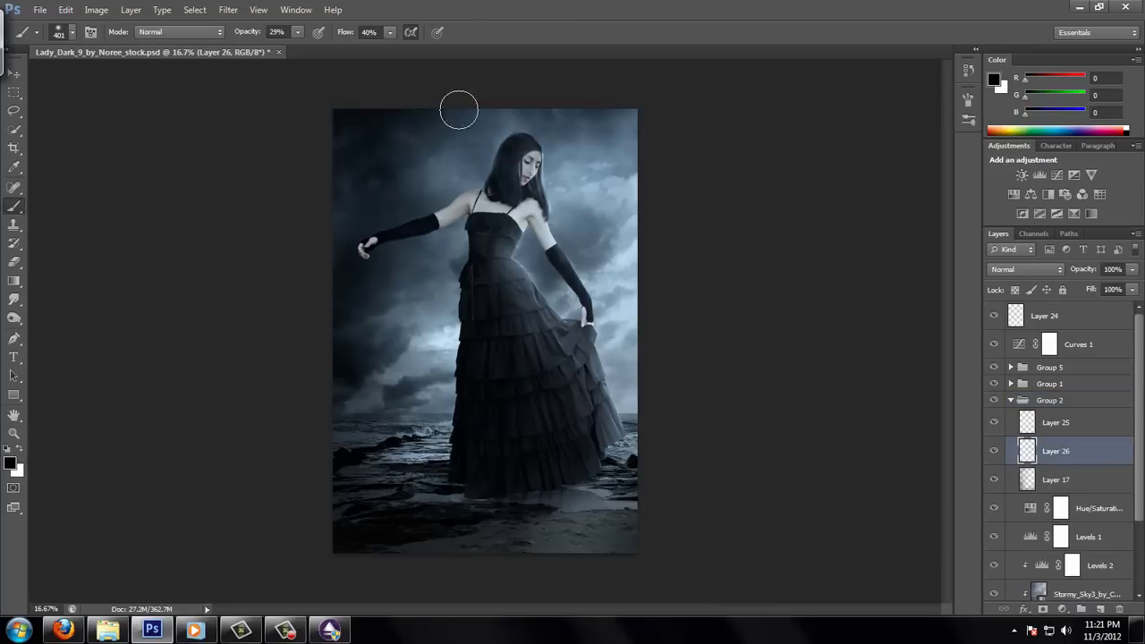
drag(457, 107, 572, 194)
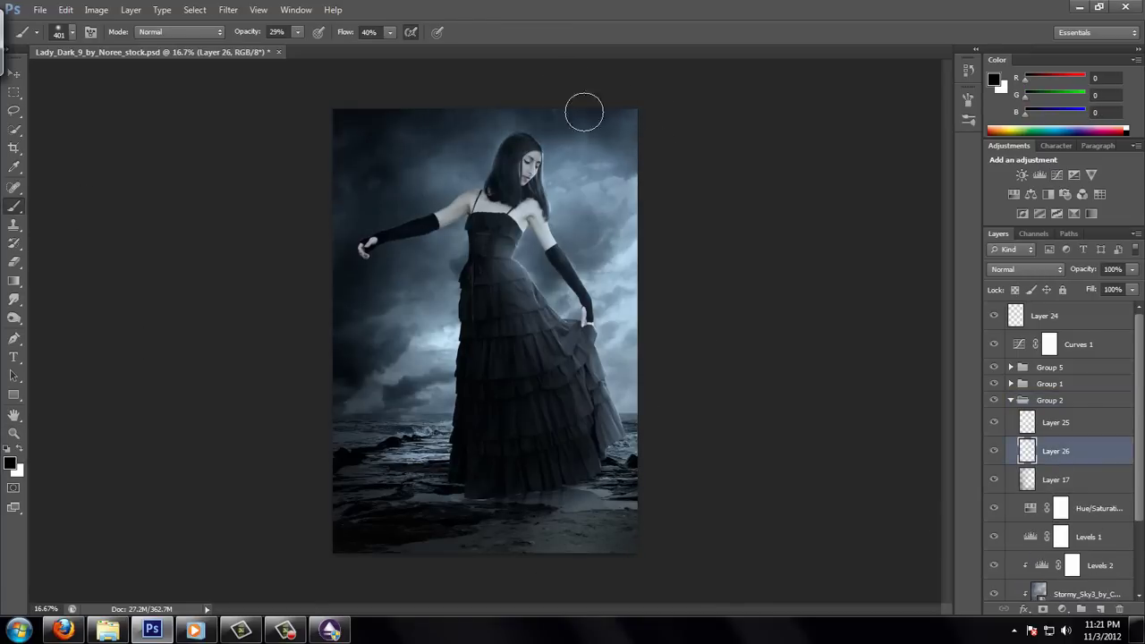
drag(583, 110, 617, 376)
drag(555, 143, 617, 411)
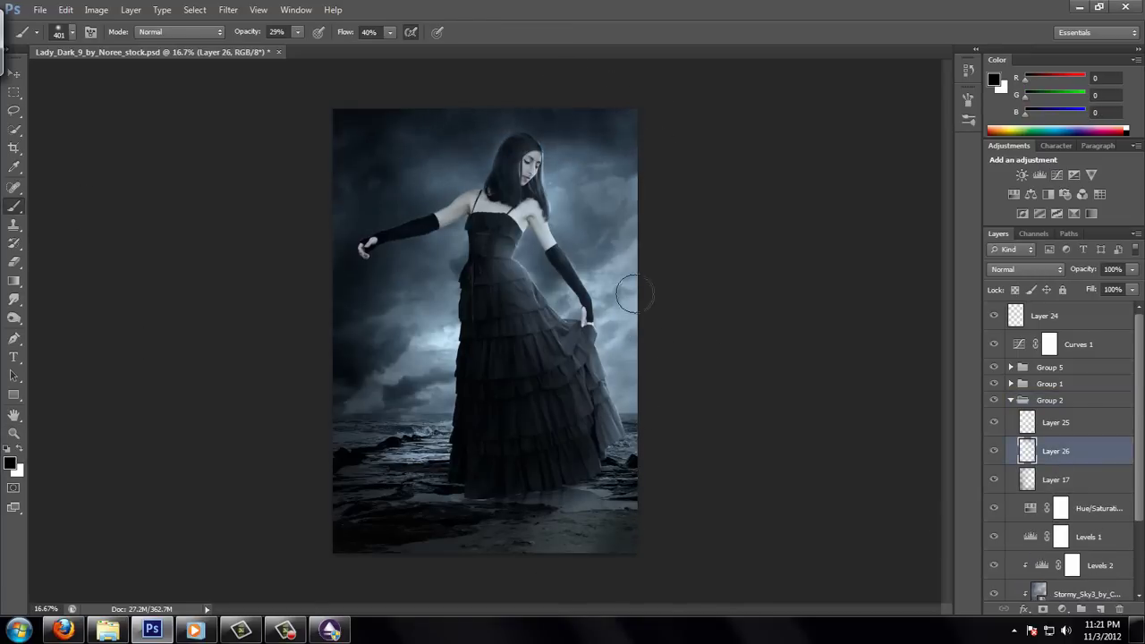
click(228, 10)
click(259, 25)
key(Return)
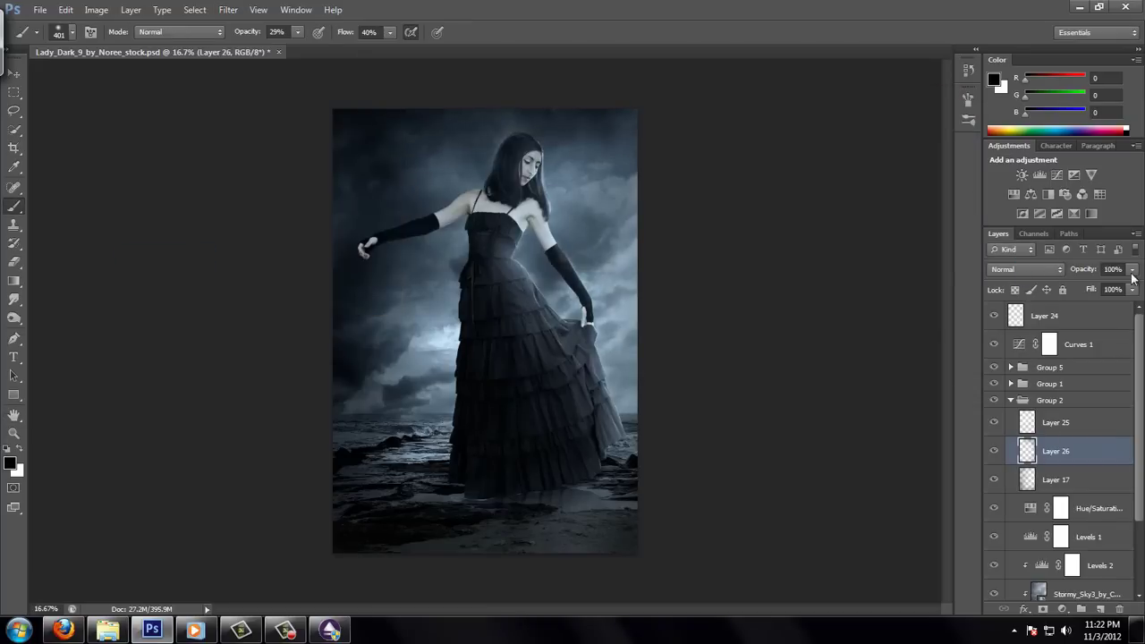
click(994, 451)
click(994, 451)
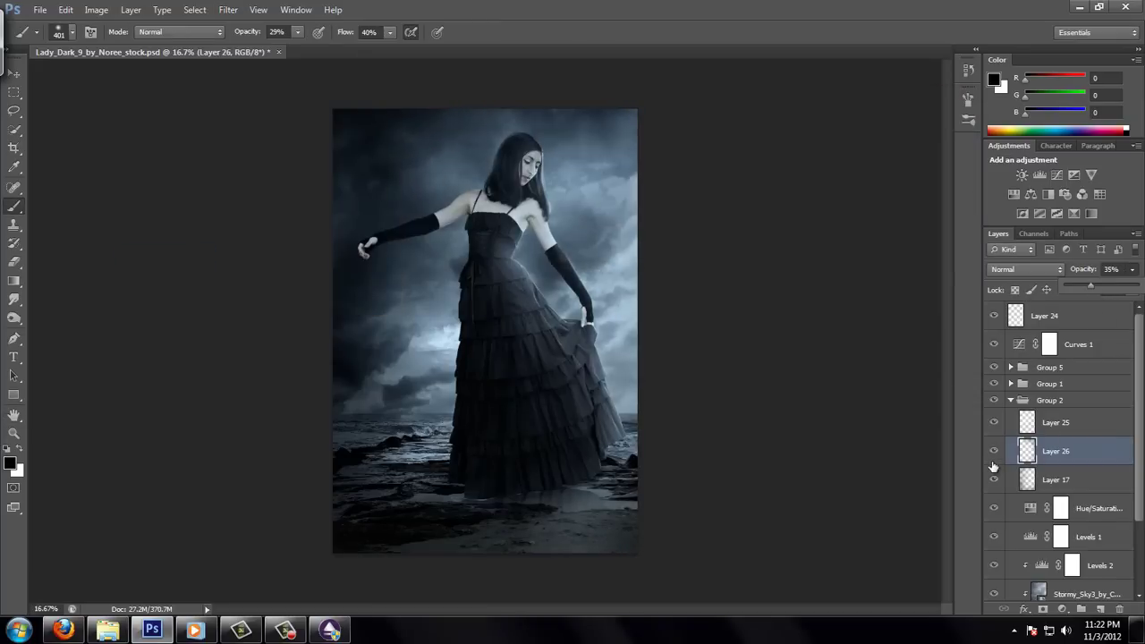
click(1011, 400)
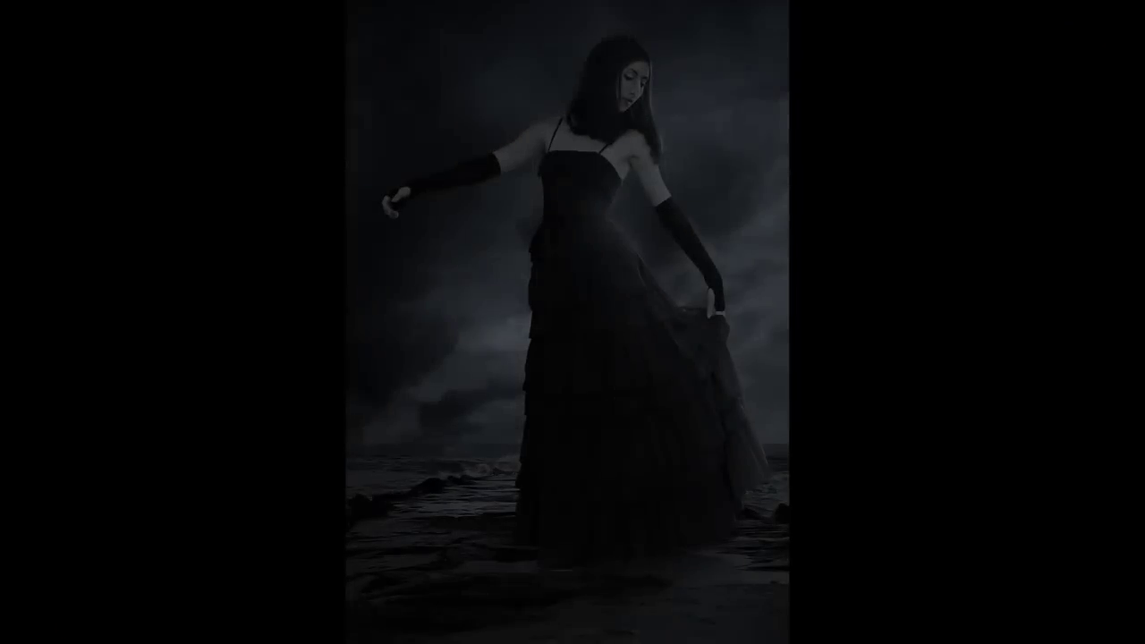